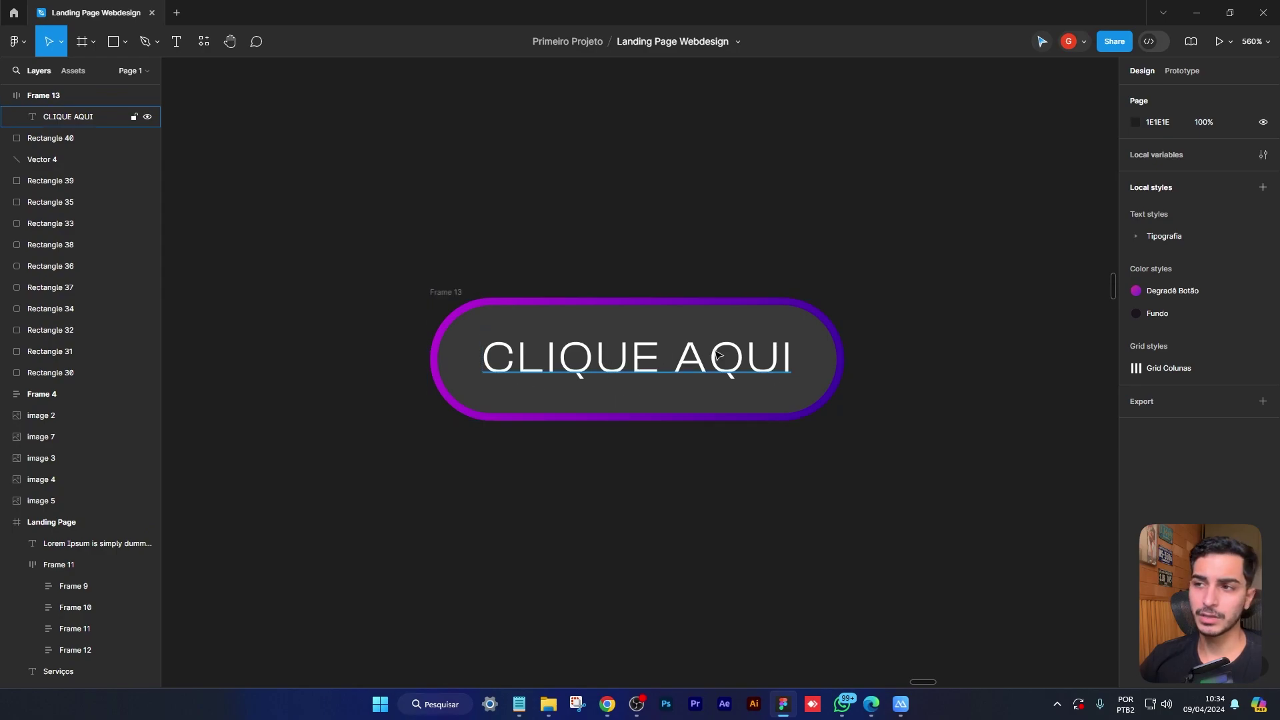
Move the CLIQUE AQUI button frame into the landing page, below the Blog service card
scroll(886, 367, "down", 5)
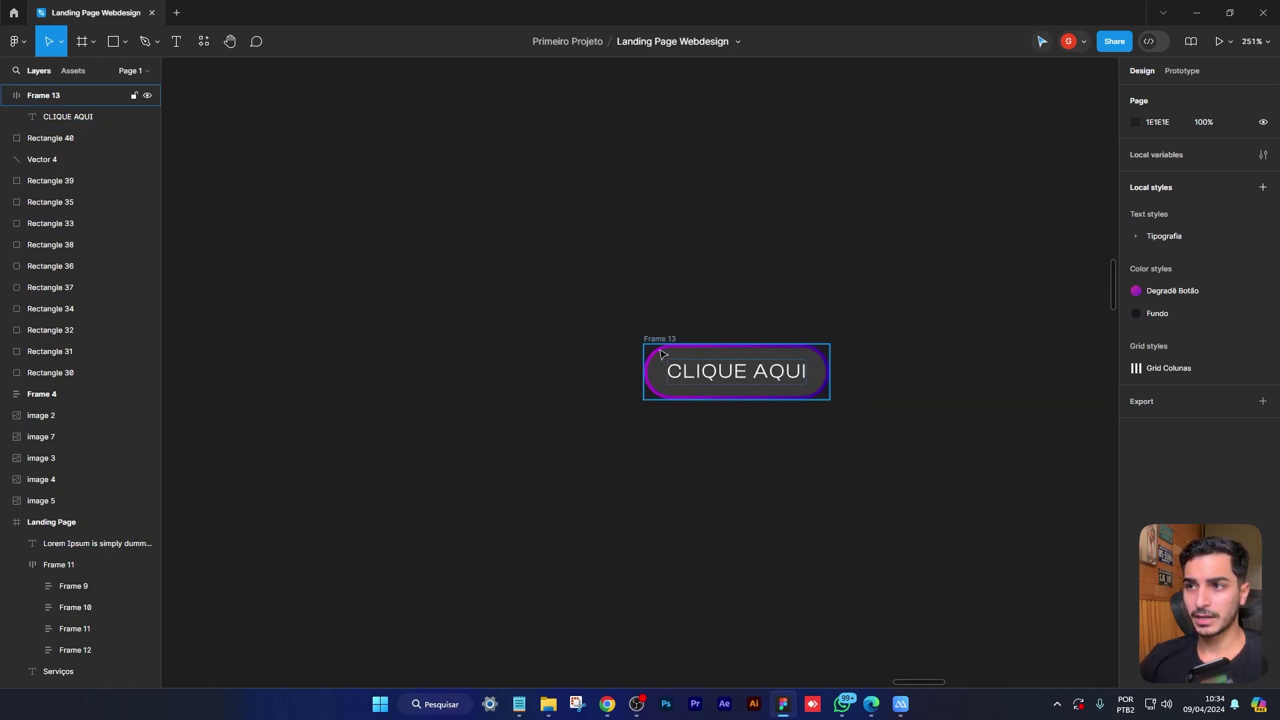
left_click_drag(670, 351, 316, 400)
scroll(316, 400, "down", 6)
left_click_drag(366, 497, 851, 446)
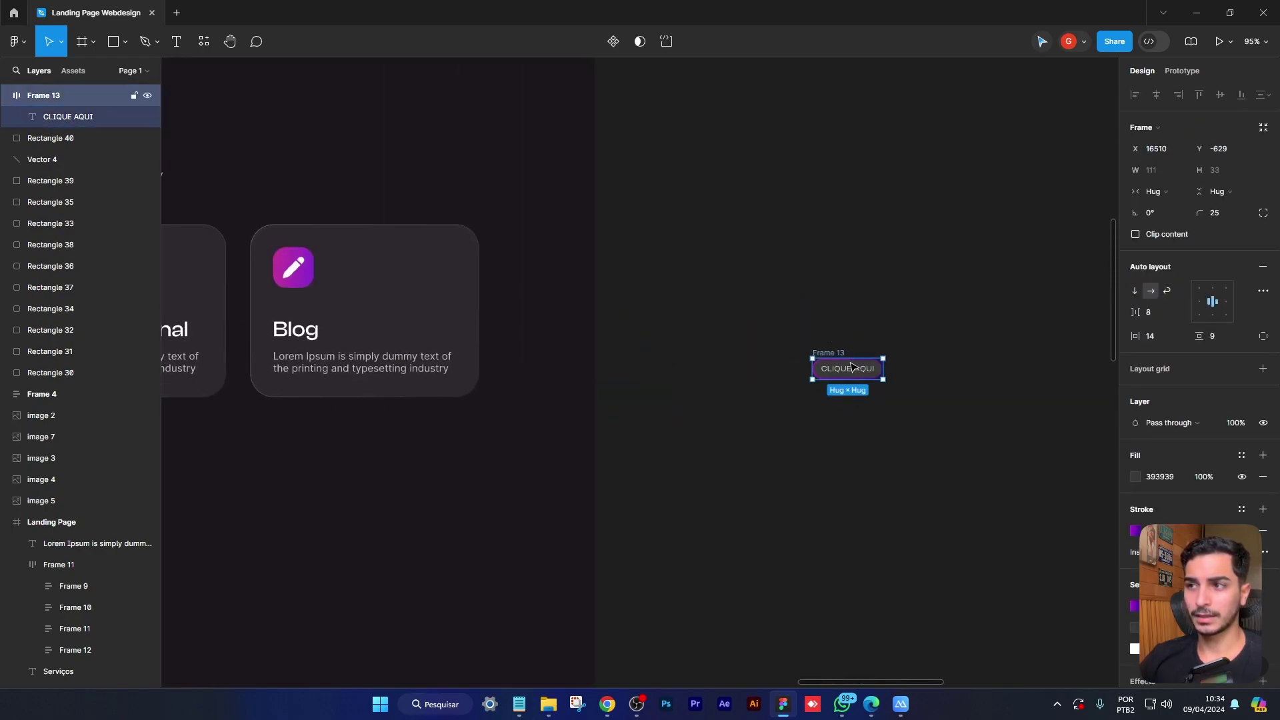
left_click_drag(851, 366, 336, 533)
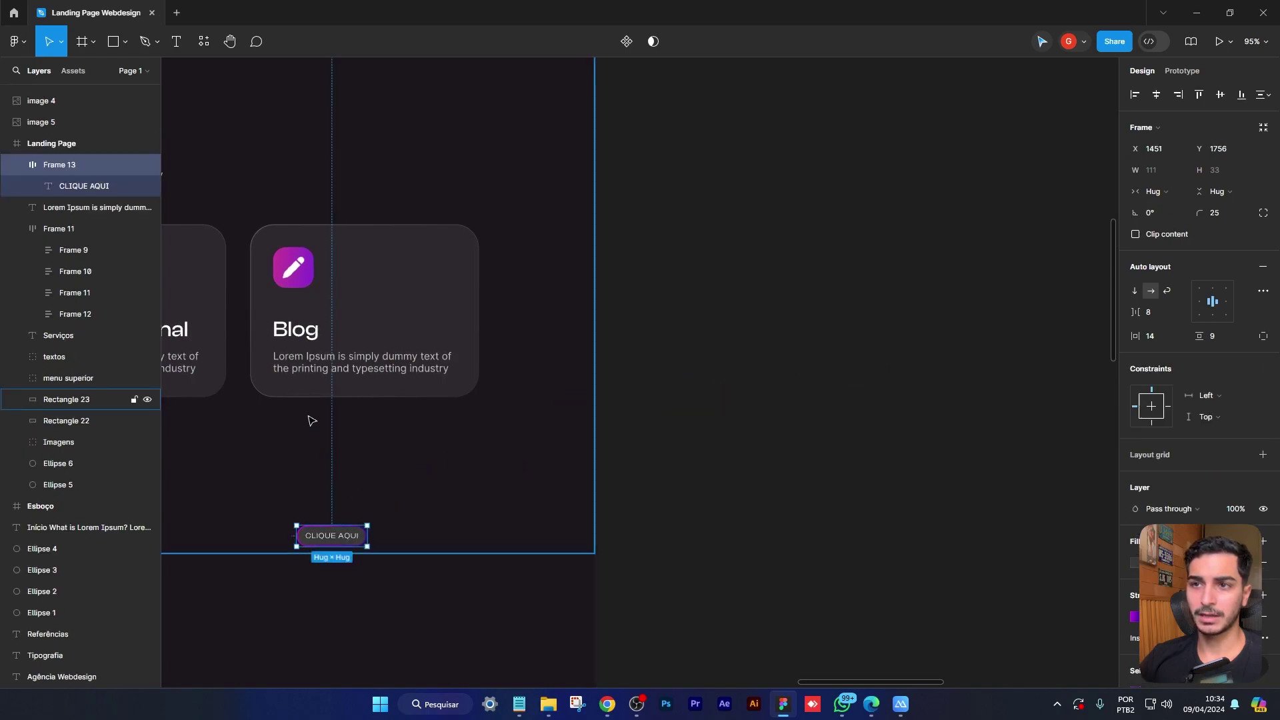
scroll(333, 414, "up", 3)
left_click_drag(374, 443, 552, 485)
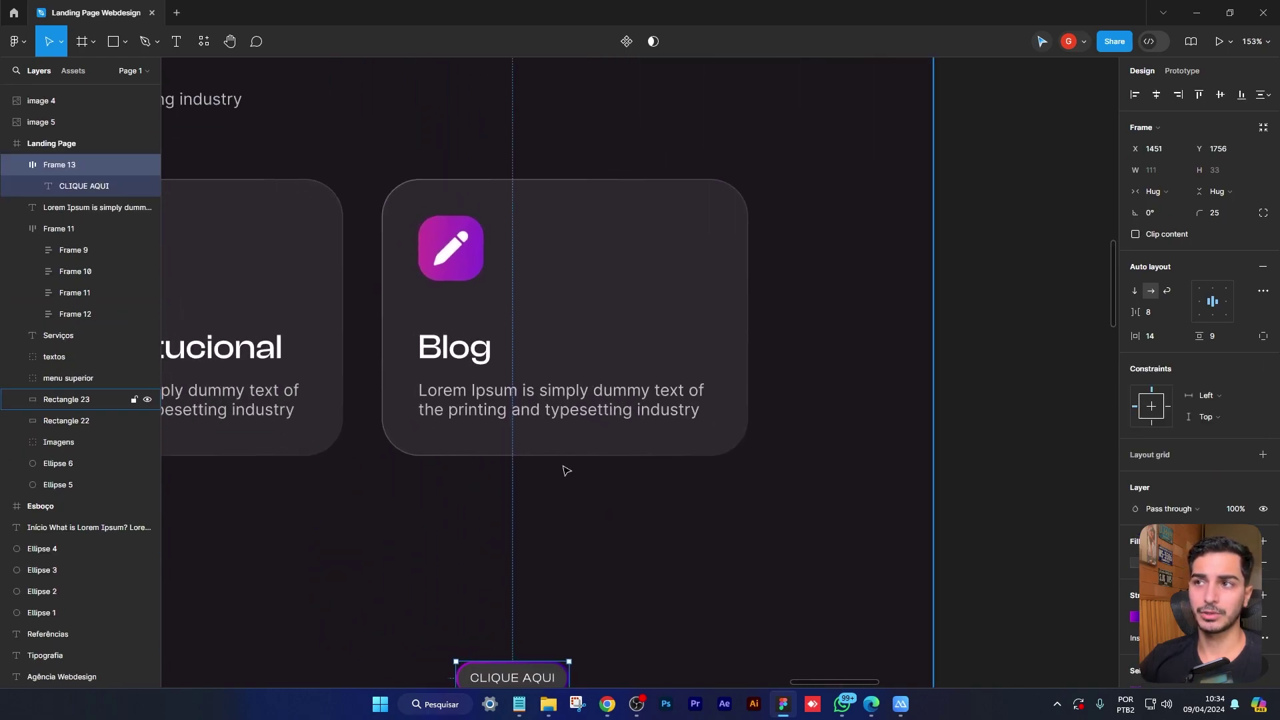
Examine the Blog card's linear gradient stroke and the opacity of its two colour stops
scroll(867, 200, "left", 1)
scroll(866, 200, "up", 1)
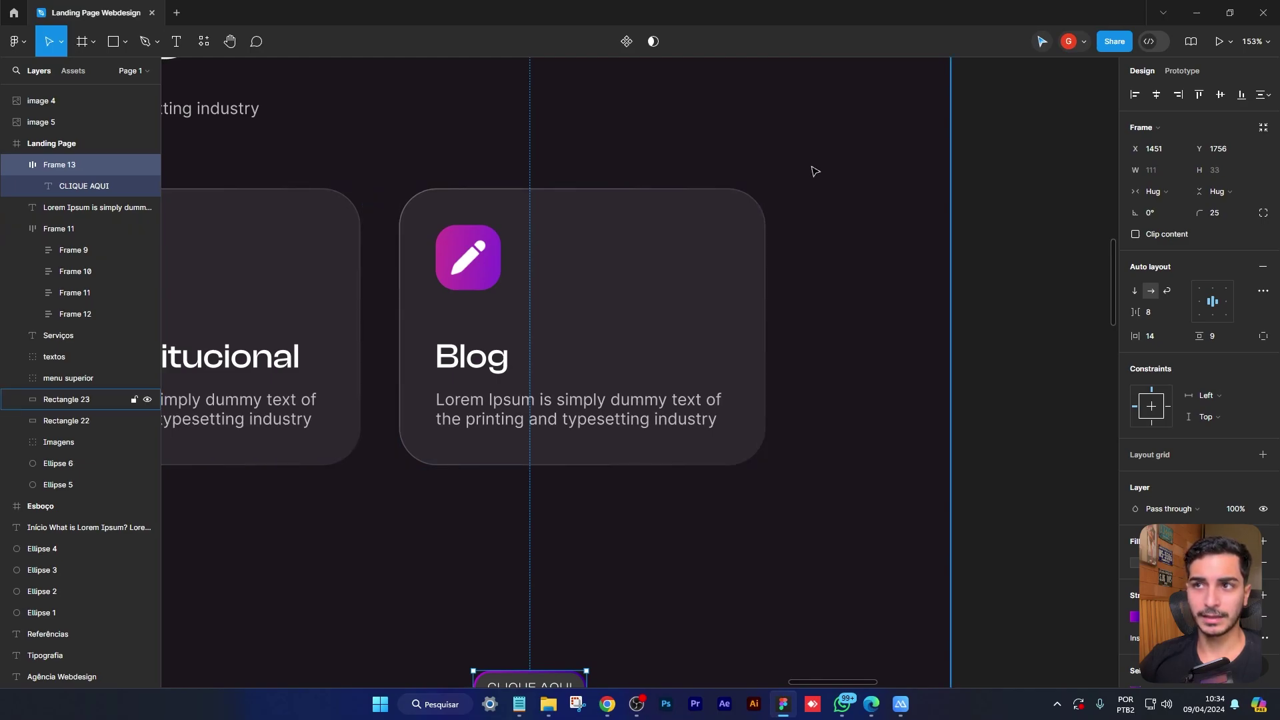
left_click(408, 208)
left_click(408, 208)
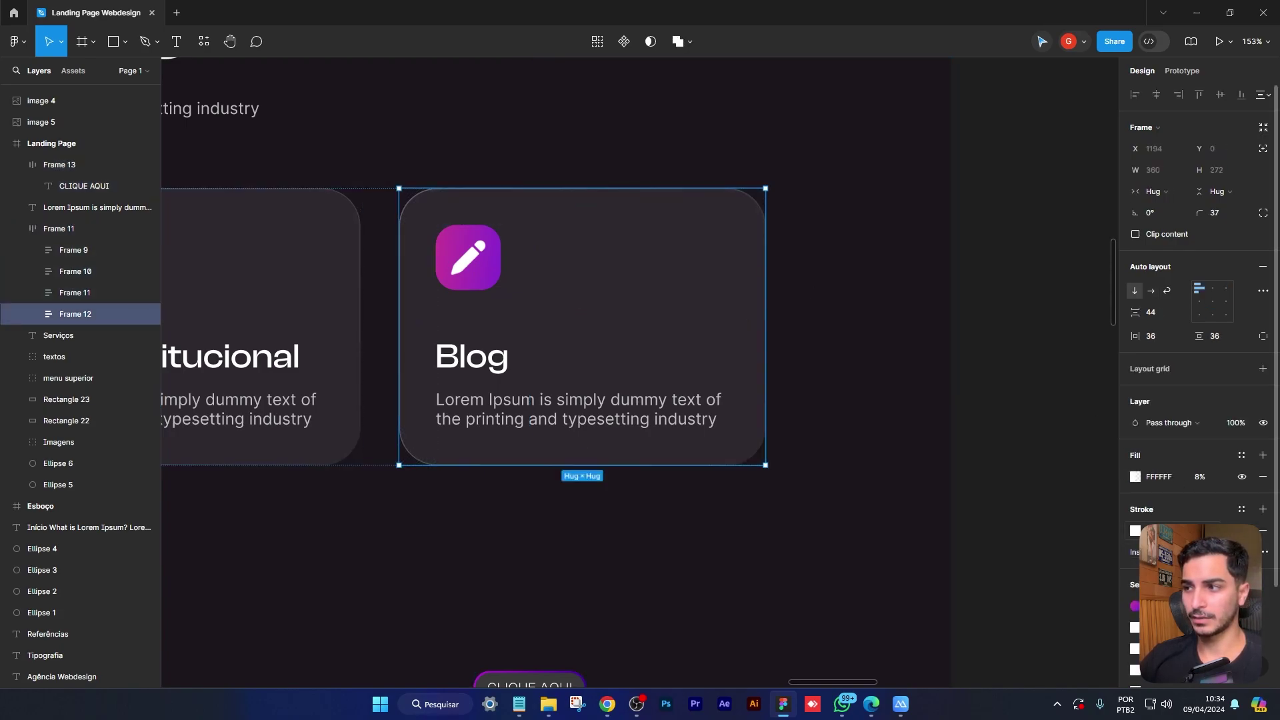
left_click(1135, 532)
left_click(972, 313)
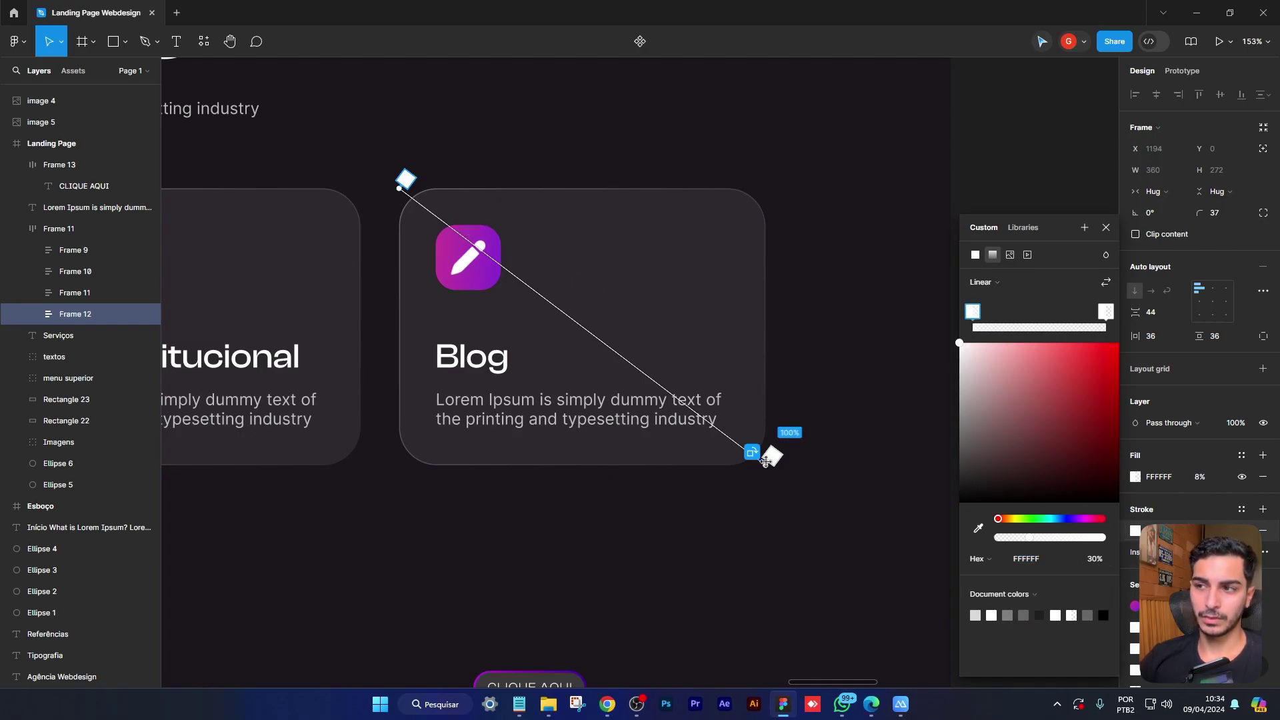
left_click(772, 456)
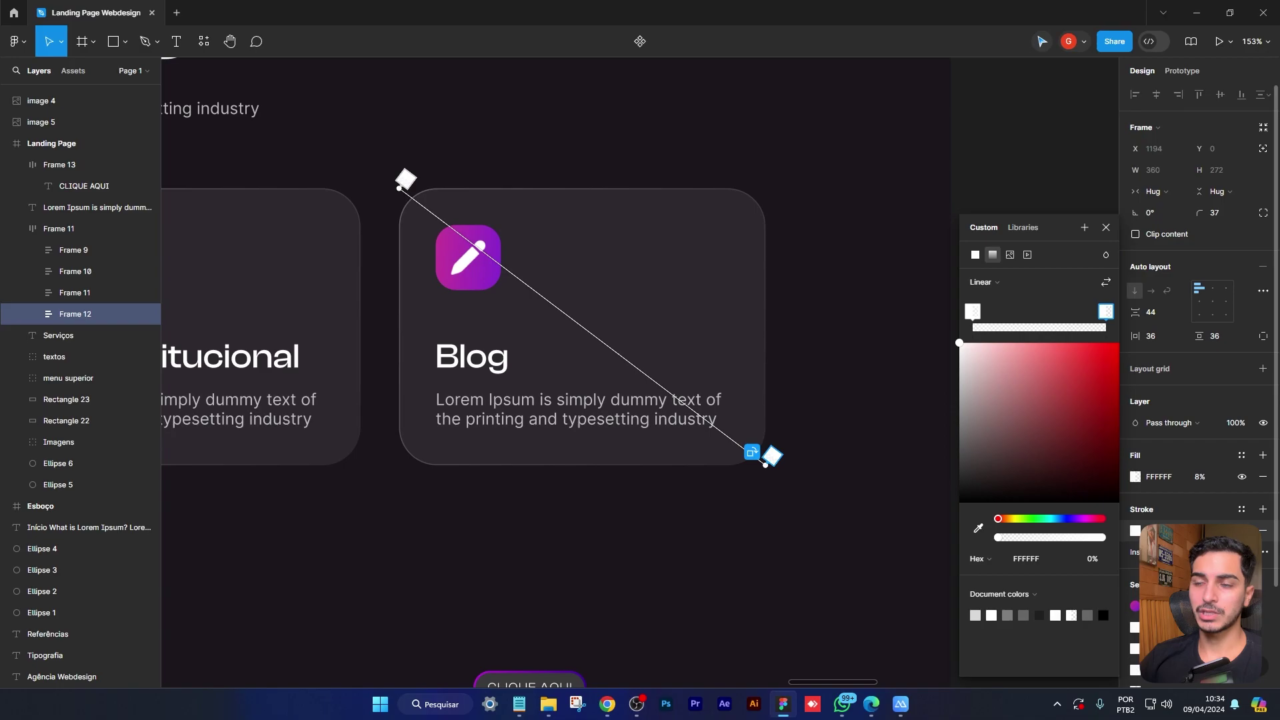
left_click(1089, 565)
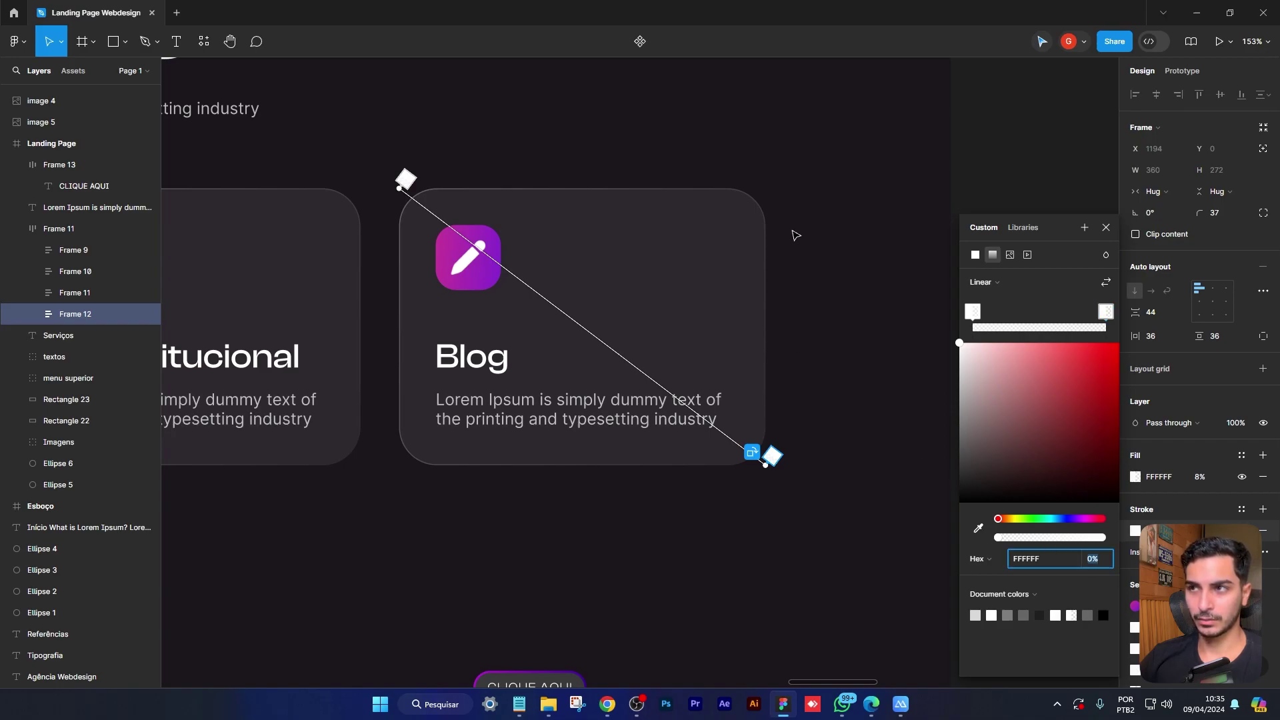
left_click(874, 386)
scroll(893, 386, "down", 1)
left_click(997, 169)
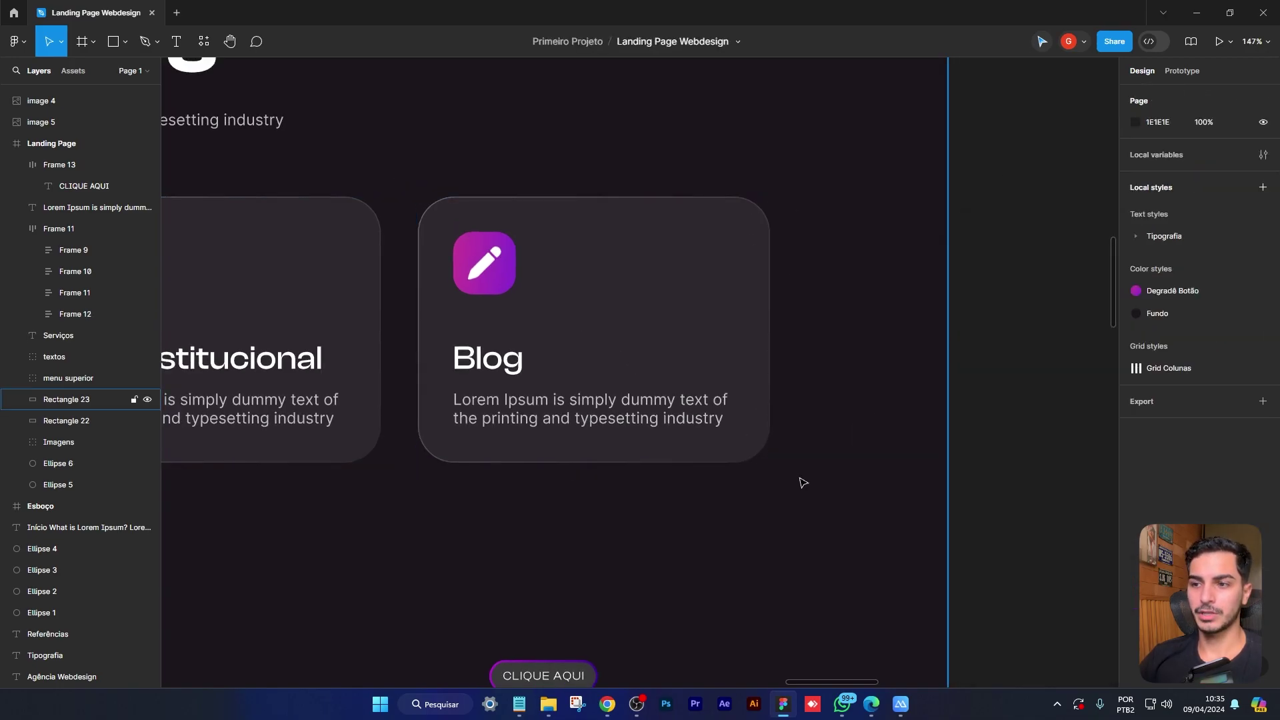
scroll(803, 481, "down", 5)
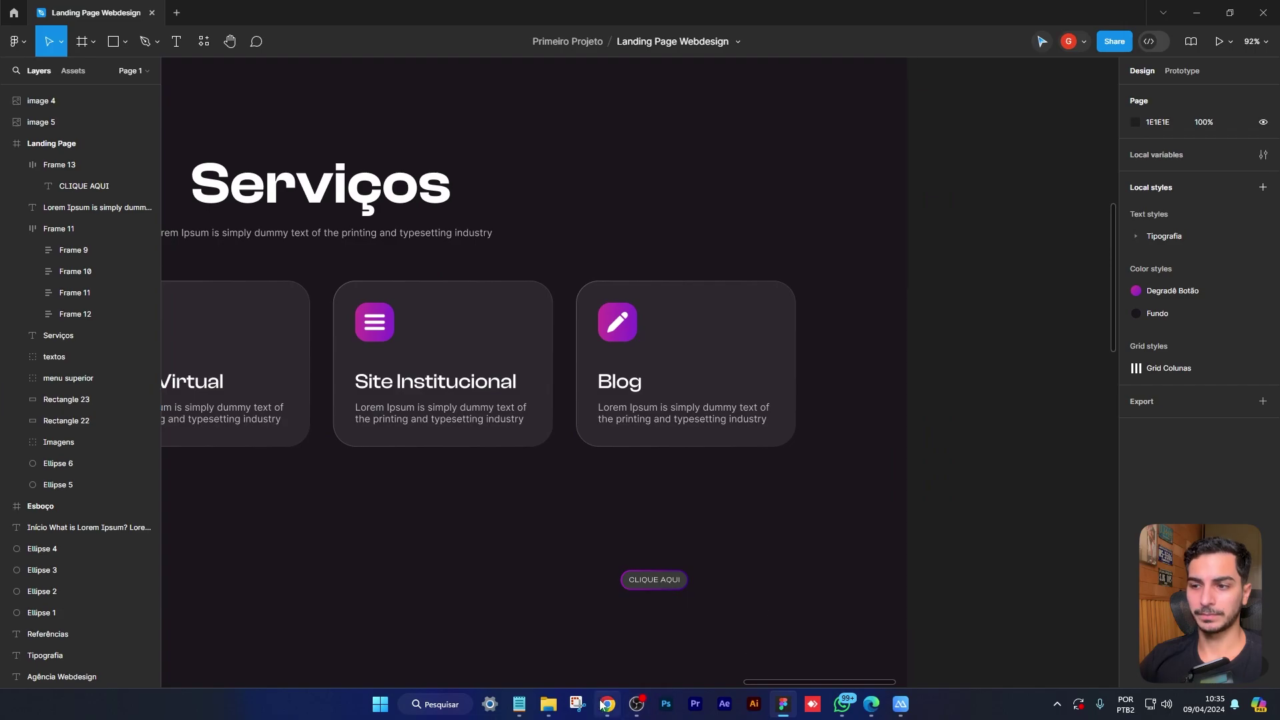
Switch to the Elementor editor in Chrome and set the container's minimum height to 100 vh
left_click(606, 703)
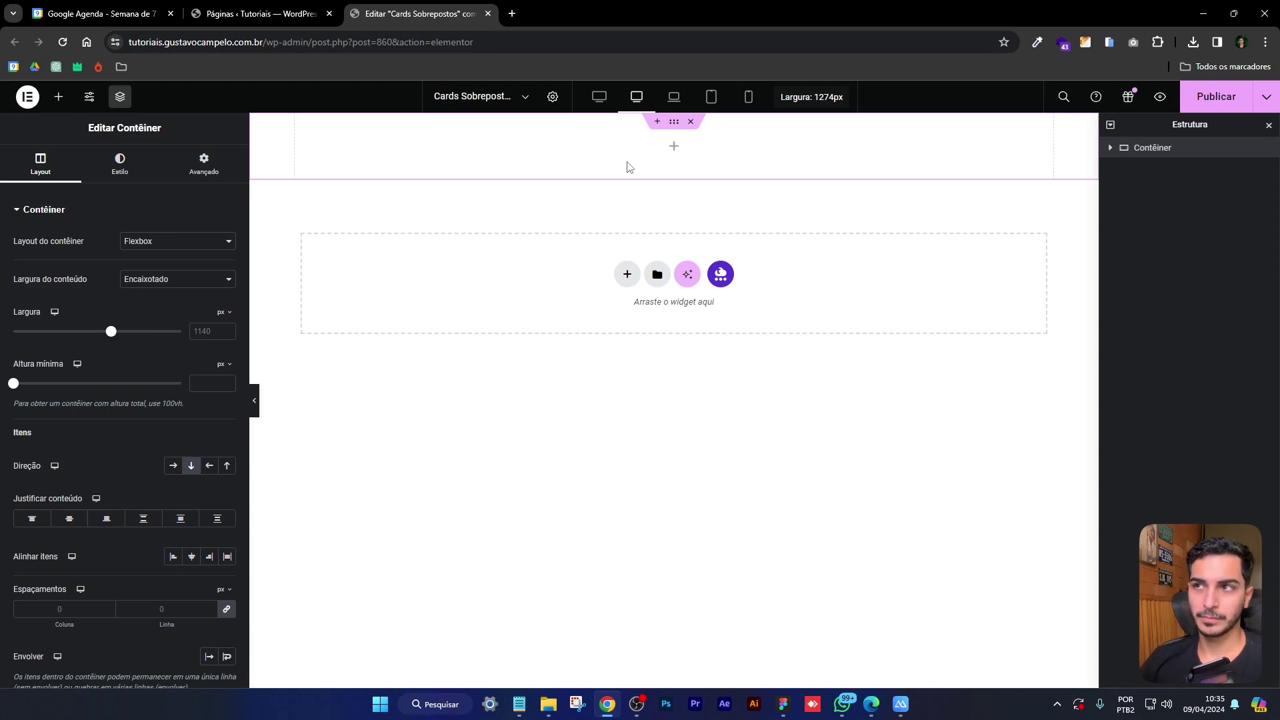
left_click(203, 172)
left_click(40, 164)
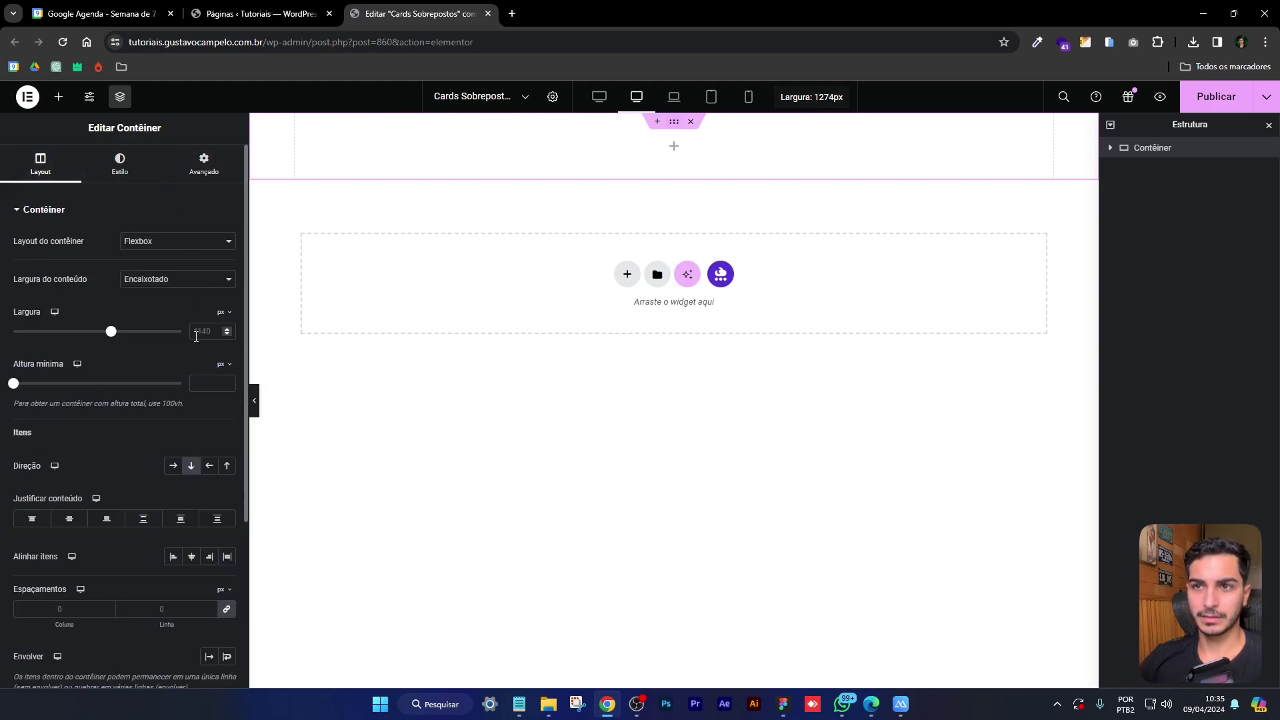
left_click(223, 364)
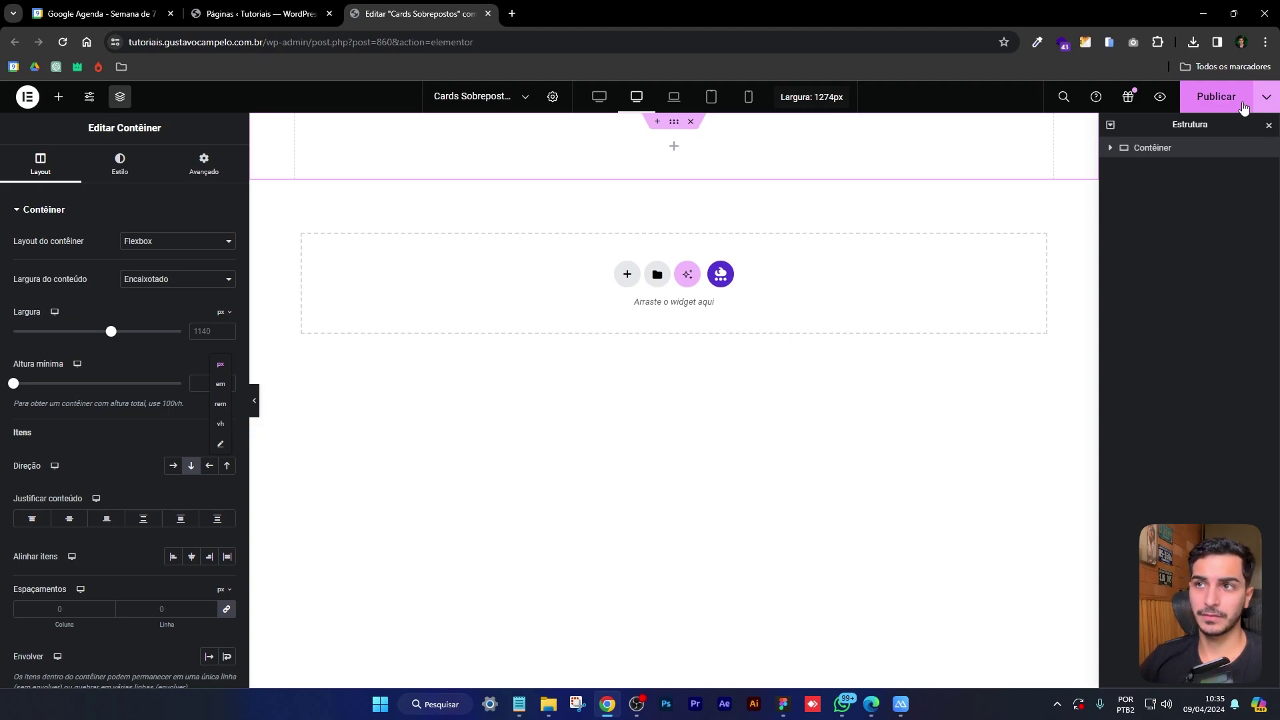
left_click(221, 423)
left_click(212, 382)
type("10")
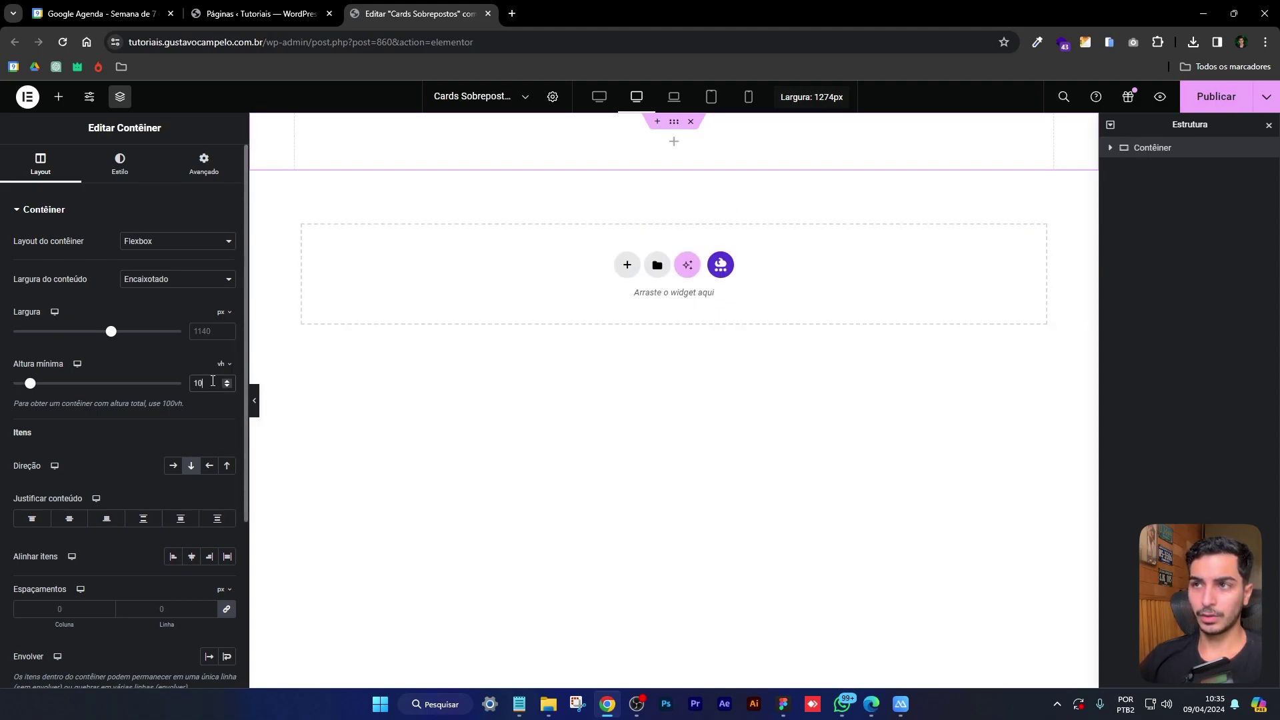
type("0")
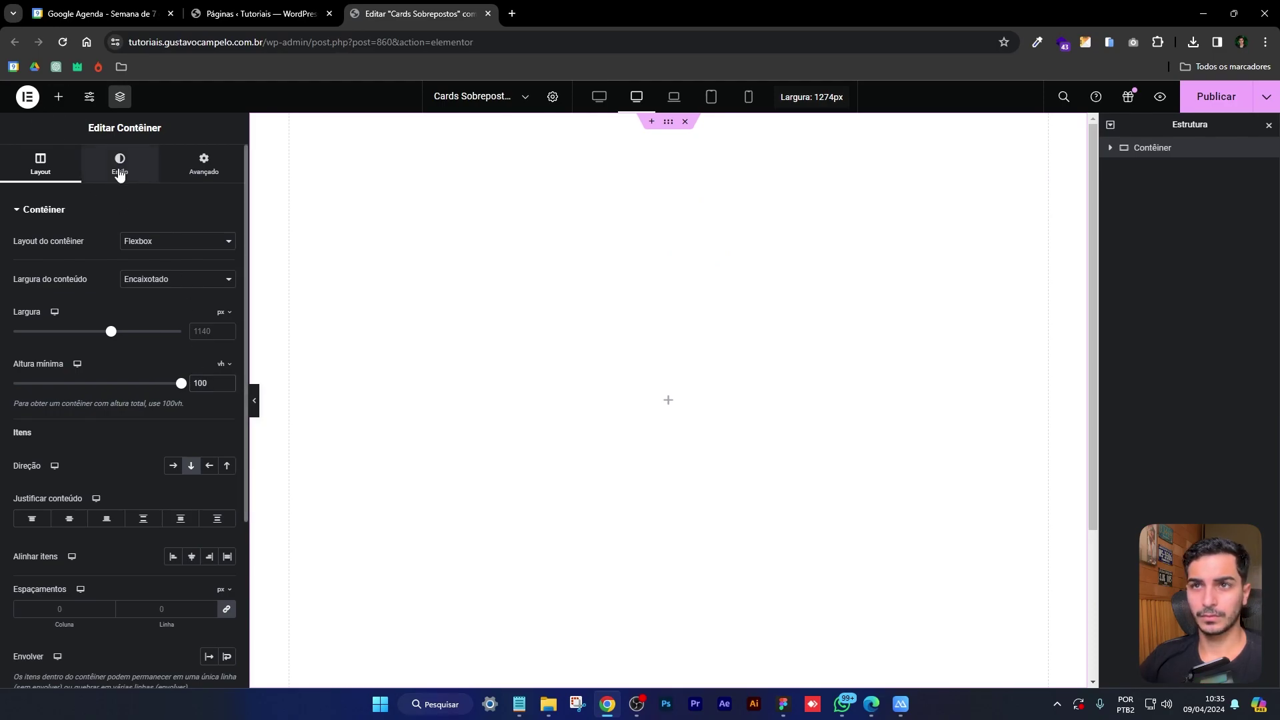
Give the container a classic background in a solid dark grey
left_click(120, 167)
left_click(174, 270)
left_click(227, 297)
left_click_drag(166, 426, 145, 438)
Add a Button widget to the container and centre the container's content horizontally and vertically
left_click(58, 96)
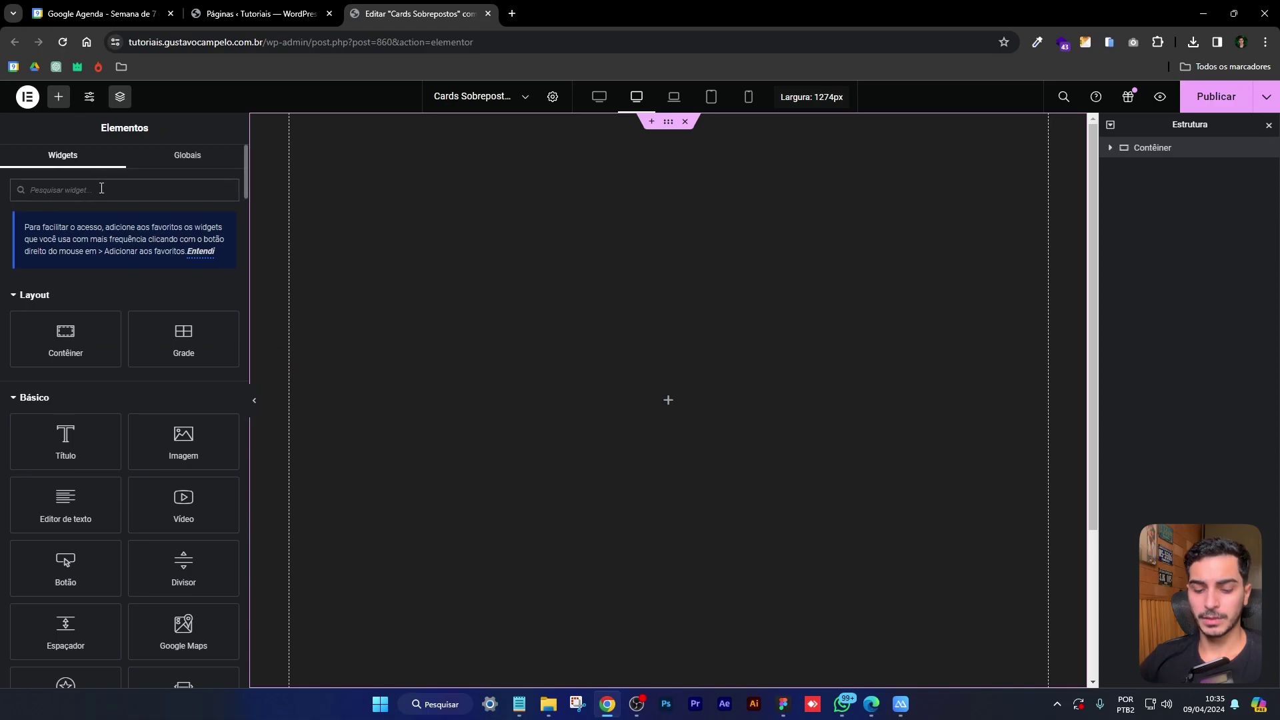
scroll(107, 333, "down", 1)
left_click_drag(65, 504, 753, 395)
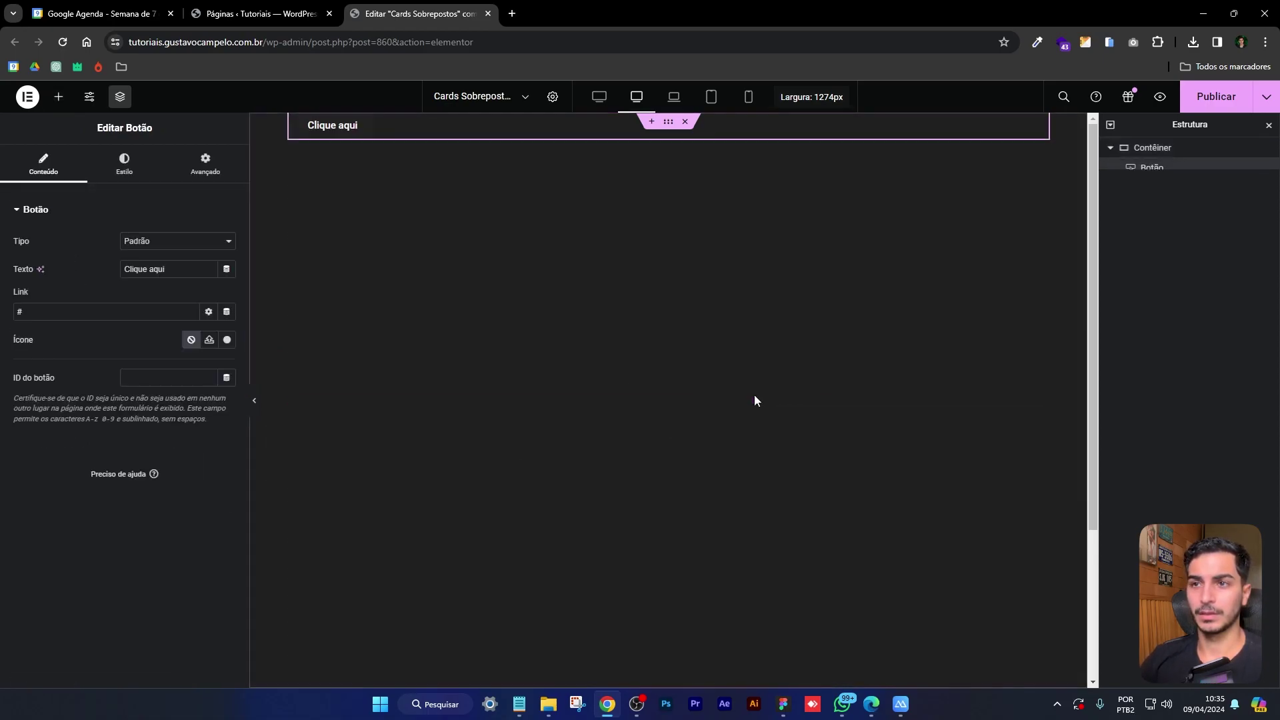
left_click(337, 251)
left_click(40, 160)
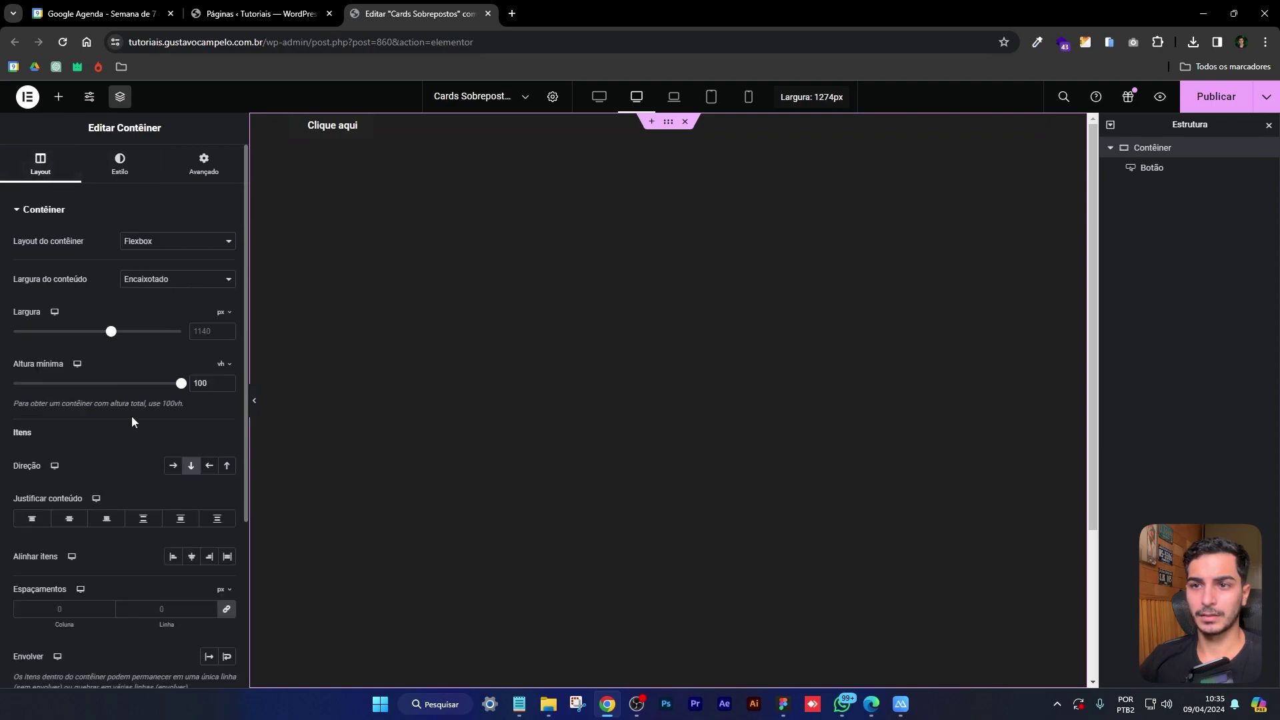
left_click(191, 556)
left_click(69, 519)
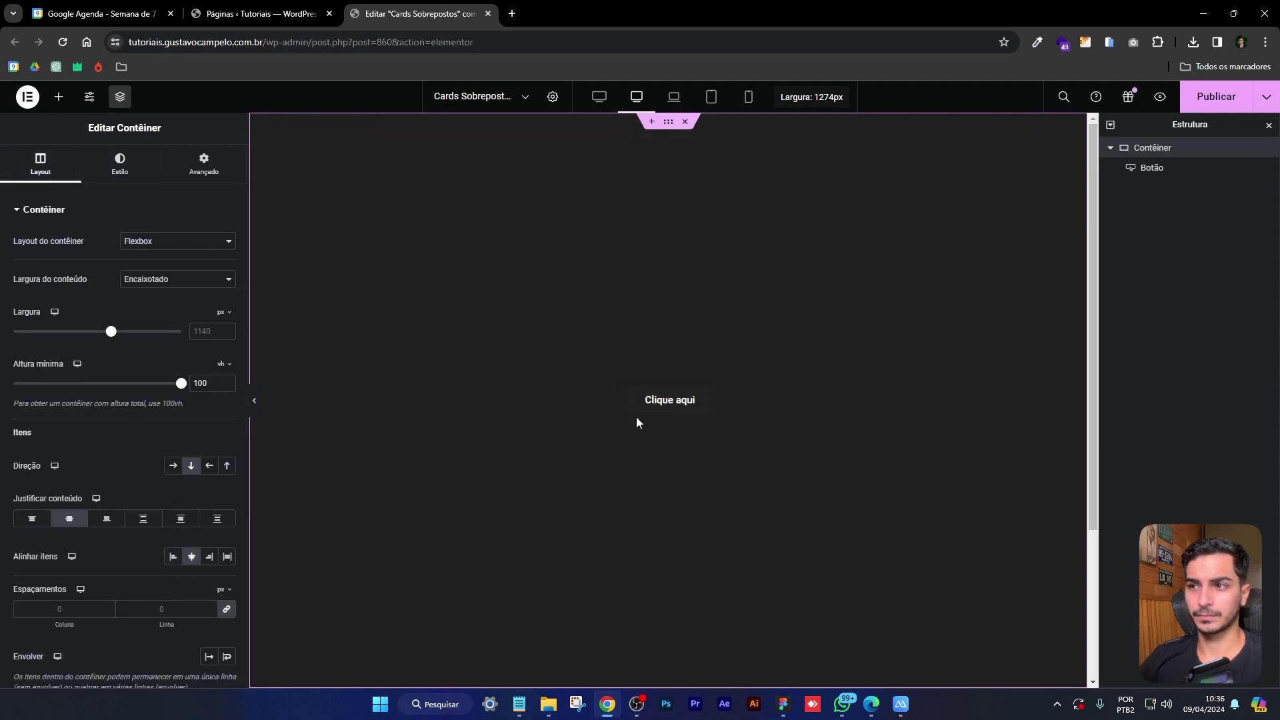
Set the button's background colour to grey #585858 and preview it without the editing panel
left_click(669, 400)
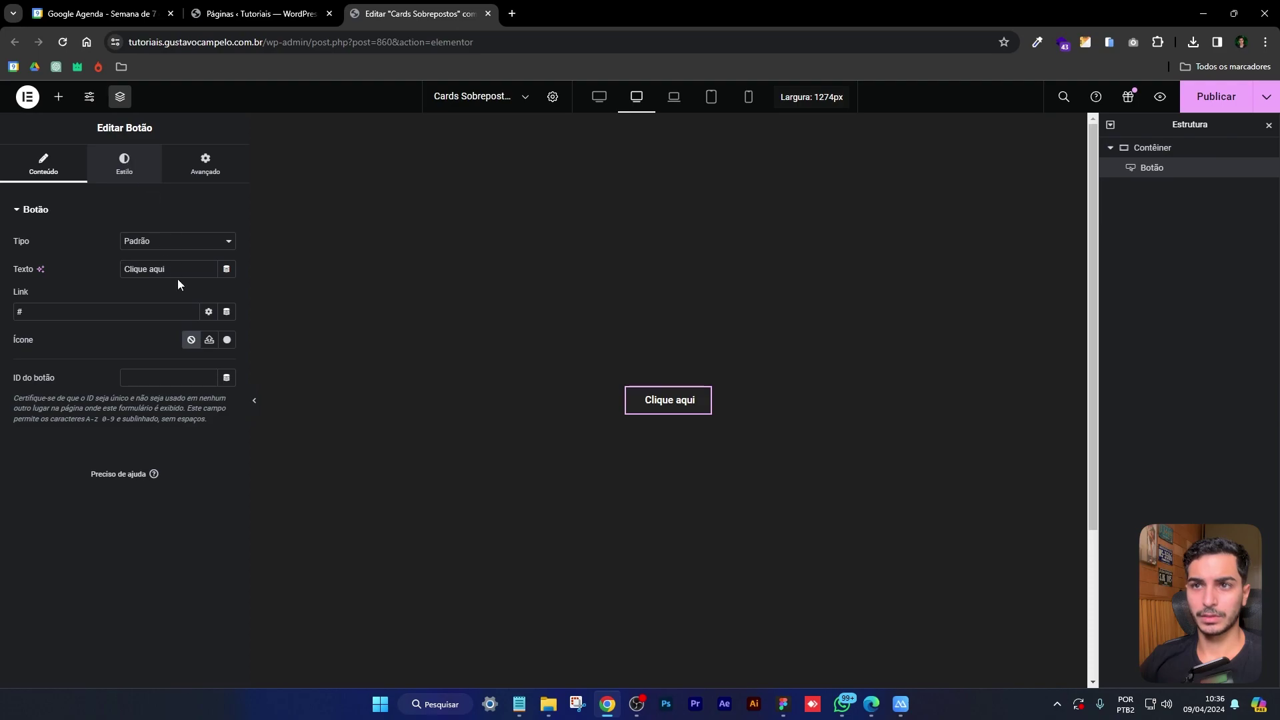
left_click(124, 163)
left_click(227, 408)
left_click_drag(150, 537, 134, 528)
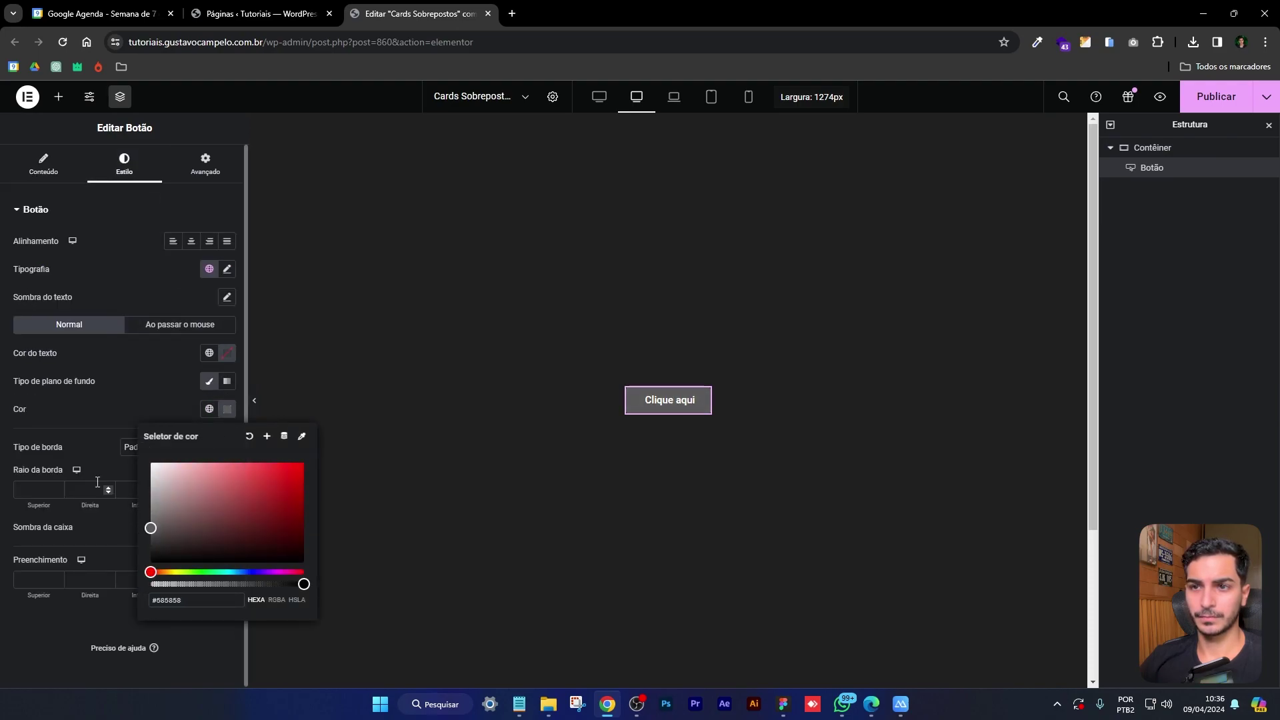
left_click(124, 400)
left_click(254, 401)
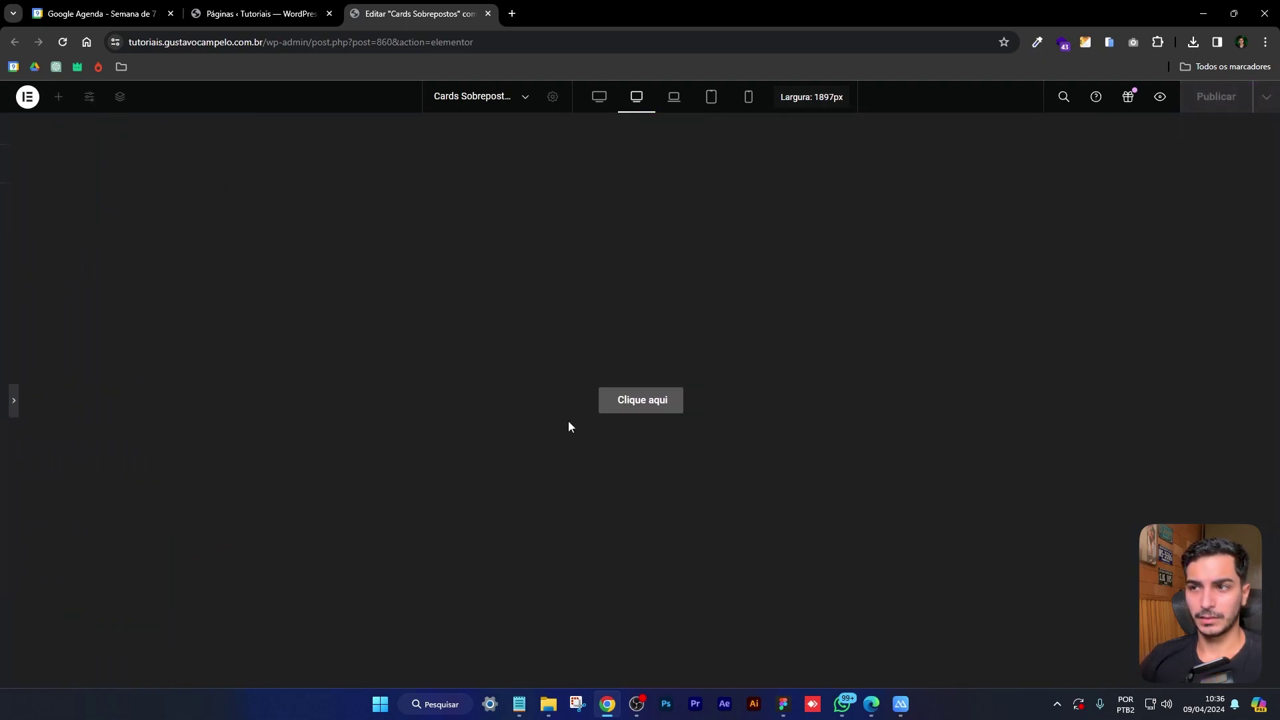
left_click(5, 404)
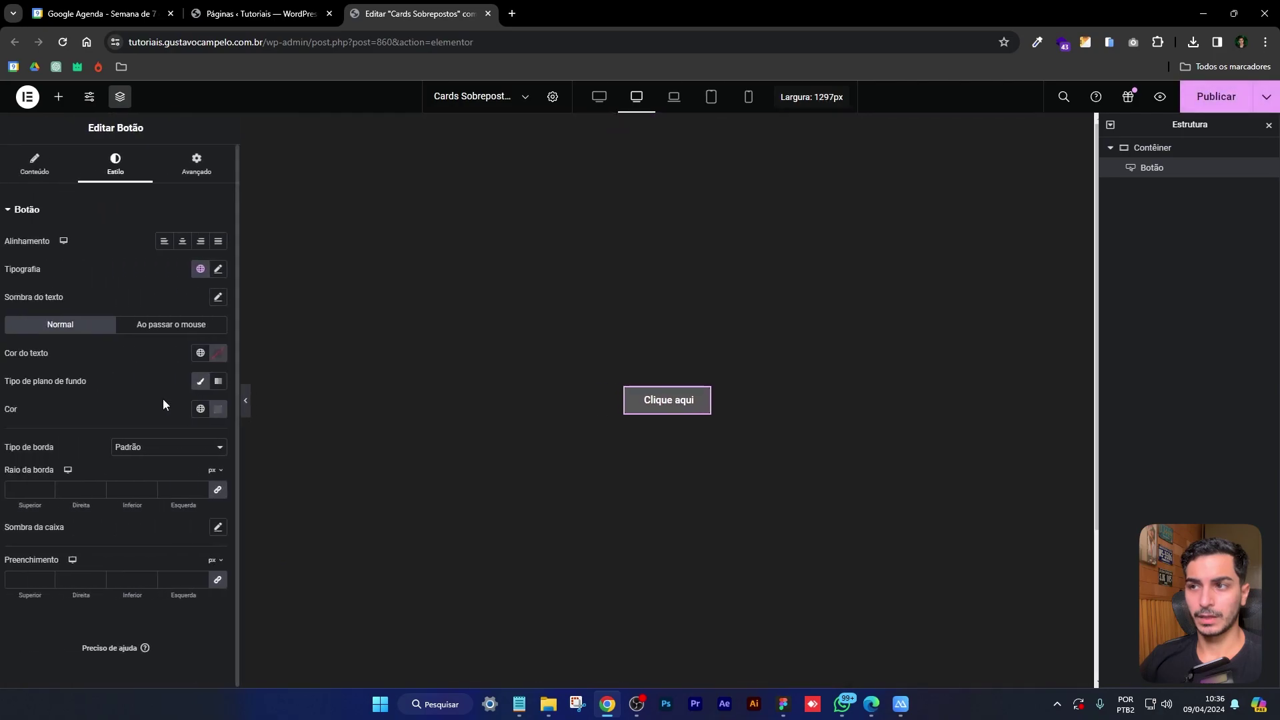
Add custom CSS to the button with a selector rule containing "border: 2px solid;" and preview the result
left_click(213, 163)
scroll(81, 604, "down", 10)
left_click(81, 603)
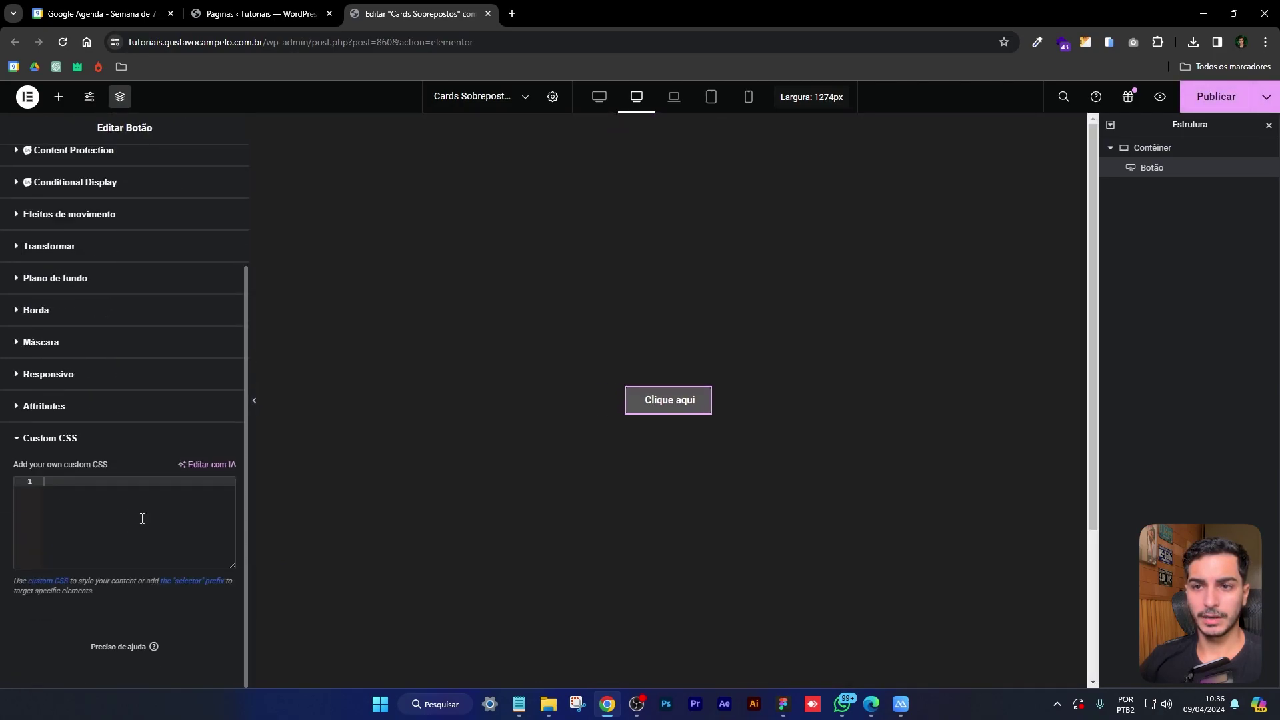
type("s")
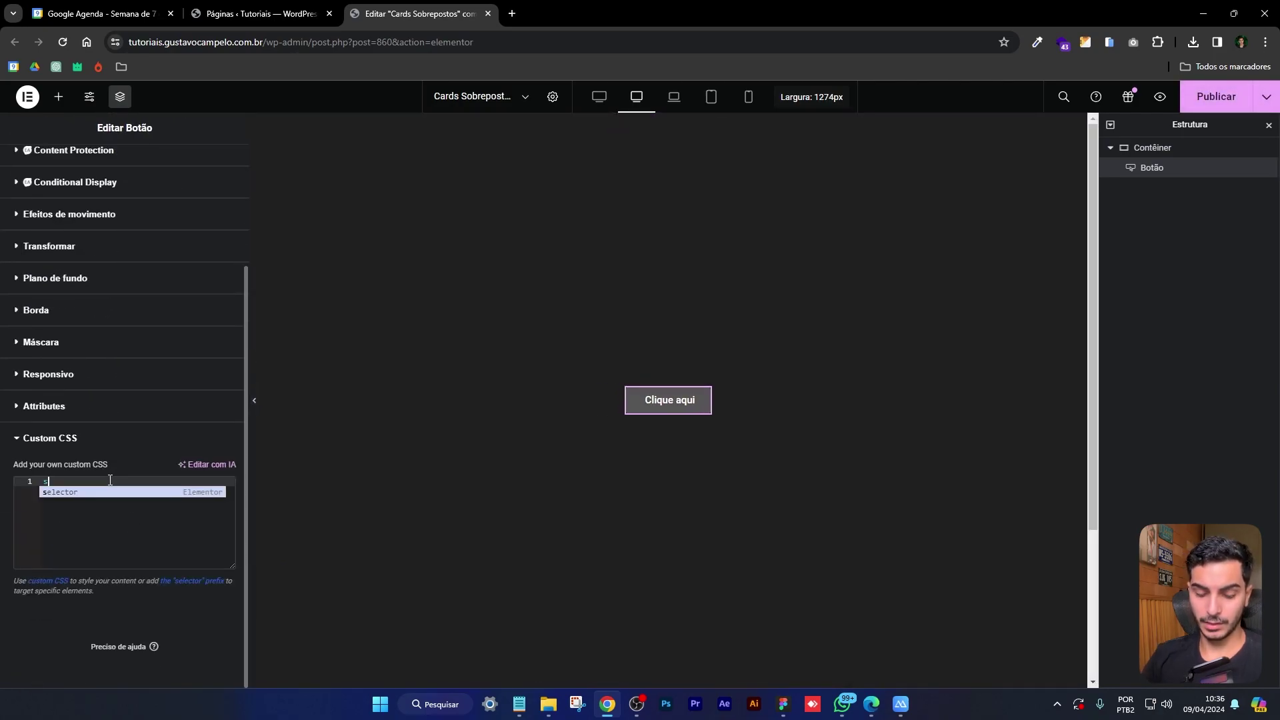
key("Return")
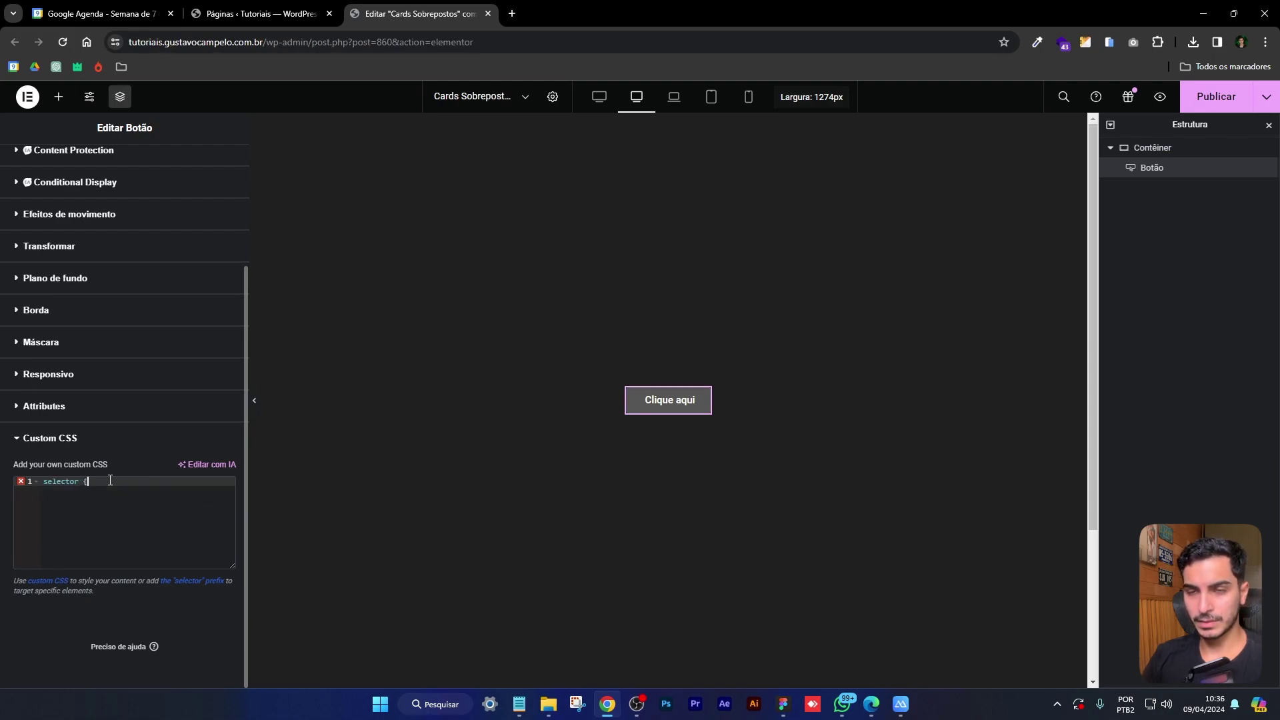
key("BackSpace")
key("Return")
type("border: ")
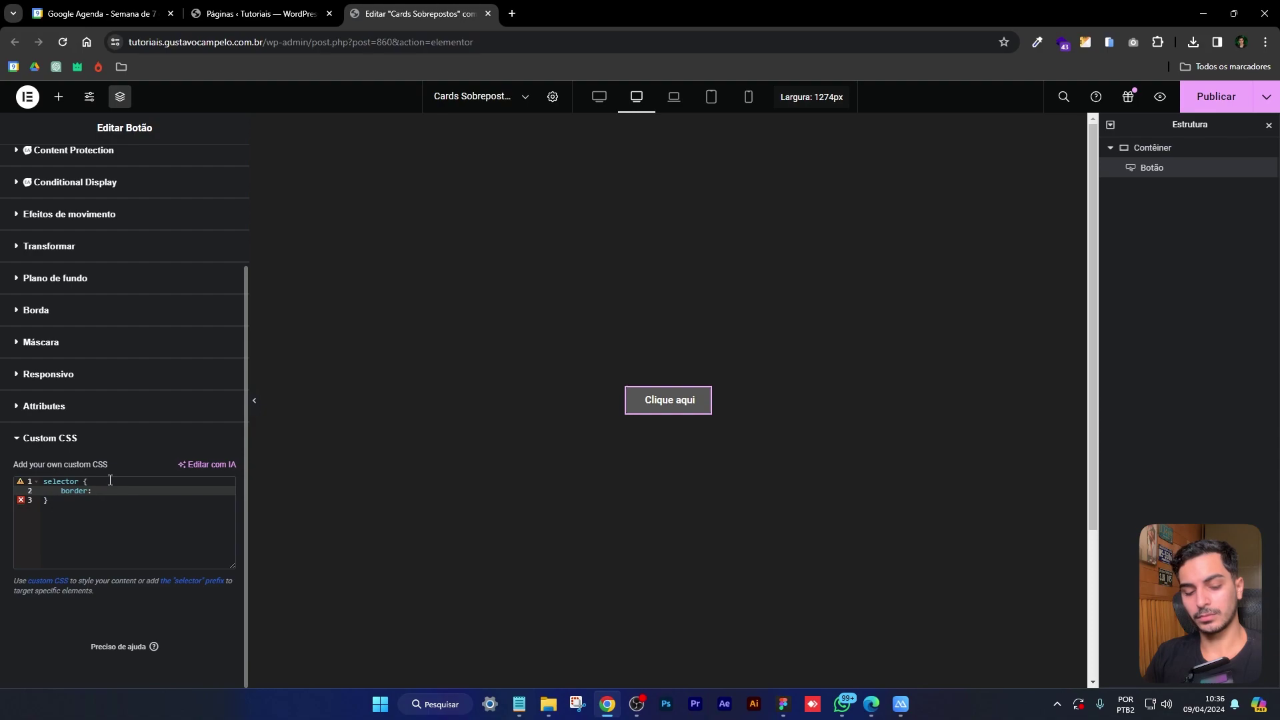
type("2px")
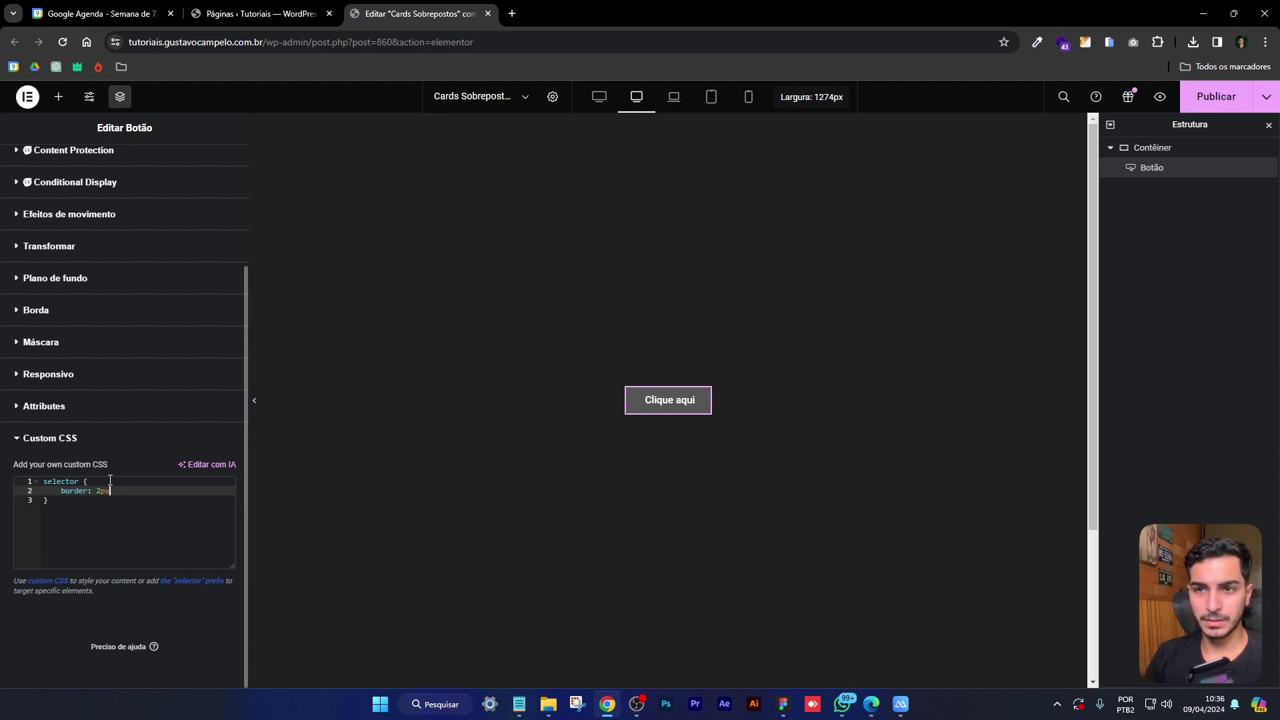
type(" solid")
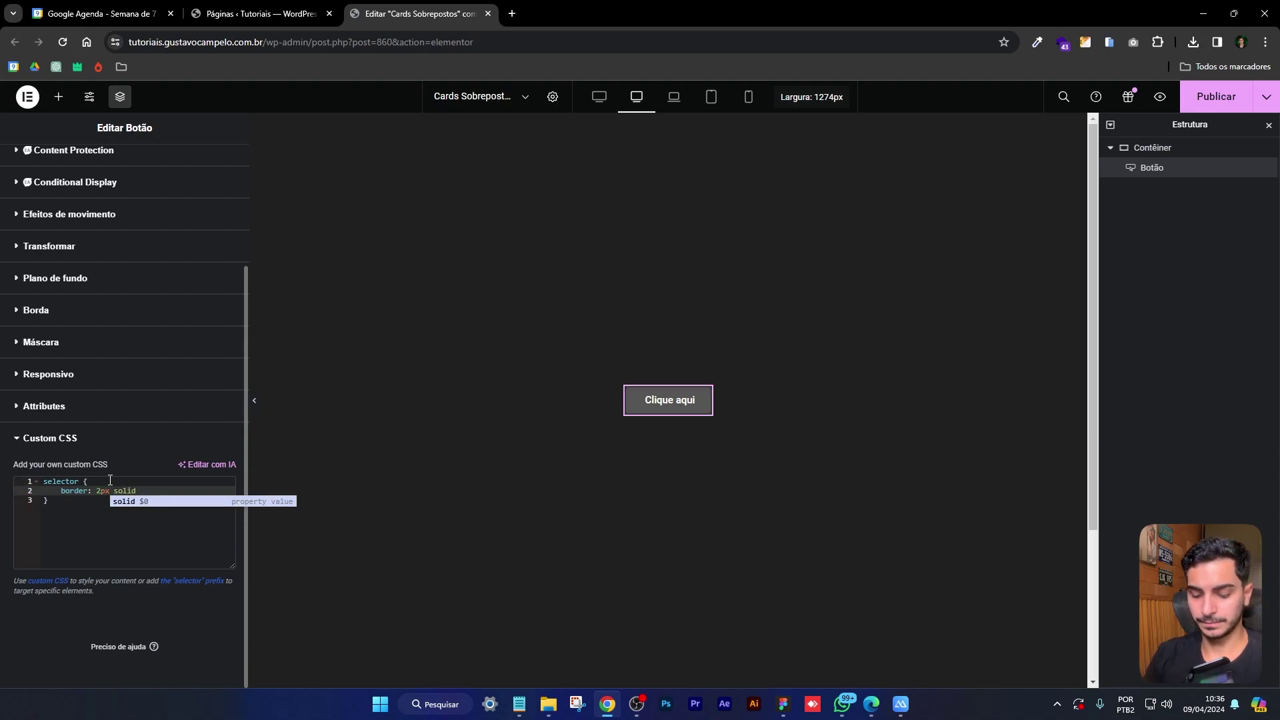
type(";")
key("Return")
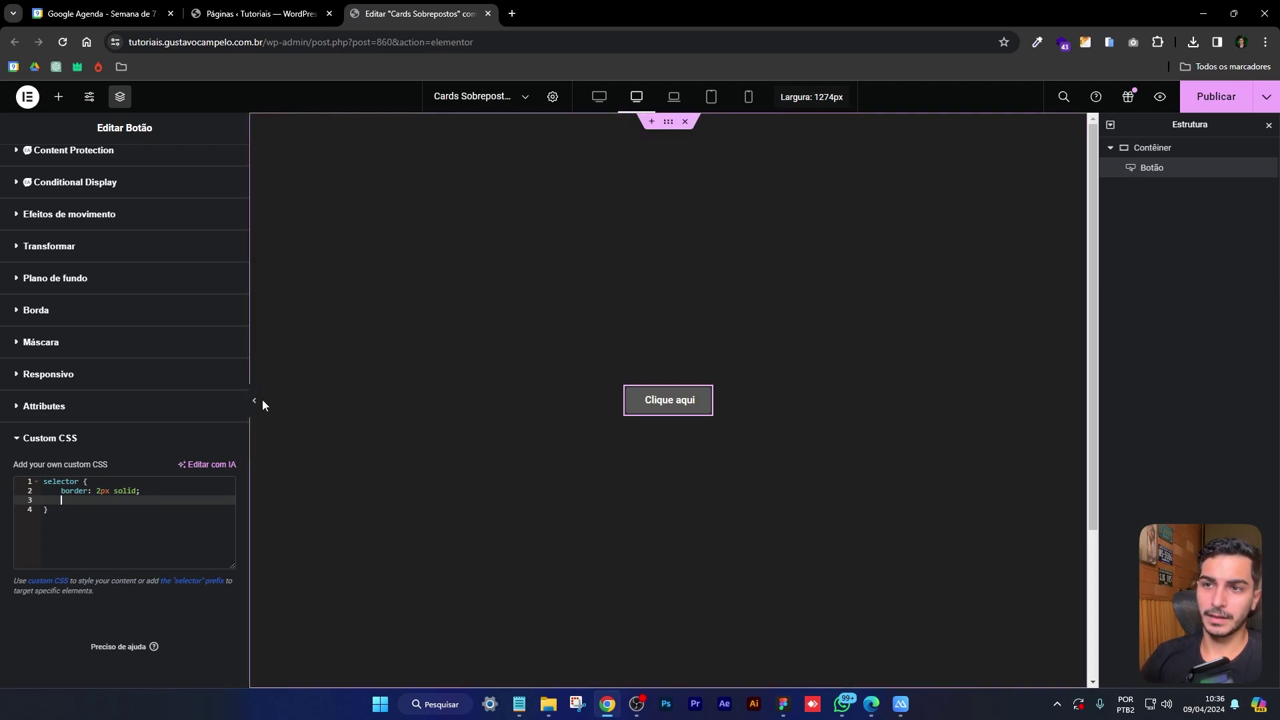
left_click(255, 400)
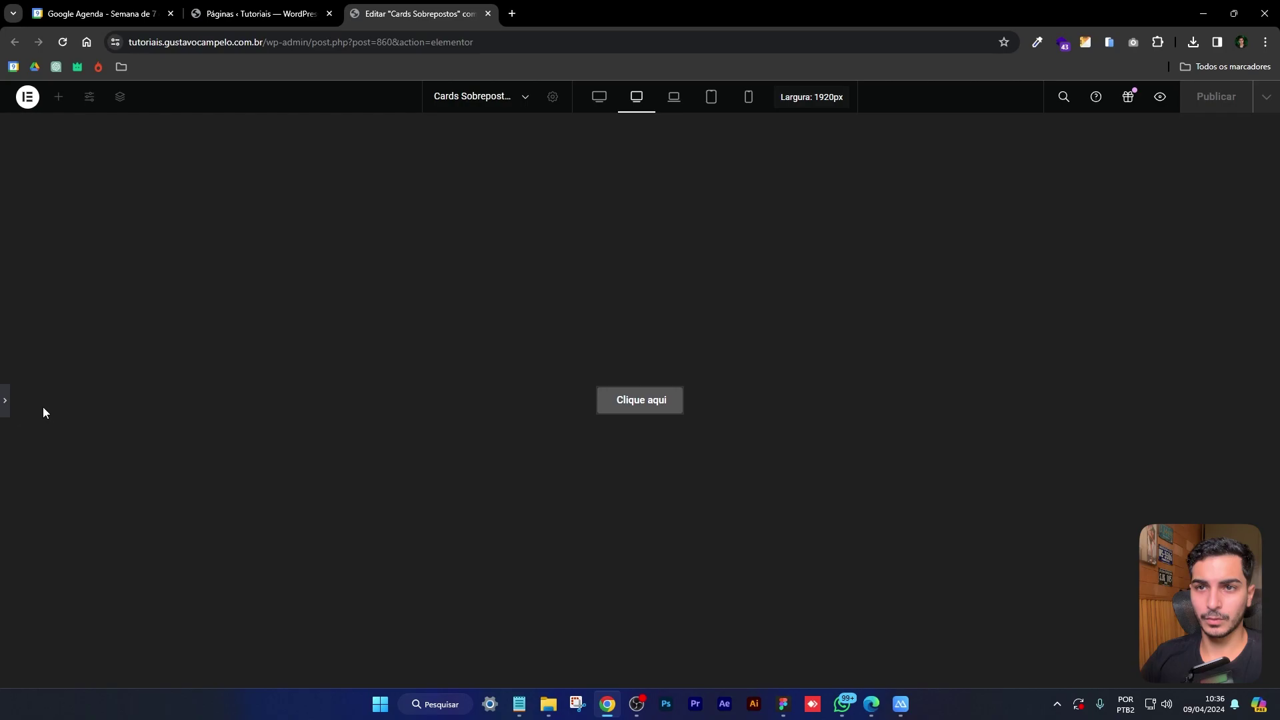
left_click(5, 400)
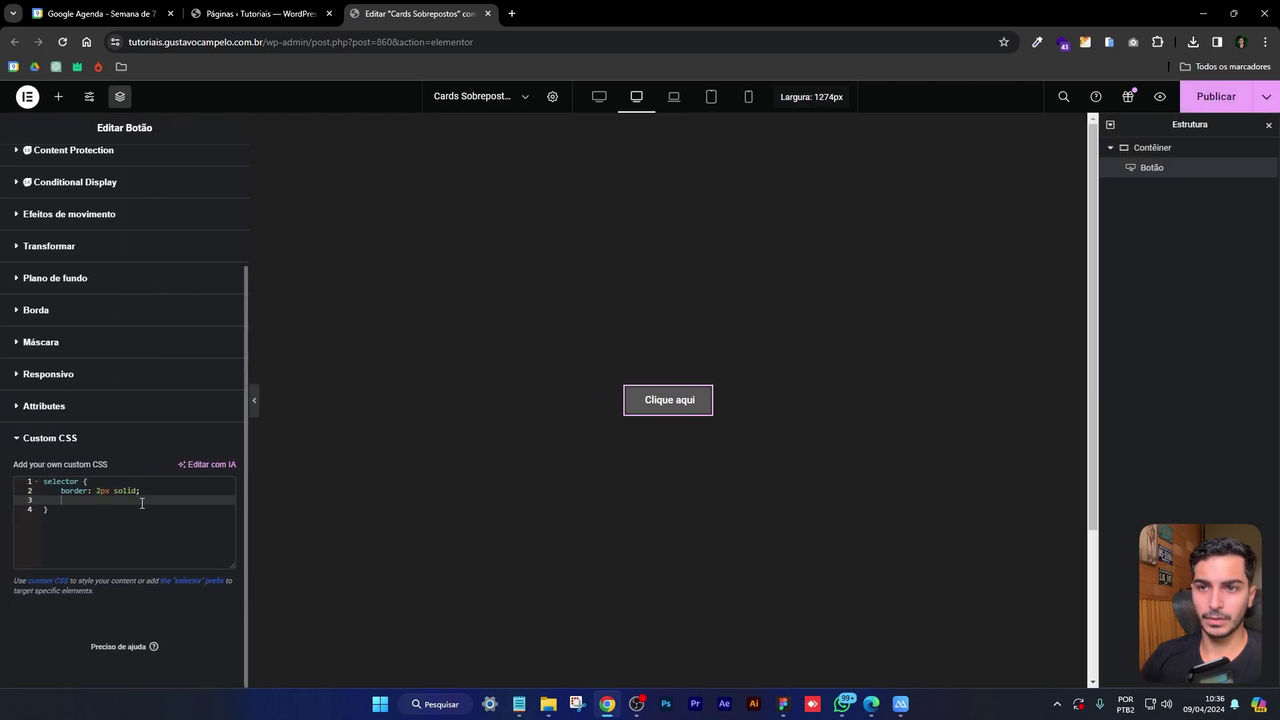
Start a border-image declaration below the border line in the button's custom CSS rule
type("border")
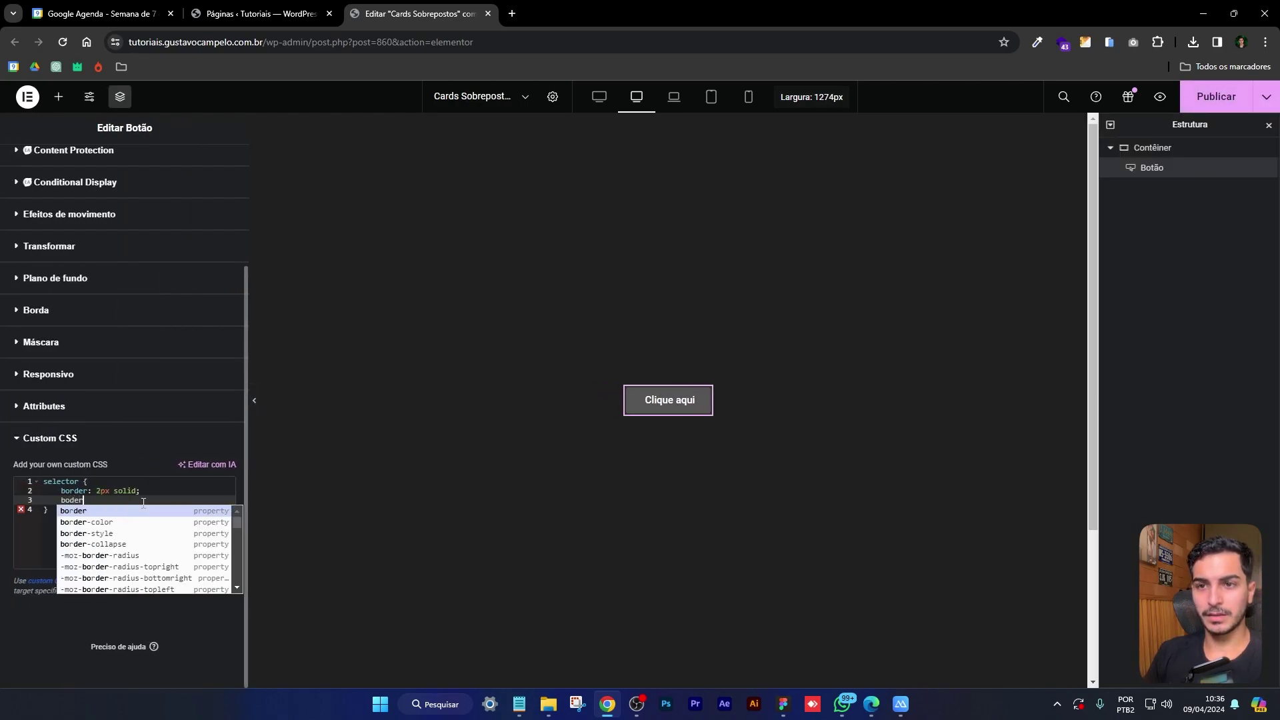
type("-image")
key("Return")
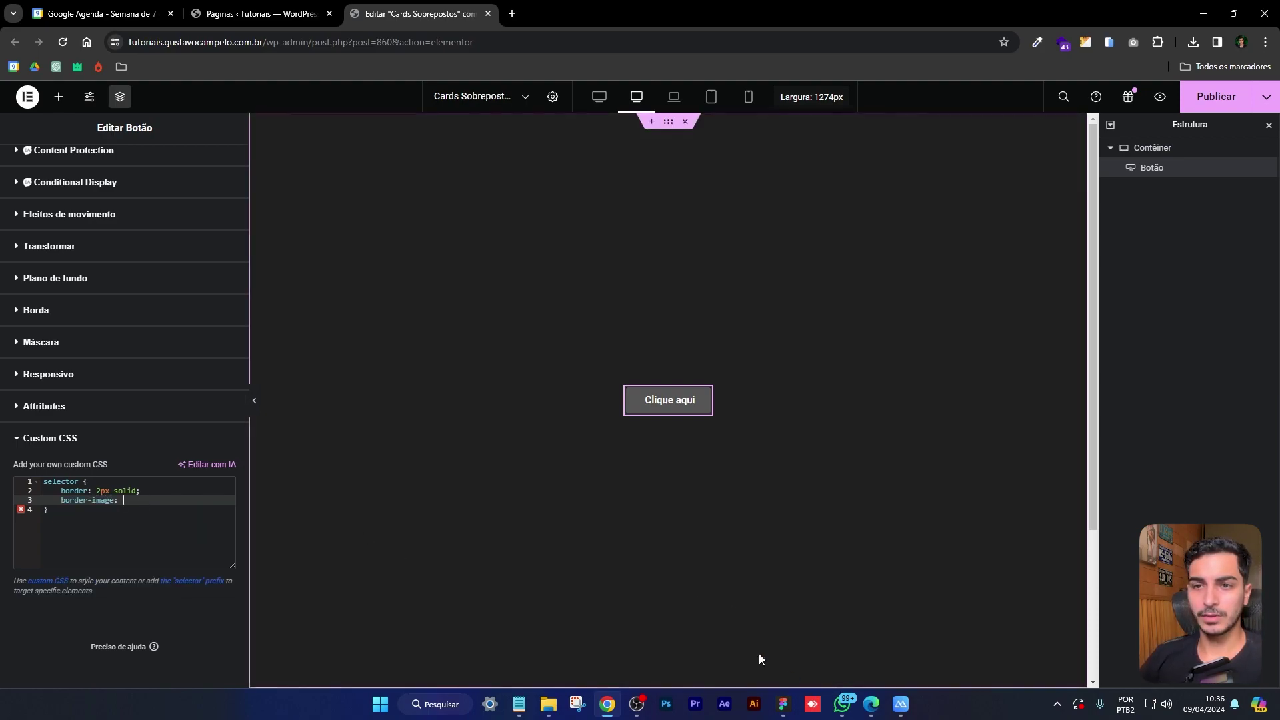
Switch to Figma and copy the linear-gradient CSS value of the grey gradient square using Dev Mode
left_click(779, 706)
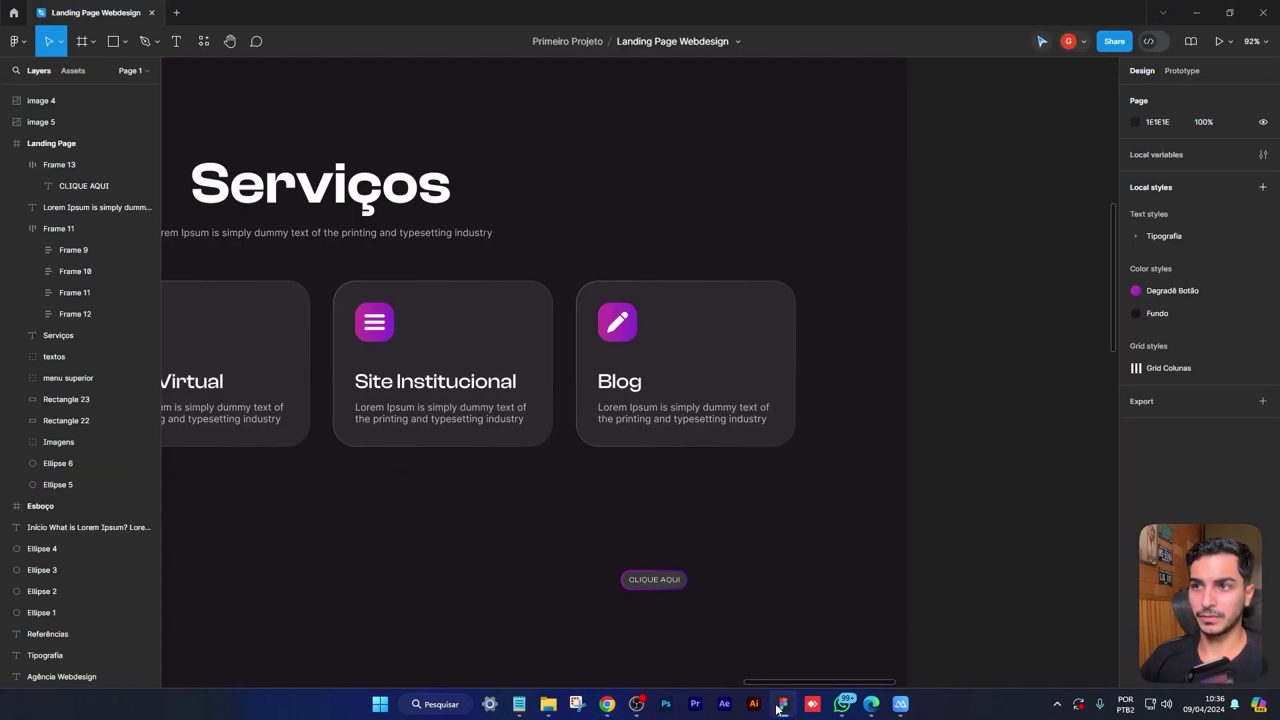
left_click(657, 581)
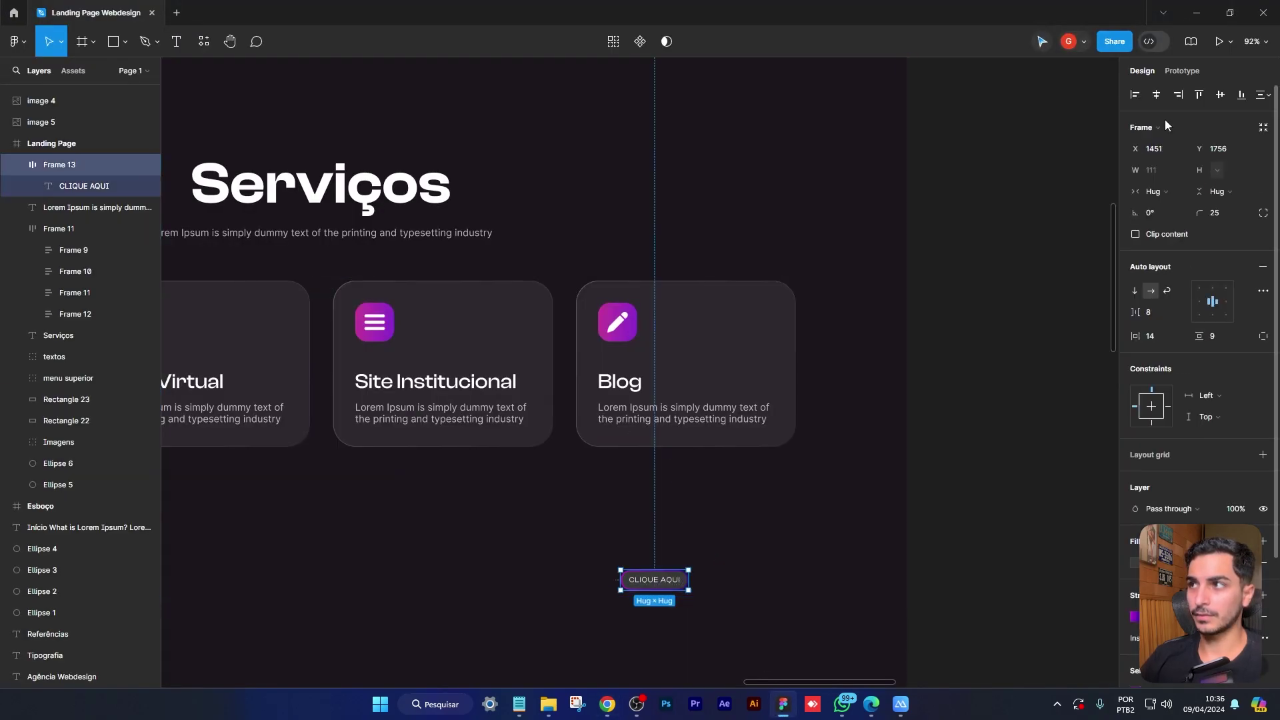
left_click(1149, 42)
scroll(402, 278, "down", 5)
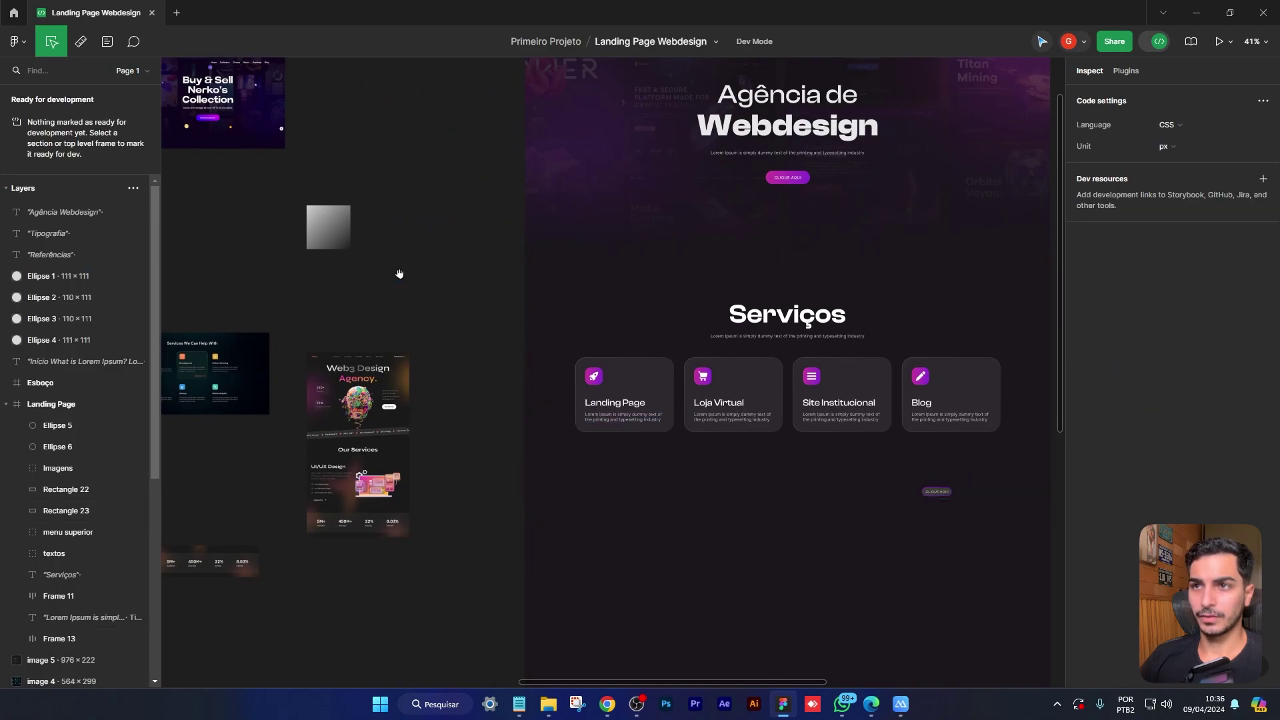
scroll(322, 209, "up", 10)
left_click_drag(479, 247, 694, 305)
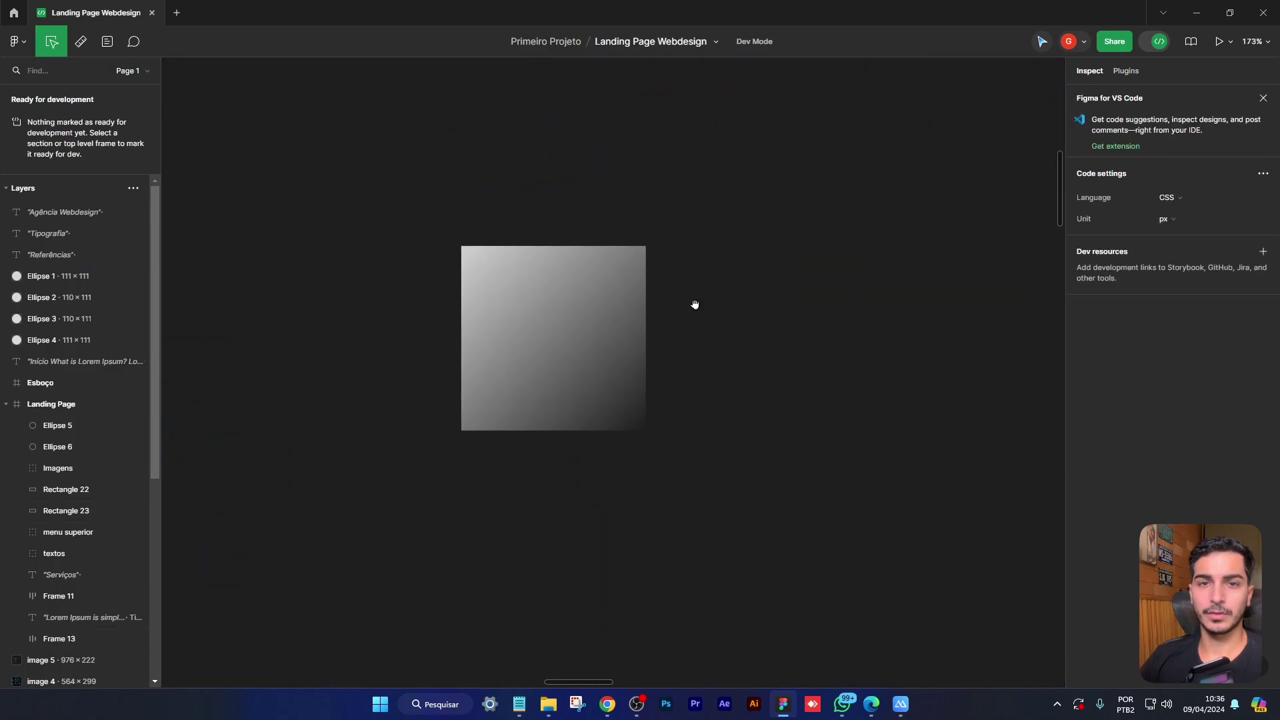
left_click(580, 343)
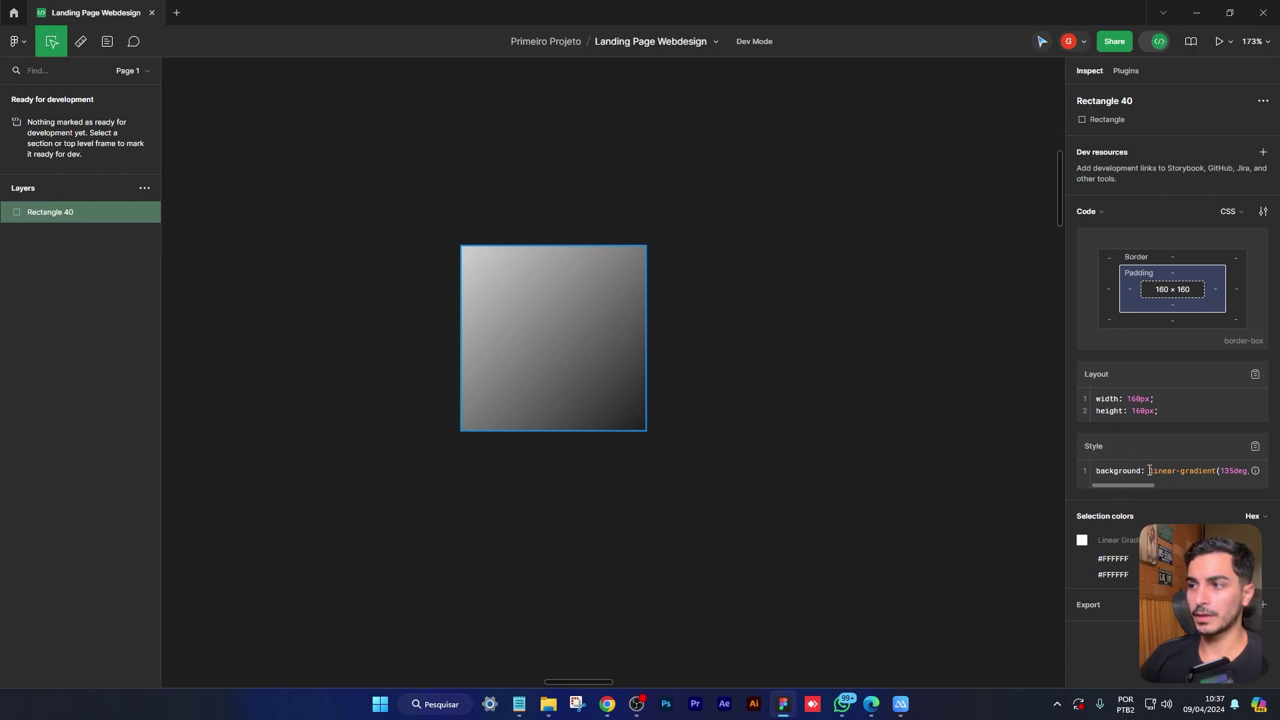
left_click_drag(1149, 471, 1241, 471)
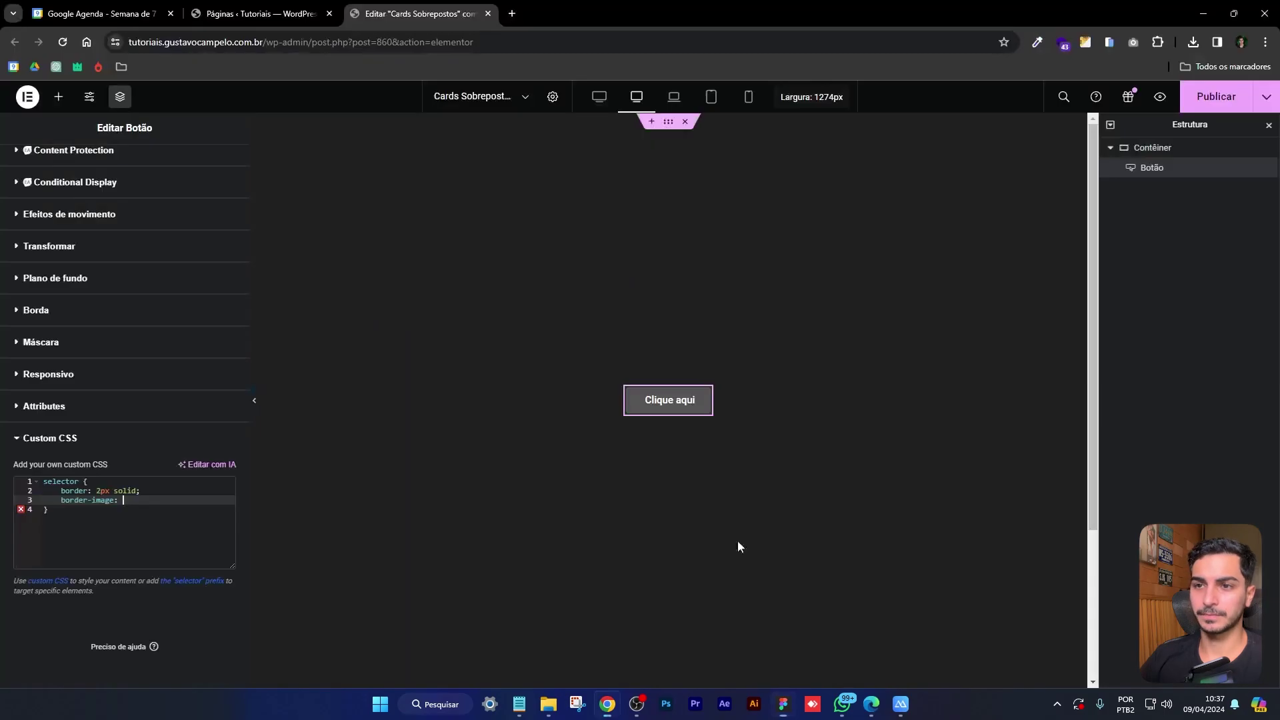
Back in Elementor, set border-image to linear-gradient(135deg, rgba(255, 255, 255, 0.80) 0%, rgba(255, 255, 255, 0.00) 100%) and preview the button
type("linear-gradient(135deg, rgba(255, 255, 255, 0.80) 0%, rgba(255, 255, 255, 0.00) 100%);")
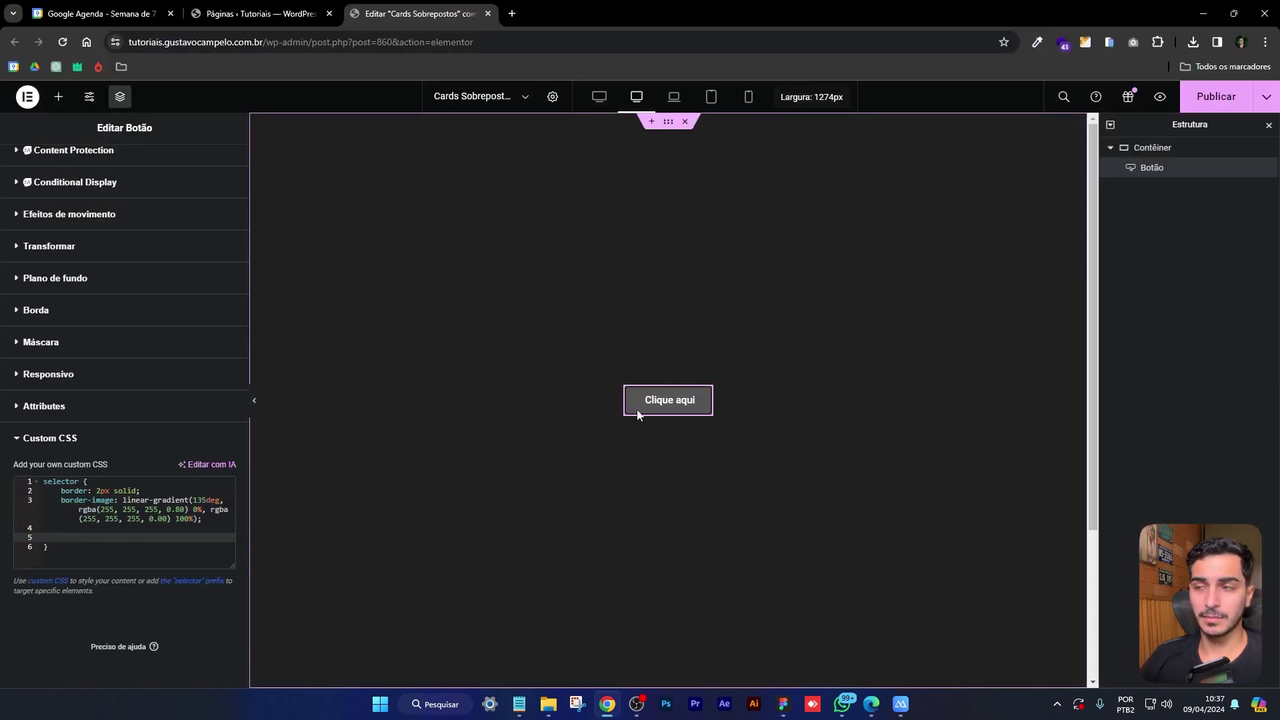
left_click(256, 404)
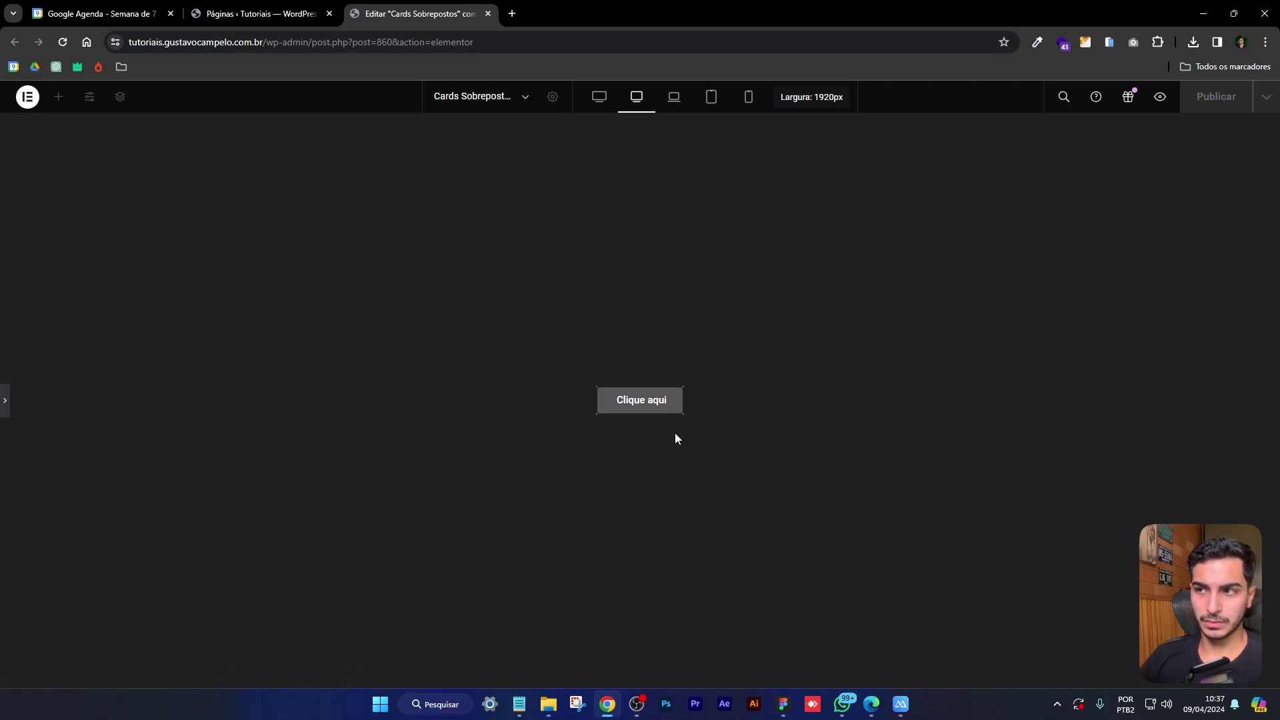
left_click(7, 405)
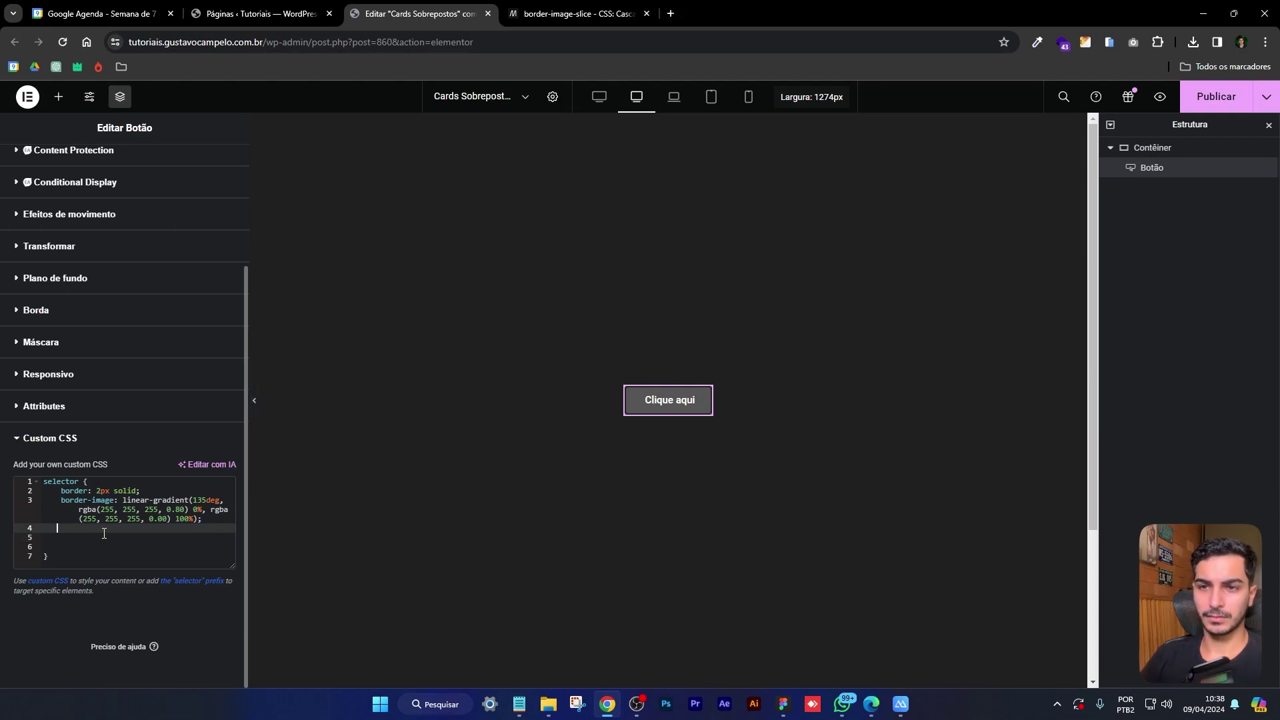
Add "border-image-slice: 10;" to the button's custom CSS rule and preview the result without the editing panel
type("border-image-s")
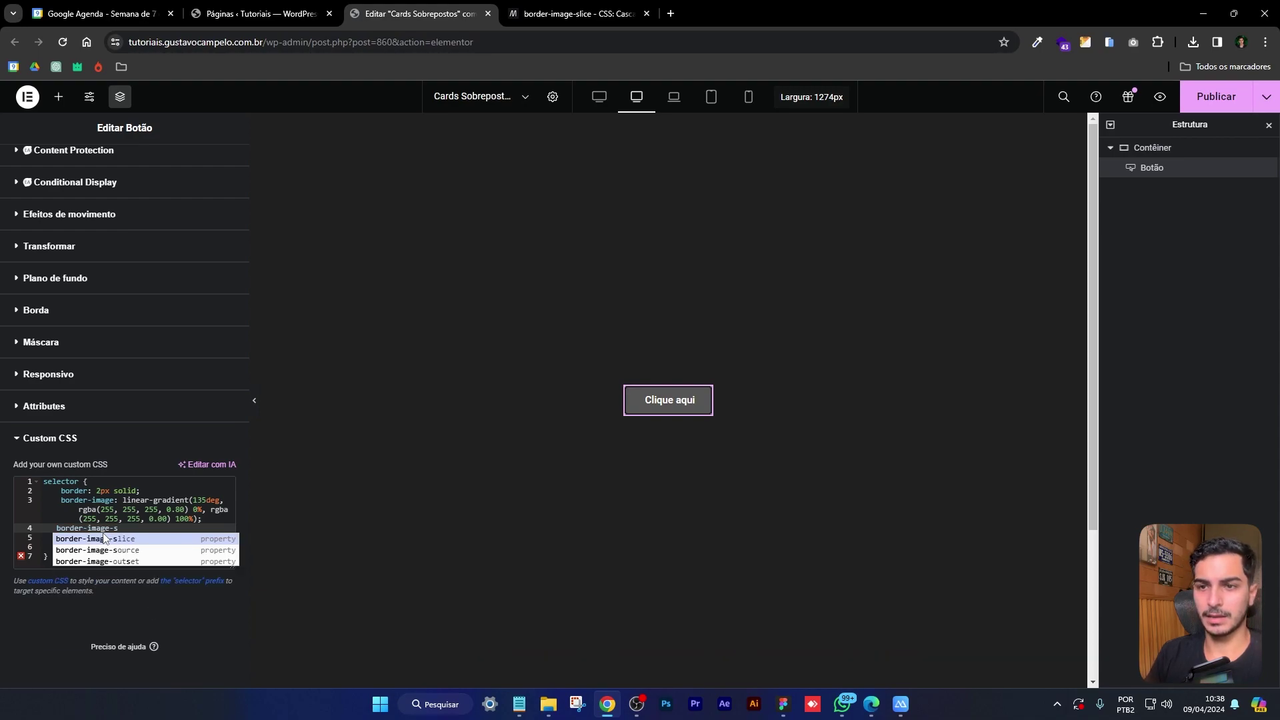
left_click(104, 537)
left_click(104, 534)
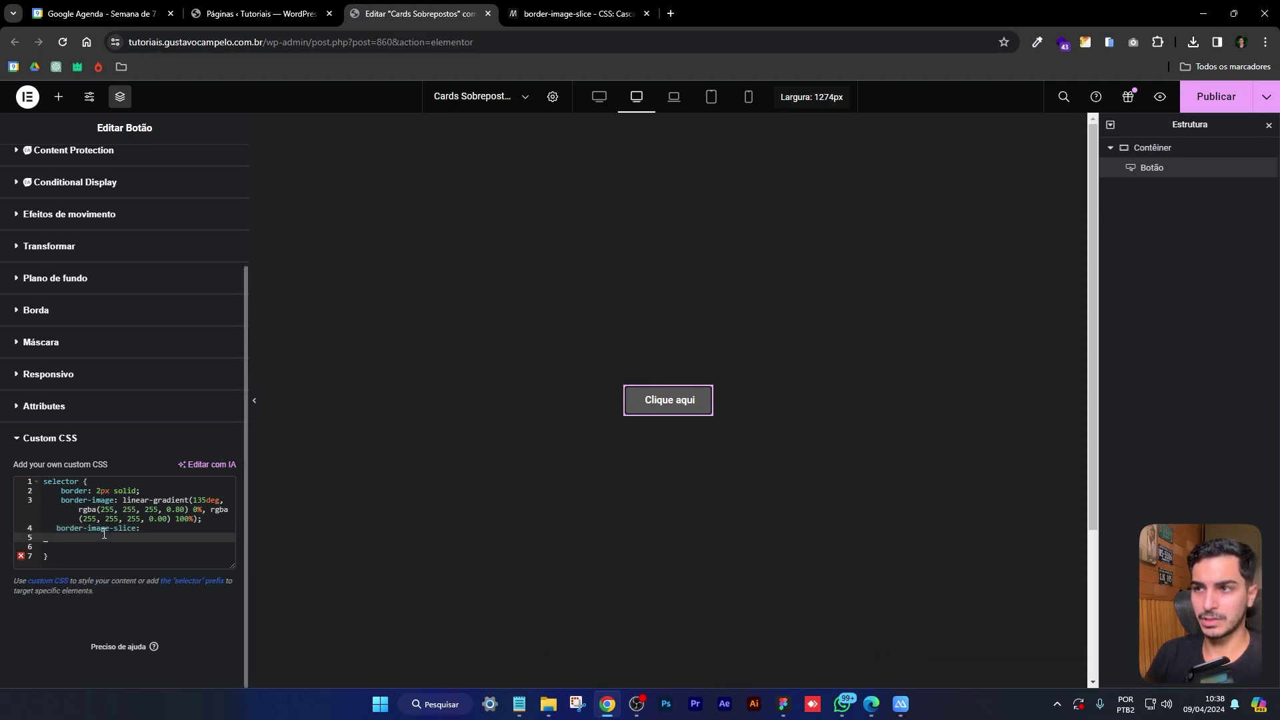
left_click(254, 403)
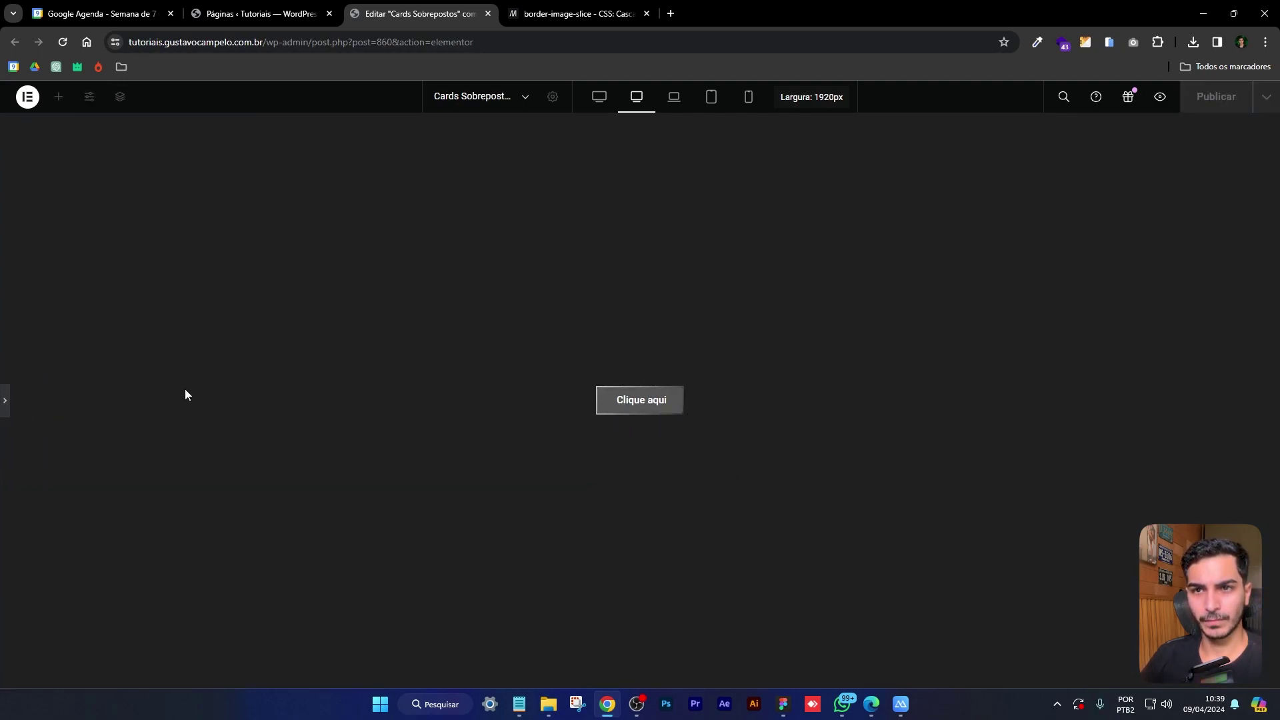
Add "border-radius: 4px" to the button's custom CSS rule and check it on the preview page
left_click(5, 402)
left_click(179, 526)
key("Return")
type("border")
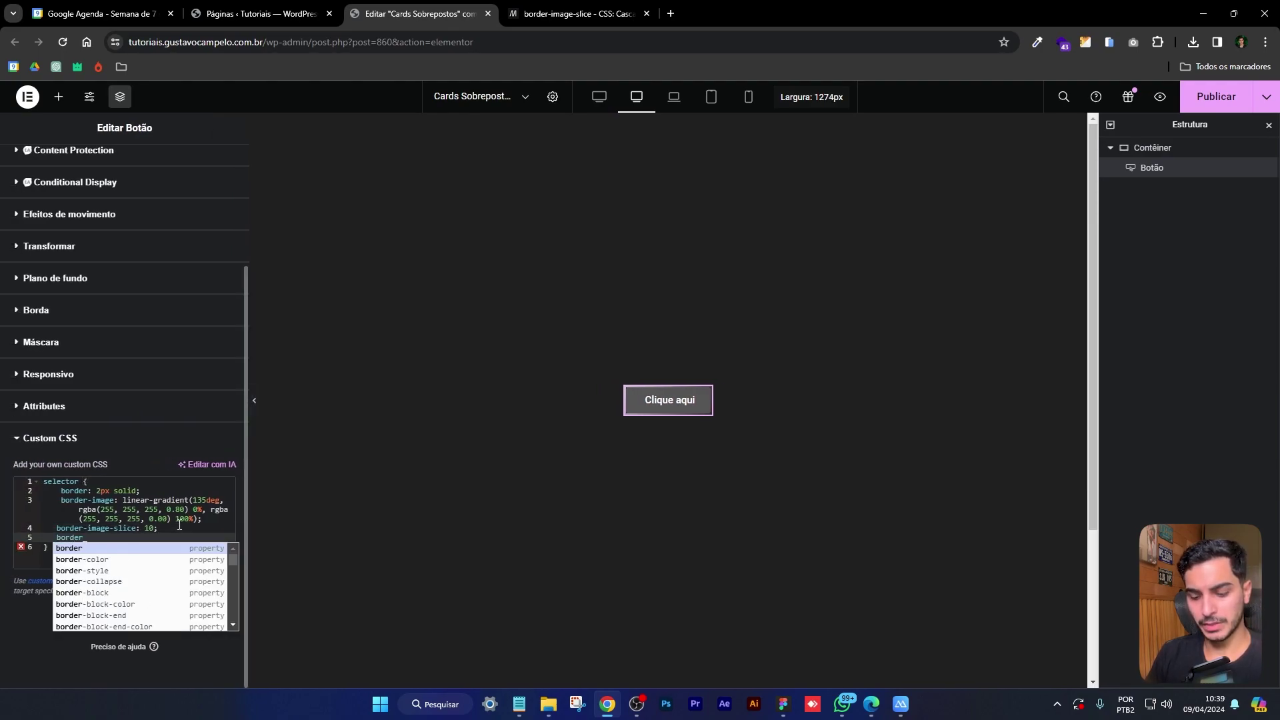
type("-radius")
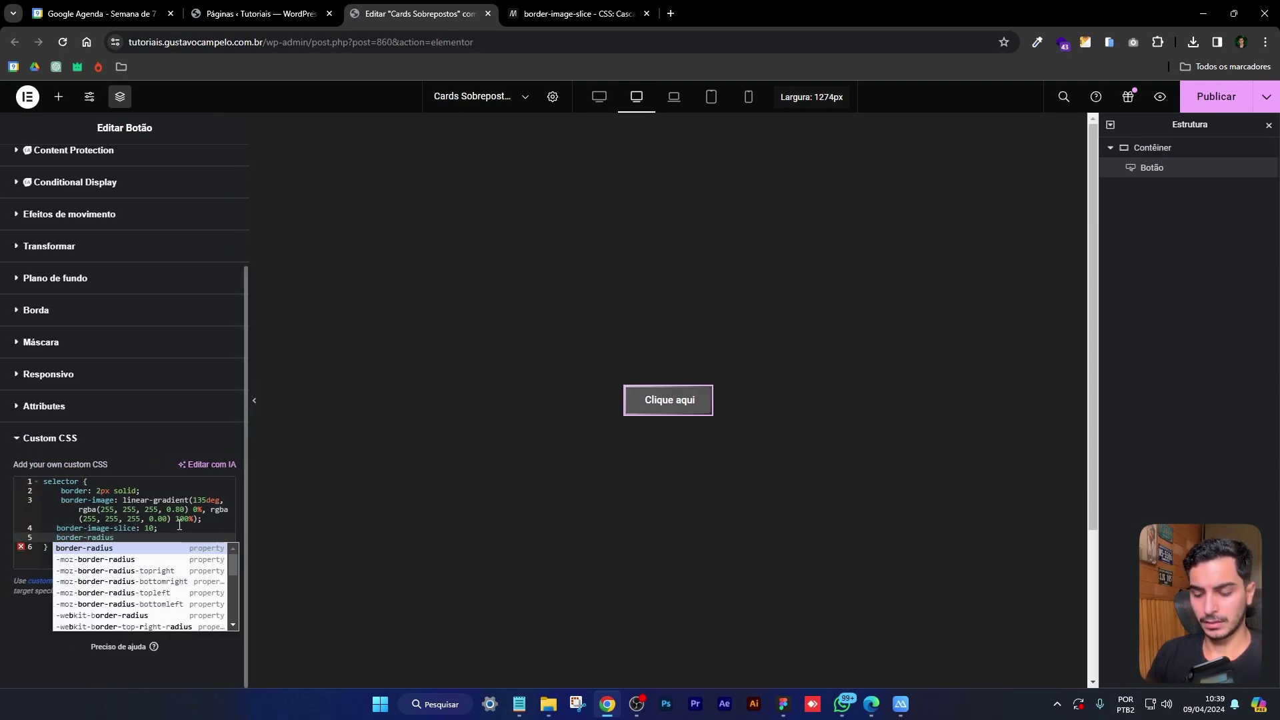
type(": 4px")
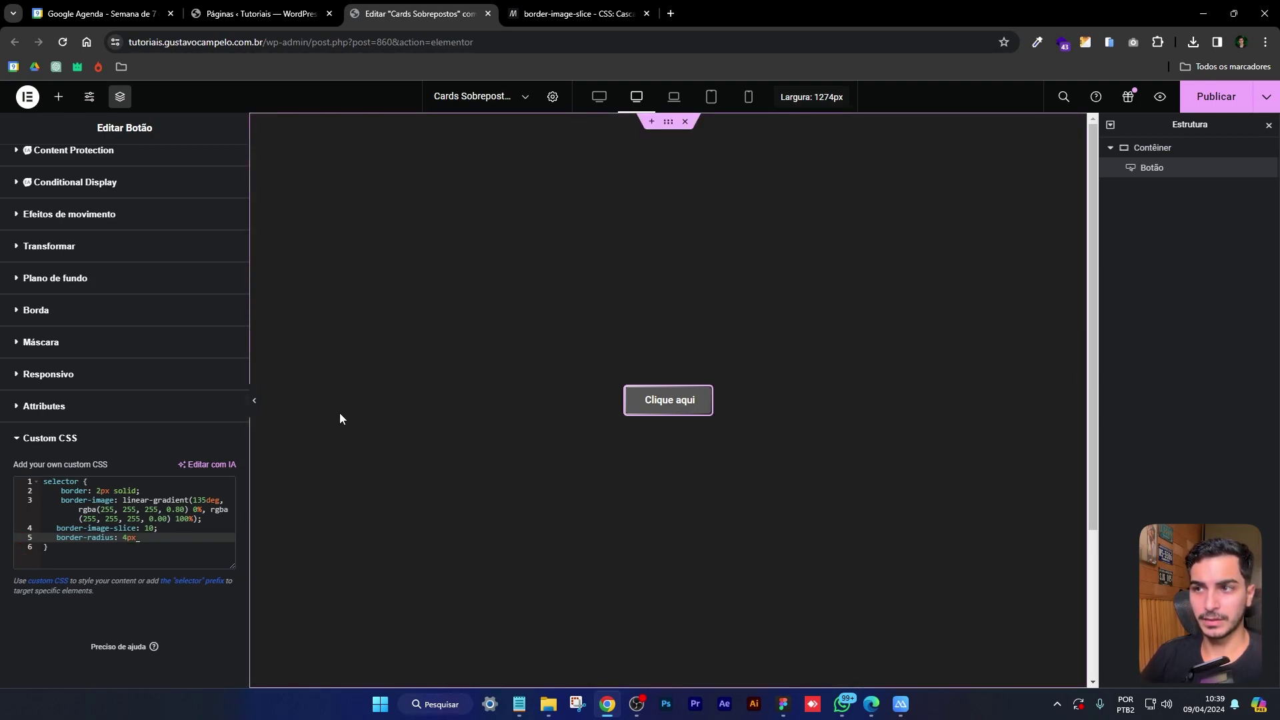
left_click(254, 400)
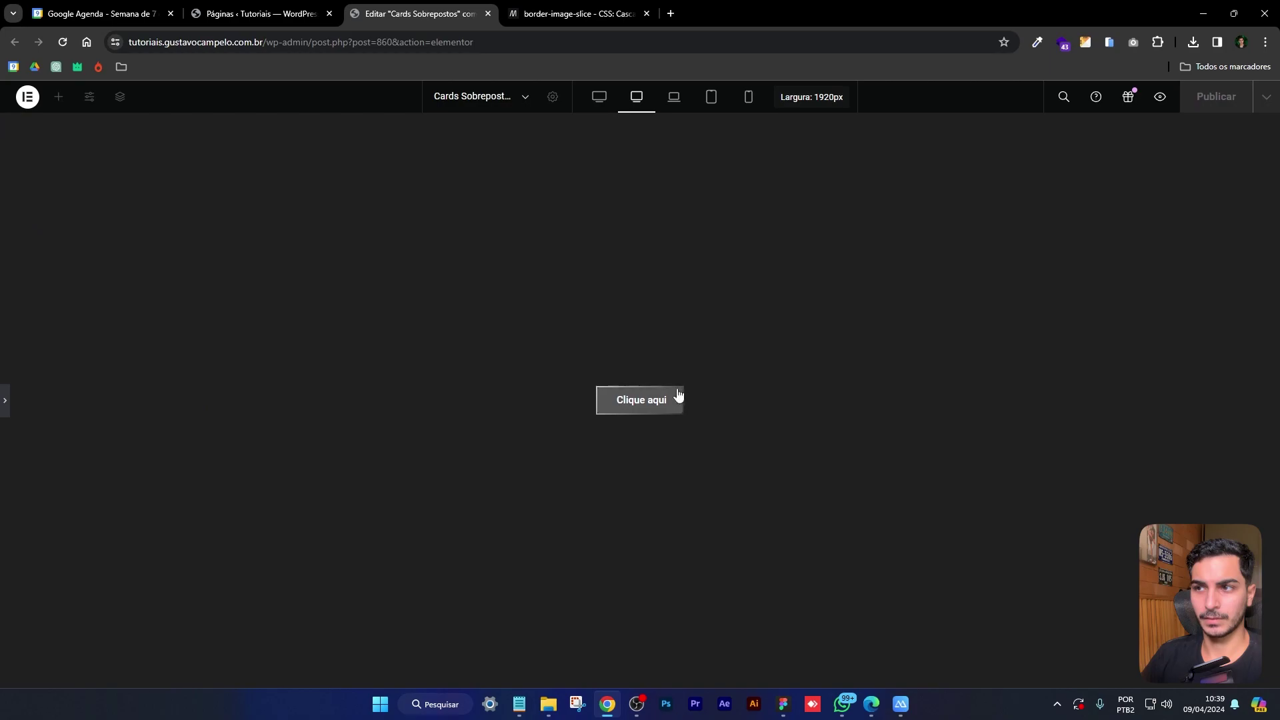
left_click(6, 402)
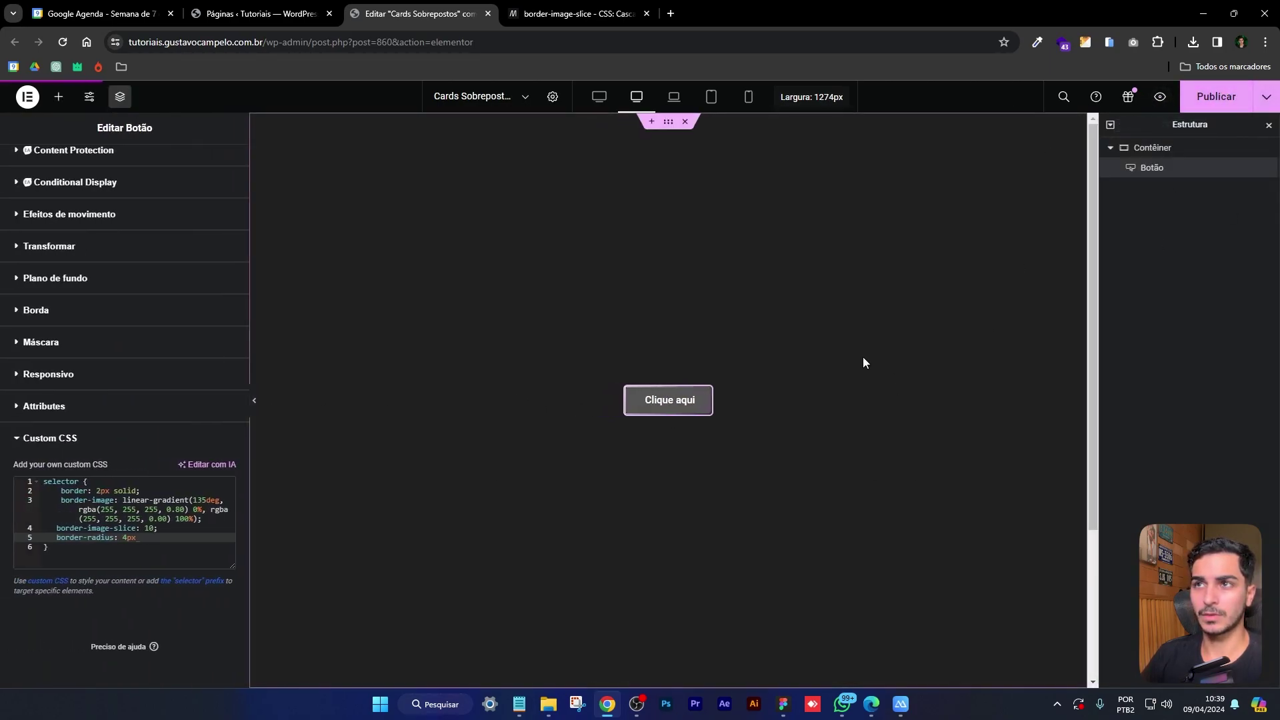
key("ctrl+shift+p")
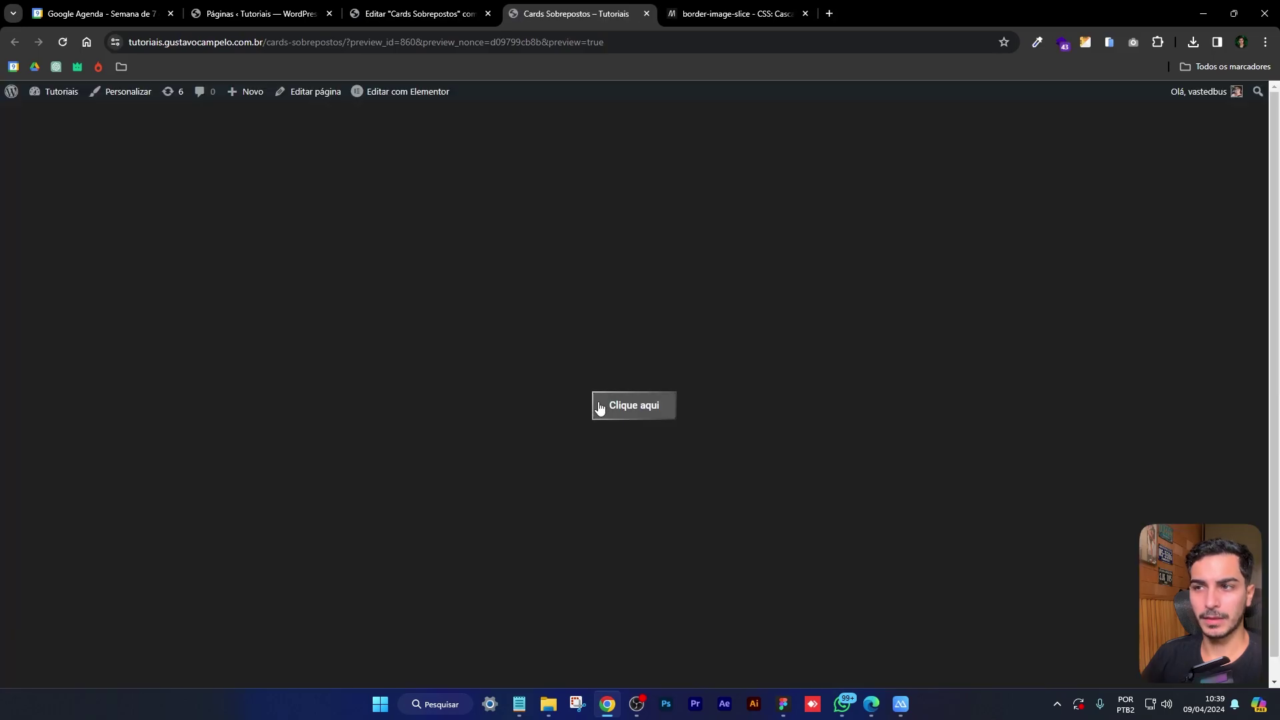
left_click(647, 13)
Delete all of the button's custom CSS and publish the page
left_click_drag(141, 536, 32, 468)
key("BackSpace")
key("BackSpace")
left_click(1189, 107)
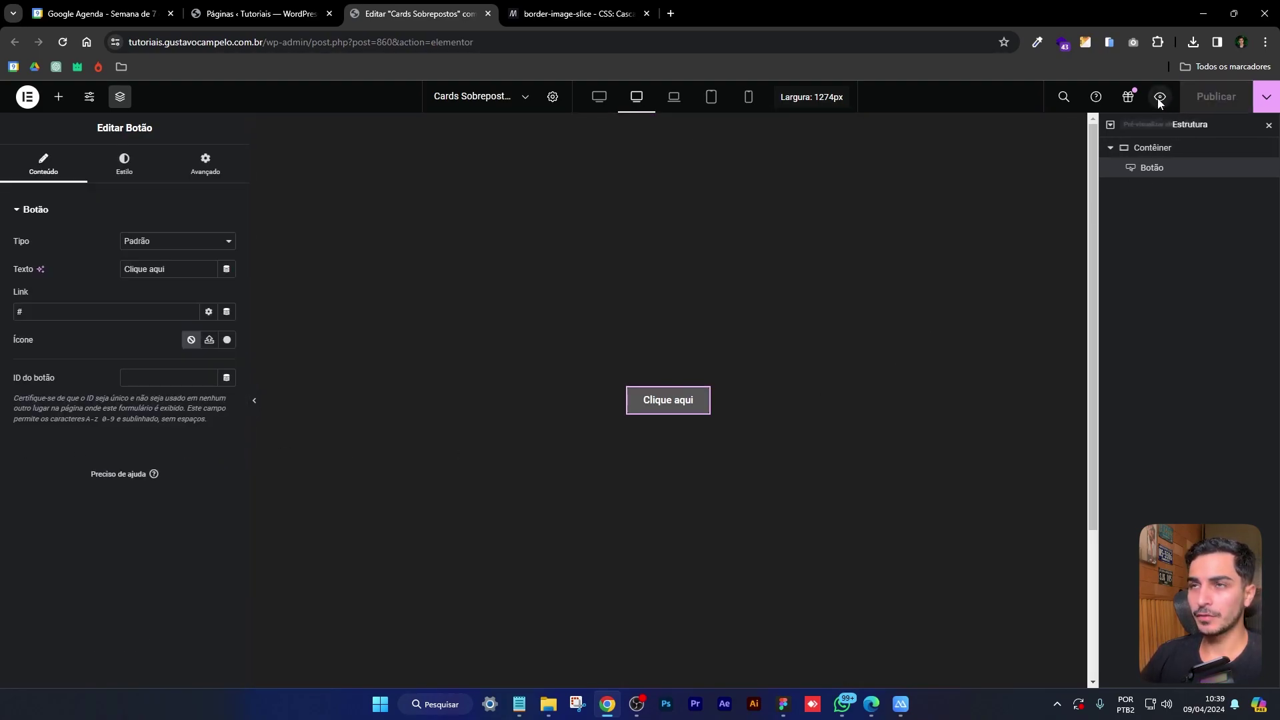
Preview the published page and inspect the button element to identify its CSS class
left_click(1160, 96)
left_click(805, 14)
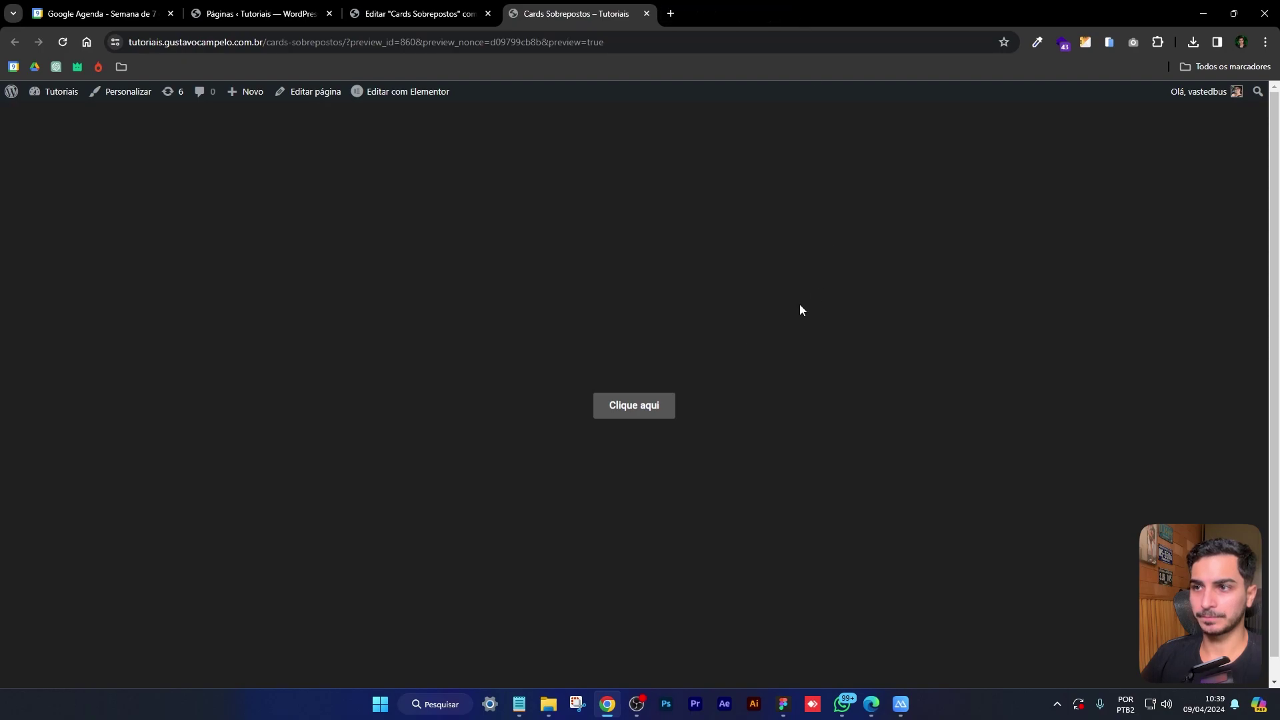
right_click(812, 290)
scroll(875, 354, "down", 1)
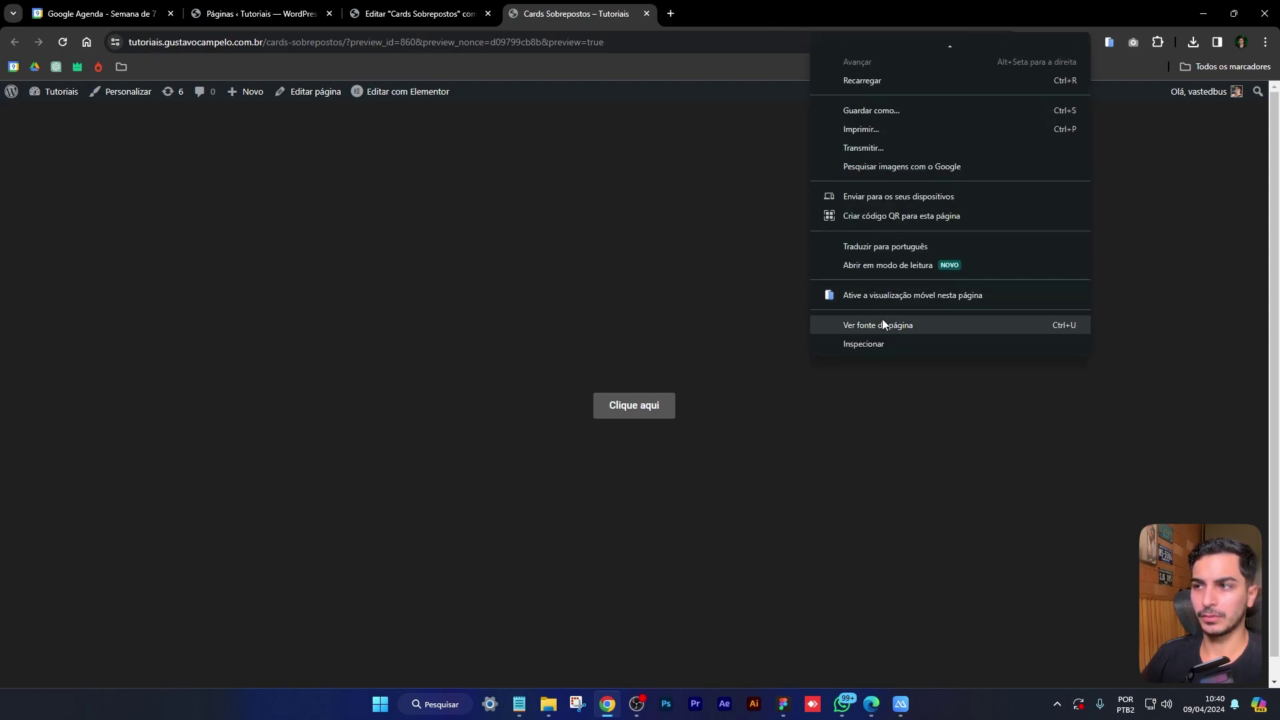
left_click(921, 349)
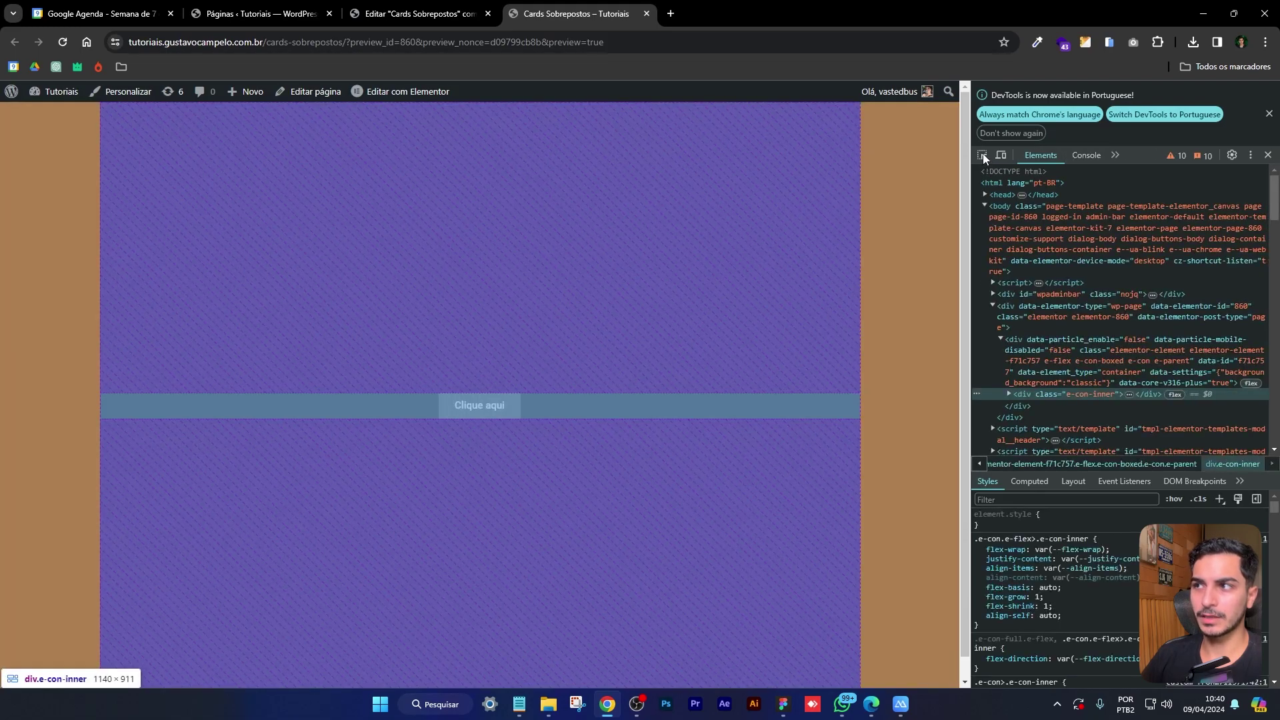
left_click(982, 154)
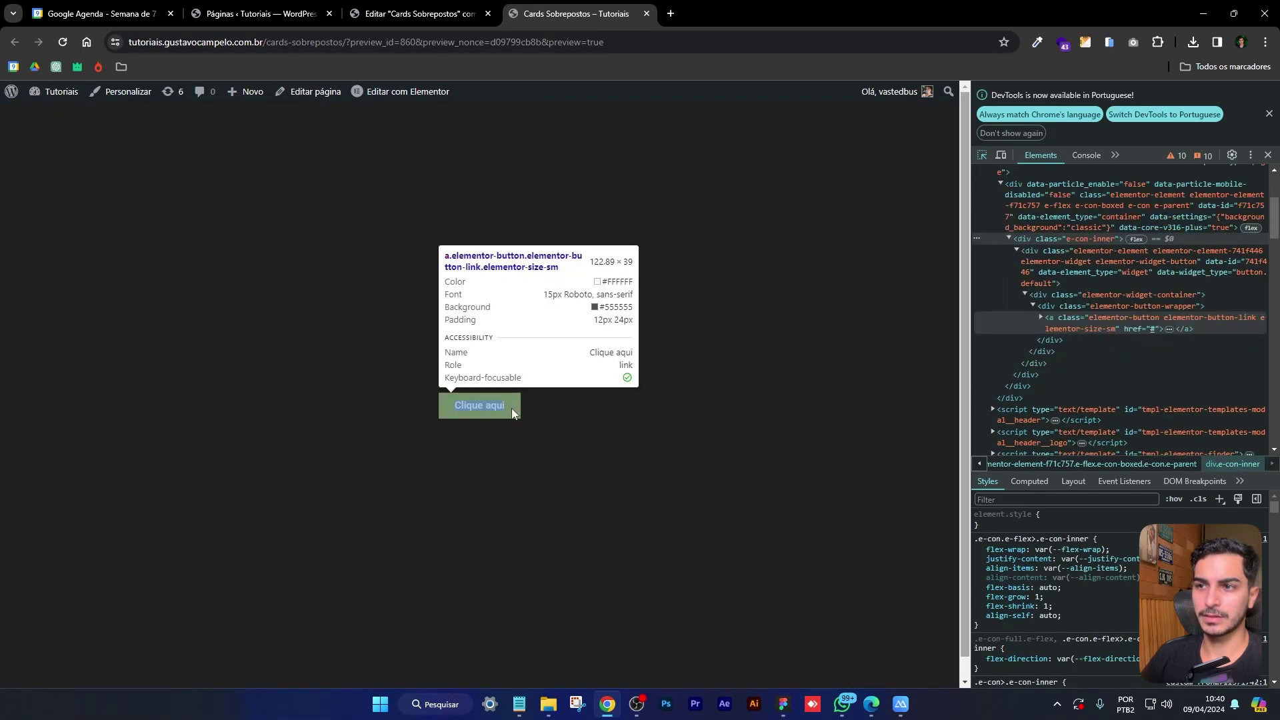
left_click(510, 414)
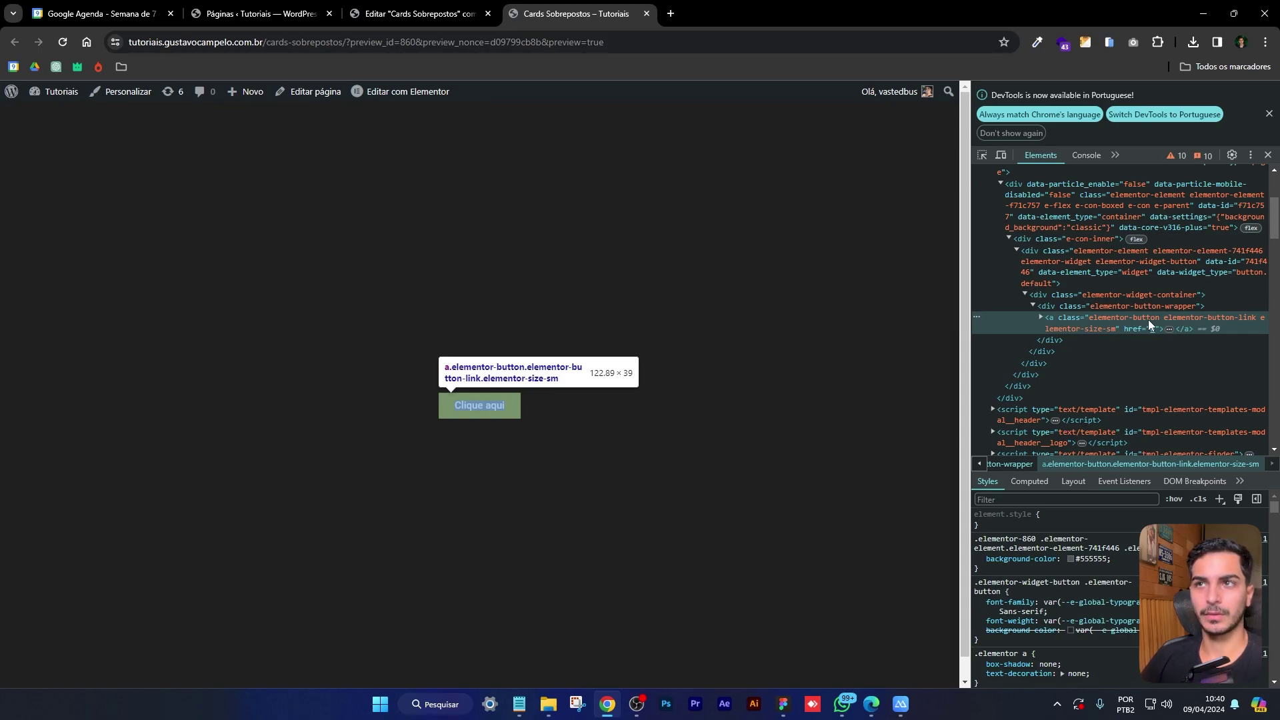
Return to the editor and start a rule for .elementor-button in the button's custom CSS
left_click(366, 6)
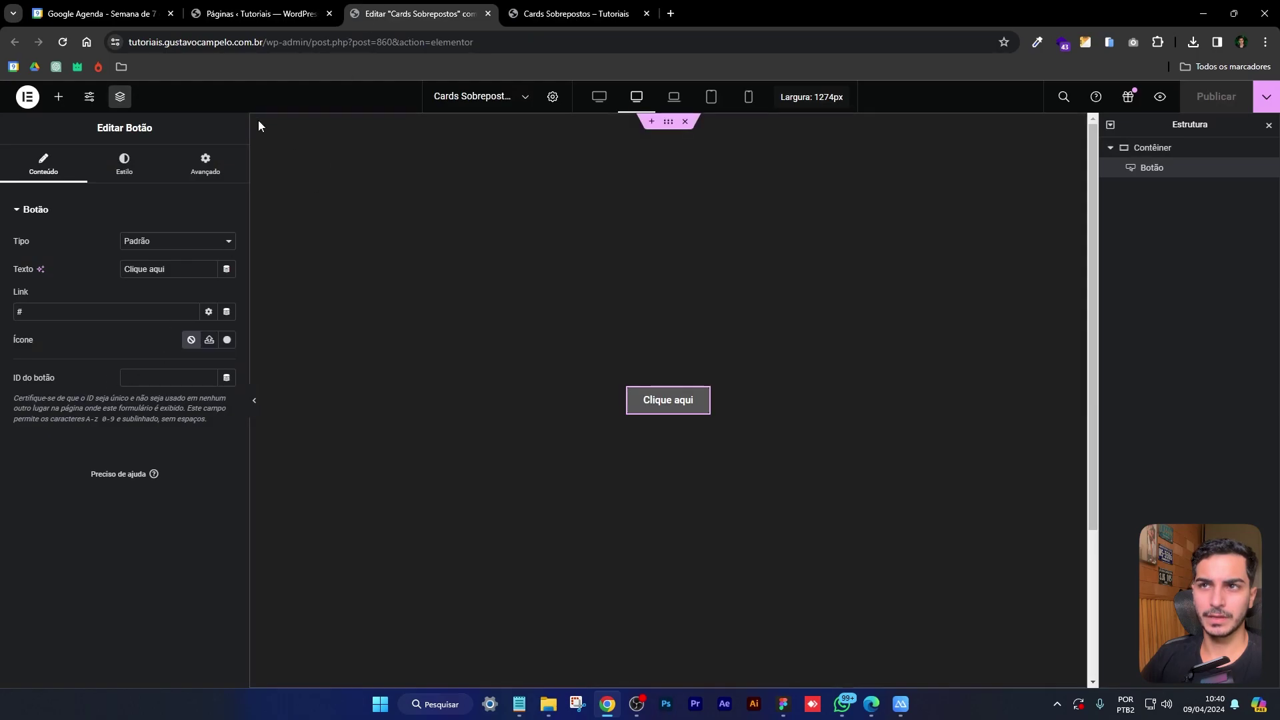
left_click(205, 163)
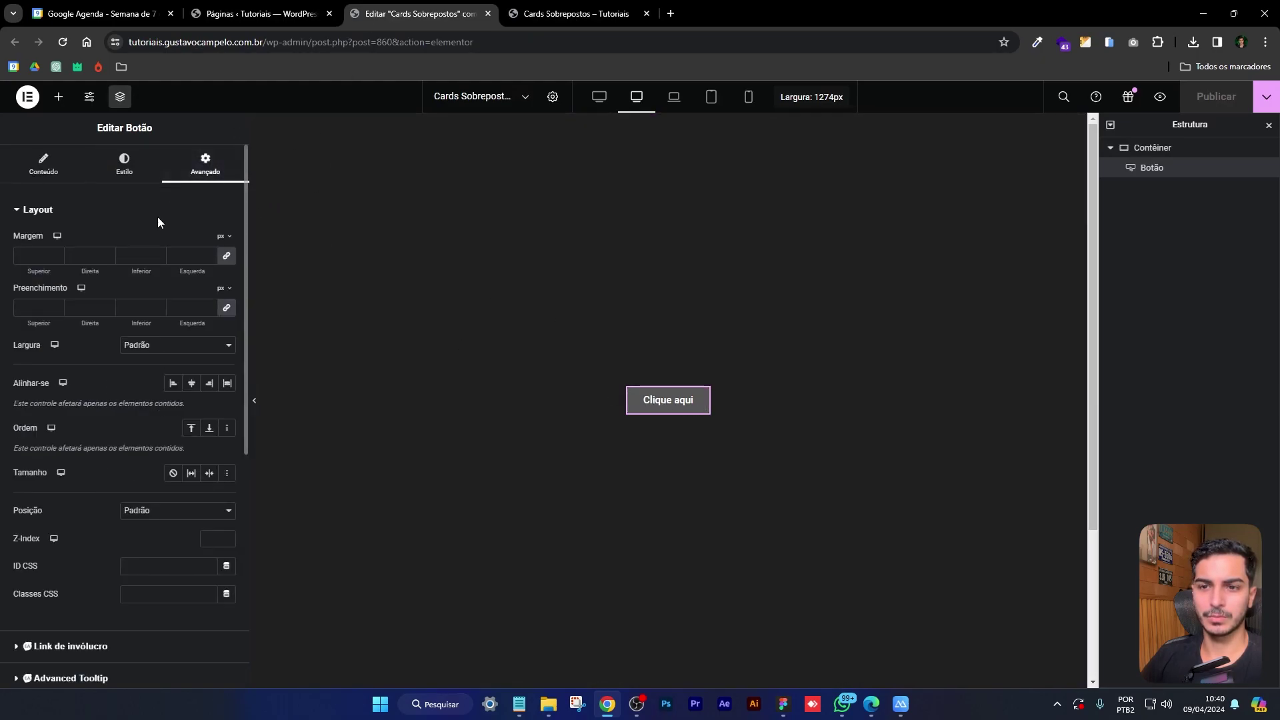
scroll(157, 220, "down", 10)
left_click(64, 661)
scroll(97, 568, "down", 2)
left_click(97, 568)
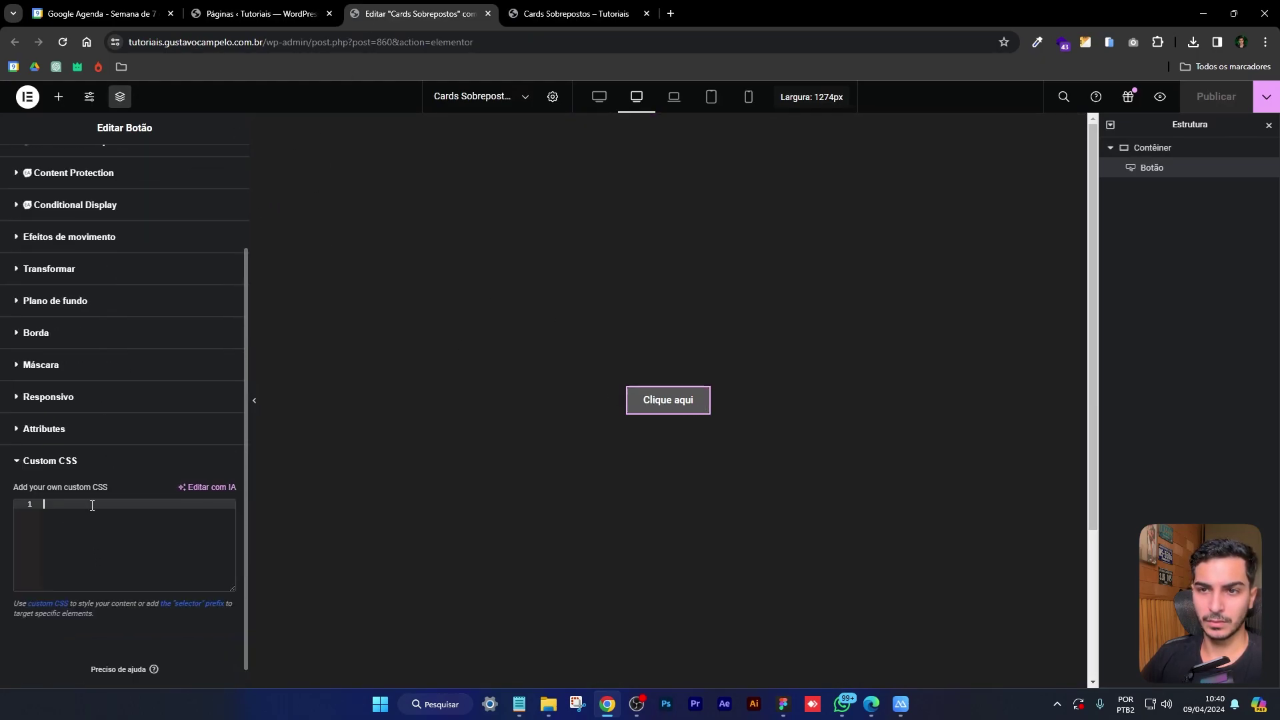
type(".elementor-button")
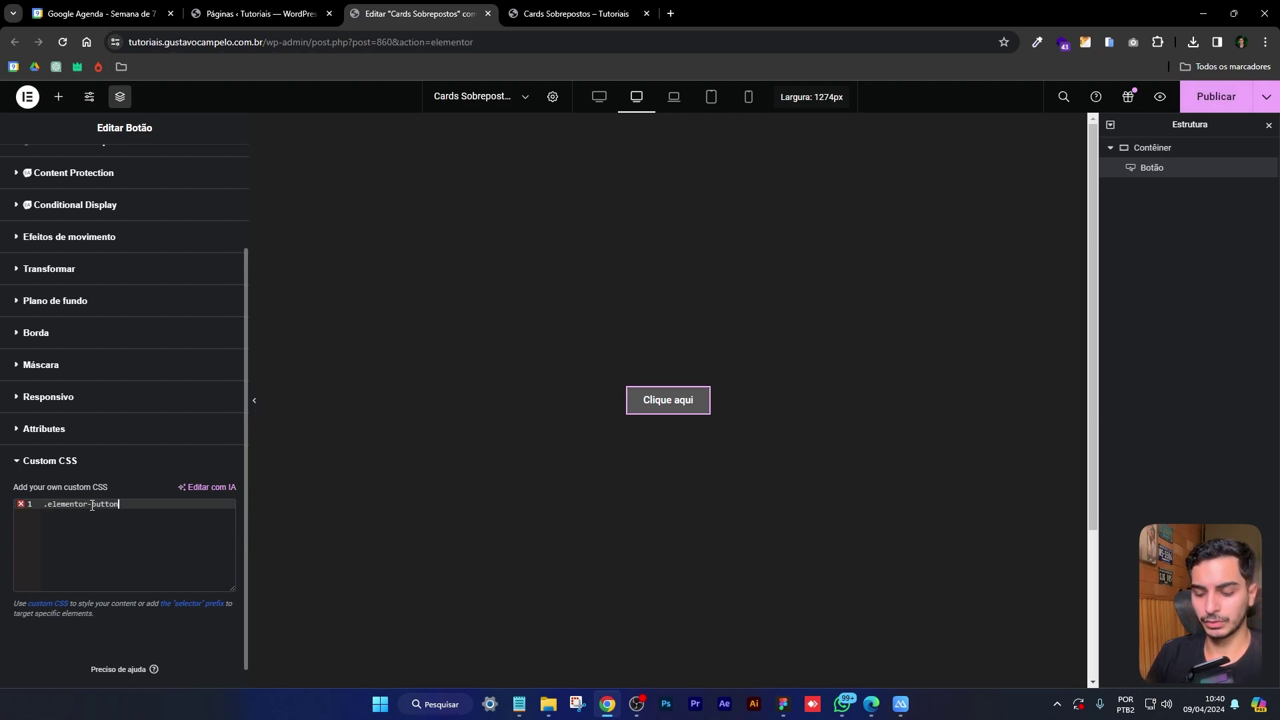
type(" {")
key("Return")
Declare "background-color: blue !important" inside the .elementor-button rule
type("ba")
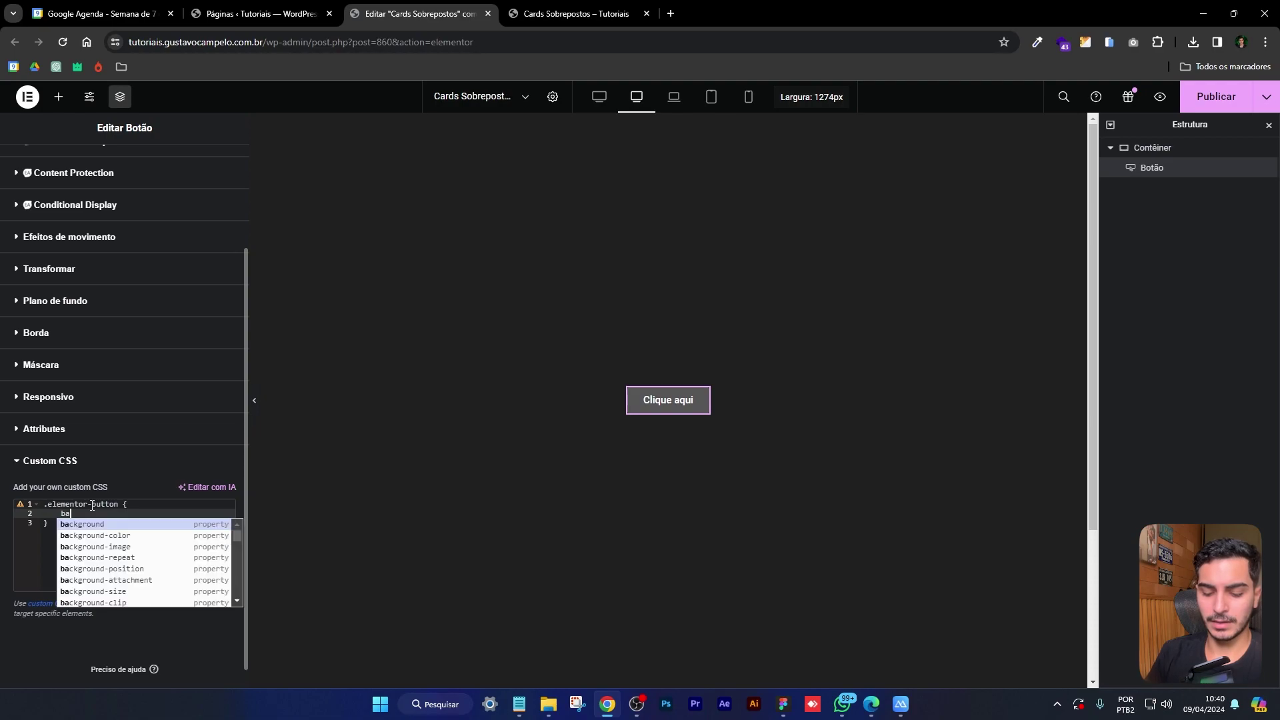
type("ckground-color")
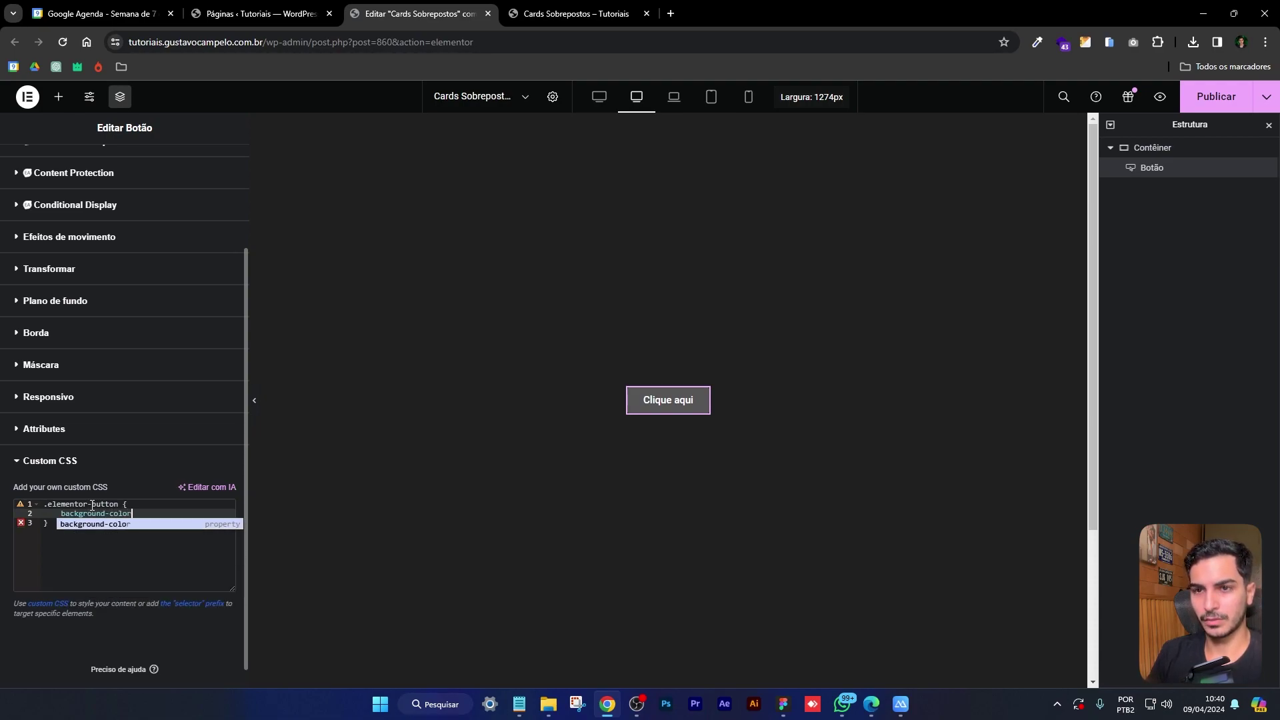
key("Return")
type("blue ")
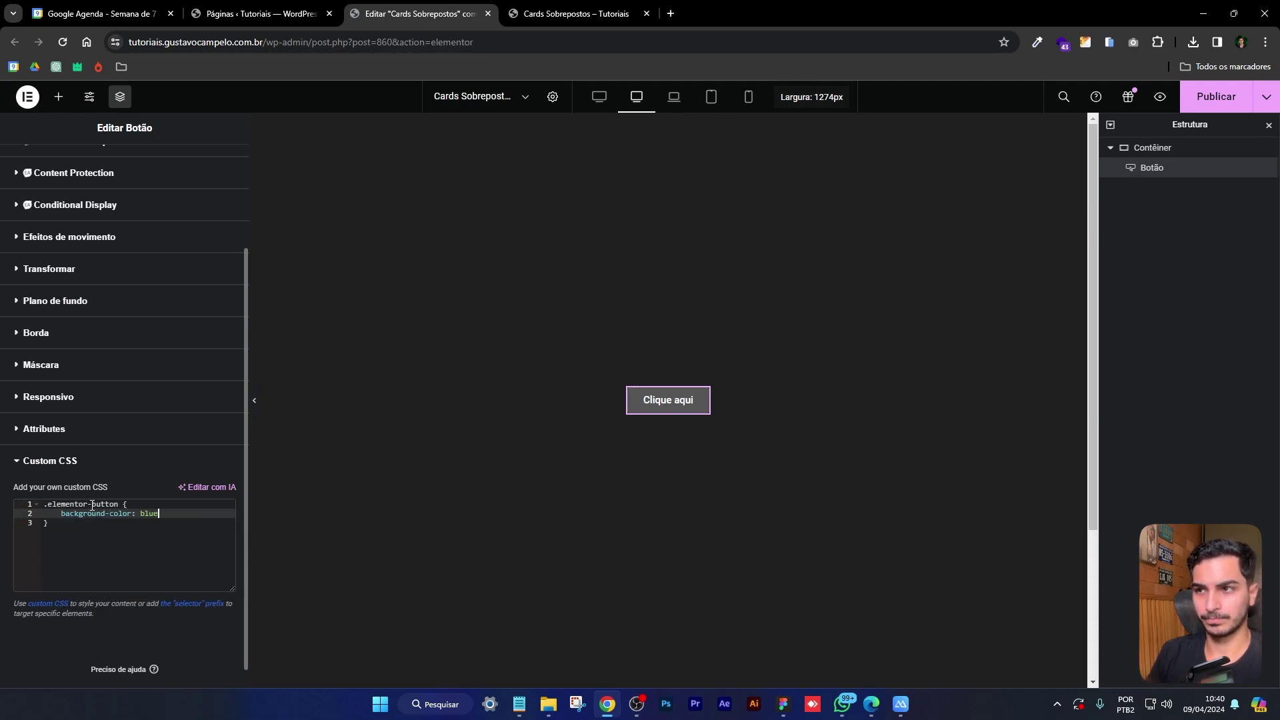
type("!impor")
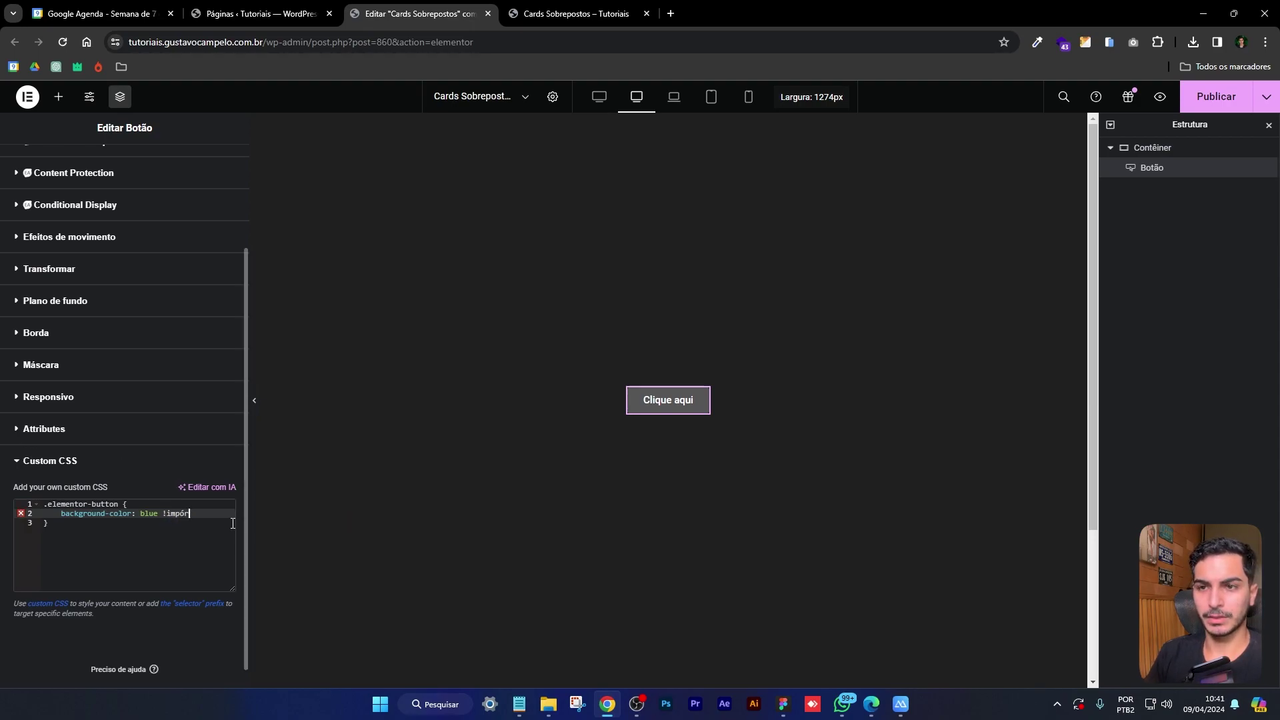
type("ortant")
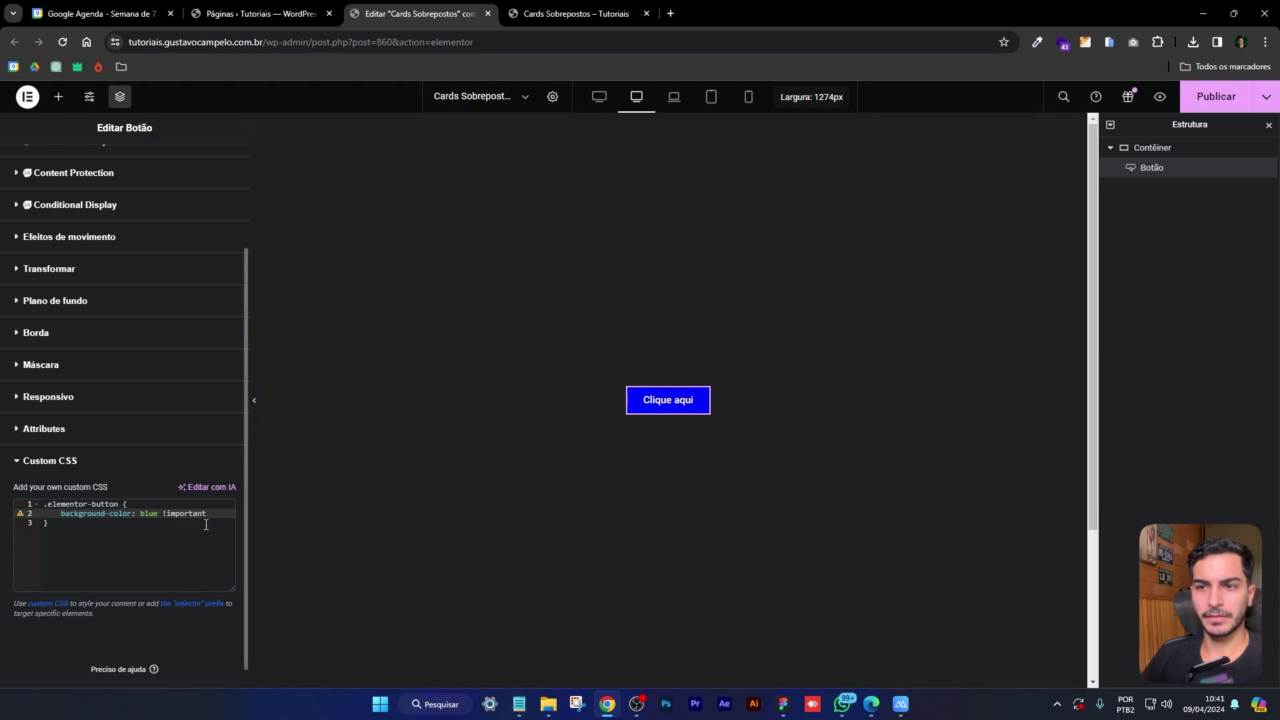
left_click(254, 402)
left_click(8, 405)
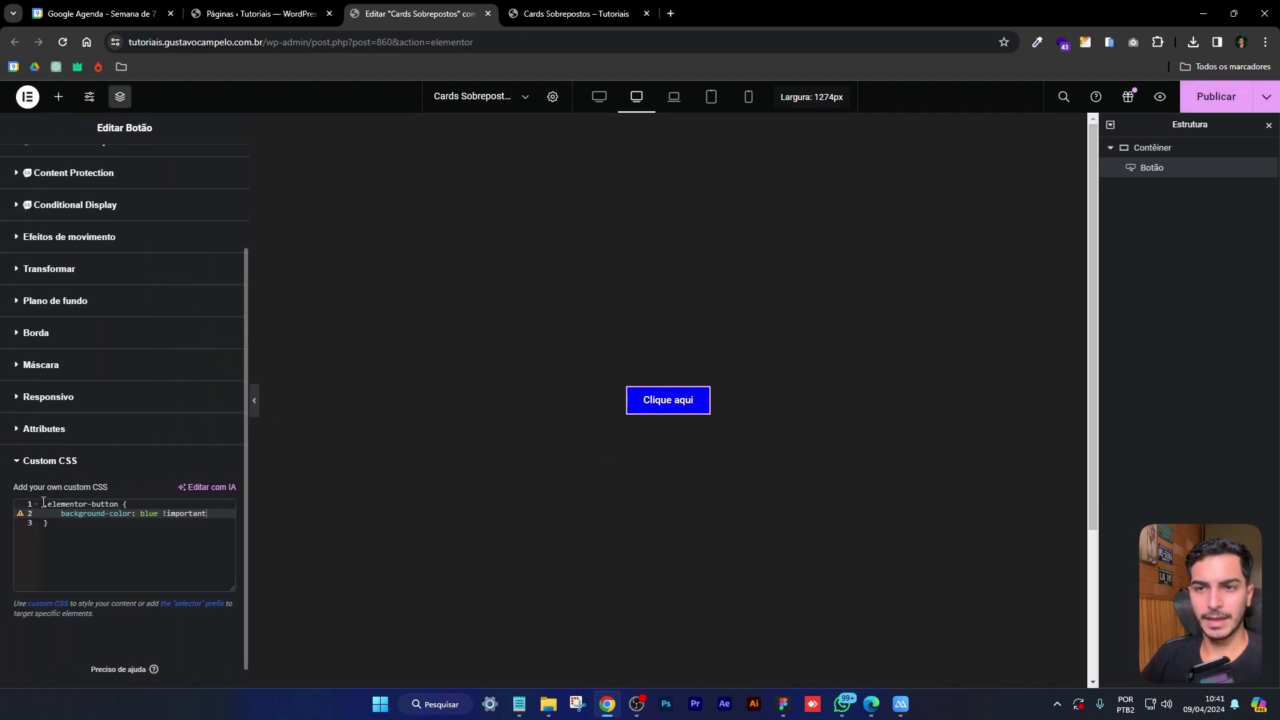
left_click_drag(46, 504, 116, 505)
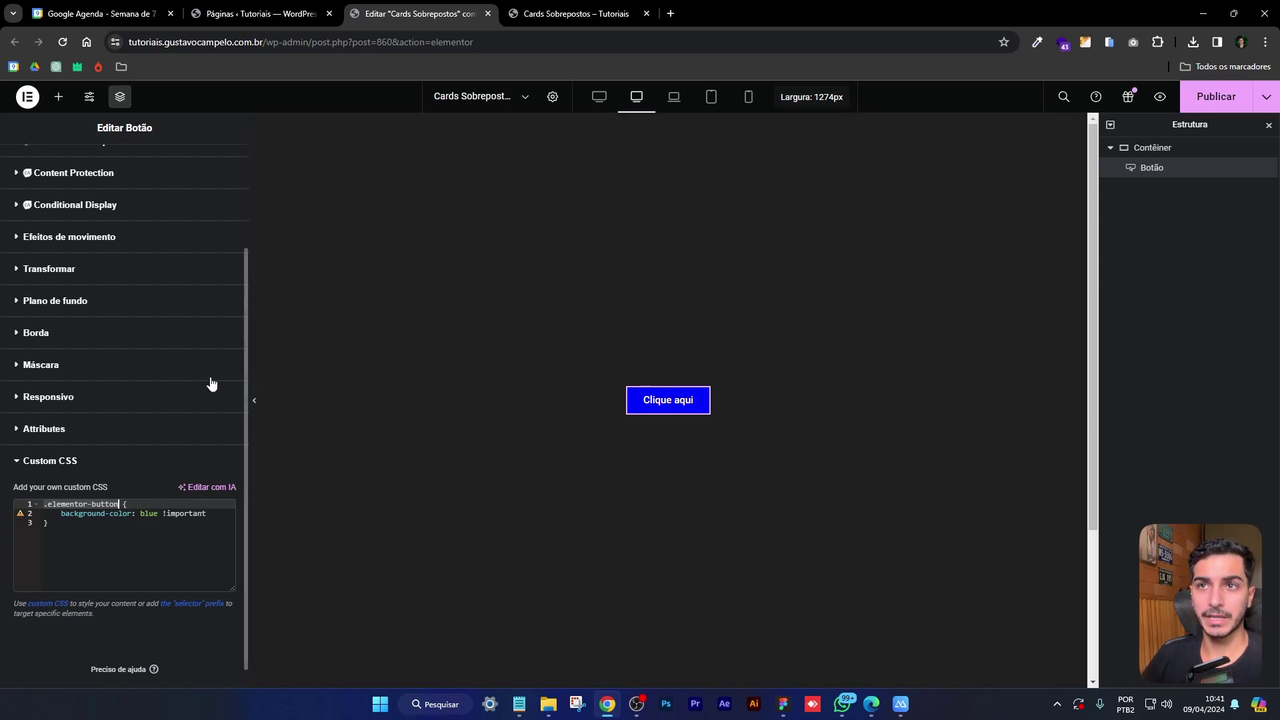
Search the widgets for "bot" and add a second Botão widget directly below the existing button
scroll(186, 382, "up", 2)
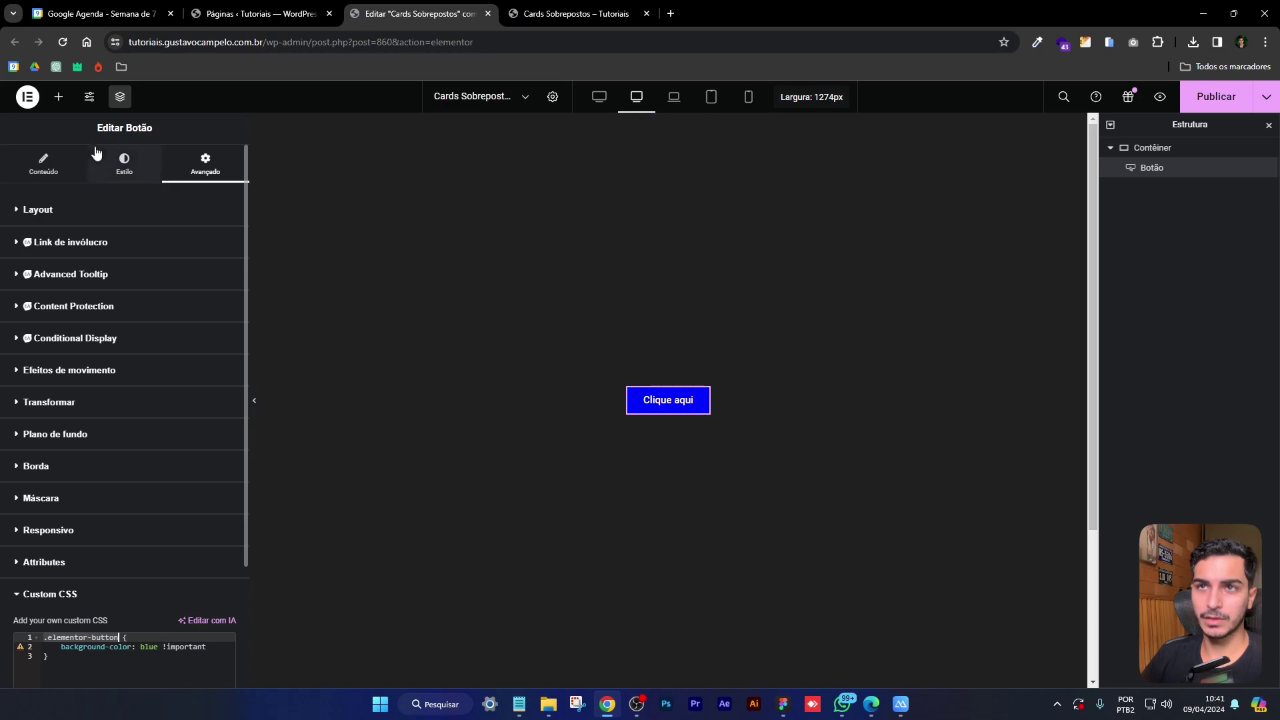
left_click(59, 96)
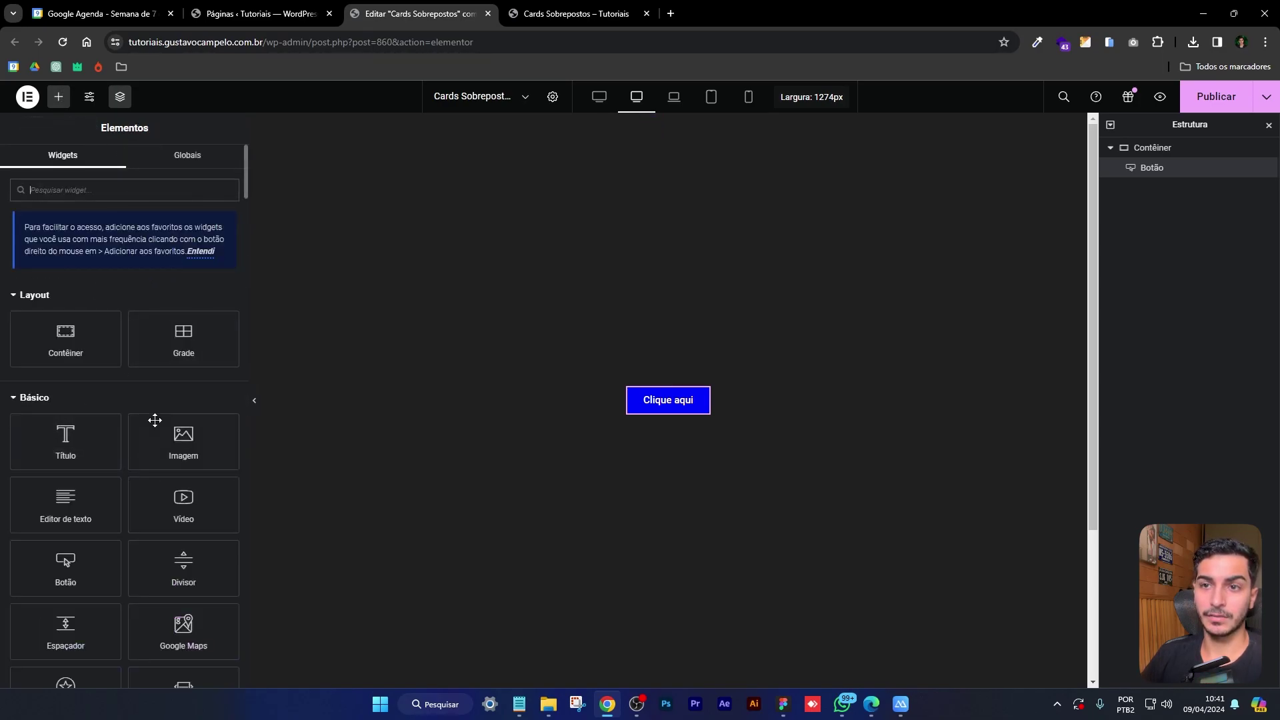
type("but")
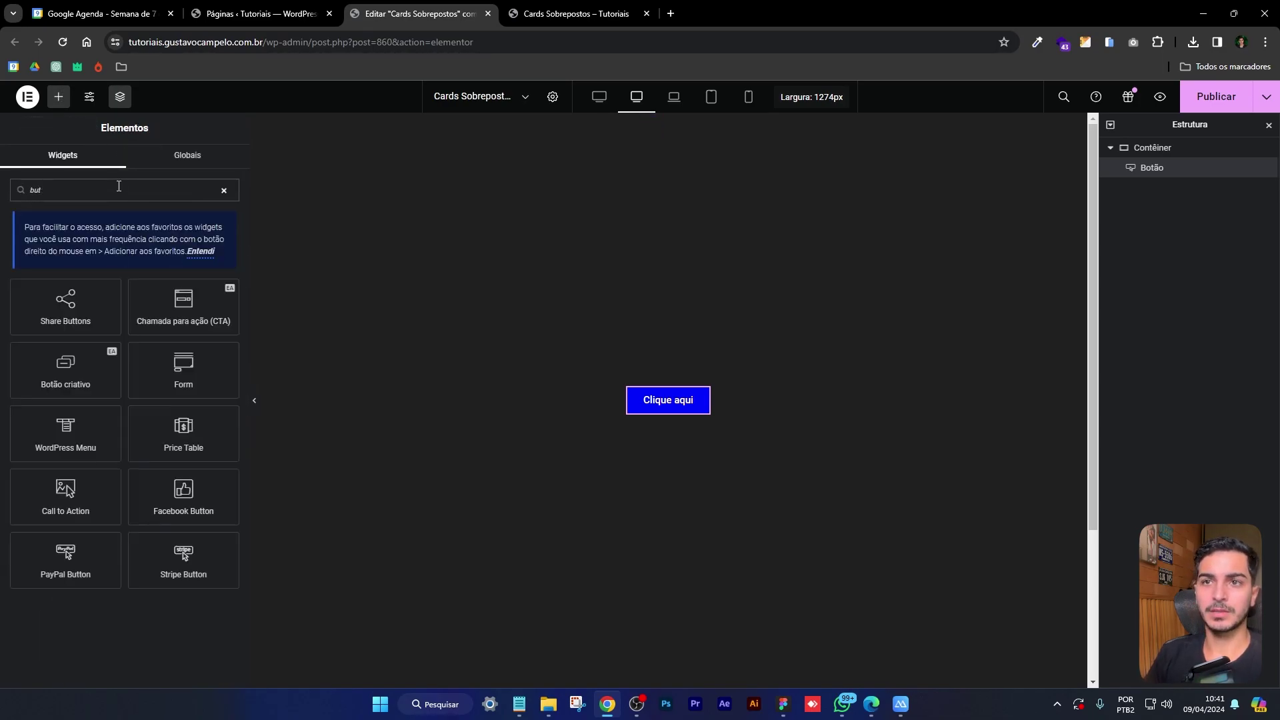
key("BackSpace")
key("BackSpace")
key("BackSpace")
type("bot")
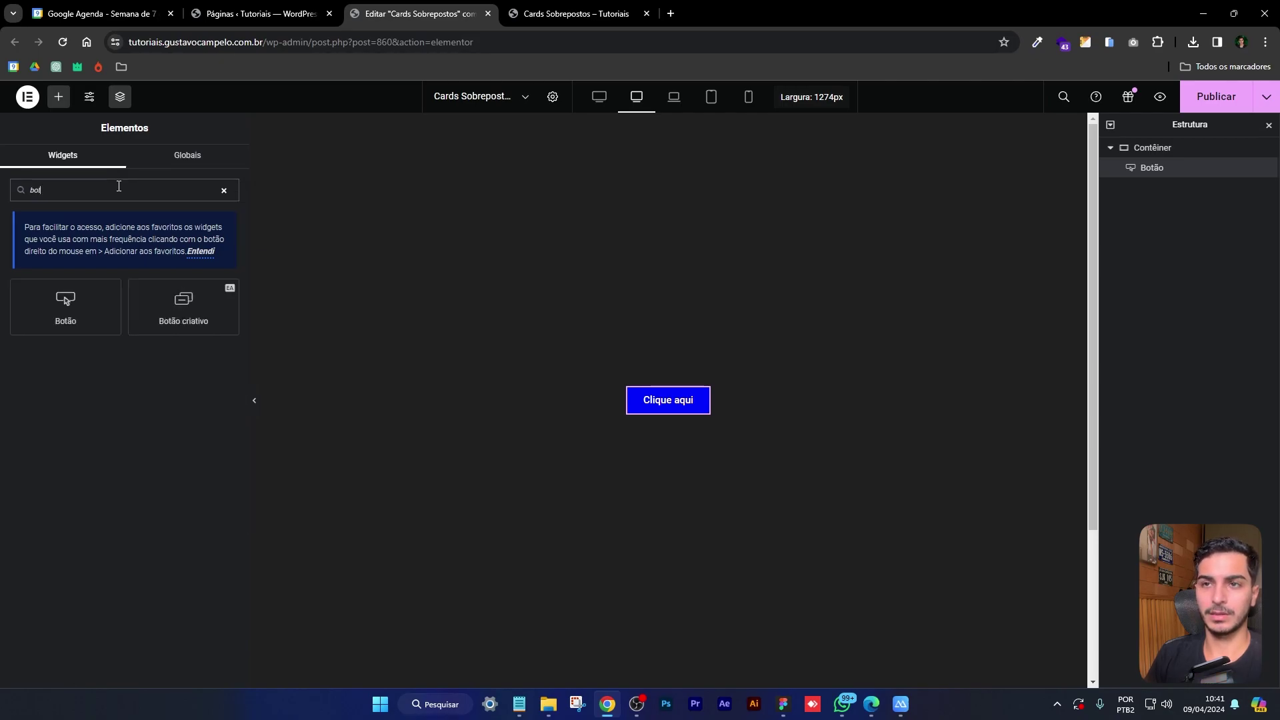
left_click_drag(66, 303, 673, 427)
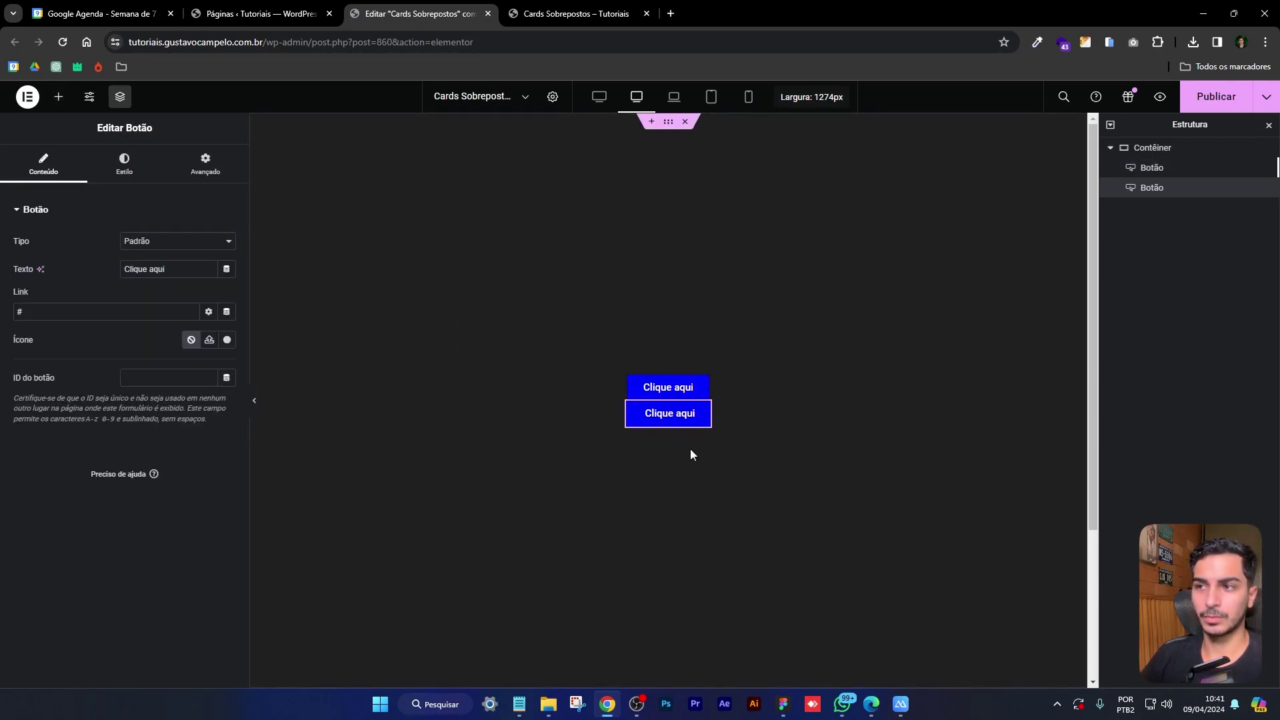
Increase the container's item spacing to separate the two buttons
left_click(663, 122)
scroll(65, 460, "down", 2)
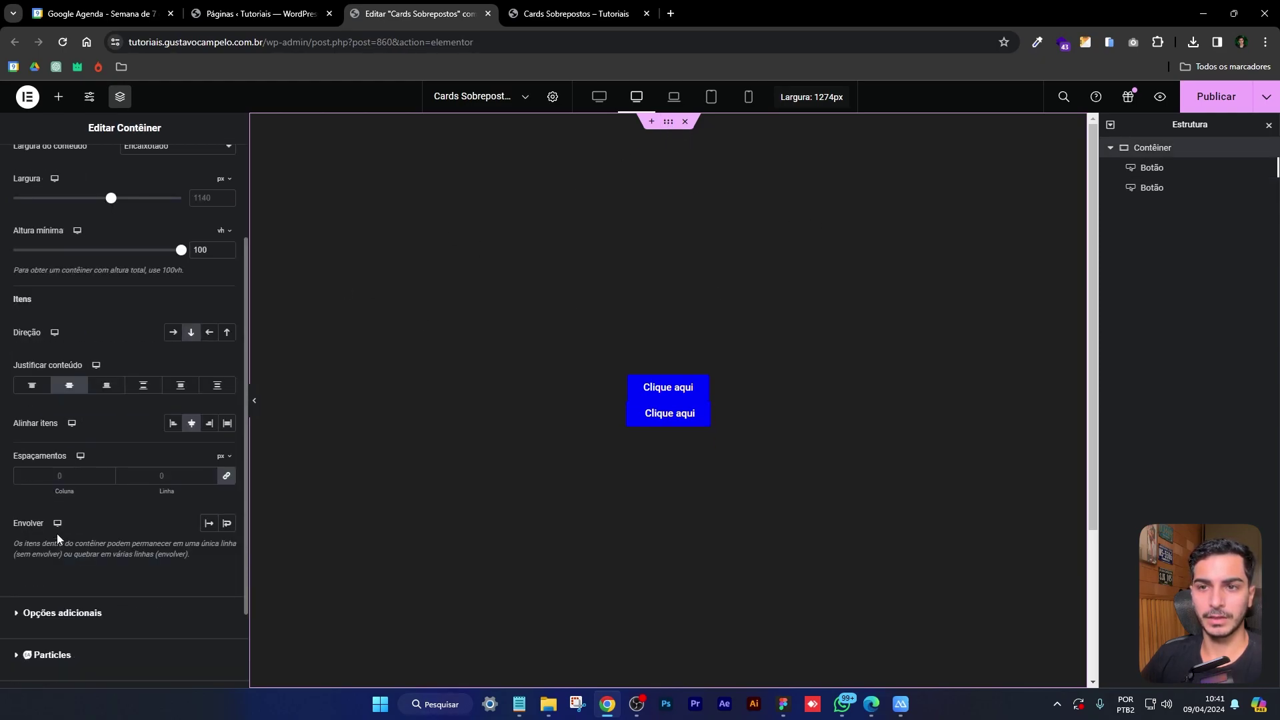
left_click_drag(58, 491, 664, 421)
Prefix the .elementor-button rule with "selector" in the first button's custom CSS
left_click(702, 417)
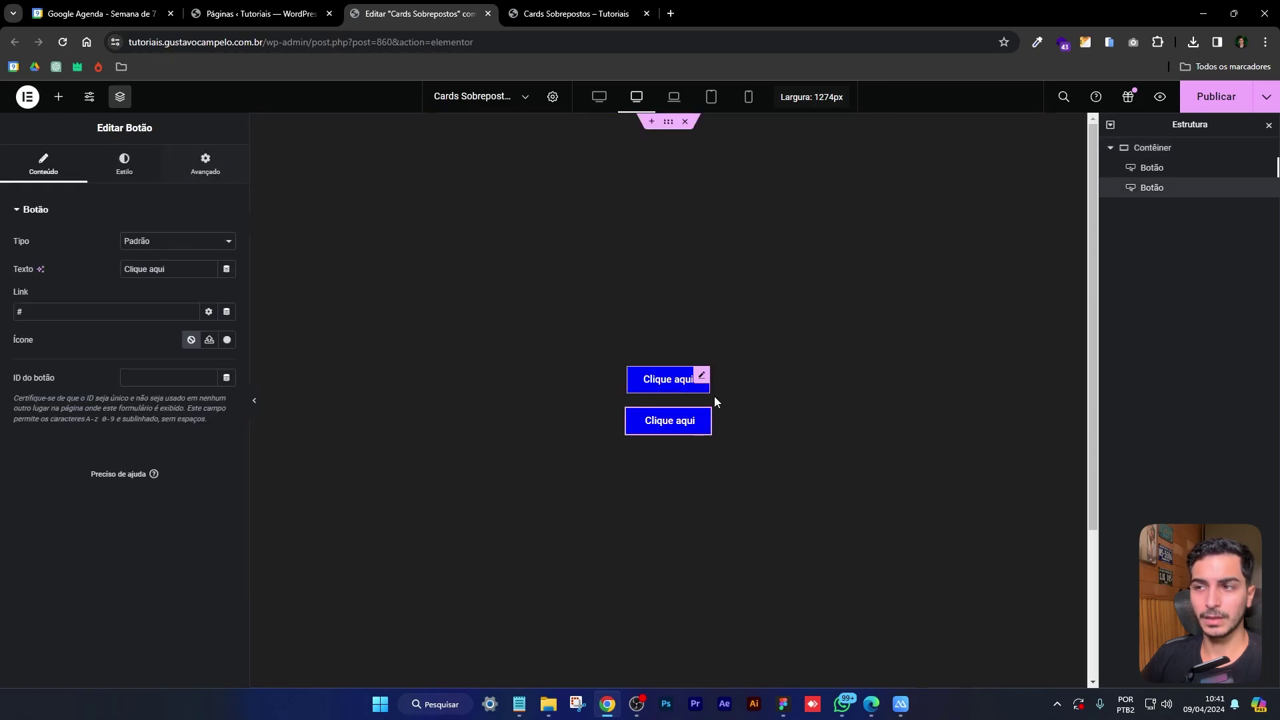
left_click(702, 377)
scroll(178, 277, "down", 8)
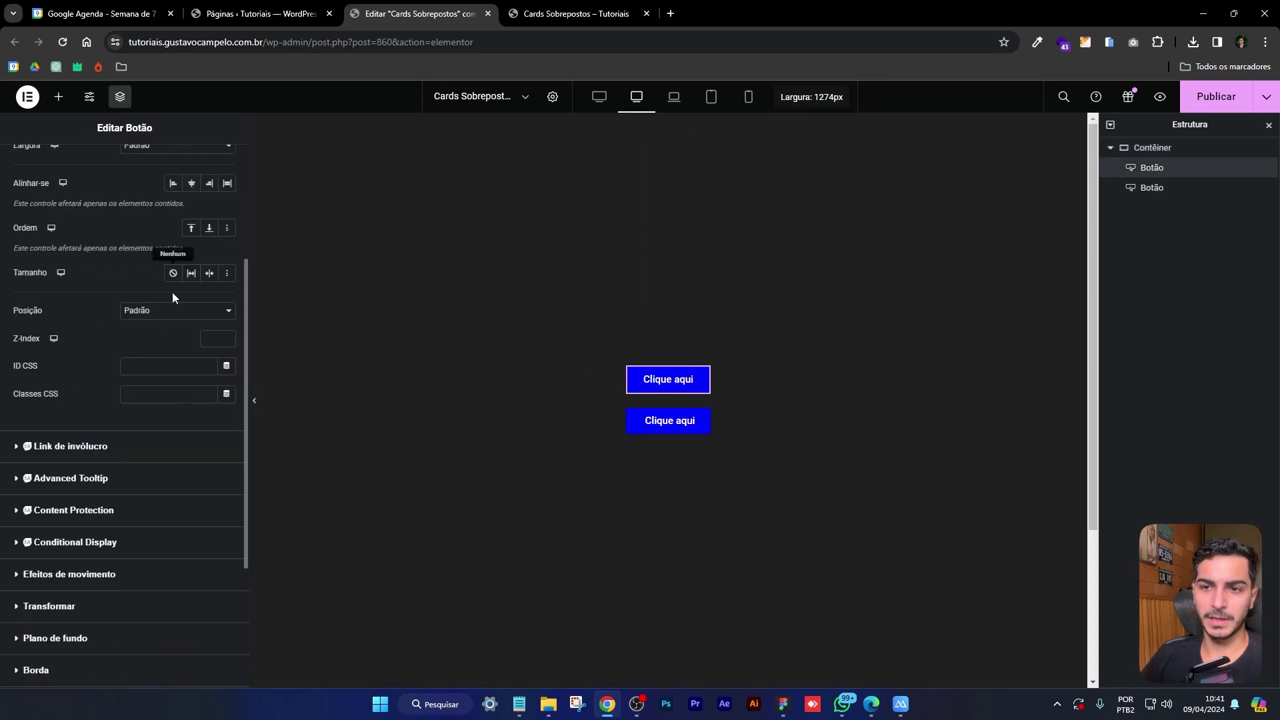
left_click(77, 591)
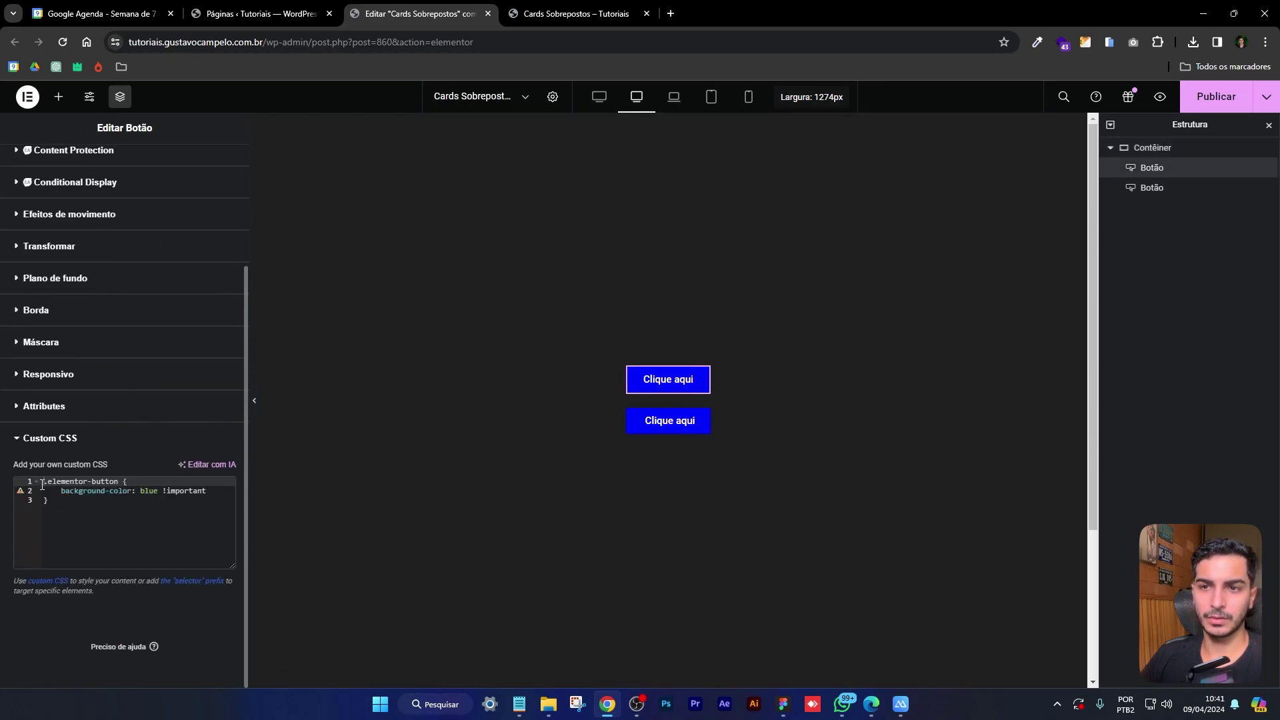
type("selector")
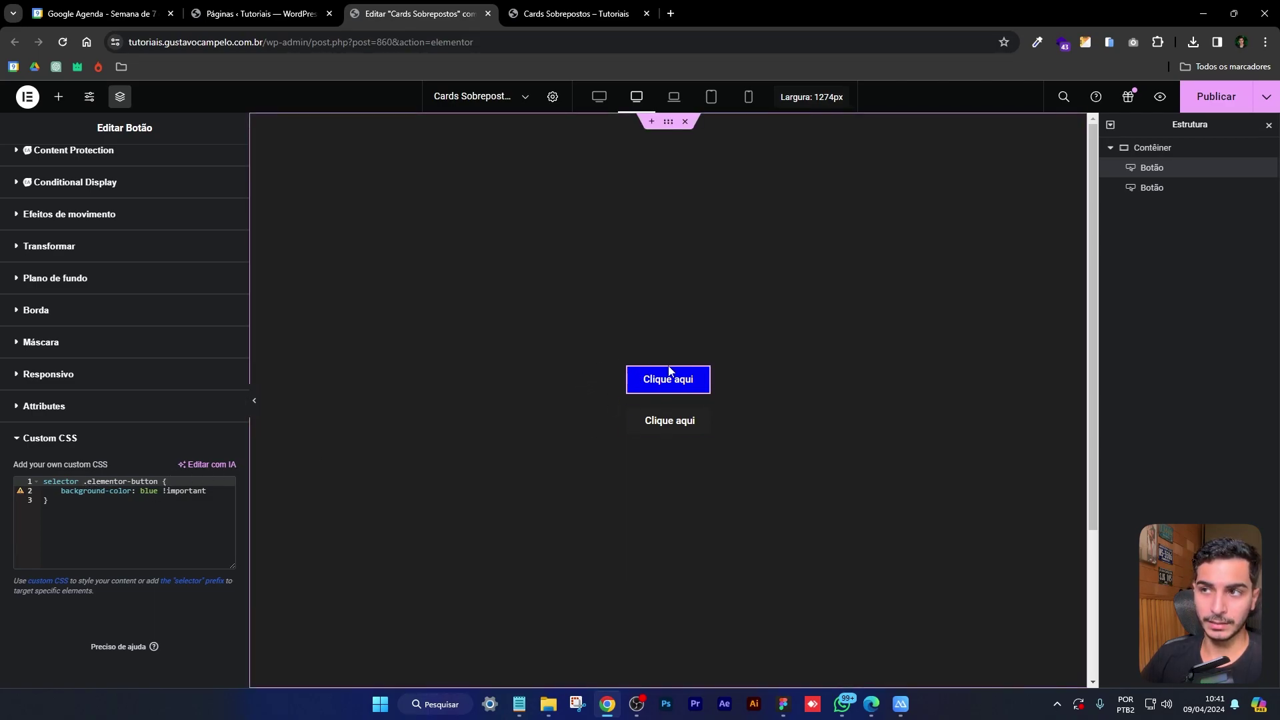
Delete the second button from the container and reselect the first one
right_click(700, 419)
left_click(740, 674)
left_click(703, 398)
Remove the "selector" prefix from the .elementor-button rule in the remaining button's custom CSS
scroll(171, 291, "down", 5)
left_click(86, 603)
scroll(66, 534, "down", 3)
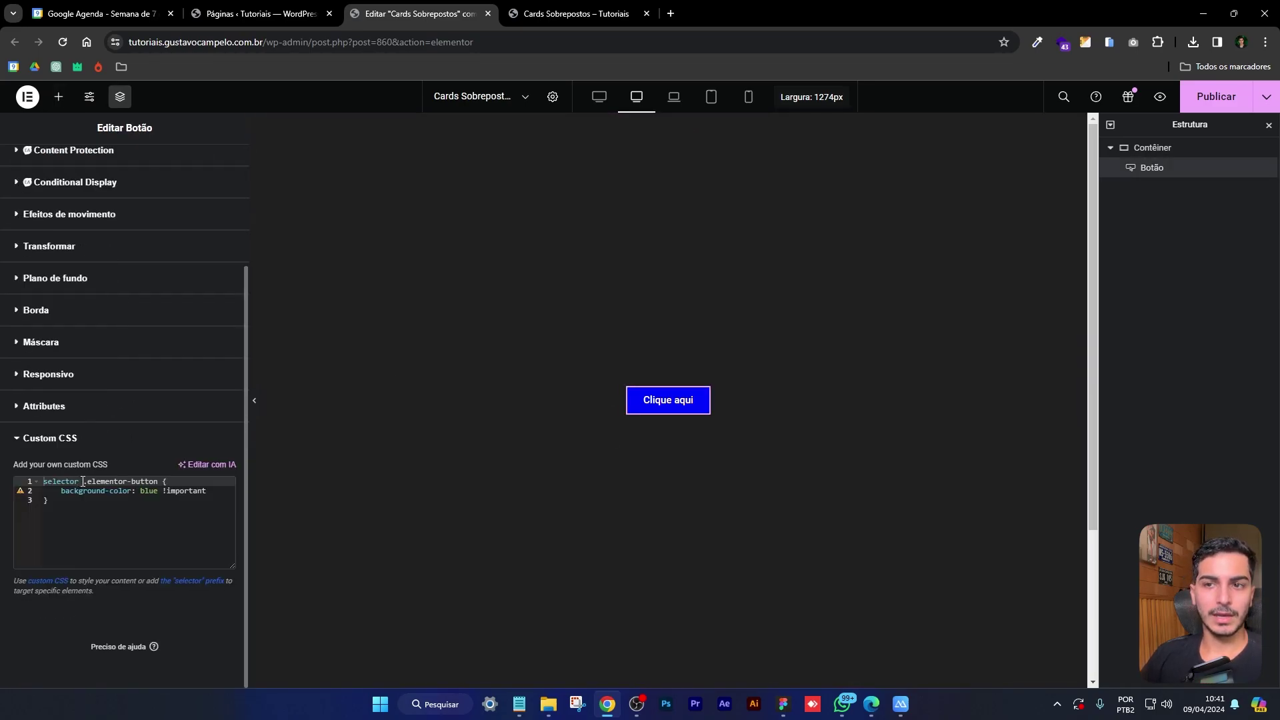
left_click_drag(83, 481, 27, 479)
key("BackSpace")
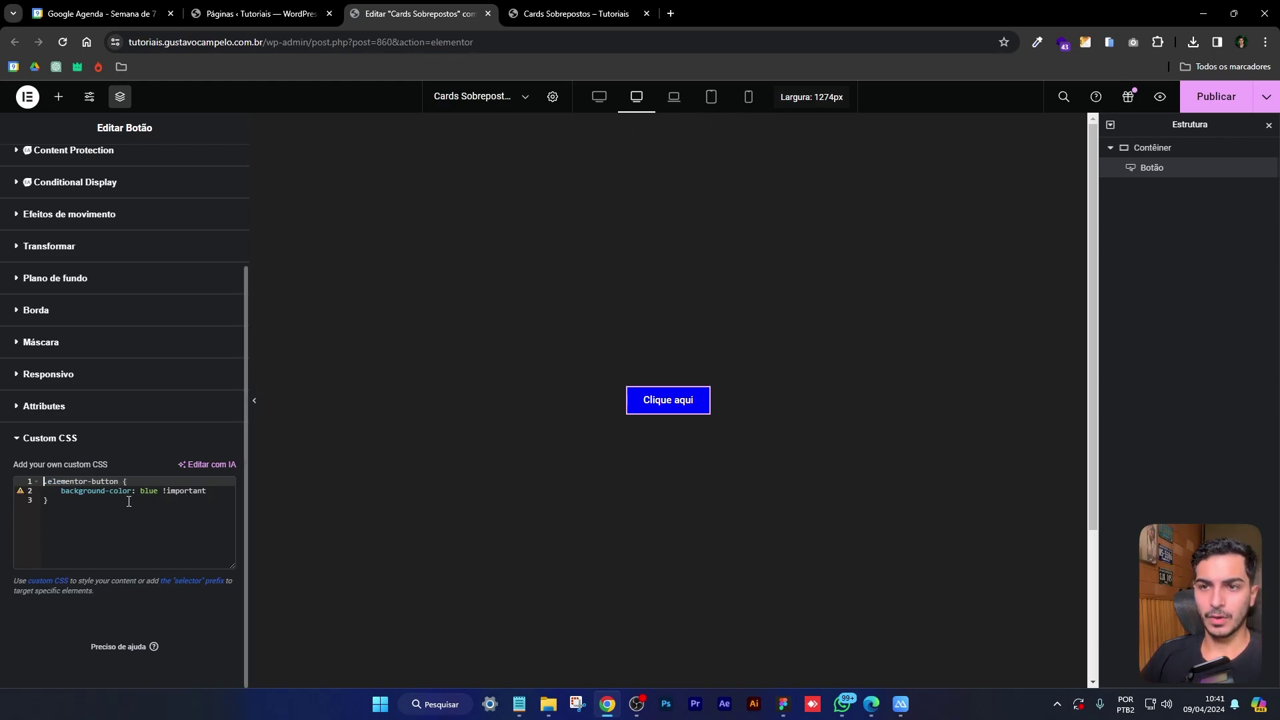
Switch to the Landing Page Webdesign file in Figma, leave Dev Mode and bring the Landing Page frame into view
left_click(579, 12)
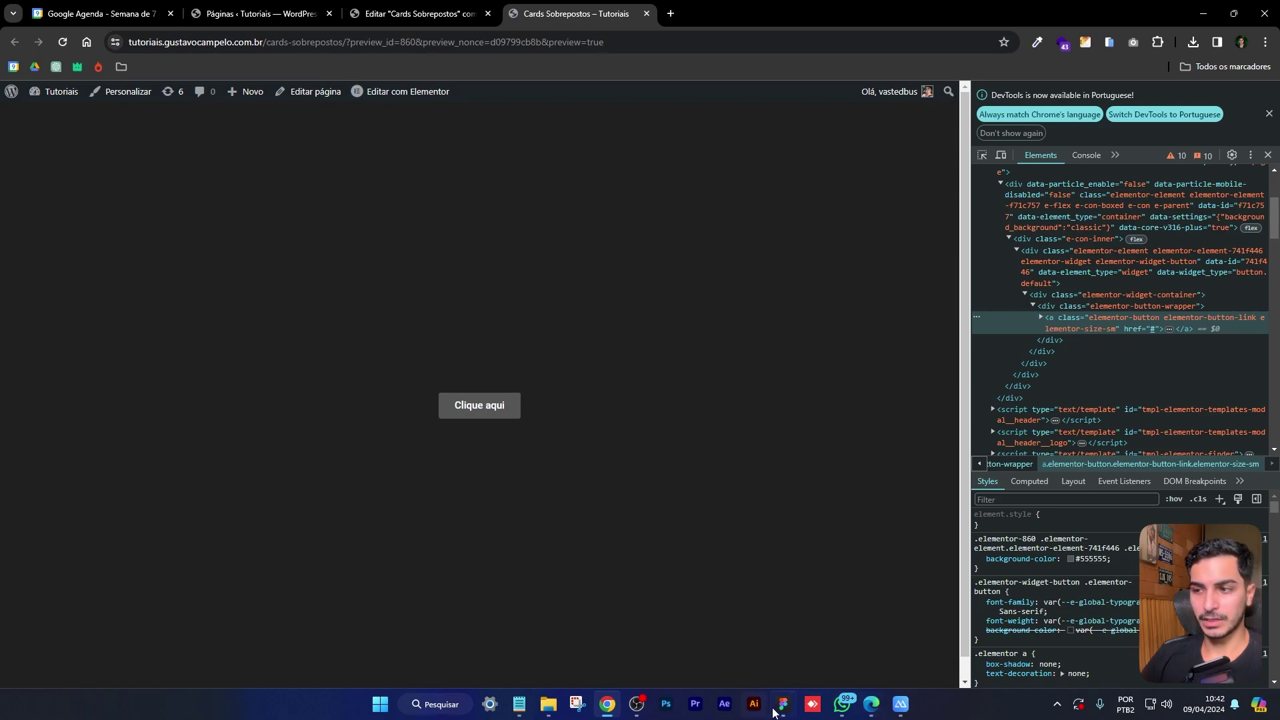
left_click(776, 633)
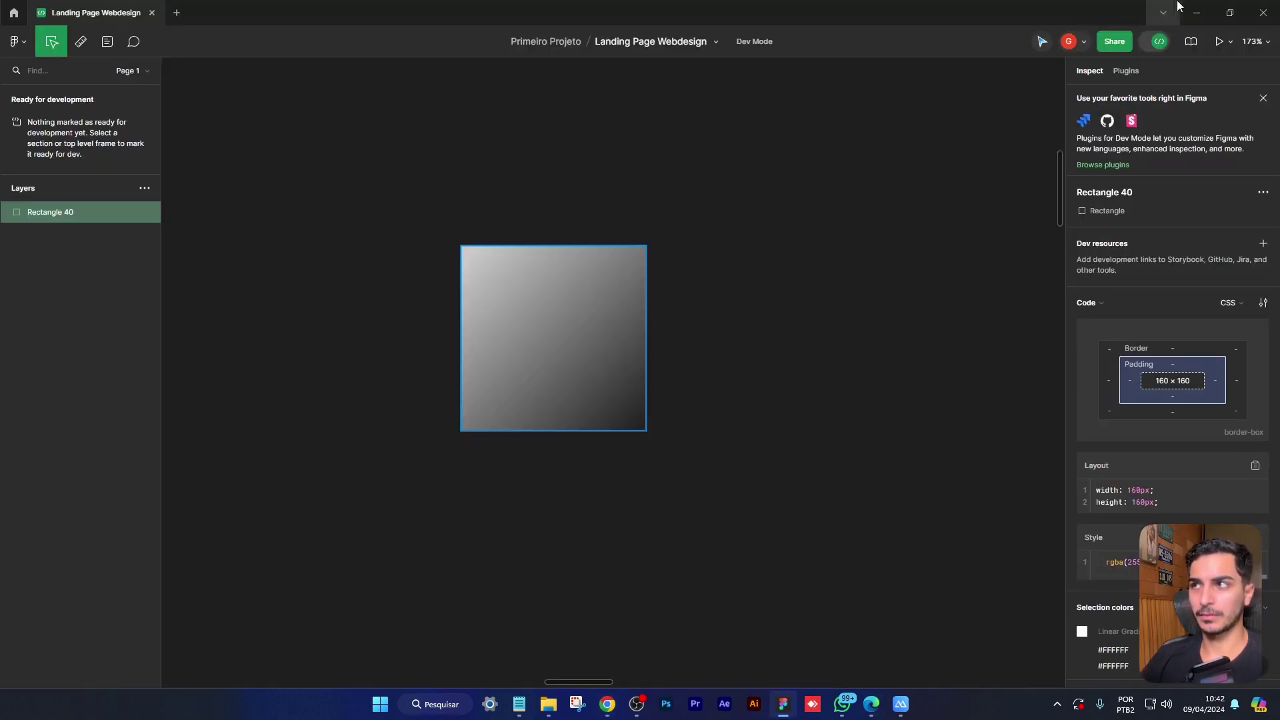
left_click(1155, 49)
scroll(822, 365, "down", 5)
left_click_drag(947, 440, 254, 417)
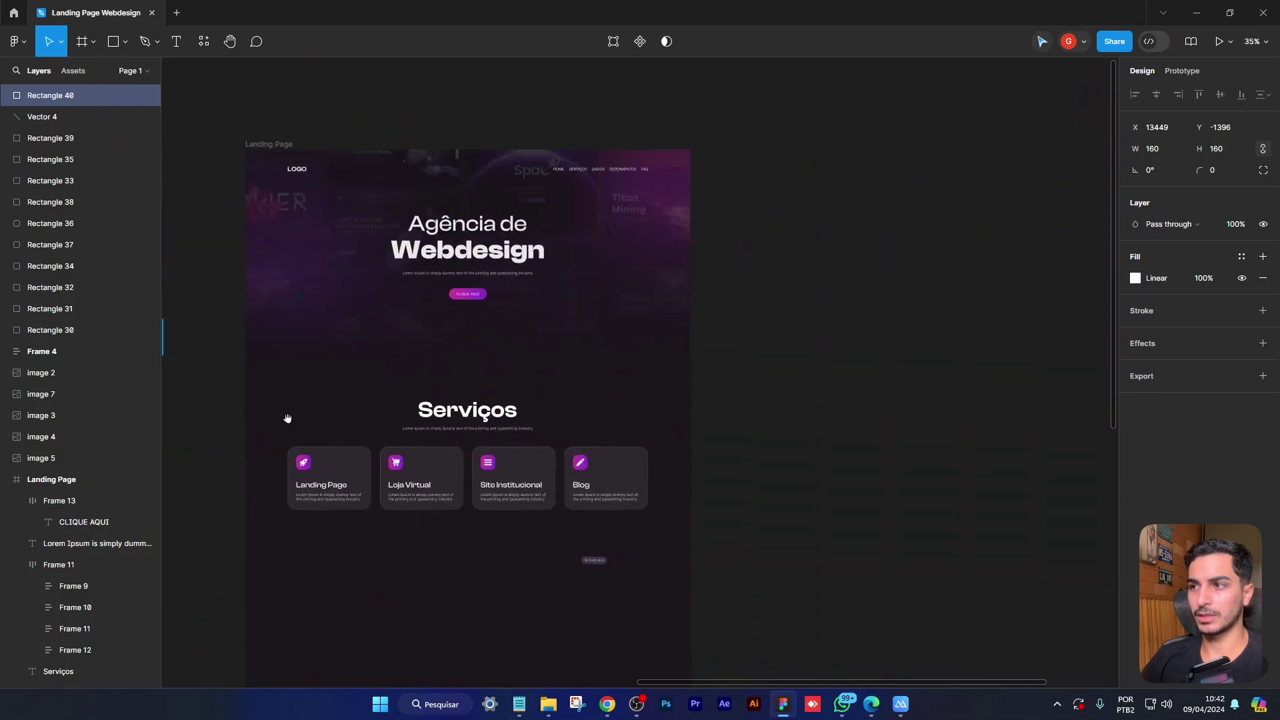
left_click_drag(813, 435, 355, 326)
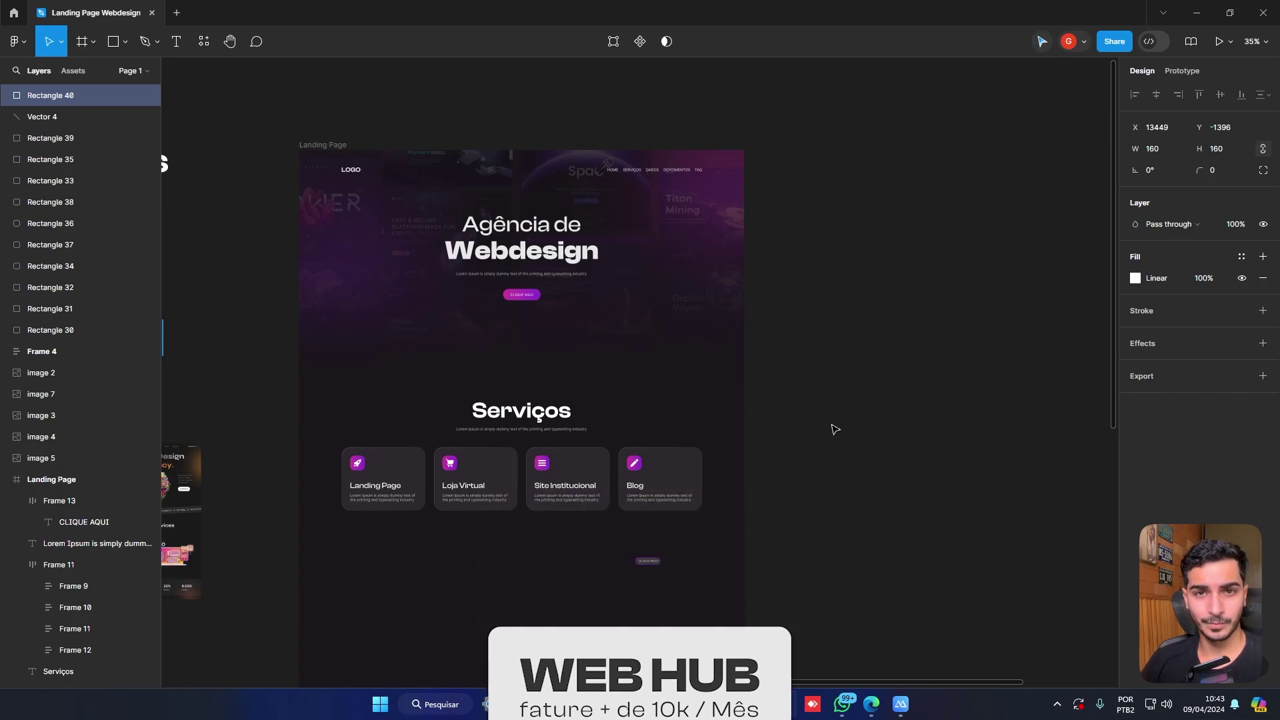
Move the gradient-bordered CLIQUE AQUI button out of the Landing Page frame onto the empty canvas beside it
scroll(831, 428, "down", 3)
left_click(632, 478)
left_click_drag(634, 480, 916, 360)
scroll(916, 360, "up", 10)
left_click_drag(909, 311, 896, 314)
Draw a rectangle about 140 × 48 above the CLIQUE AQUI button and add the text "CLIQUE AQUI" on it
key("r")
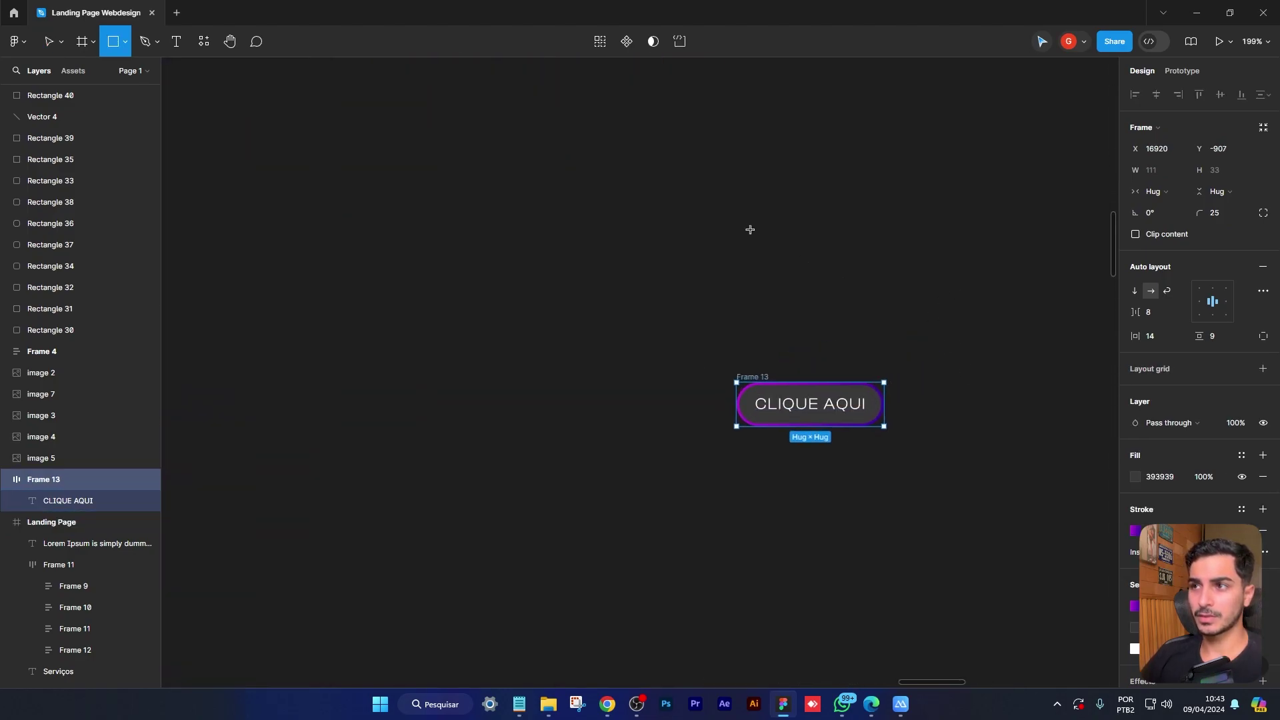
left_click_drag(748, 224, 933, 286)
key("t")
left_click(820, 256)
type("CLIQUE AQUI")
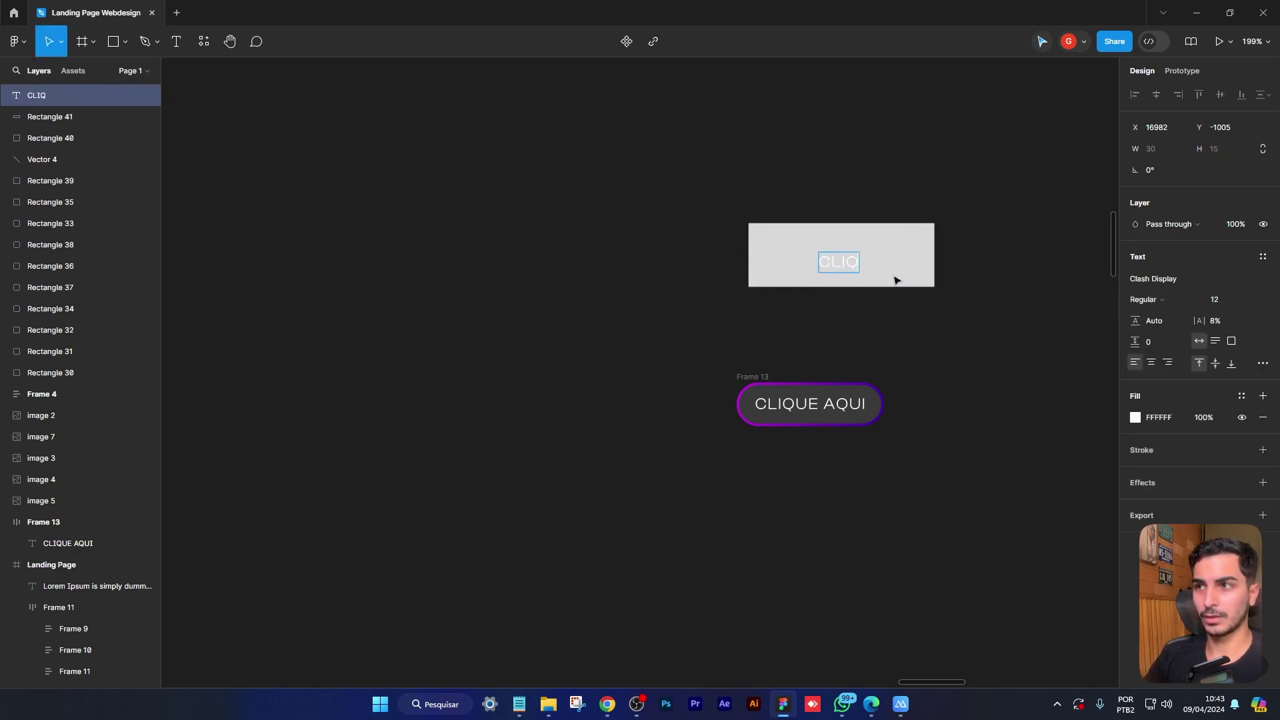
Recolor the new CLIQUE AQUI text dark gray and center it on the rectangle
left_click(1135, 418)
left_click(960, 442)
left_click_drag(895, 267, 863, 261)
left_click(902, 336)
scroll(902, 333, "up", 5)
scroll(904, 384, "up", 3)
Duplicate the rectangle and enlarge the copy to 146 × 54 so it extends evenly past the original on every side
left_click(899, 337)
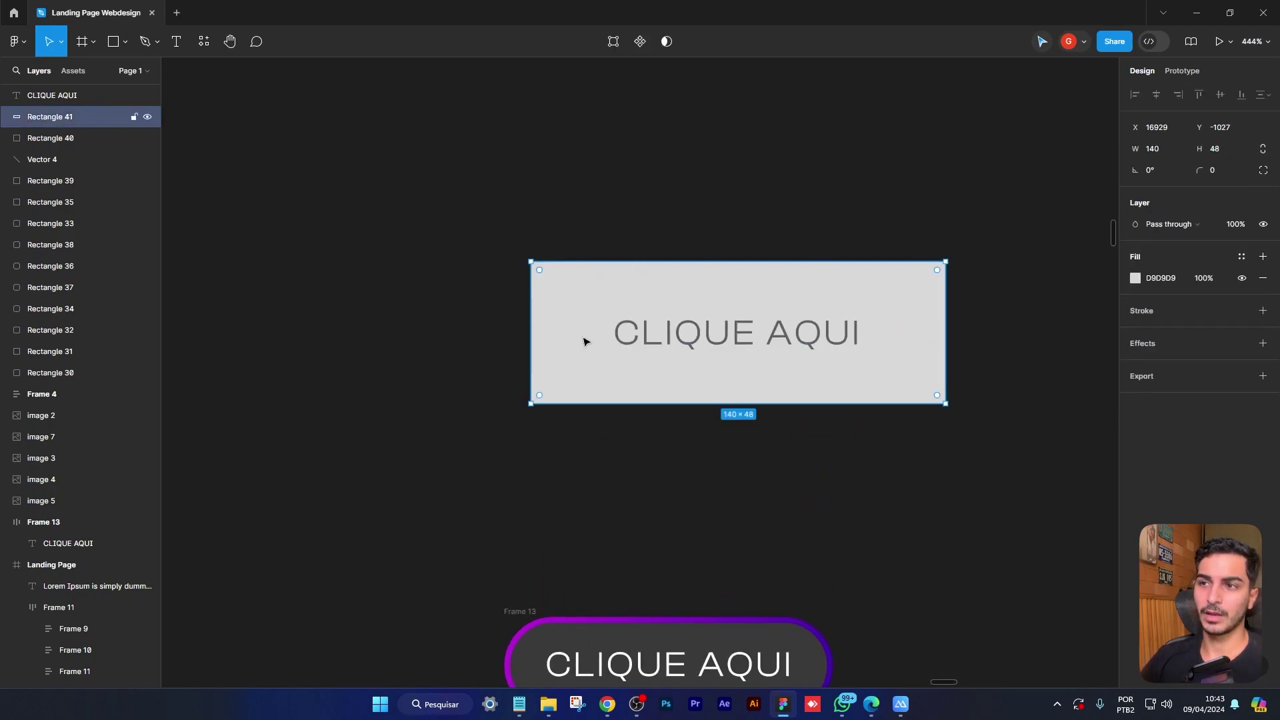
left_click_drag(579, 337, 571, 337)
left_click_drag(692, 261, 693, 252)
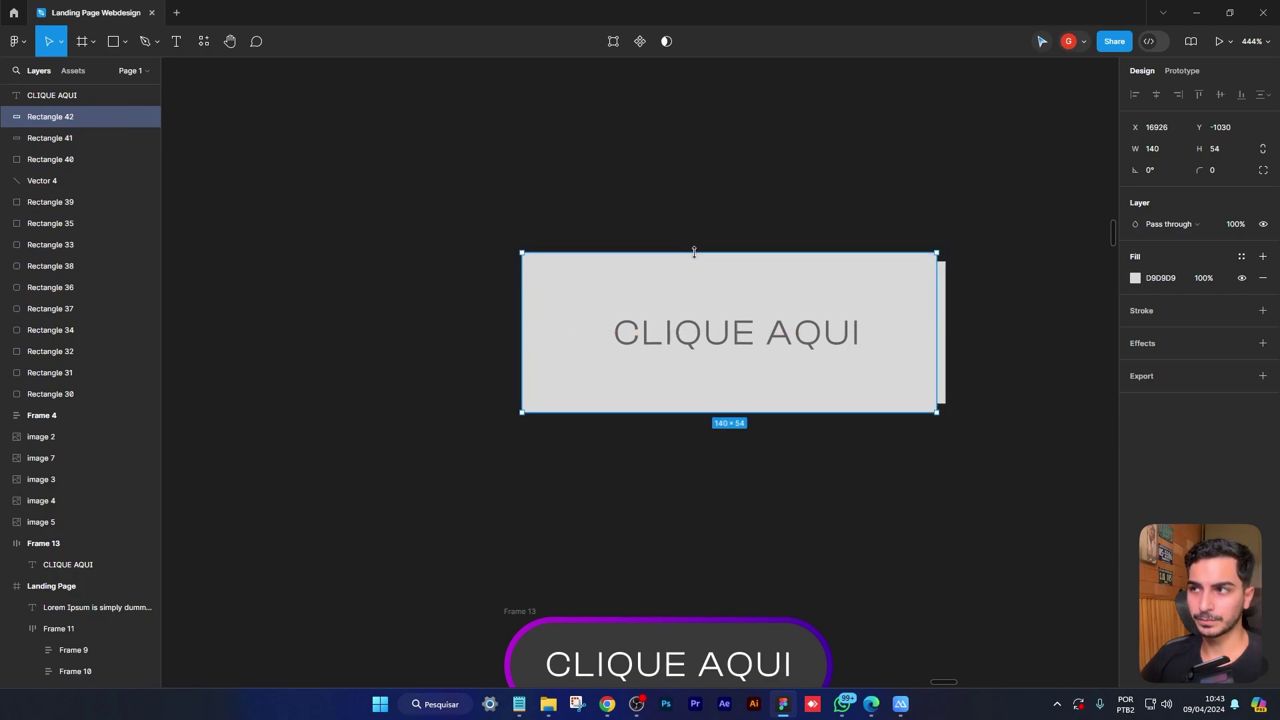
left_click_drag(937, 317, 955, 316)
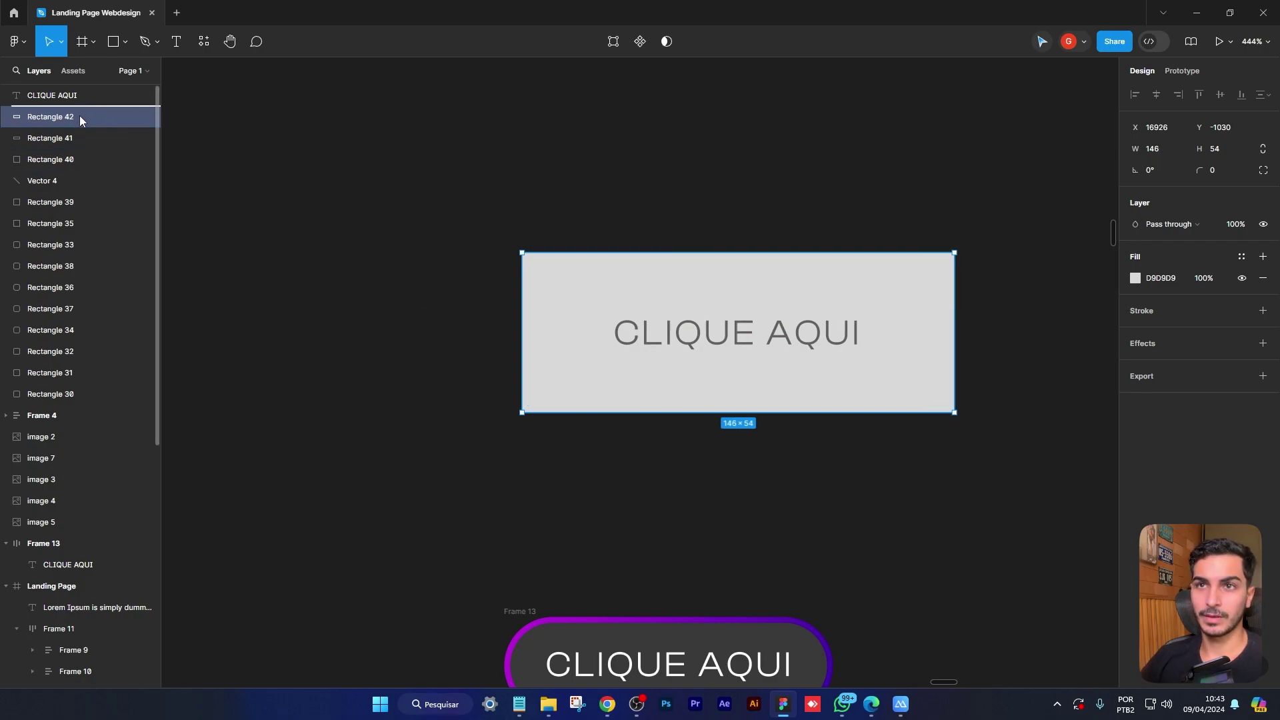
Order the larger rectangle behind the smaller one, fill it with red FF0000 and check it by hiding and reshowing the front rectangle
left_click(70, 142)
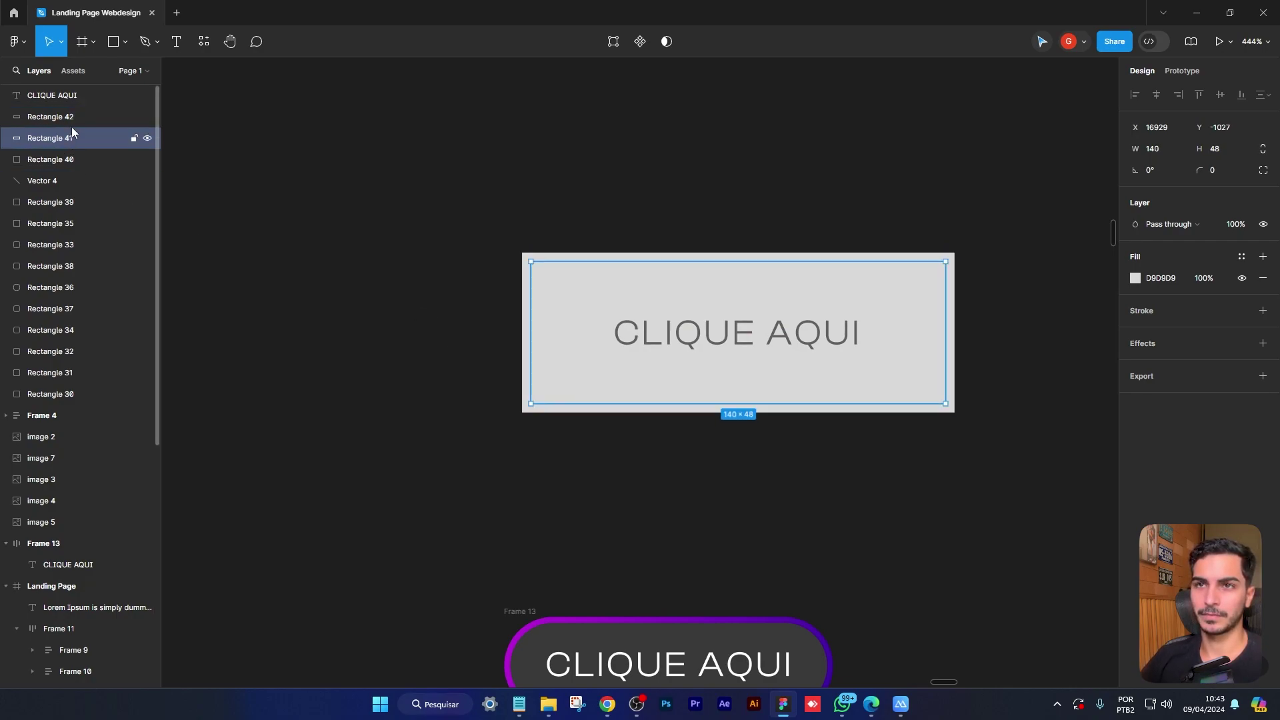
left_click_drag(77, 137, 76, 121)
left_click(76, 141)
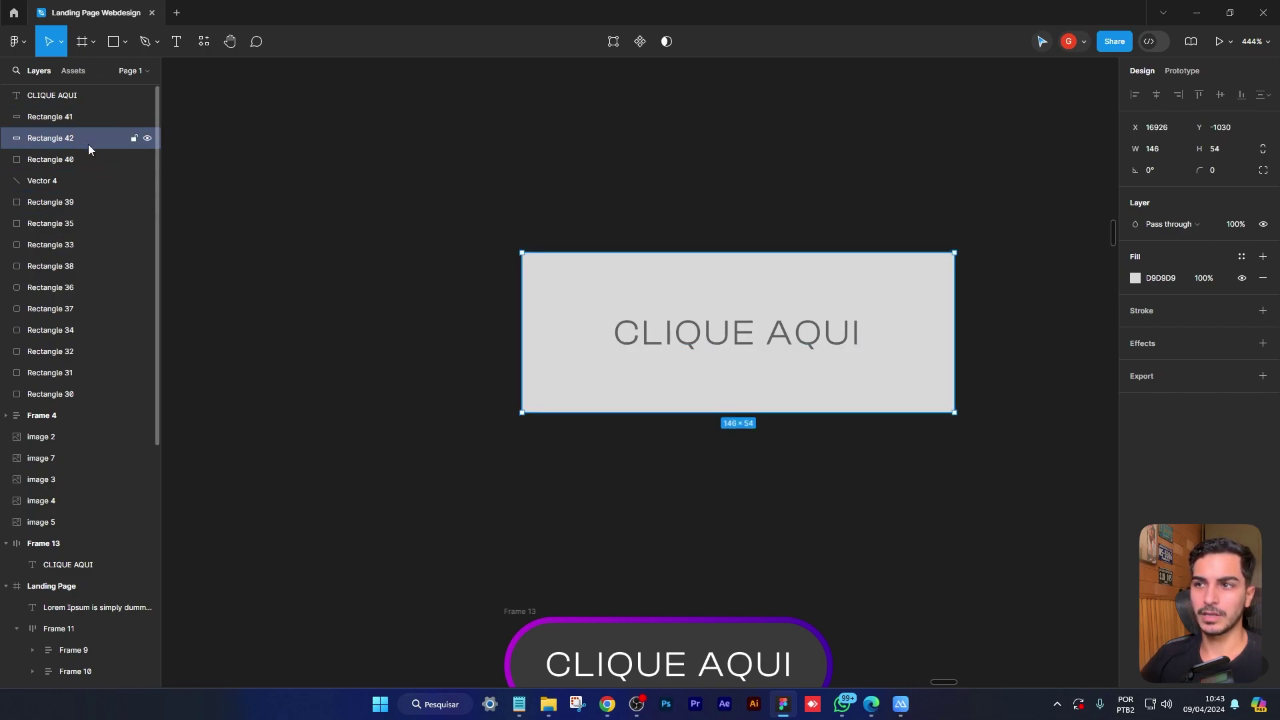
left_click(1135, 278)
left_click_drag(1033, 373, 1123, 319)
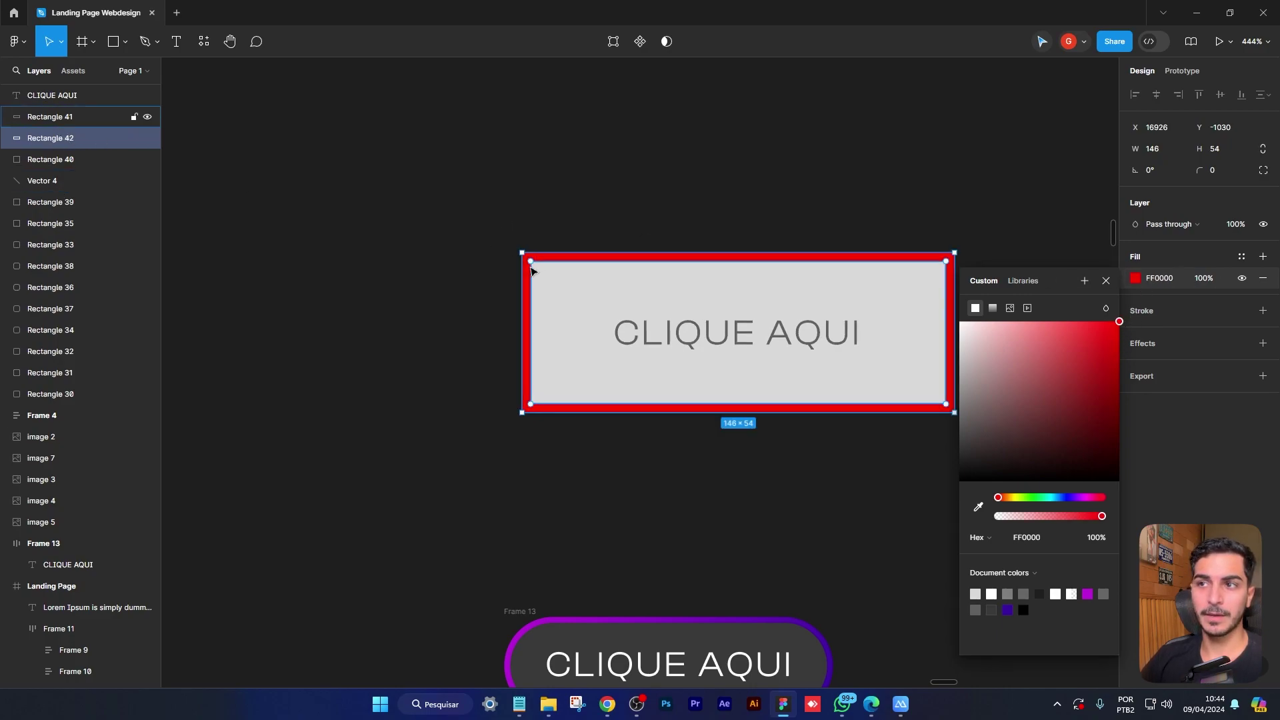
left_click(148, 117)
left_click(148, 118)
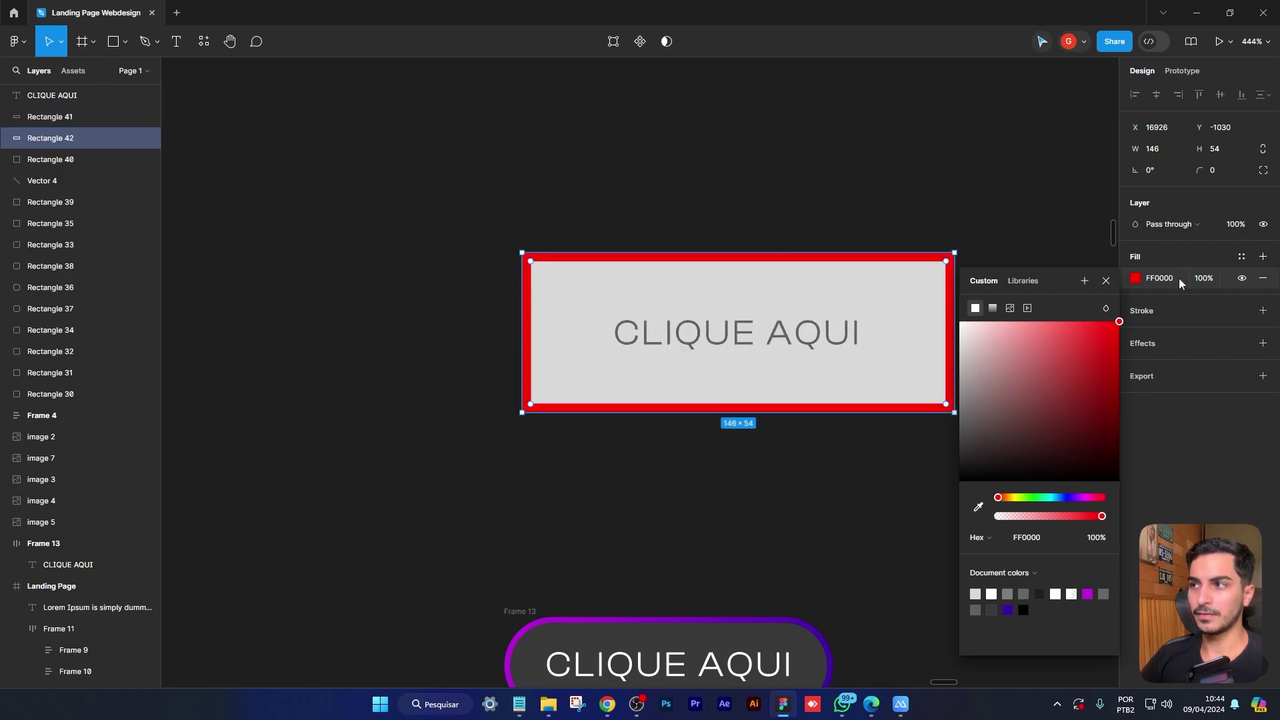
Change the larger rectangle's fill to a linear red gradient running diagonally from its top-left corner to its bottom-right corner
left_click(1135, 278)
left_click(1135, 278)
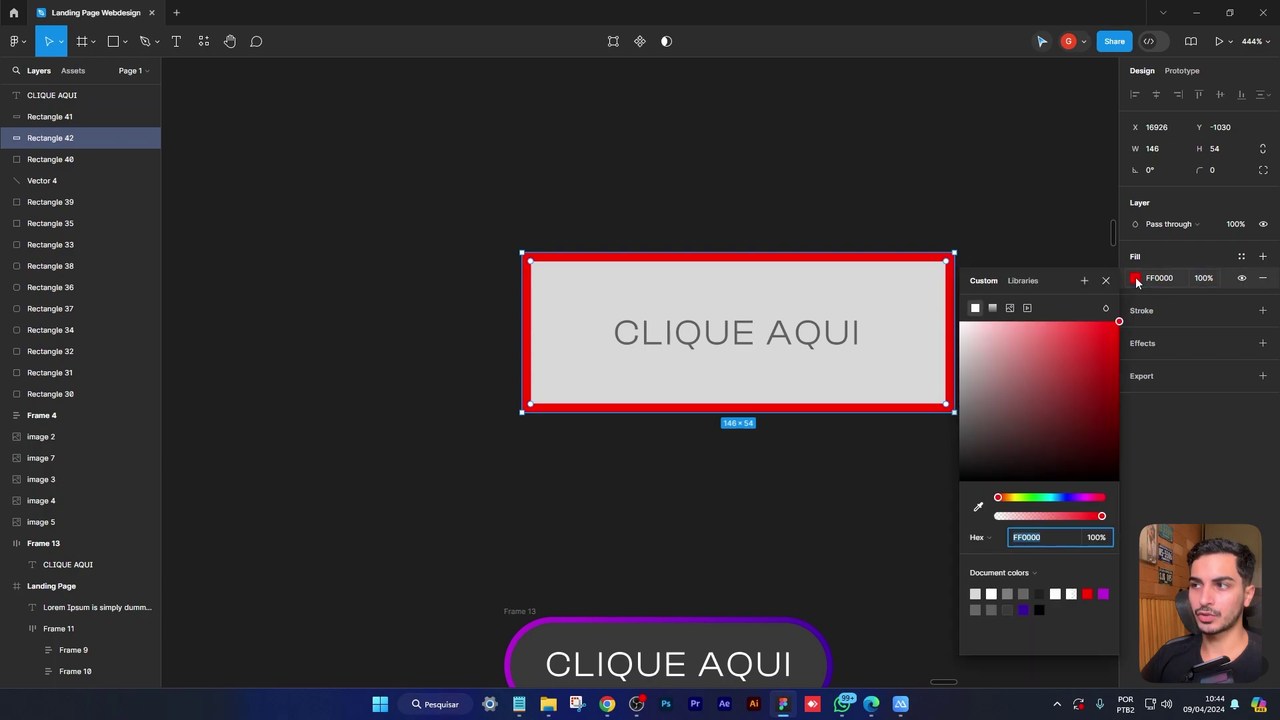
left_click(992, 307)
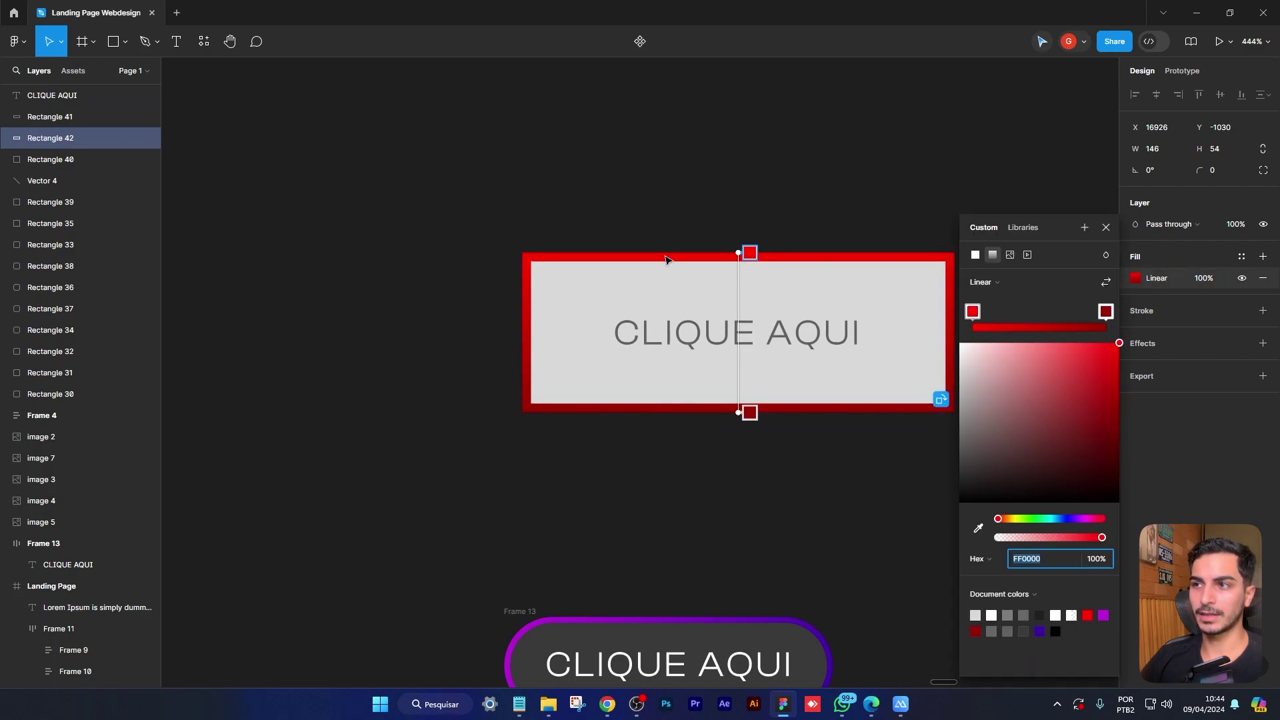
left_click_drag(738, 254, 529, 243)
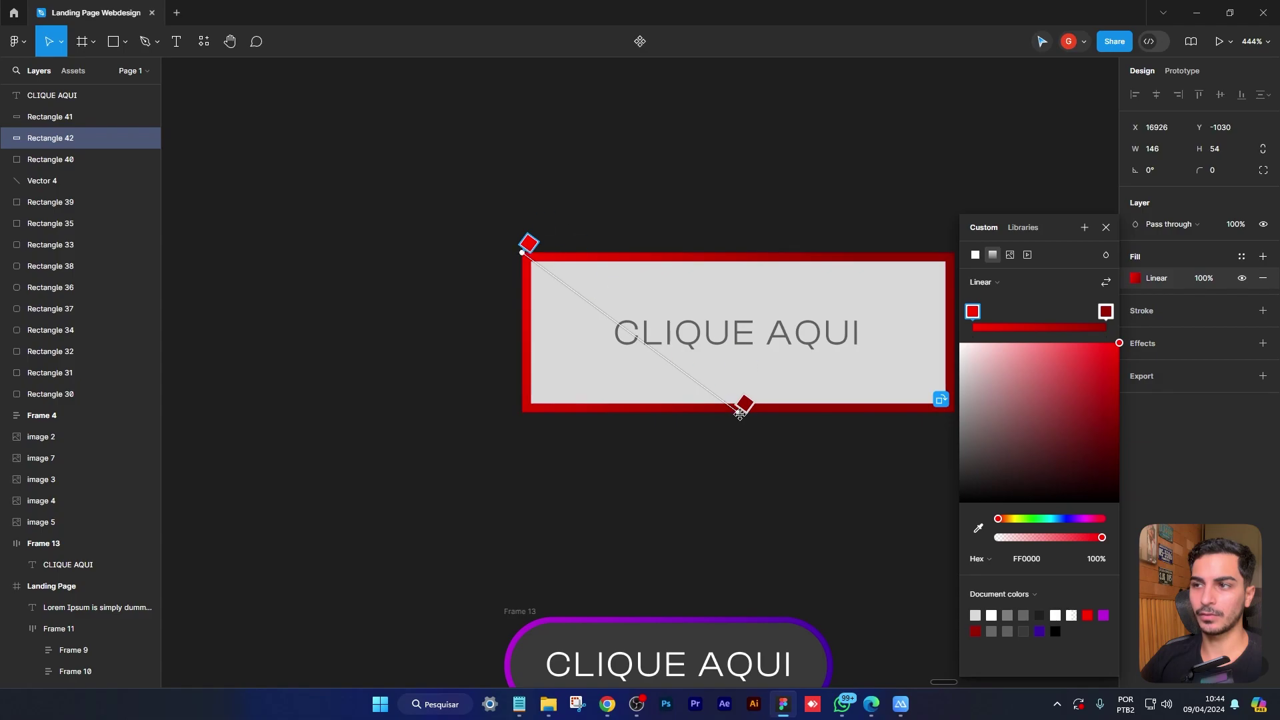
left_click_drag(739, 411, 947, 405)
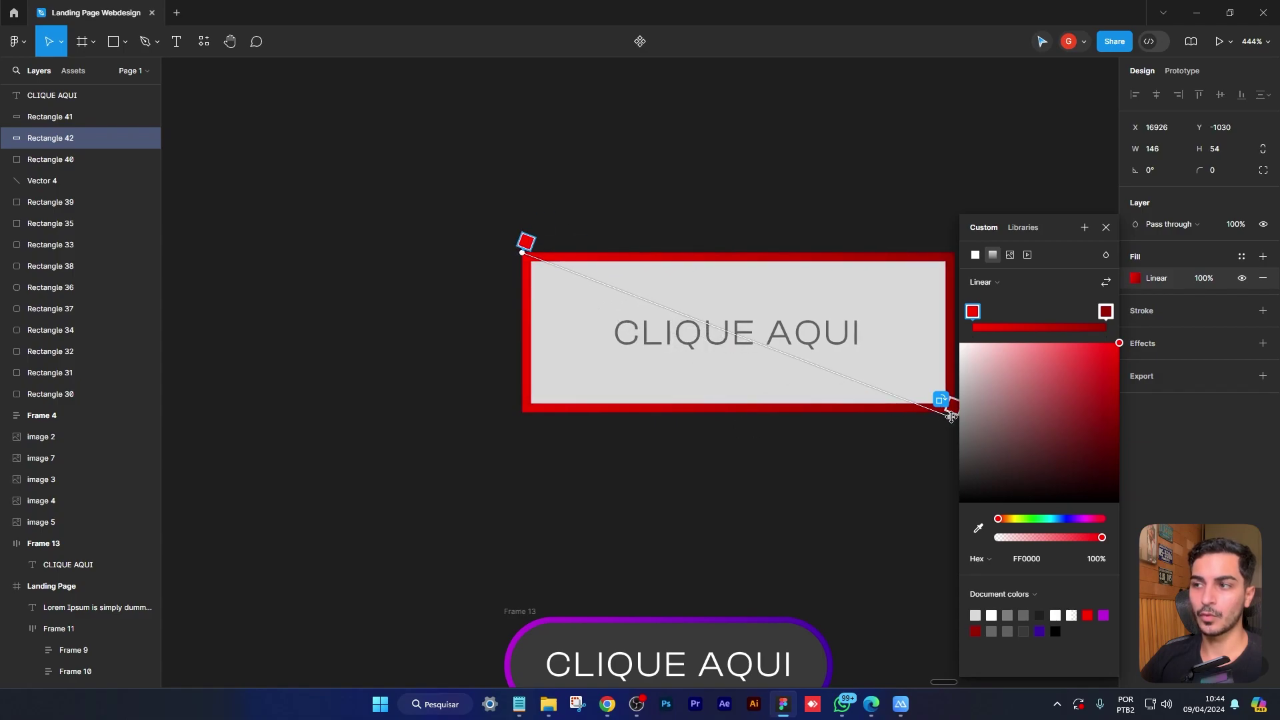
left_click(922, 519)
scroll(1000, 466, "right", 1)
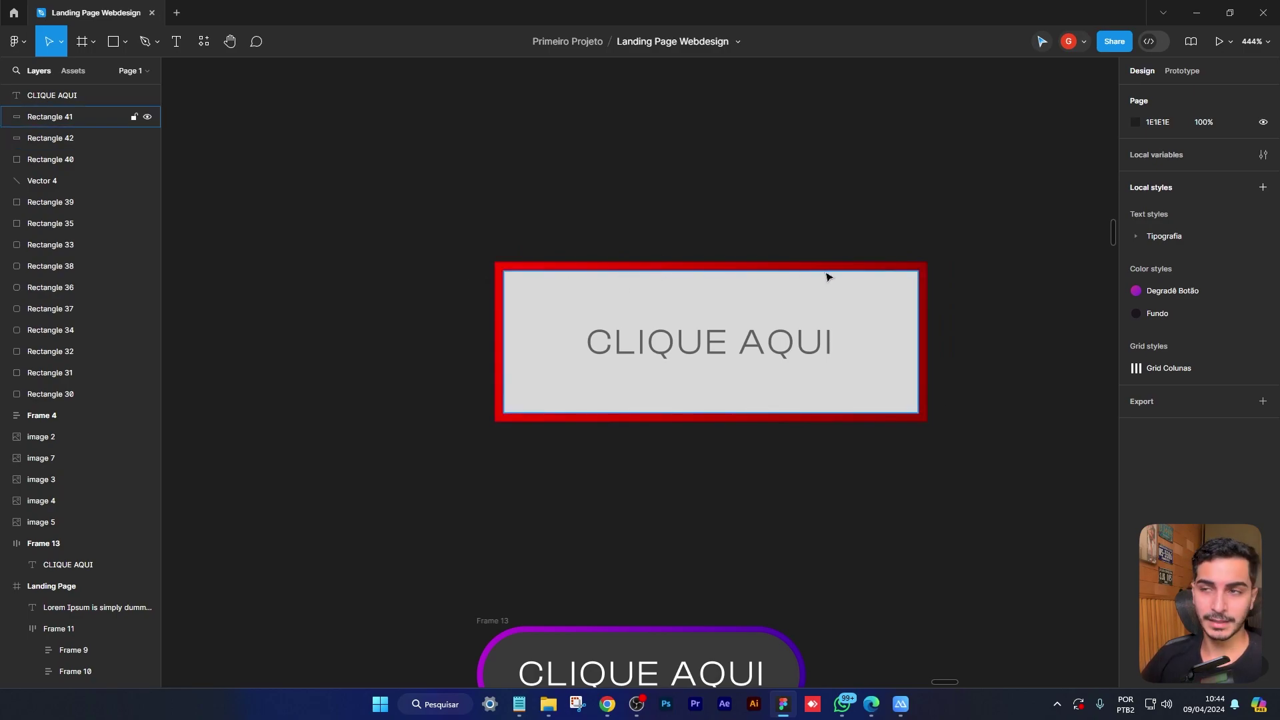
Switch back to the browser and inspect the button's elementor-button-wrapper div on the preview page
left_click(607, 703)
left_click(466, 14)
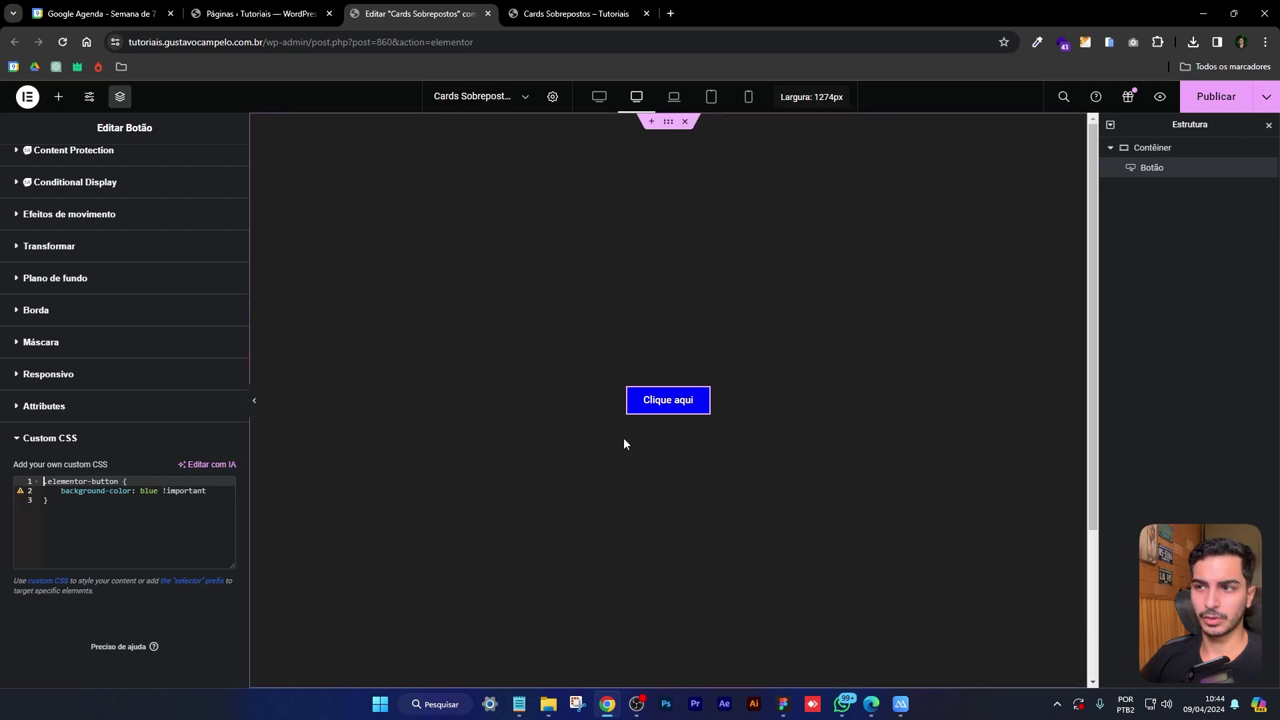
left_click(568, 10)
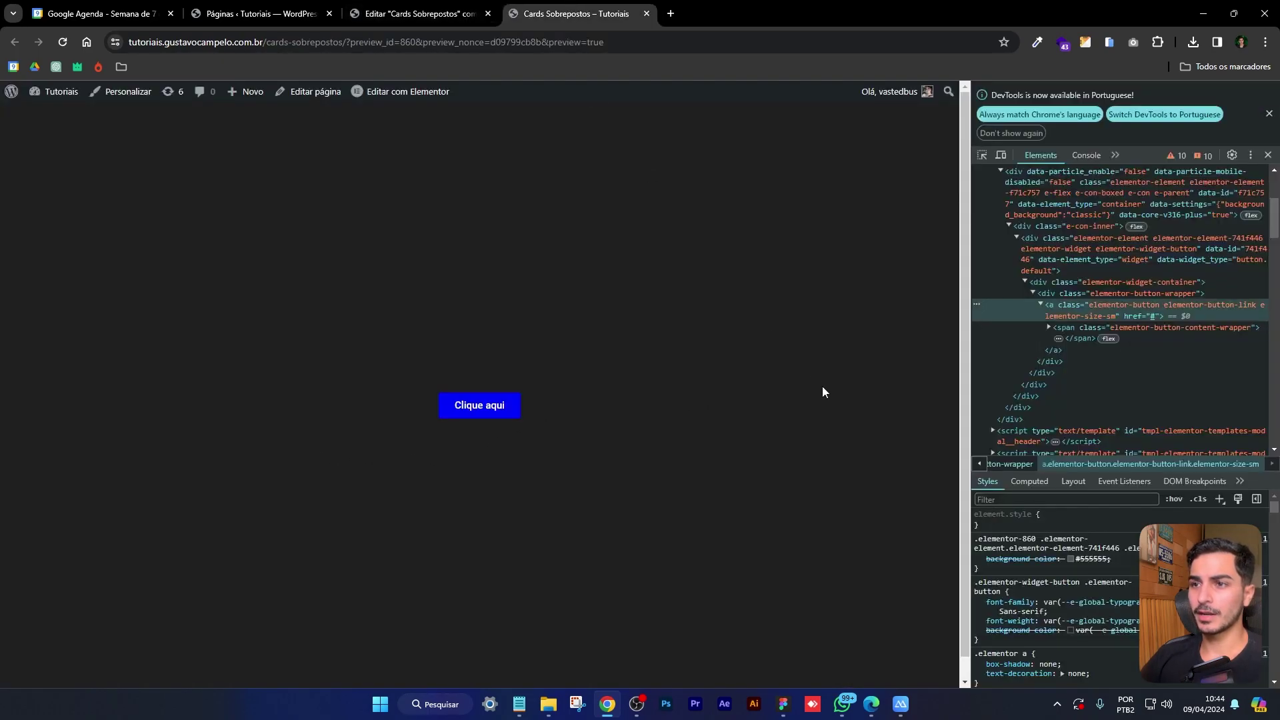
left_click(1127, 294)
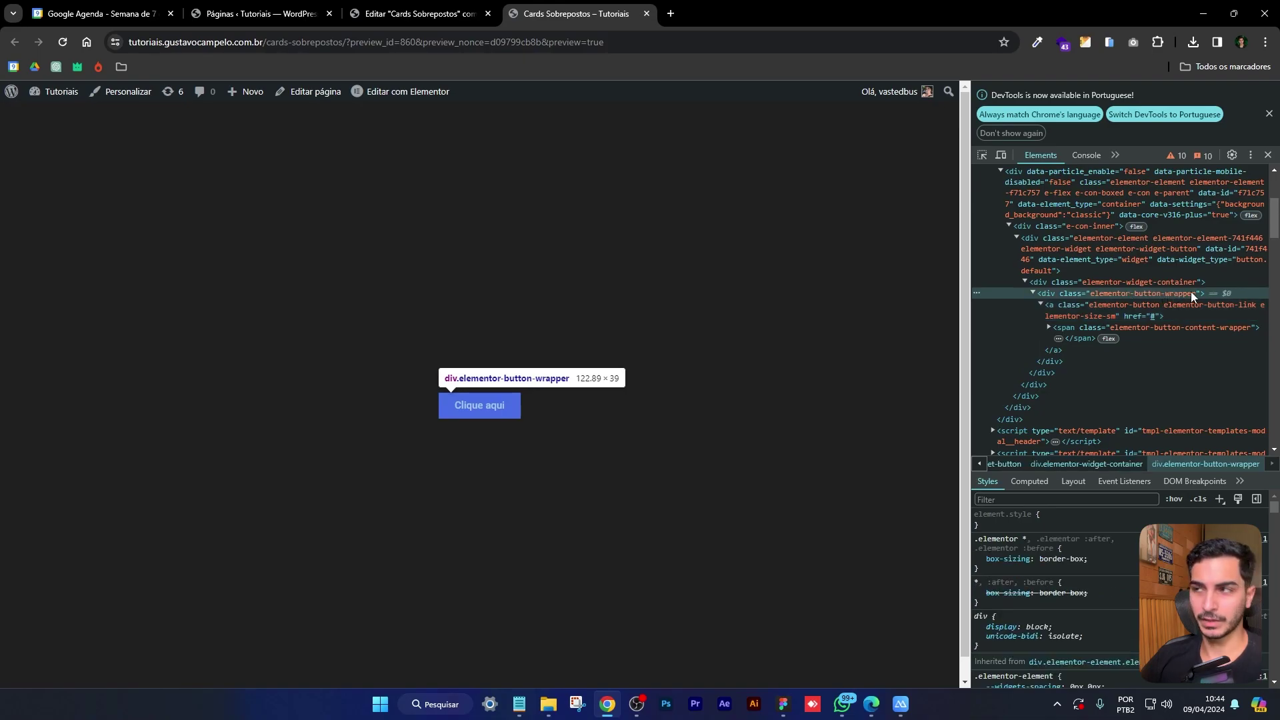
Copy the elementor-button-wrapper class name and add it as a .elementor-button-wrapper selector below the existing rule in the button's custom CSS
double_click(1177, 294)
key("ctrl+c")
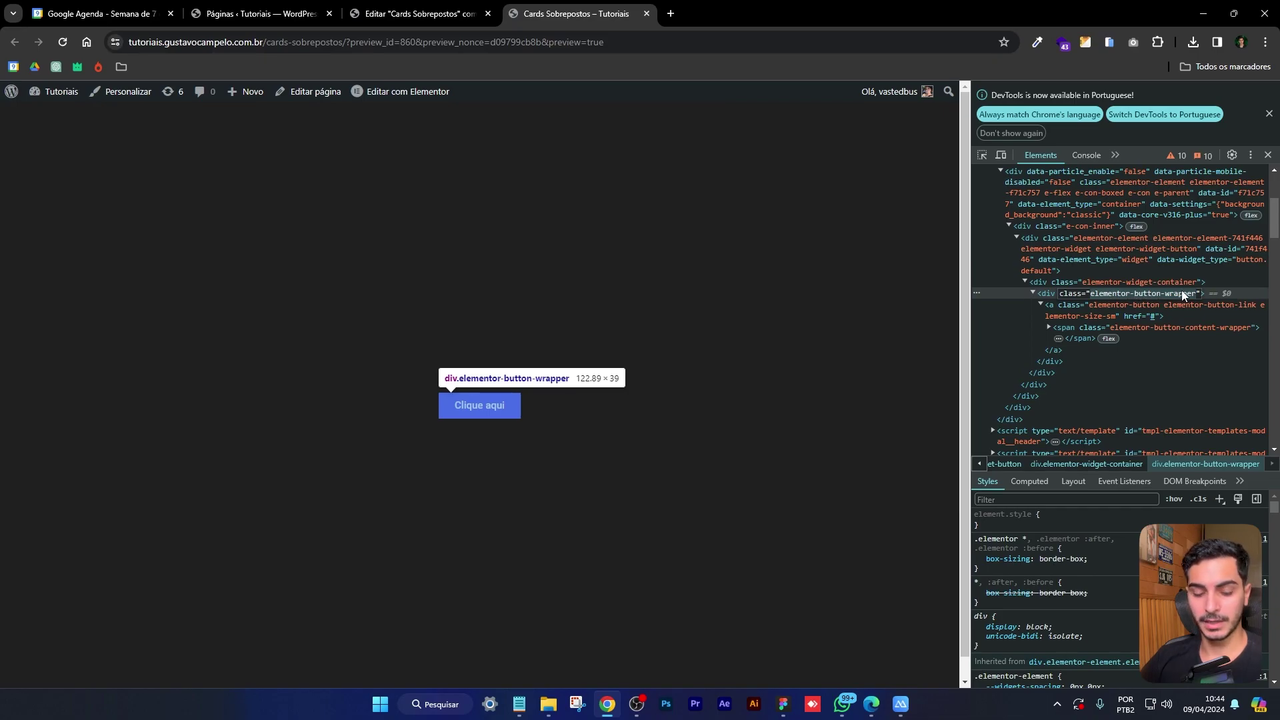
key("ctrl+shift+Tab")
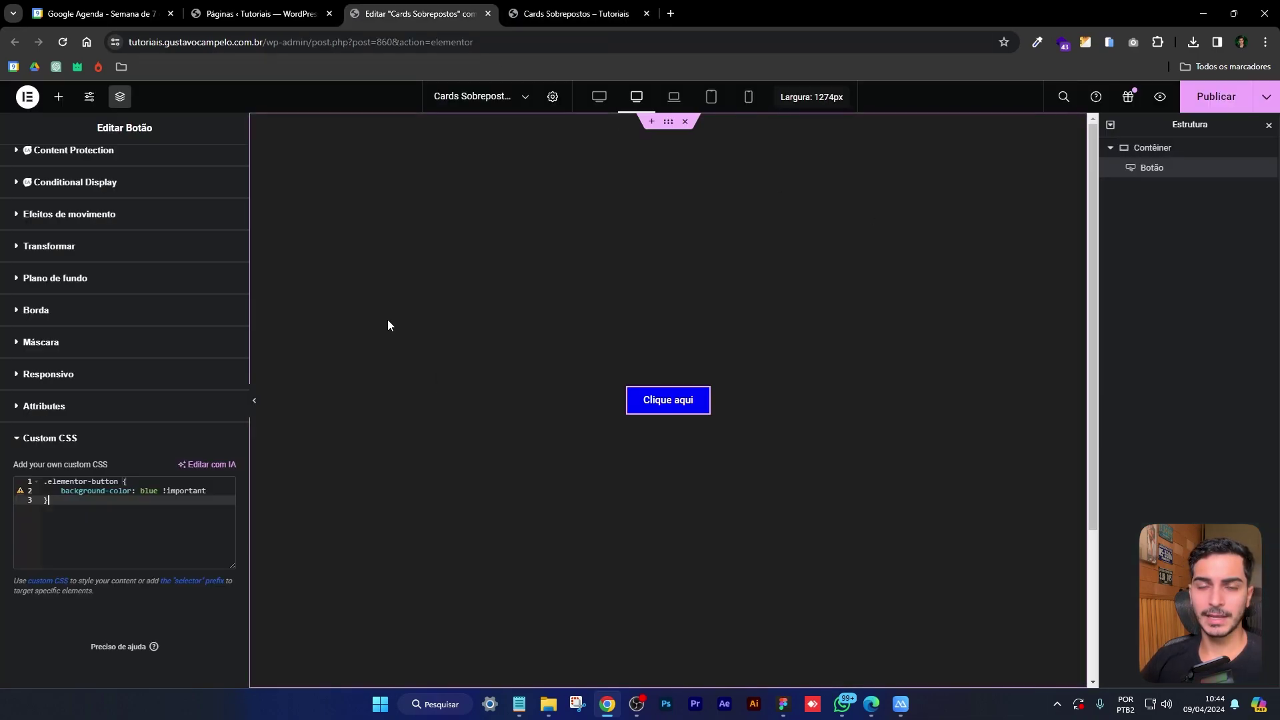
left_click(111, 497)
key("Return")
key("Return")
key("ctrl+v")
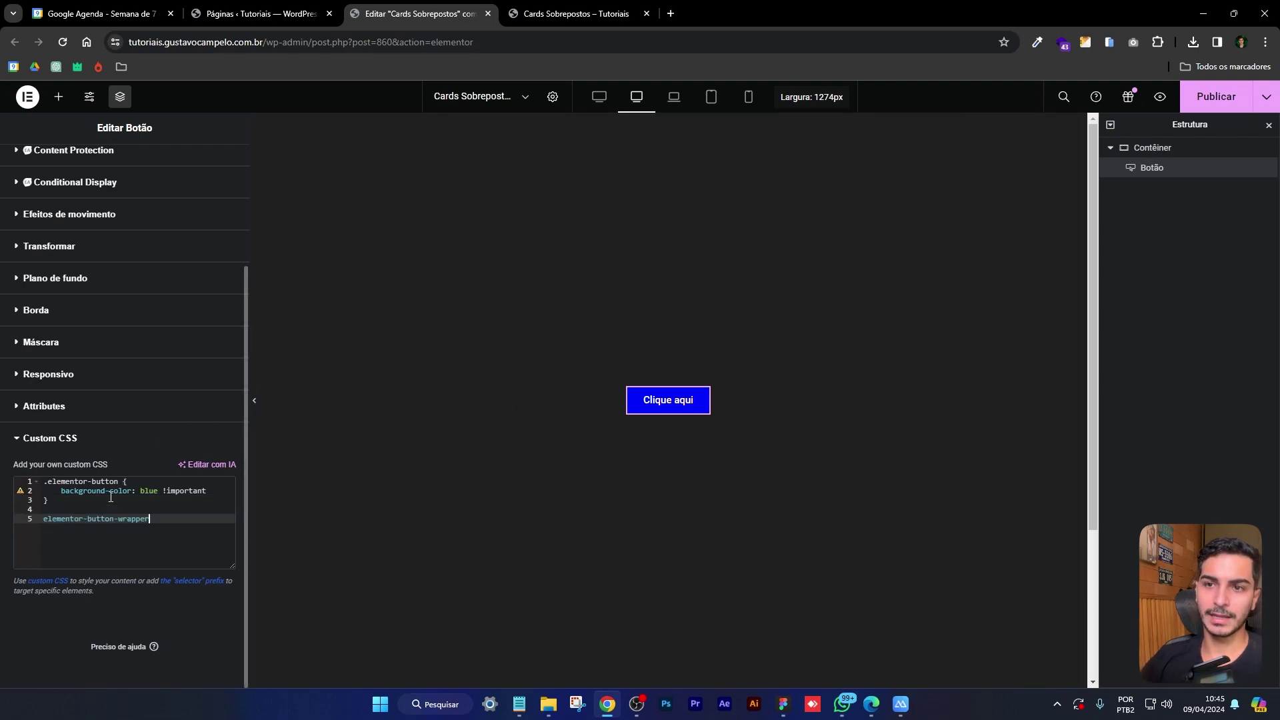
left_click(44, 520)
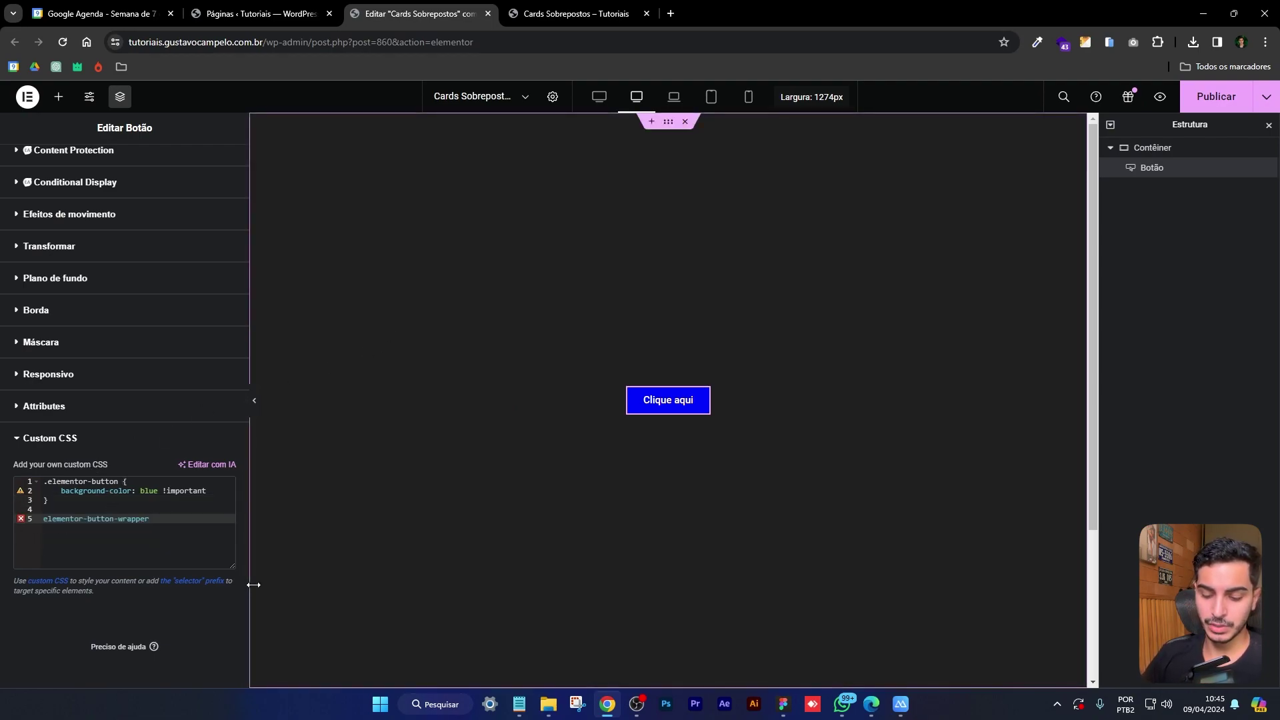
type(".")
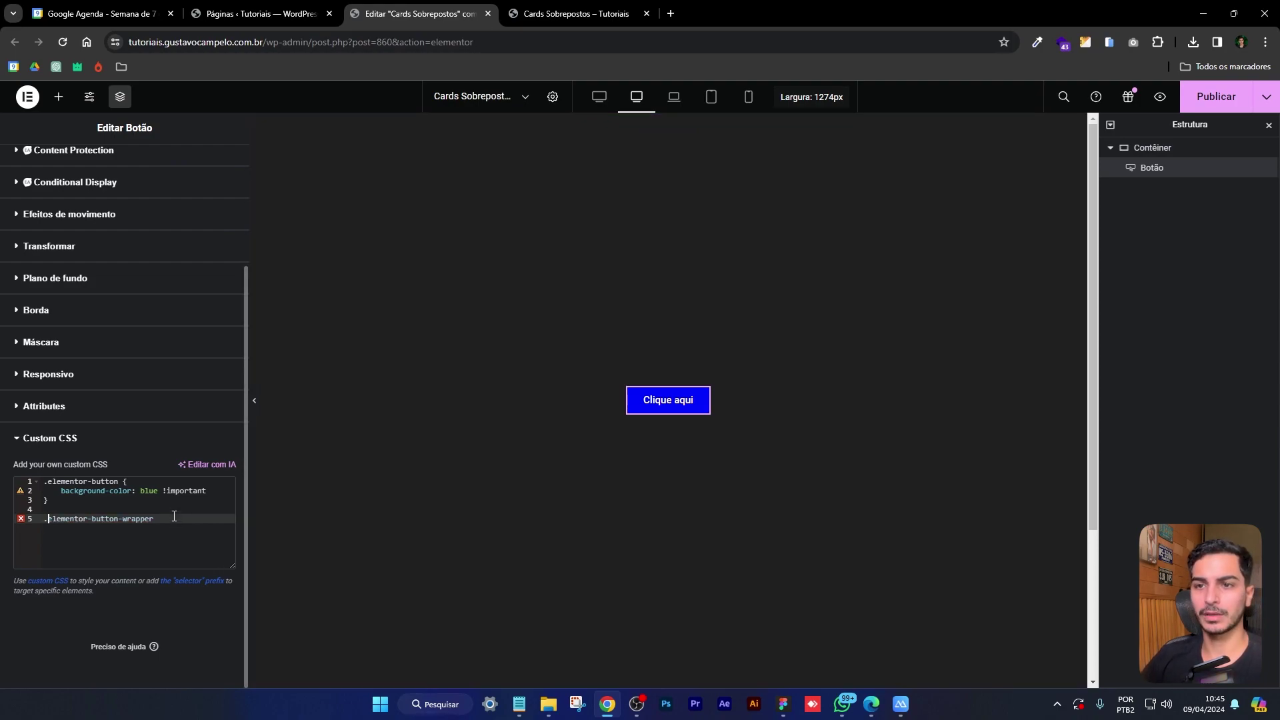
Open a declaration block for the .elementor-button-wrapper selector and start a background property in it
key("Return")
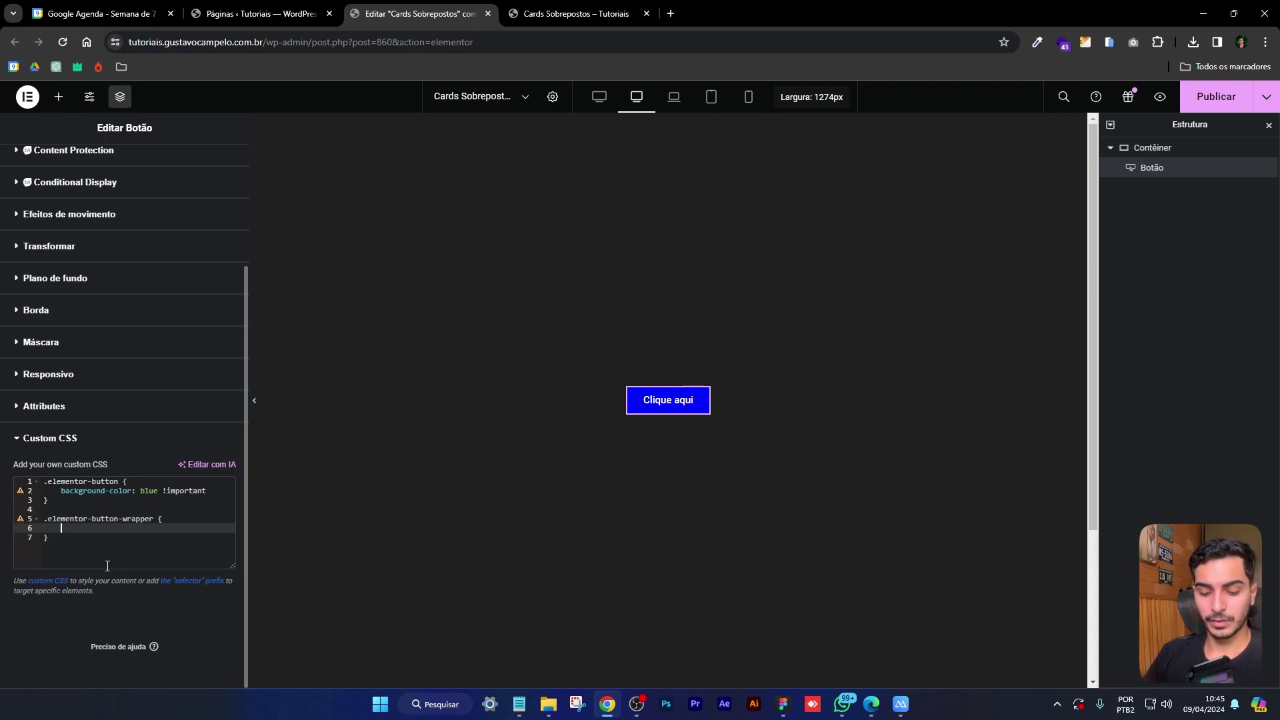
type("background")
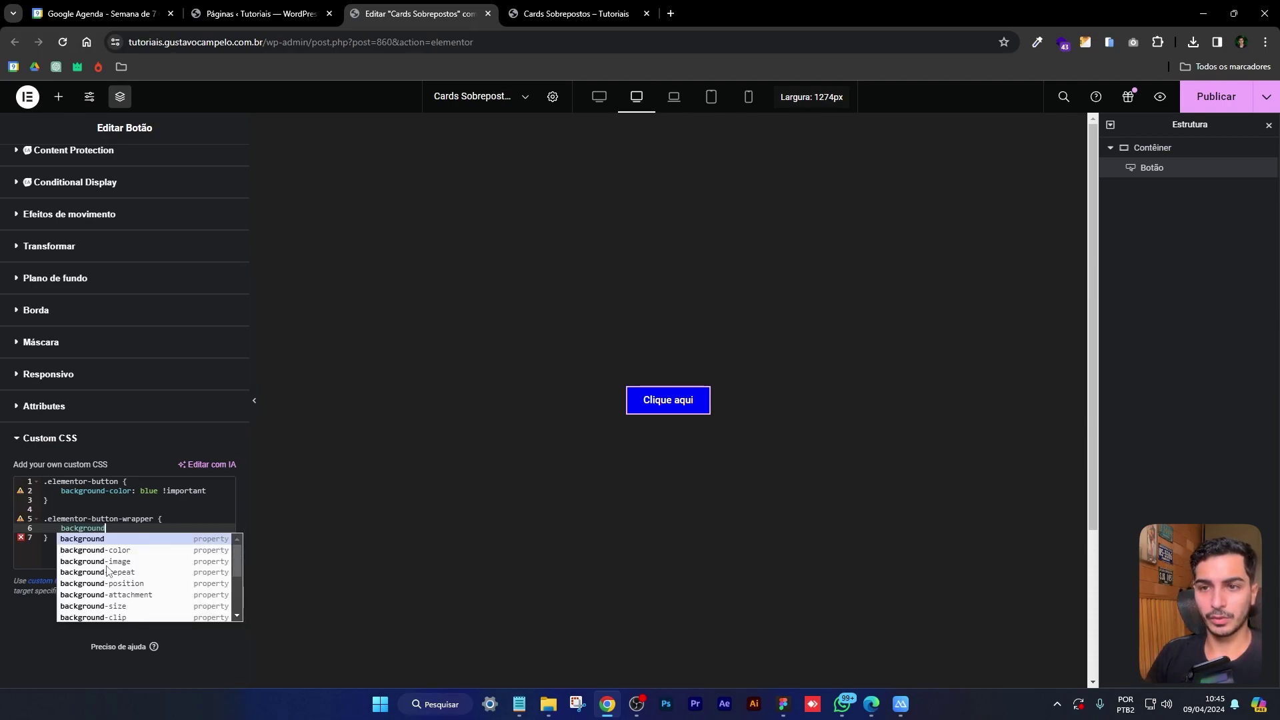
type(":")
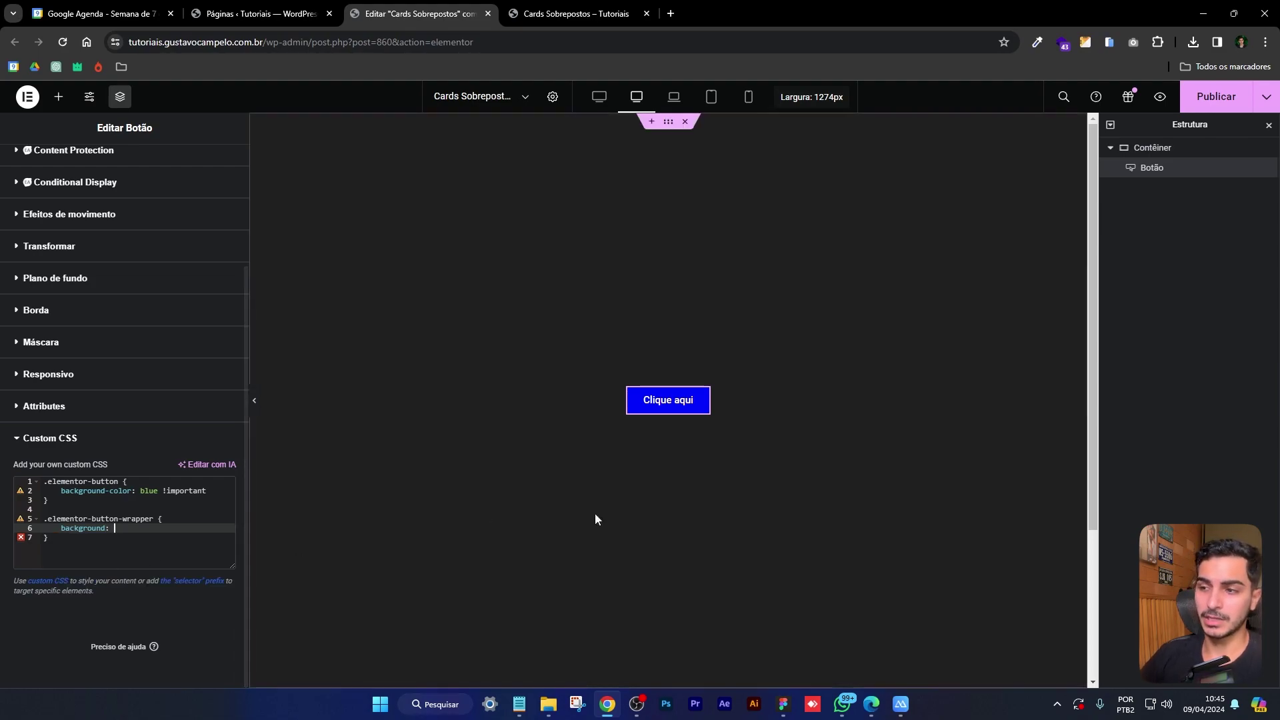
Switch to Figma and draw a rectangle about 111 × 36 just below the purple-bordered CLIQUE AQUI button
left_click(784, 704)
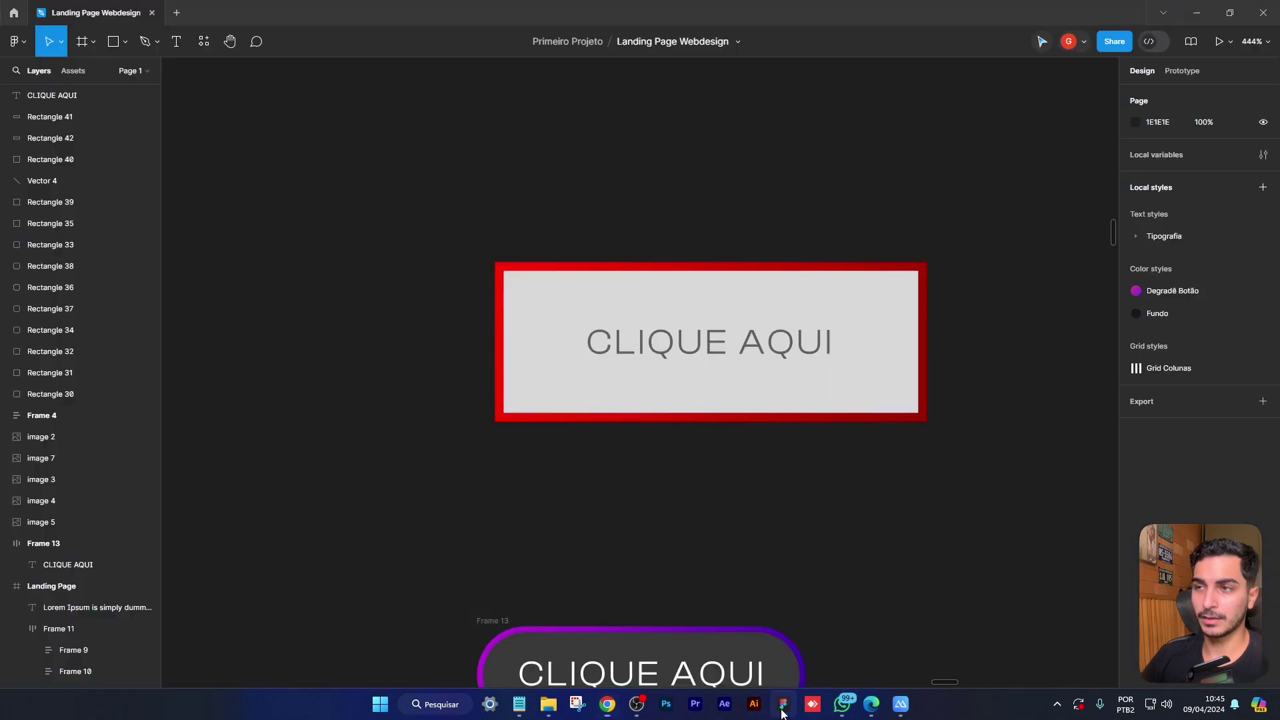
left_click_drag(854, 544, 831, 468)
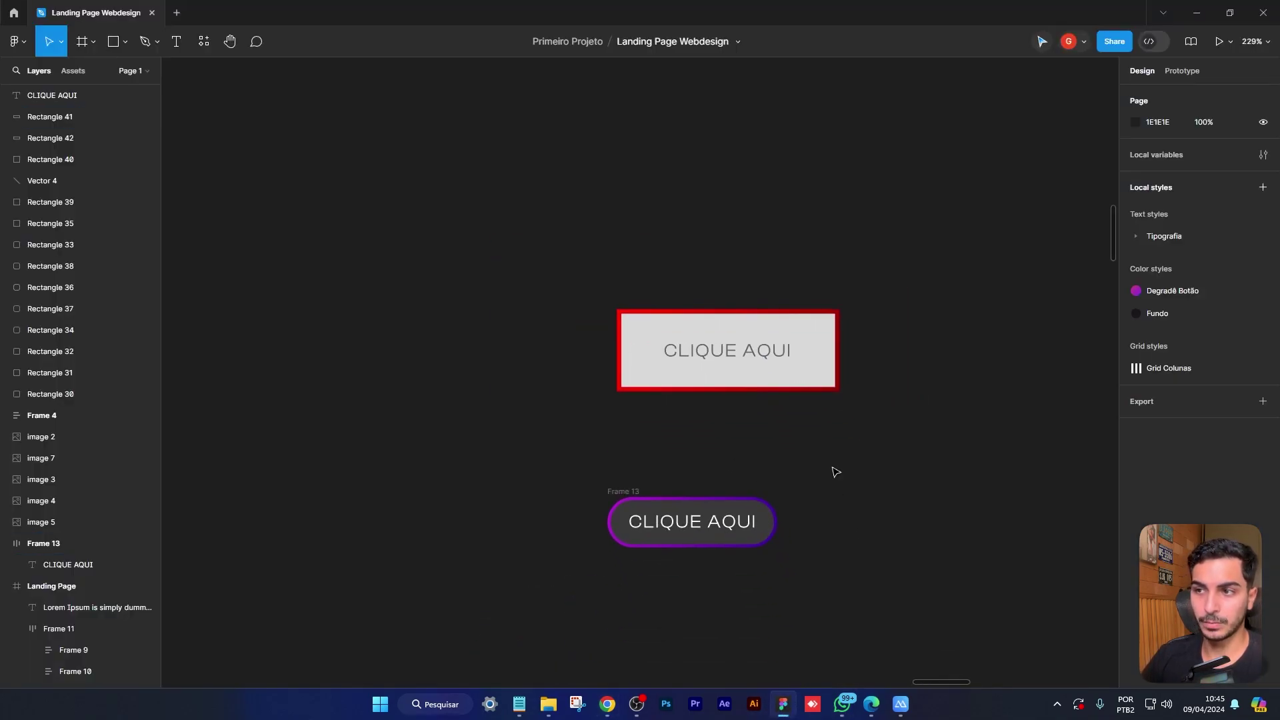
scroll(746, 536, "up", 3)
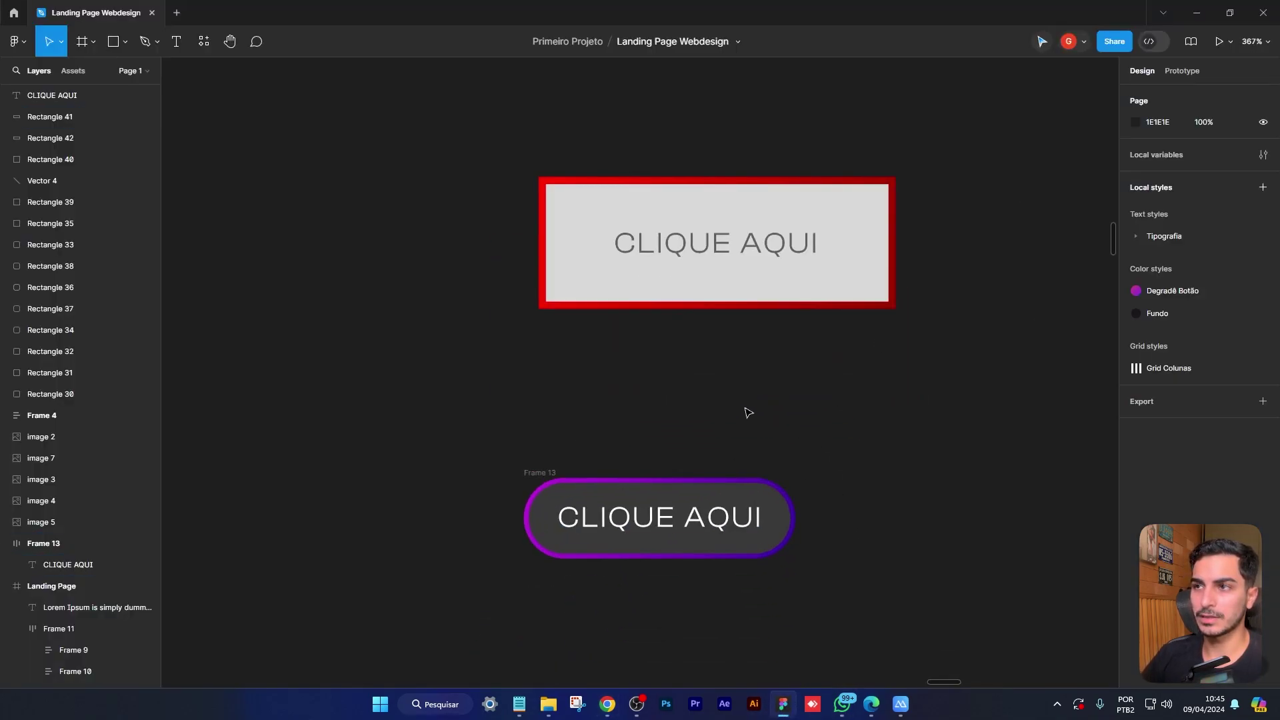
scroll(747, 413, "down", 4)
scroll(686, 434, "up", 3)
scroll(775, 409, "down", 1)
key("r")
left_click_drag(559, 451, 790, 526)
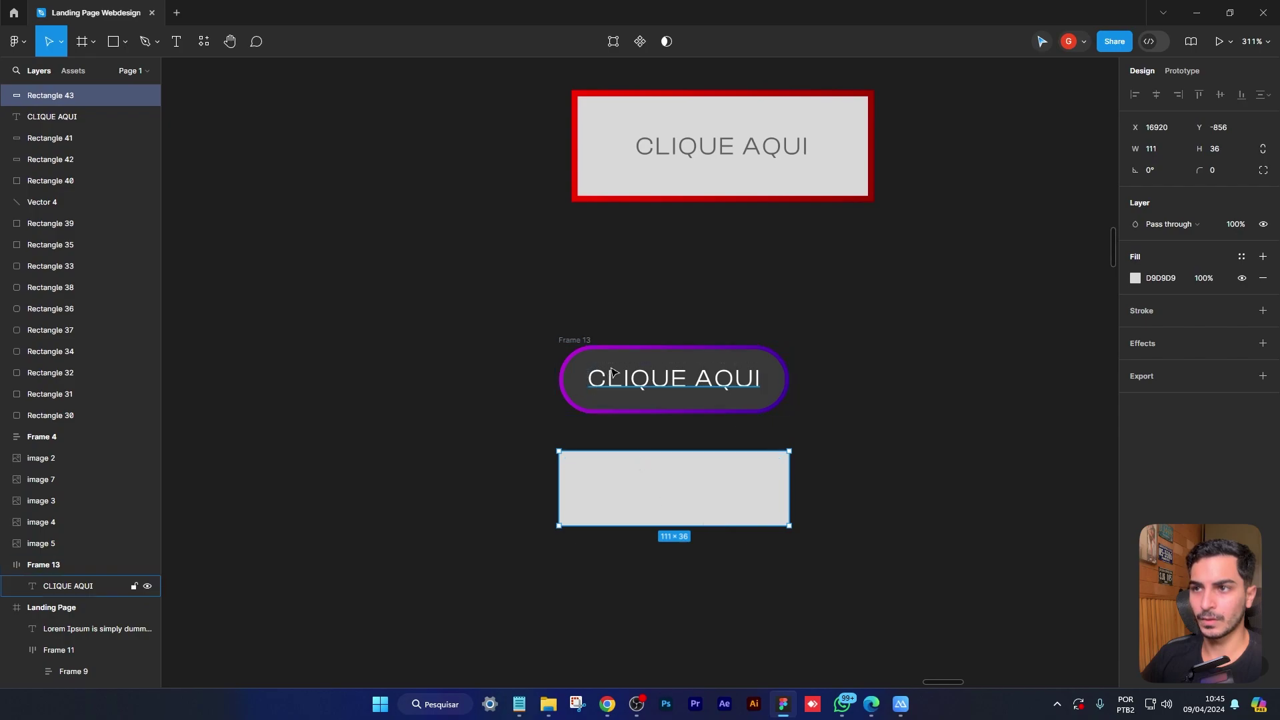
Change the new rectangle's fill to a linear gradient running diagonally from its top-left corner to its bottom-right corner
left_click(1135, 278)
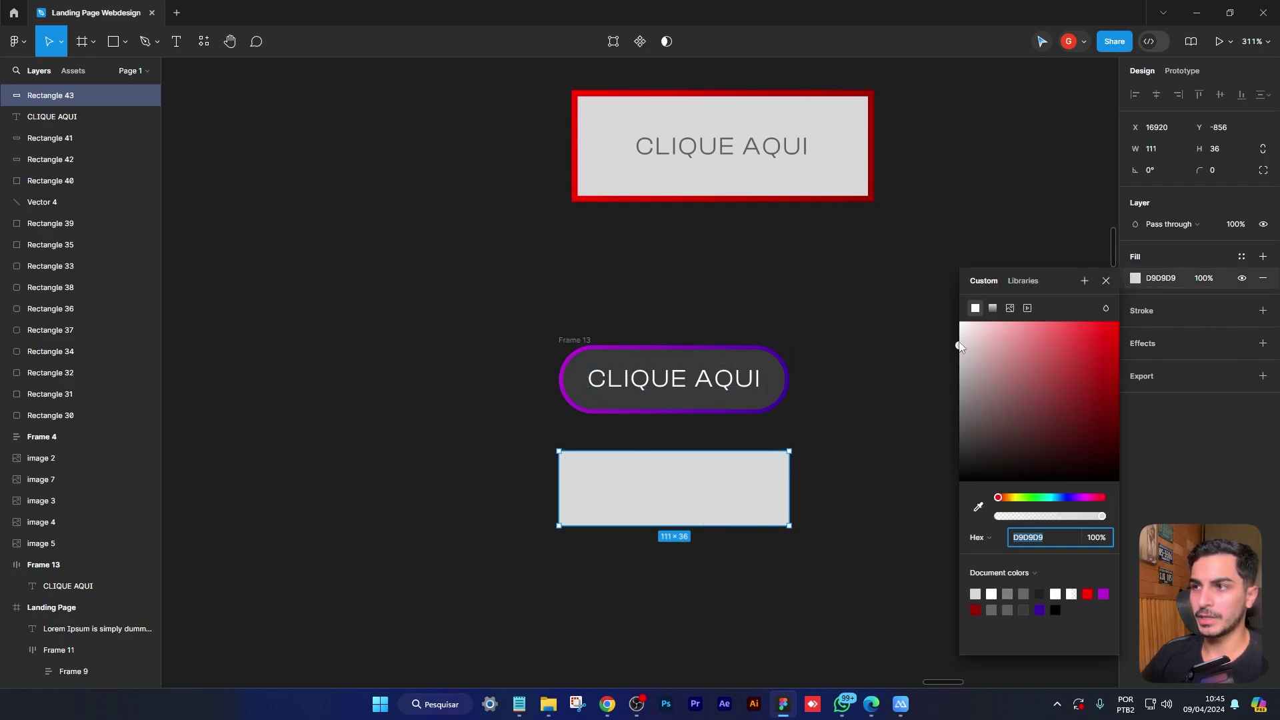
left_click(993, 308)
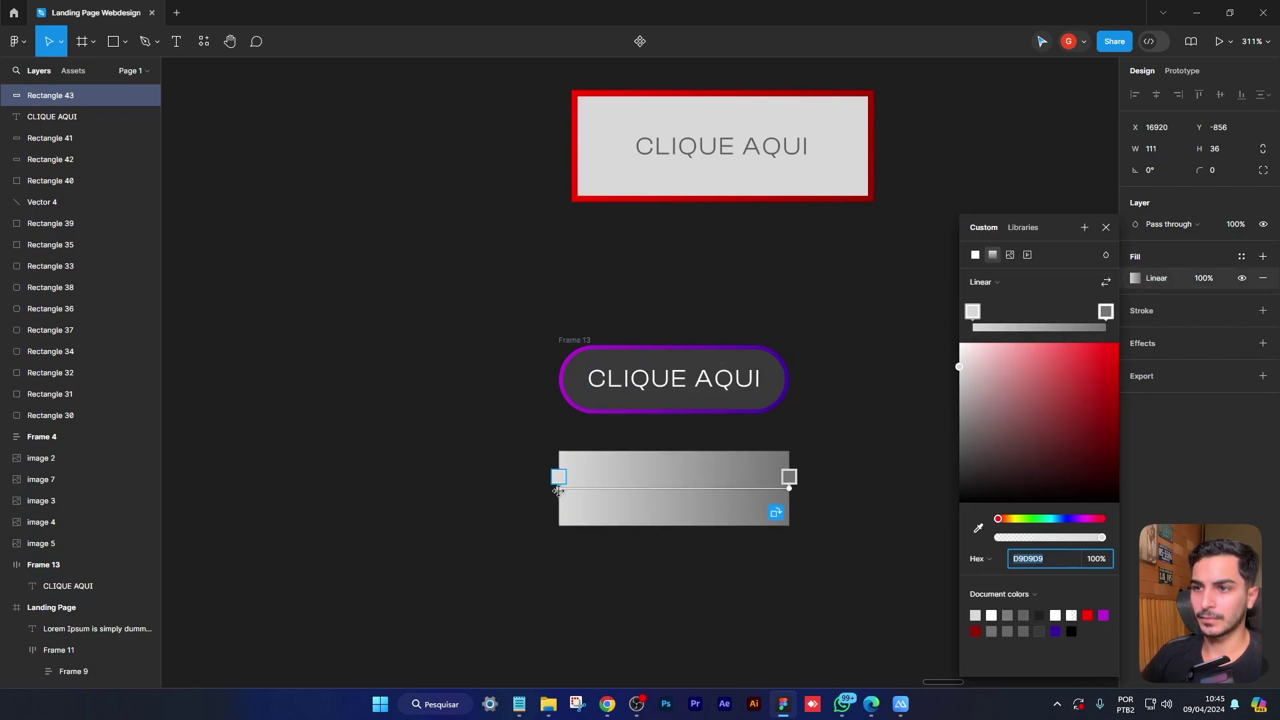
left_click_drag(558, 491, 558, 451)
left_click_drag(788, 488, 789, 530)
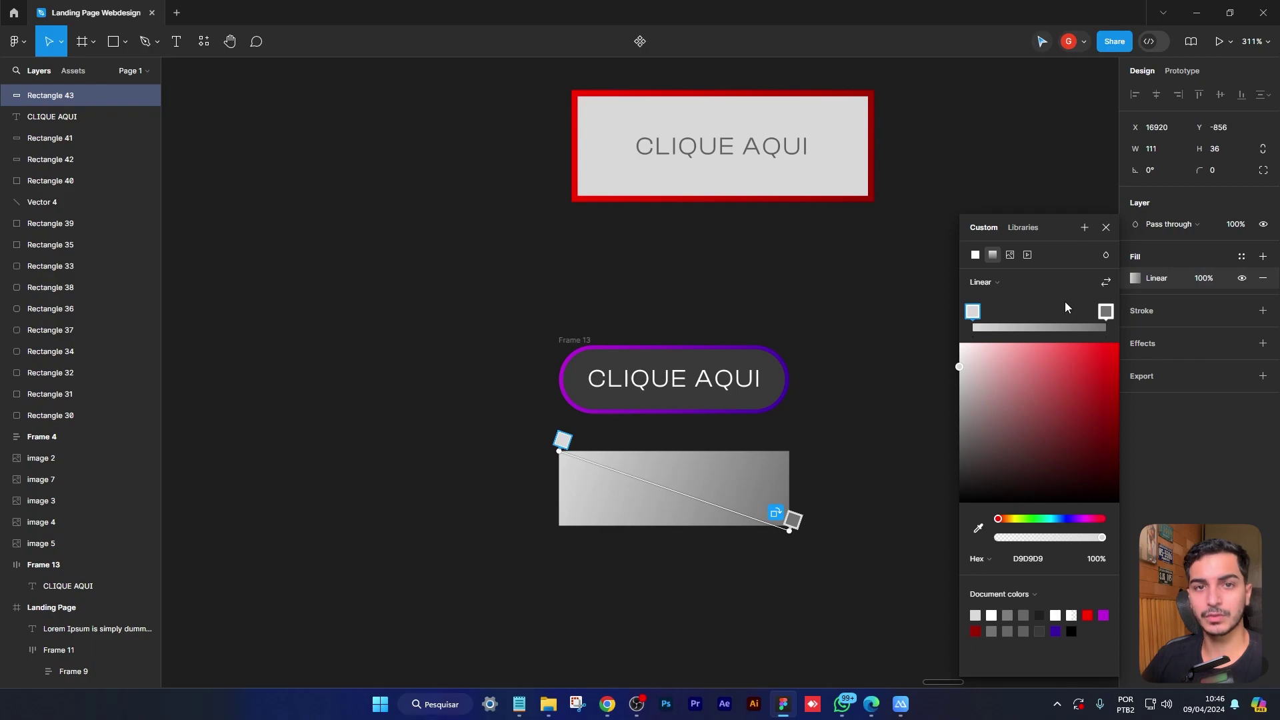
Color the gradient's start stop purple BD1DD7 and its end stop dark blue 38089E from the document colors
left_click(978, 528)
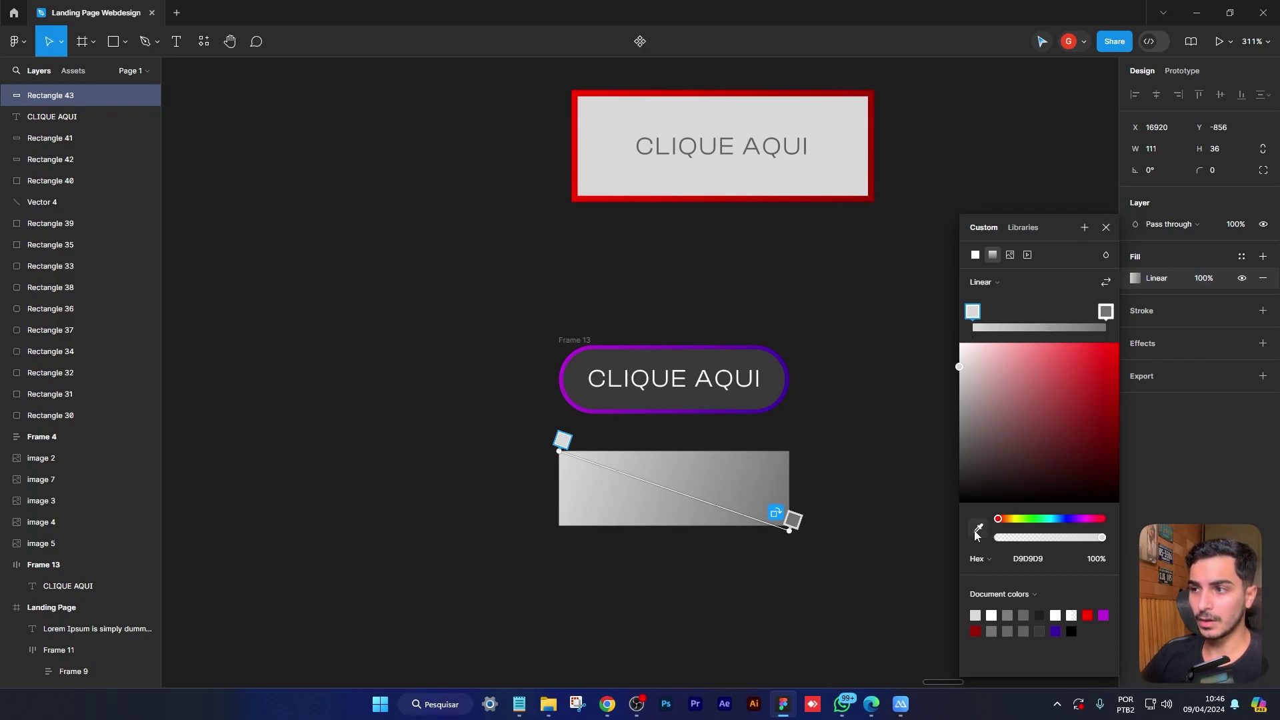
left_click(1105, 615)
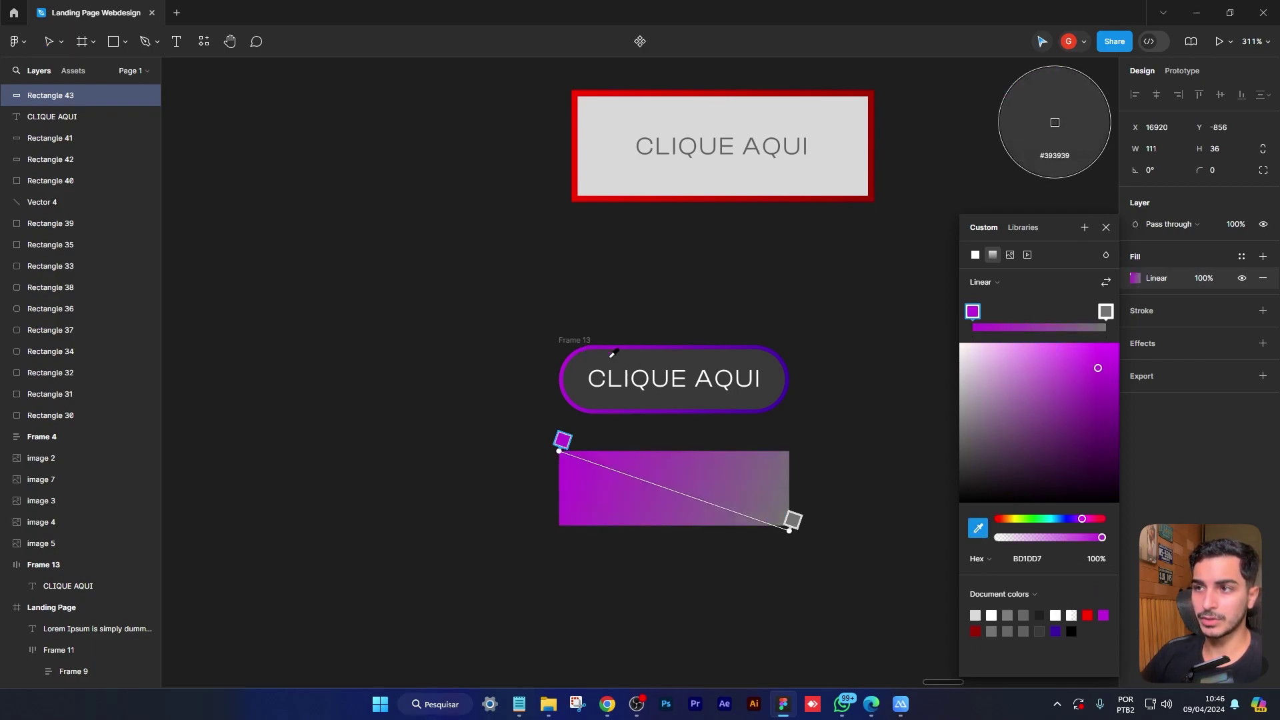
left_click(1105, 311)
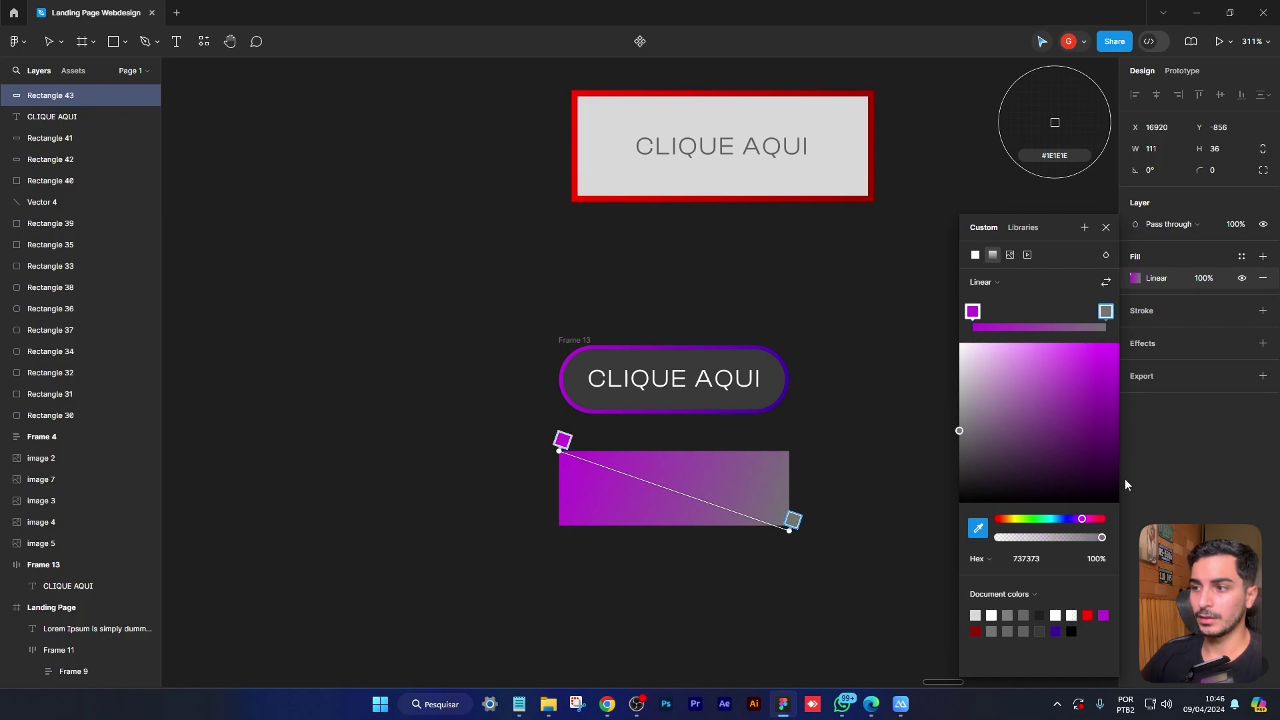
left_click(976, 535)
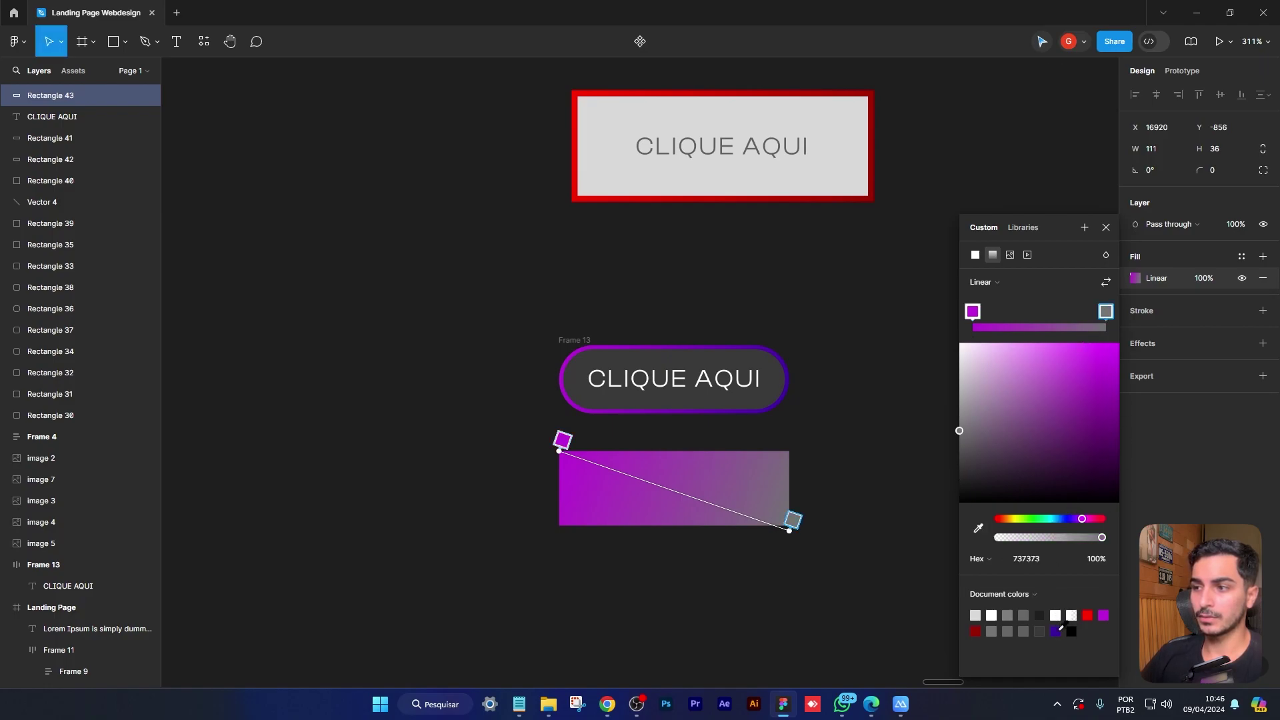
left_click(1055, 631)
left_click(830, 597)
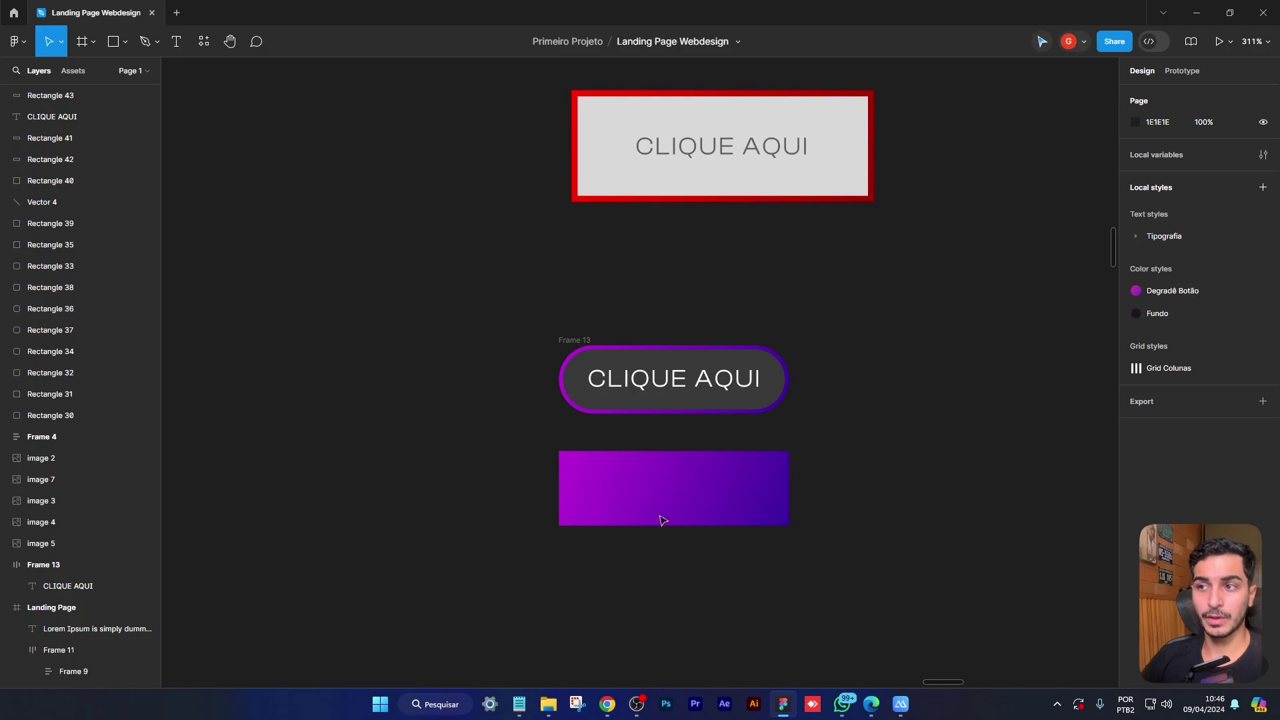
Copy the rectangle's linear-gradient CSS from Dev Mode and paste it in the browser as the background value of .elementor-button-wrapper
left_click(682, 502)
left_click(1148, 41)
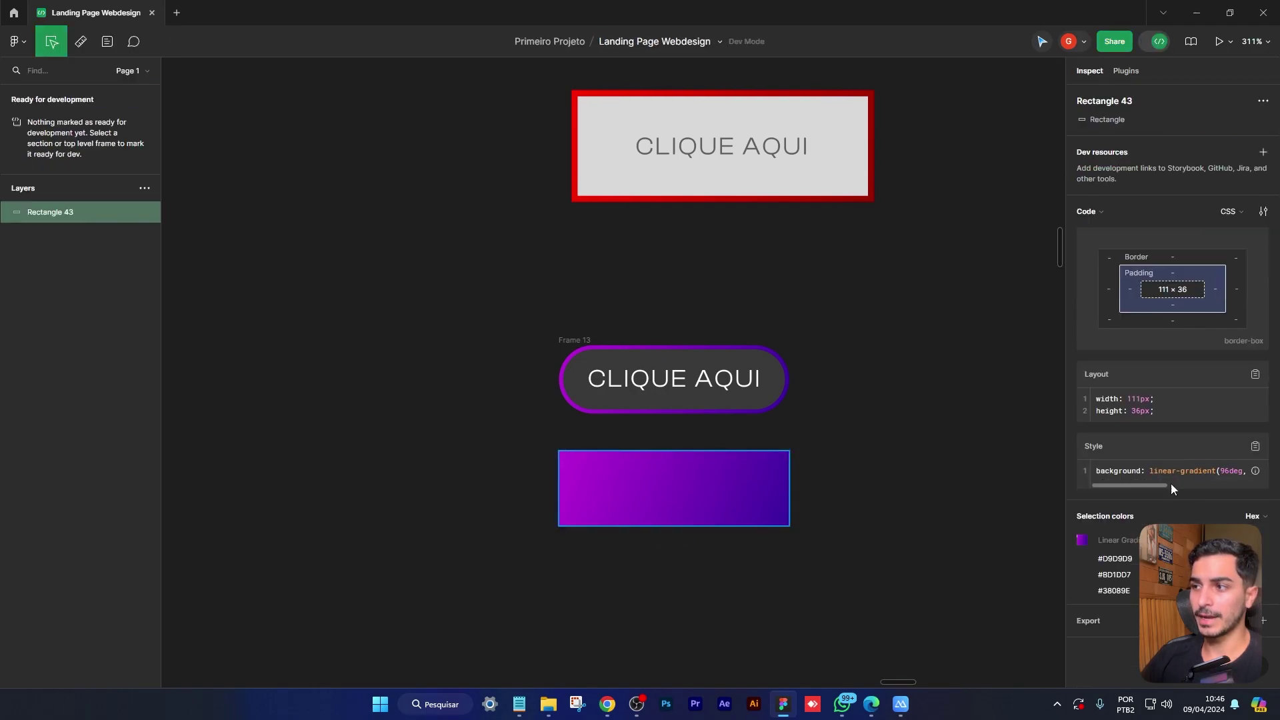
left_click_drag(1151, 469, 1263, 485)
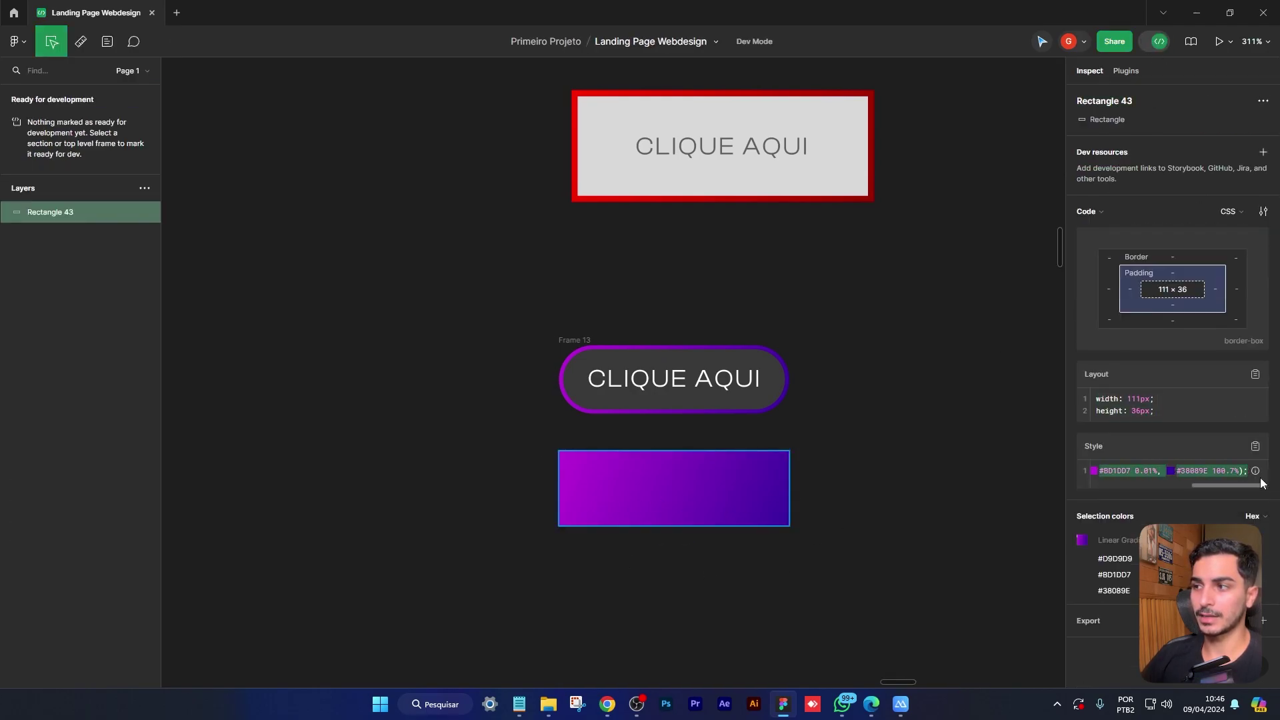
key("alt+Tab")
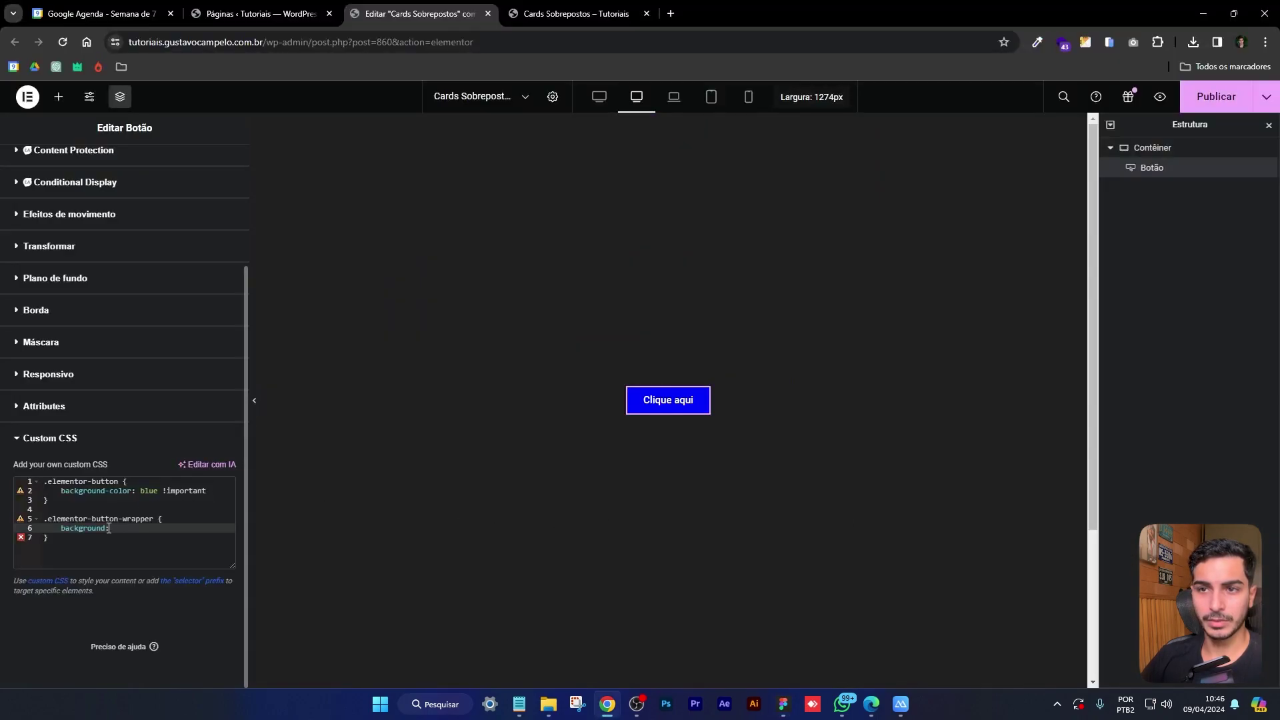
type("linear-gradient(96deg, #D9D9D9 0%, #BD1DD7 0.01%, #38089E 100.7%);")
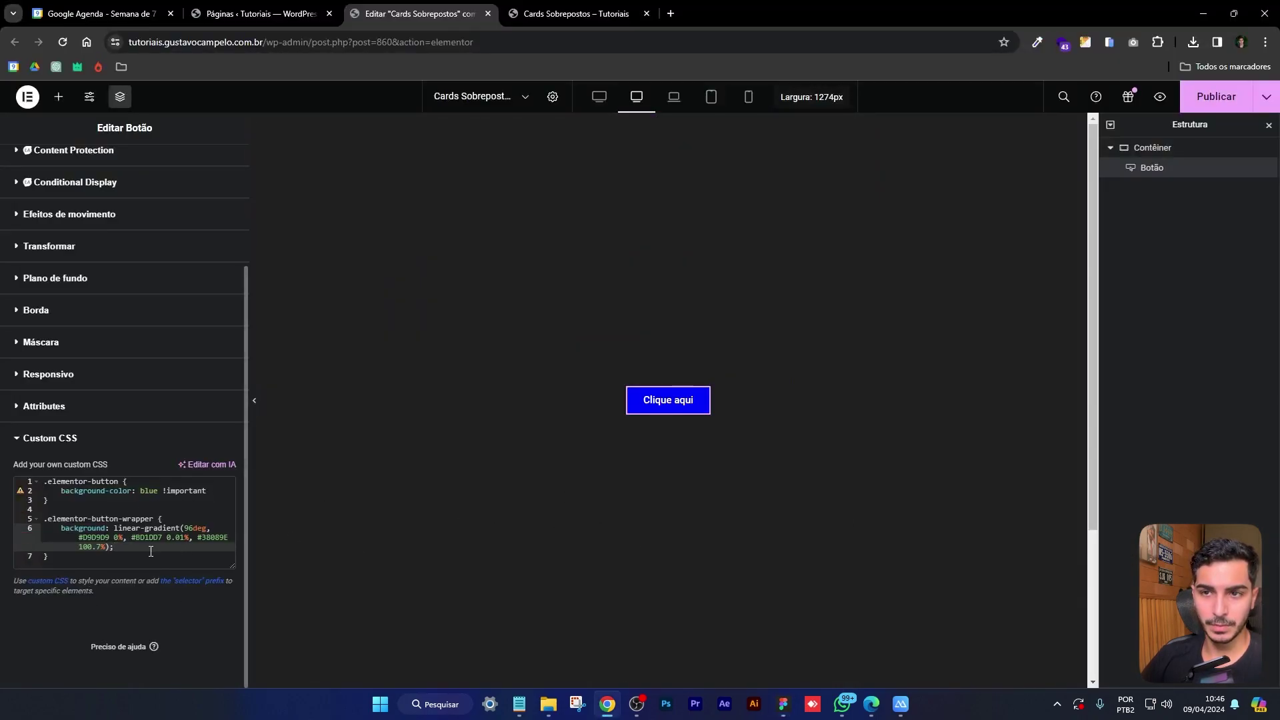
Add padding: 2px to the .elementor-button-wrapper rule and view the button enlarged with the editing panel hidden
key("Return")
type("padd")
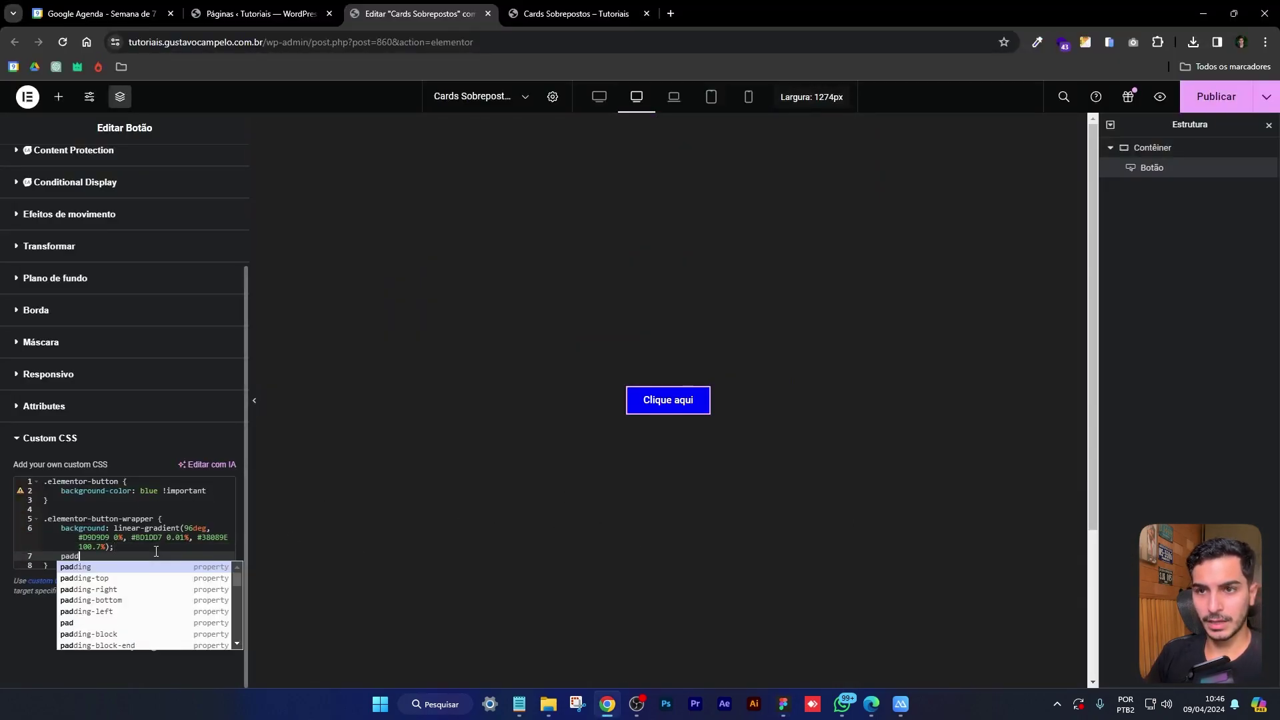
type("ing: 2px")
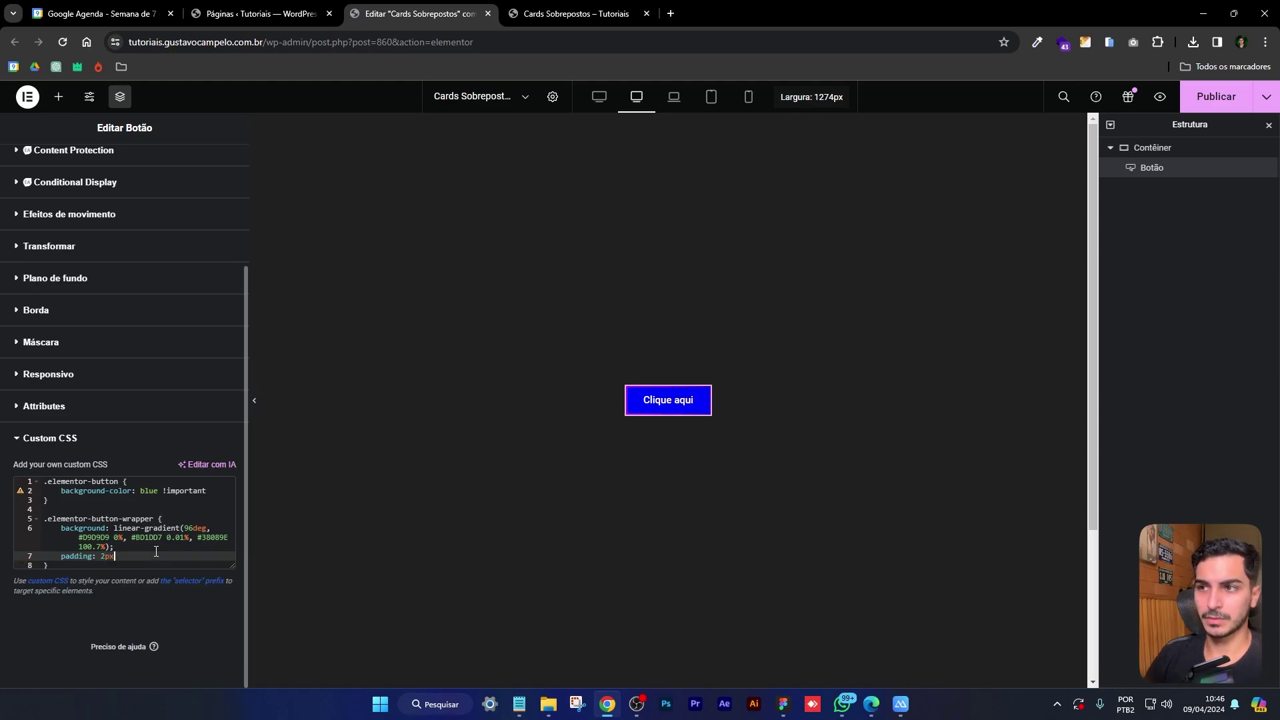
left_click(255, 400)
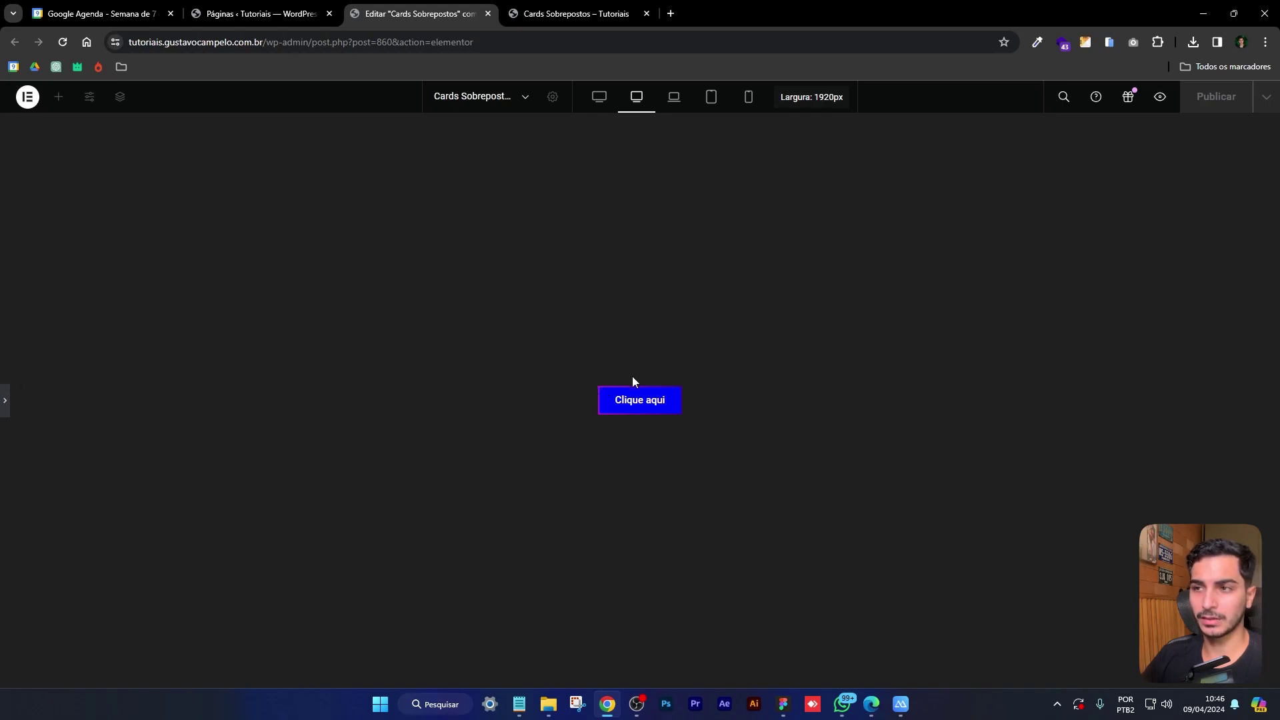
scroll(633, 375, "up", 7, "ctrl")
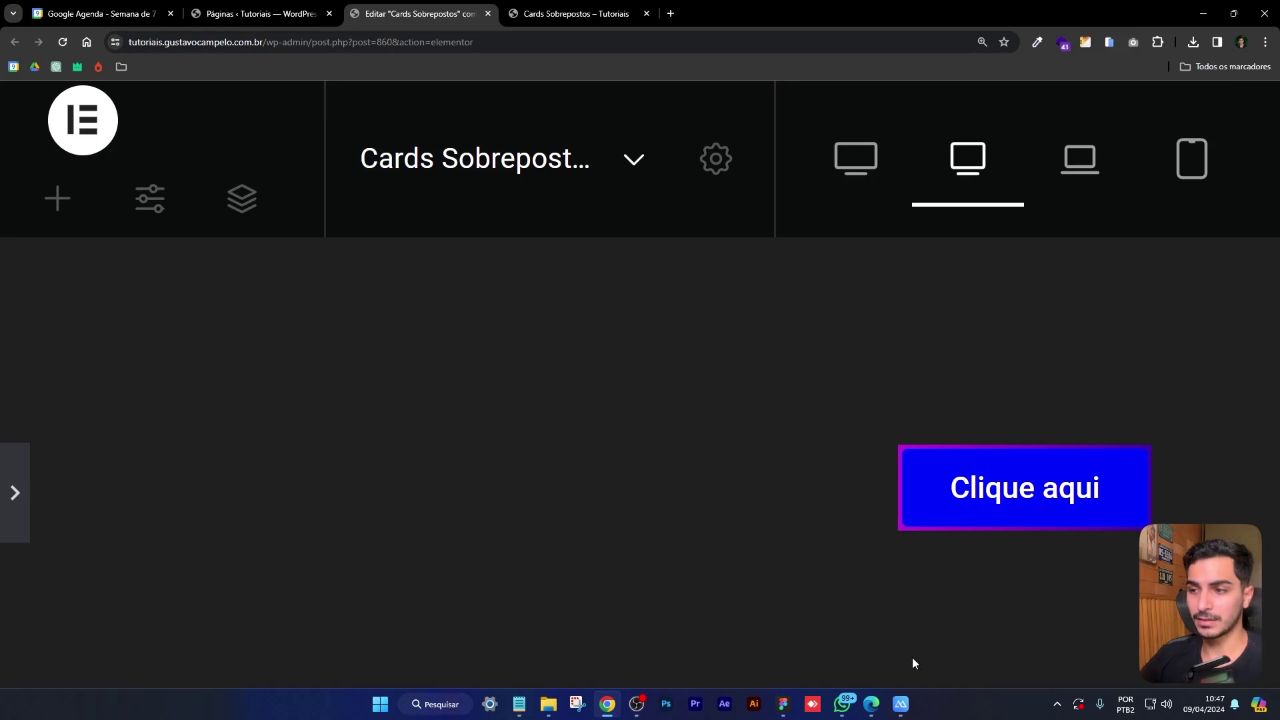
Switch to Figma, leave Dev Mode and examine how far the red rectangle extends past the grey one at the top-left corner
left_click(784, 705)
scroll(842, 256, "up", 2)
scroll(804, 390, "up", 10)
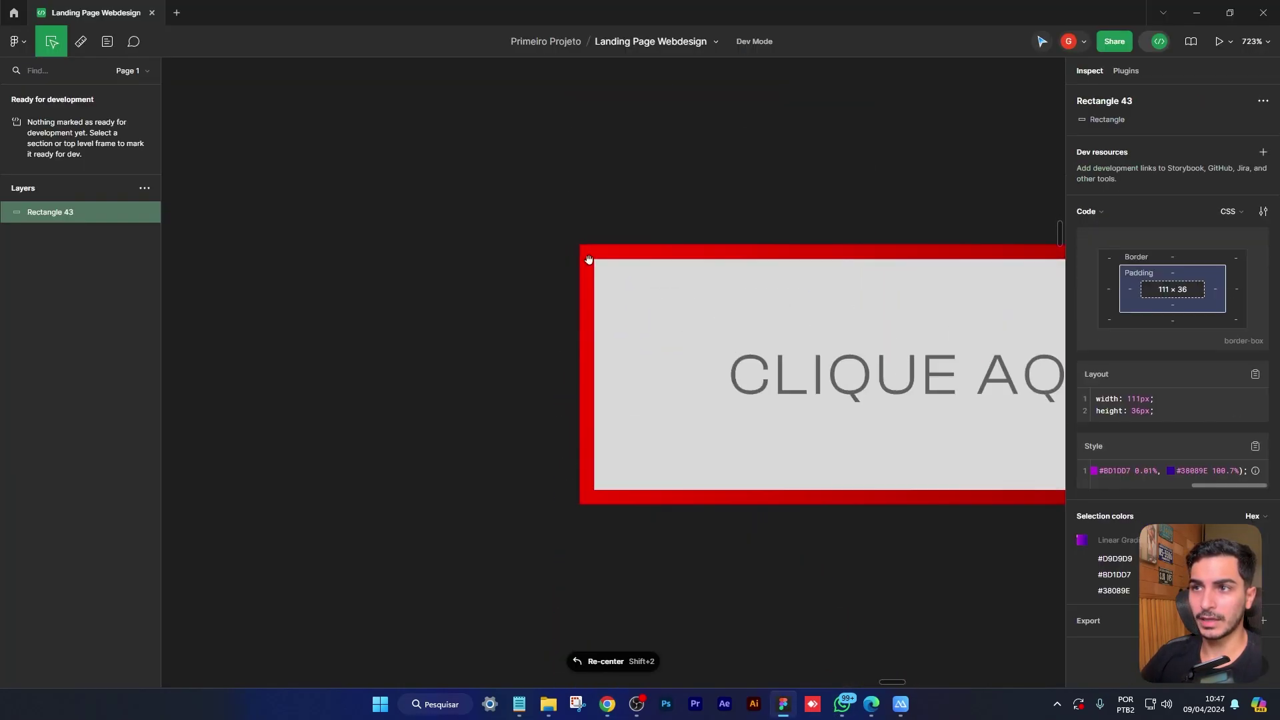
key("shift+d")
left_click(686, 297)
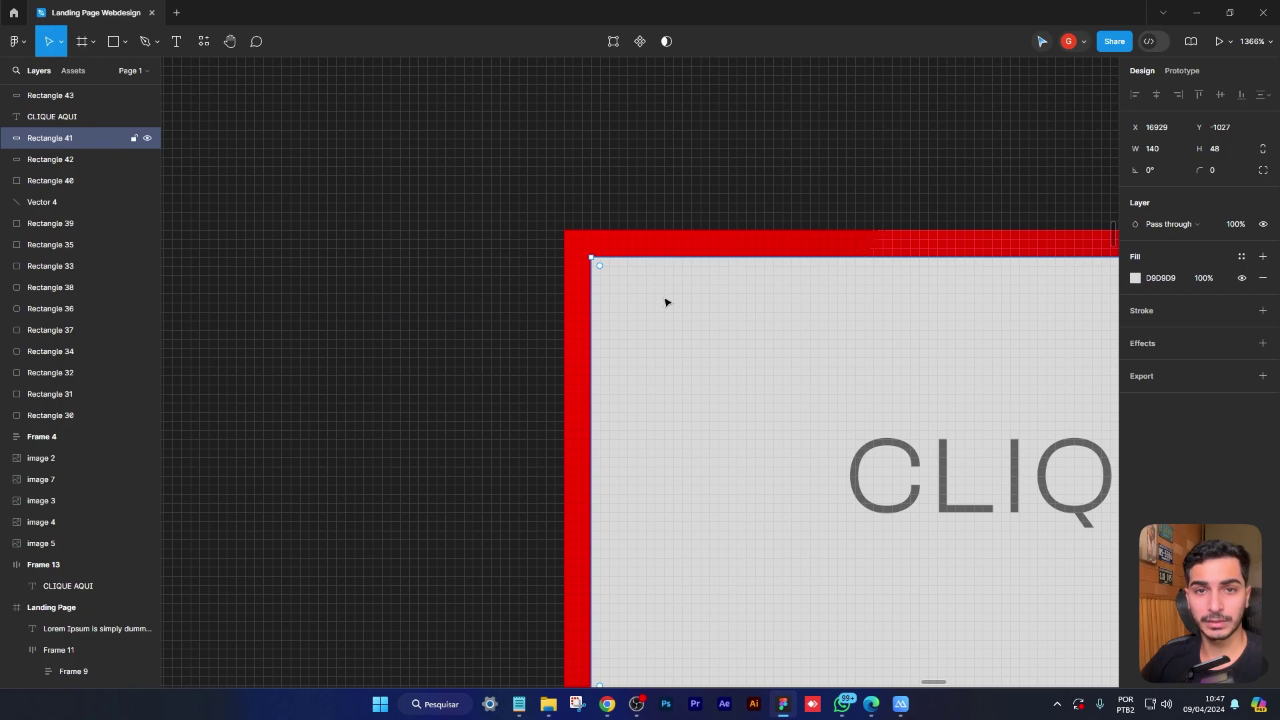
scroll(600, 267, "up", 2)
scroll(591, 264, "up", 5)
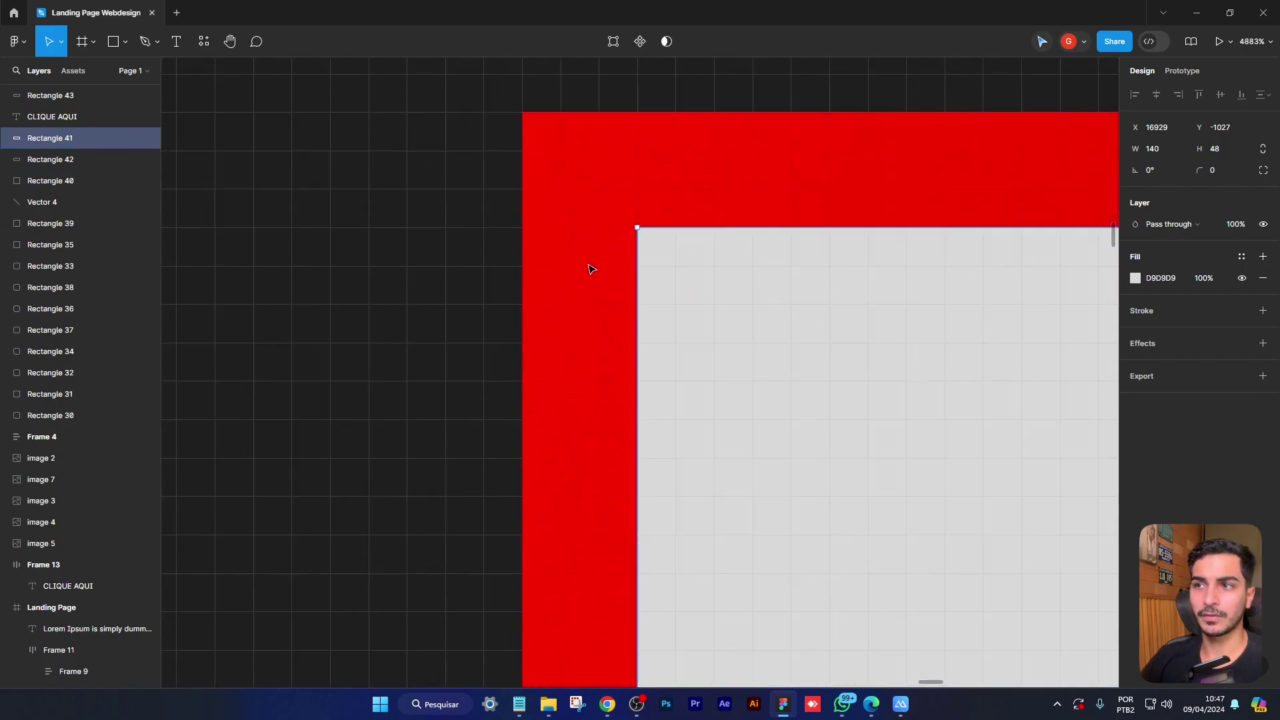
left_click(537, 295)
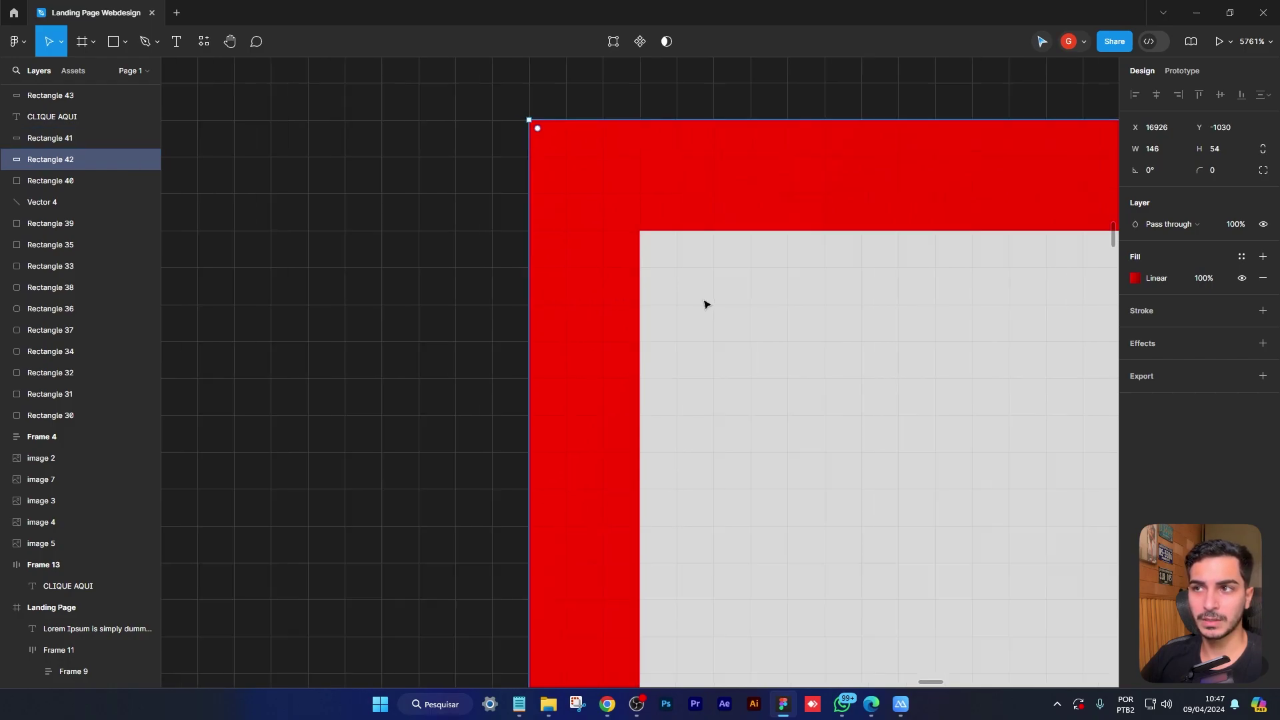
scroll(706, 303, "down", 10)
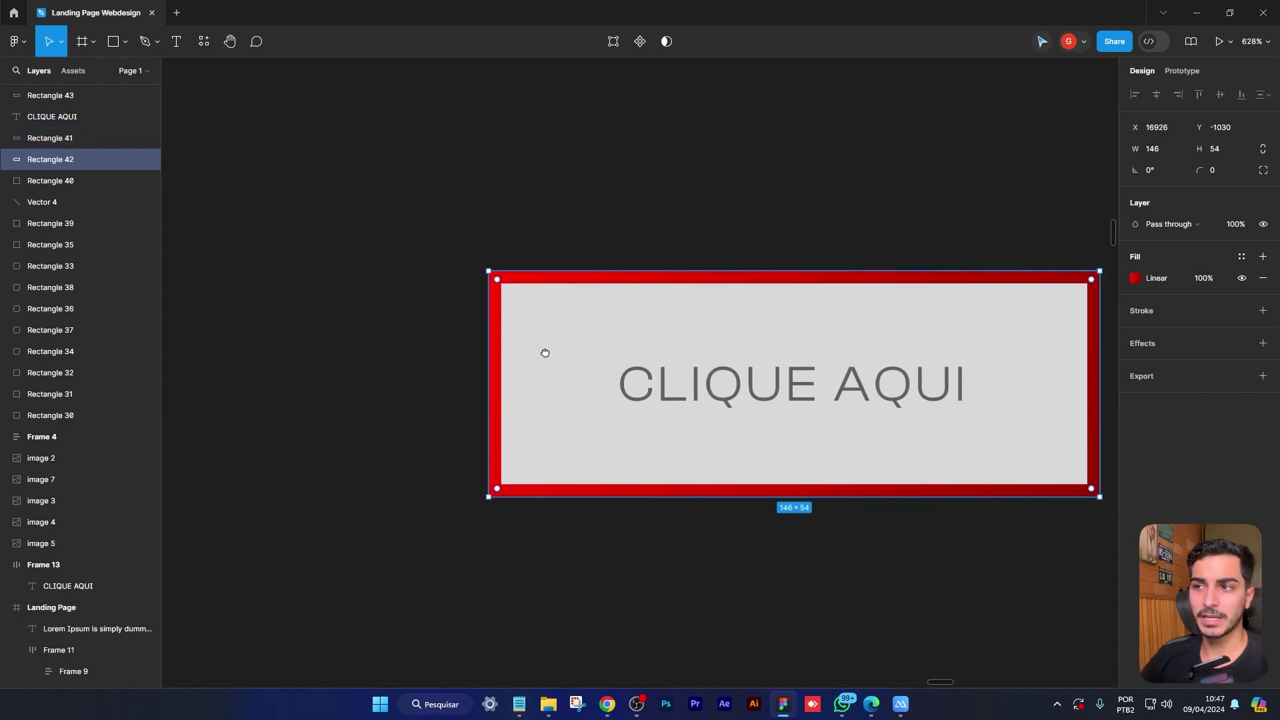
Enlarge the front grey rectangle to 146 × 54 so it fully covers the red rectangle
left_click_drag(545, 352, 507, 350)
left_click(511, 325)
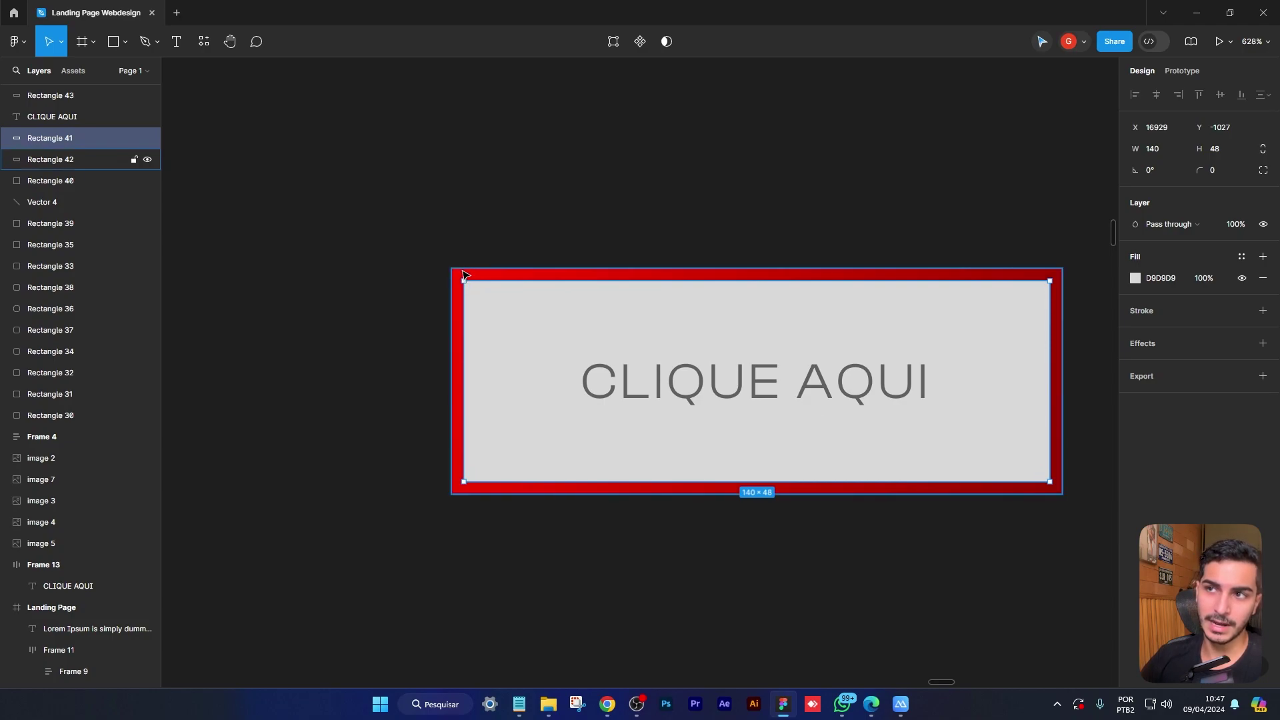
left_click_drag(463, 280, 518, 266)
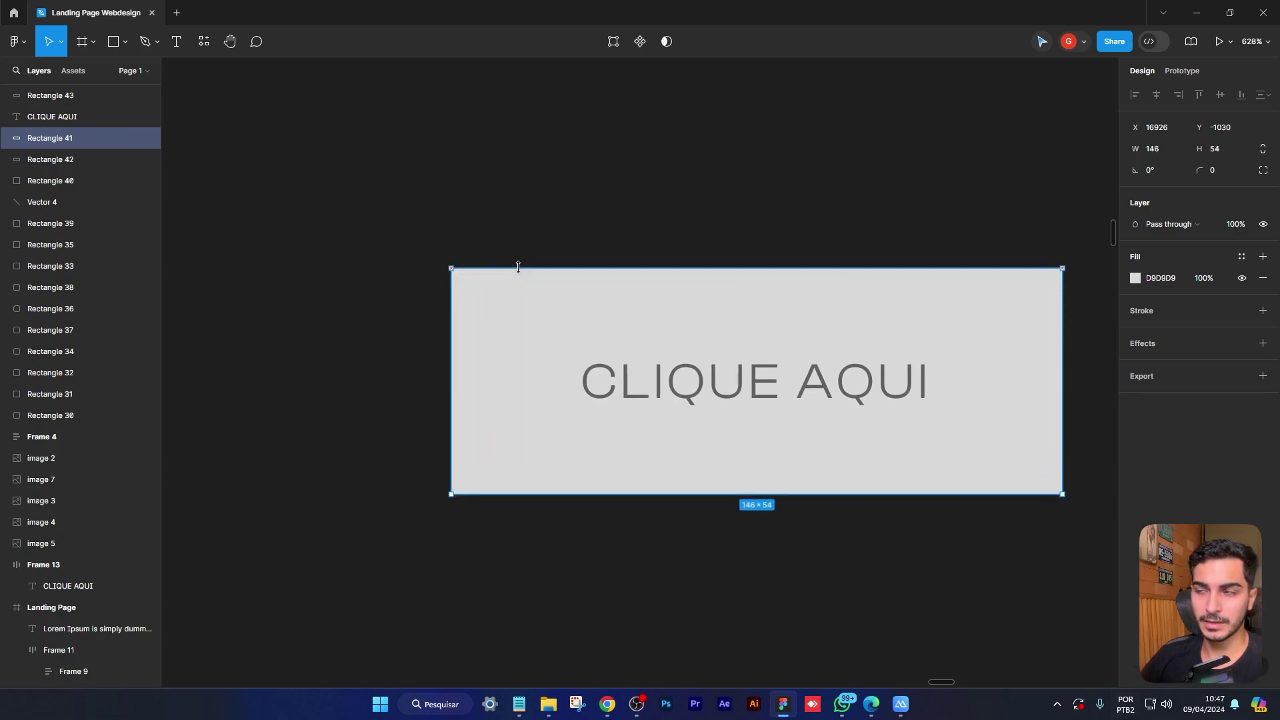
Shrink the front grey rectangle inward from its upper and lower edges to 146 × 48, exposing red bands above and below
left_click(783, 254)
left_click(552, 318)
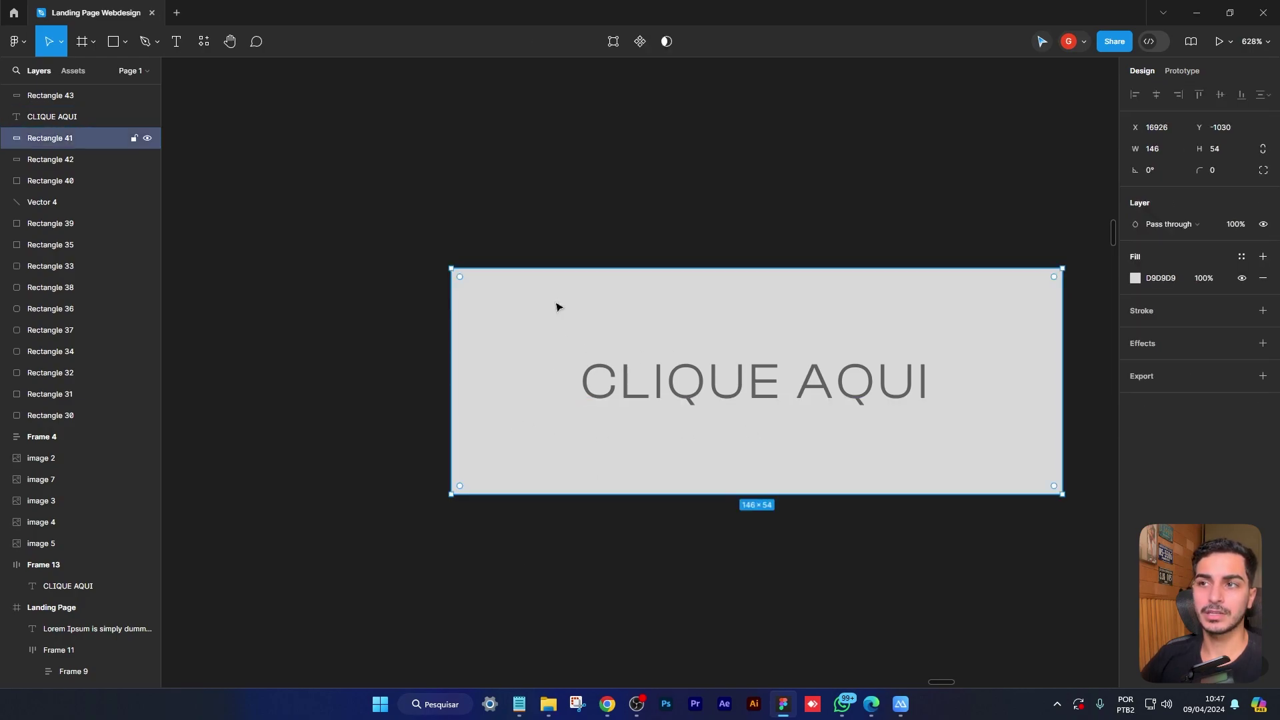
left_click_drag(585, 269, 584, 281)
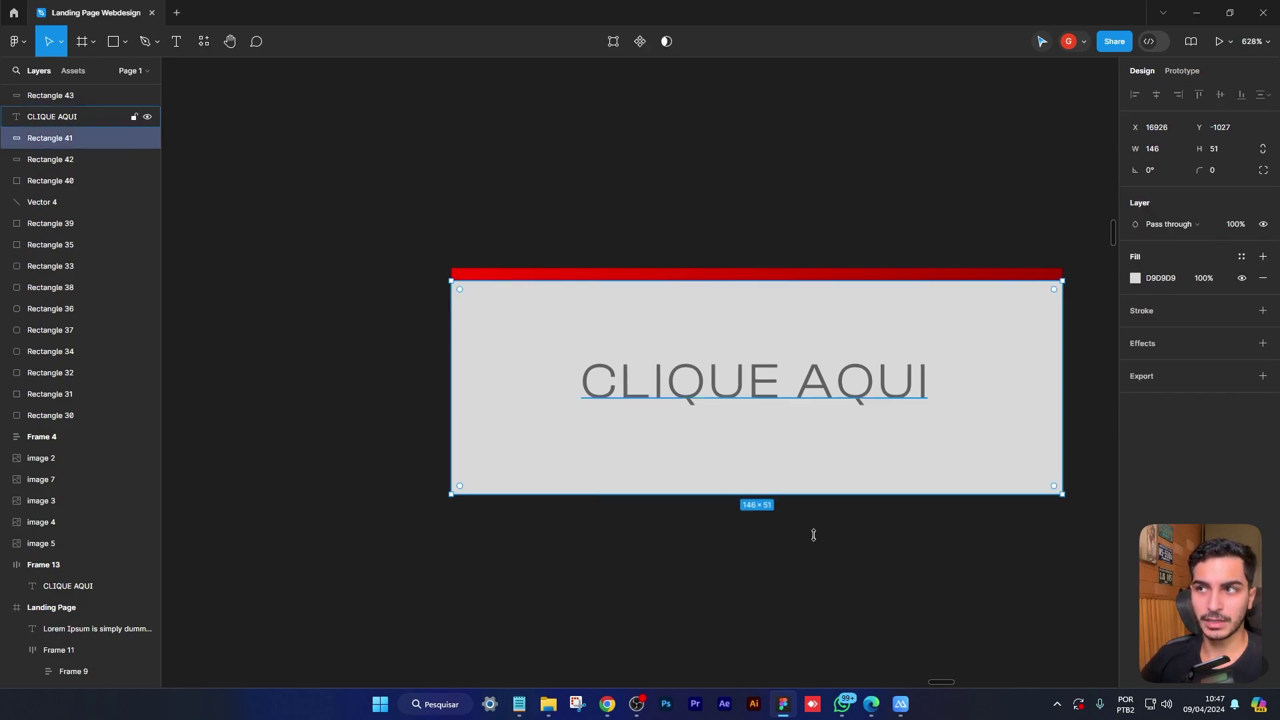
left_click(862, 600)
left_click(600, 377)
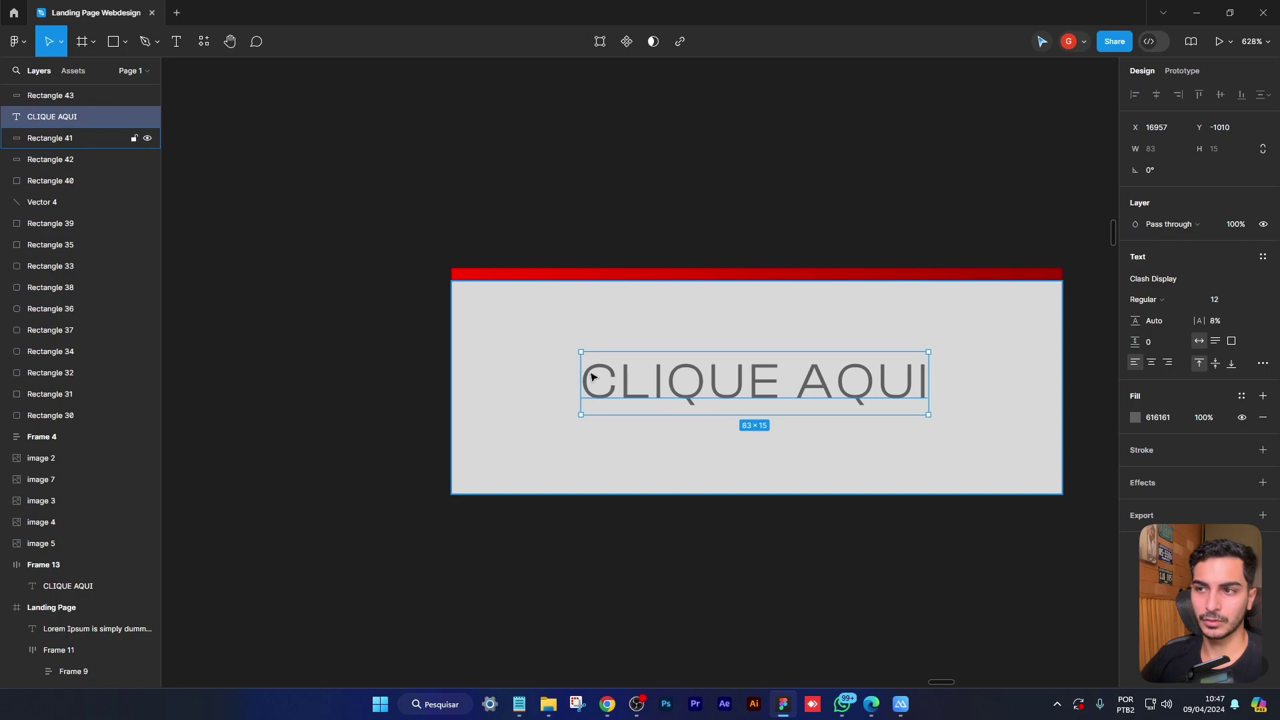
left_click(606, 468)
left_click_drag(600, 494, 604, 483)
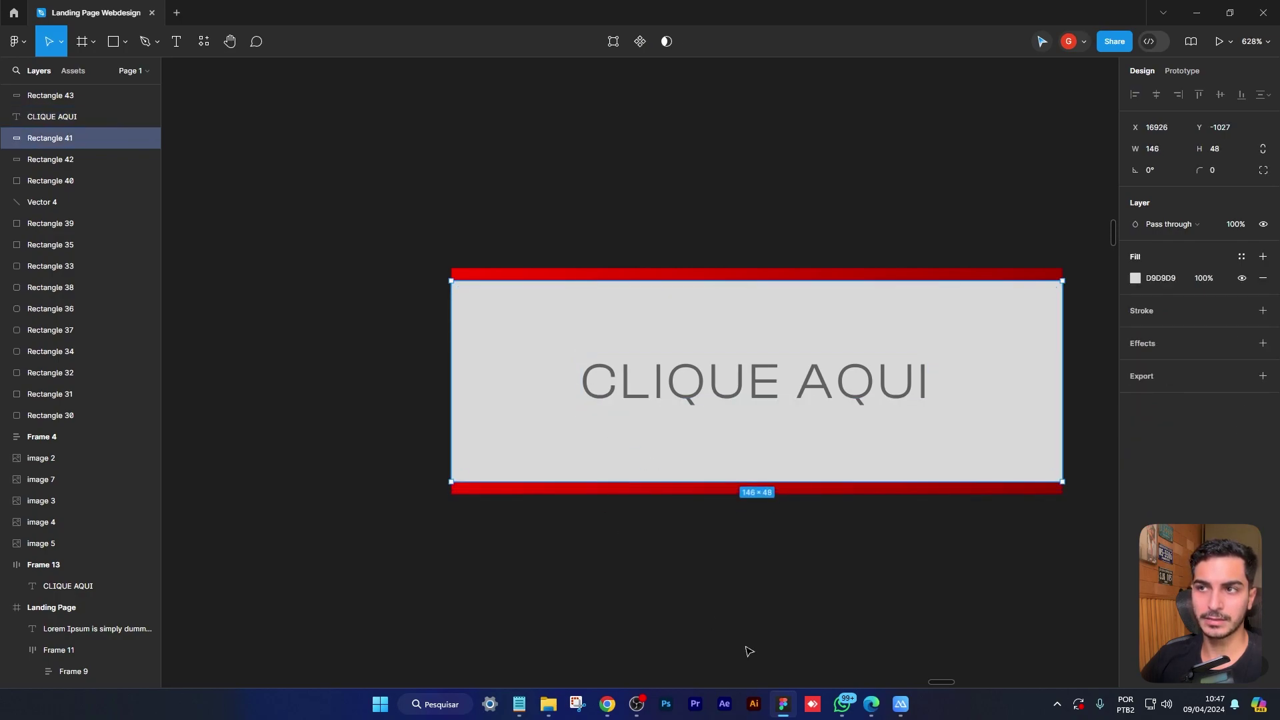
Pull the grey rectangle's left edge in by about 3 px and its right edge in slightly, exposing red on both sides
left_click_drag(448, 363, 464, 363)
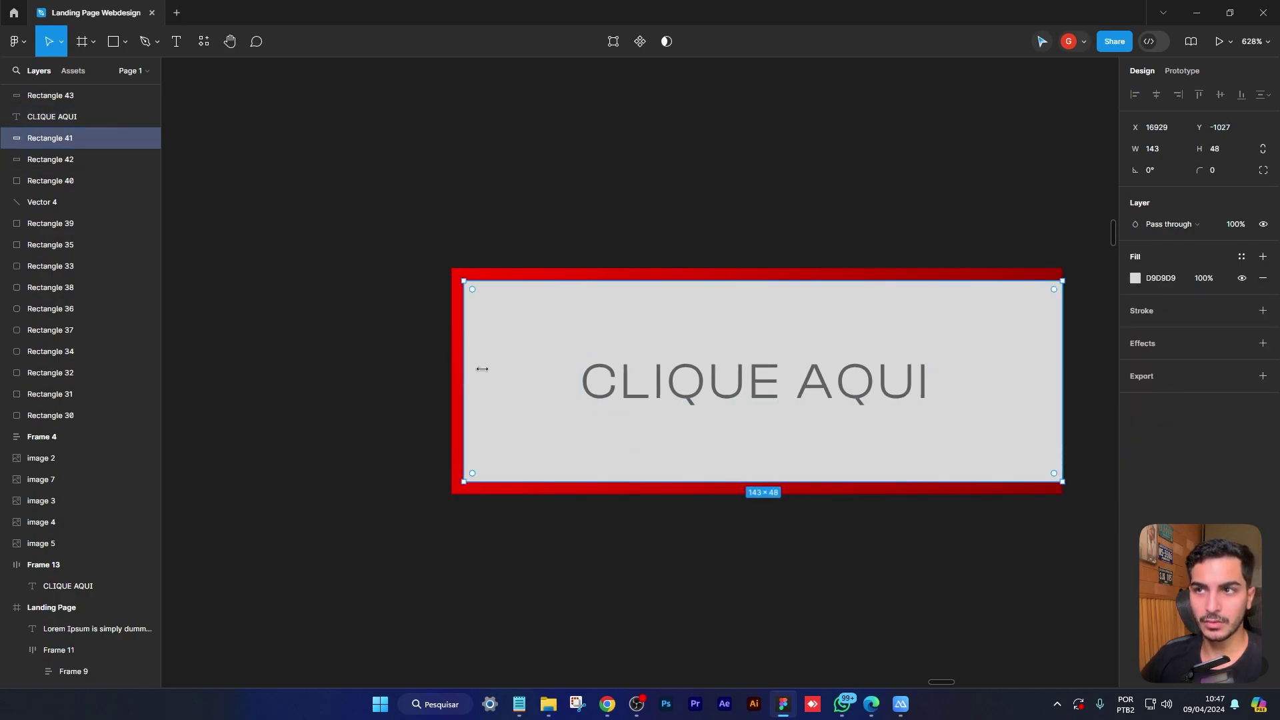
left_click_drag(1063, 384, 1047, 382)
left_click(851, 562)
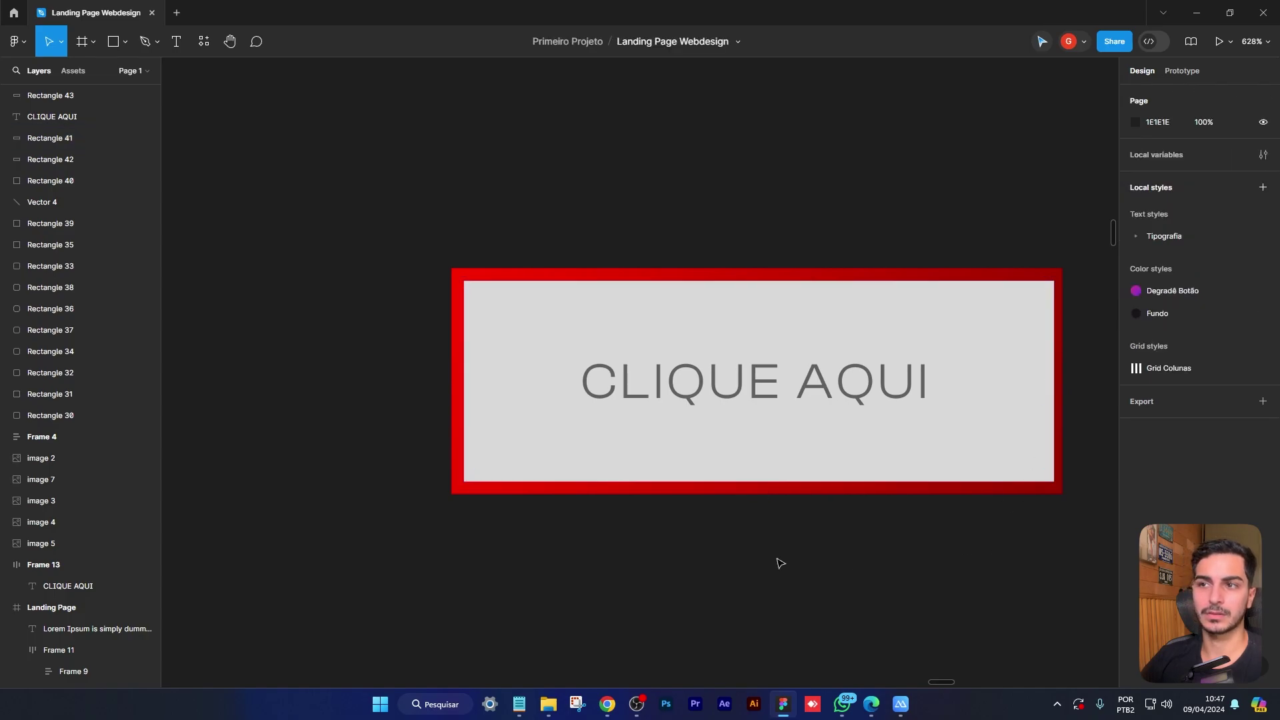
Switch to the browser and examine the Elementor button's gradient border enlarged with the editing panel hidden
key("alt+Tab")
left_click(15, 492)
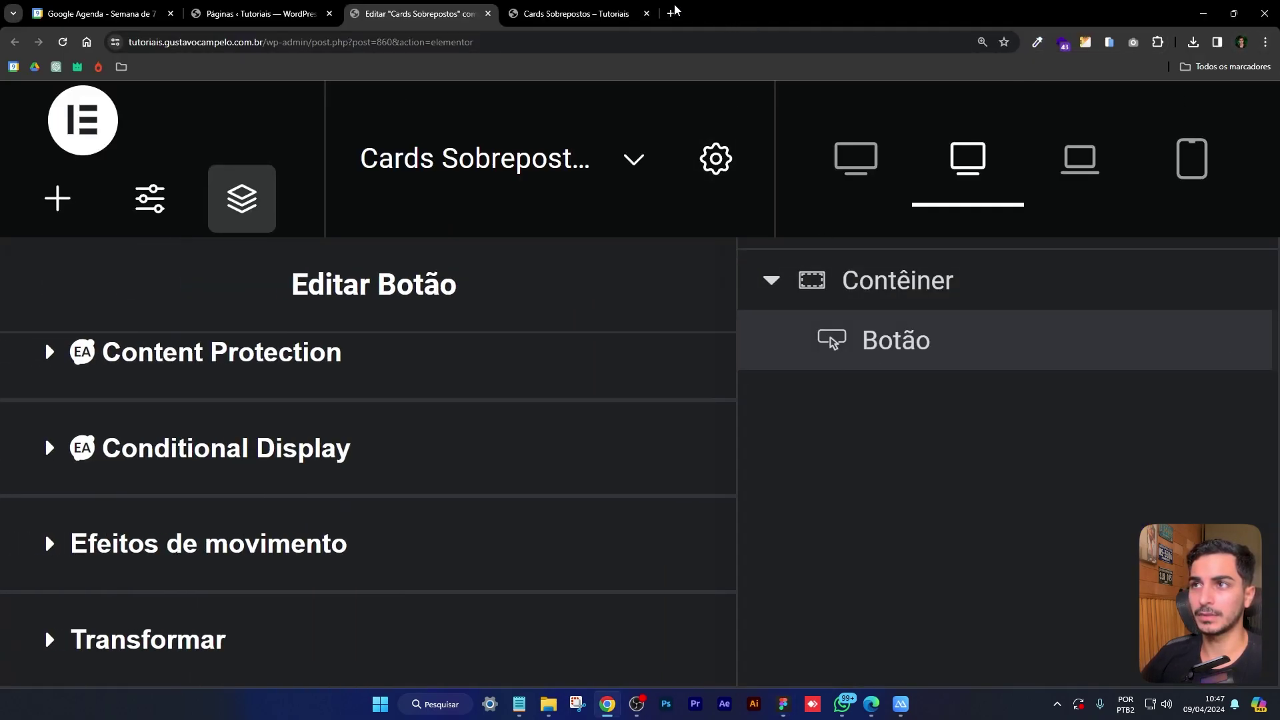
key("ctrl+0")
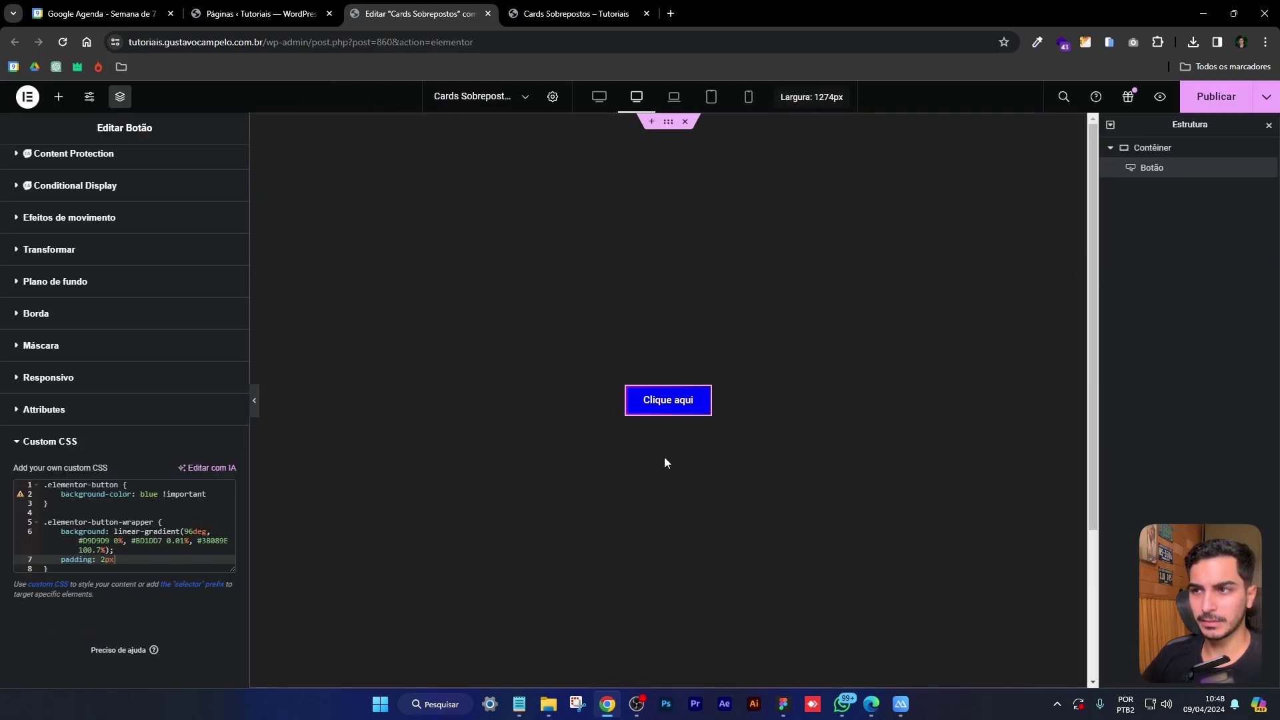
scroll(733, 417, "up", 6)
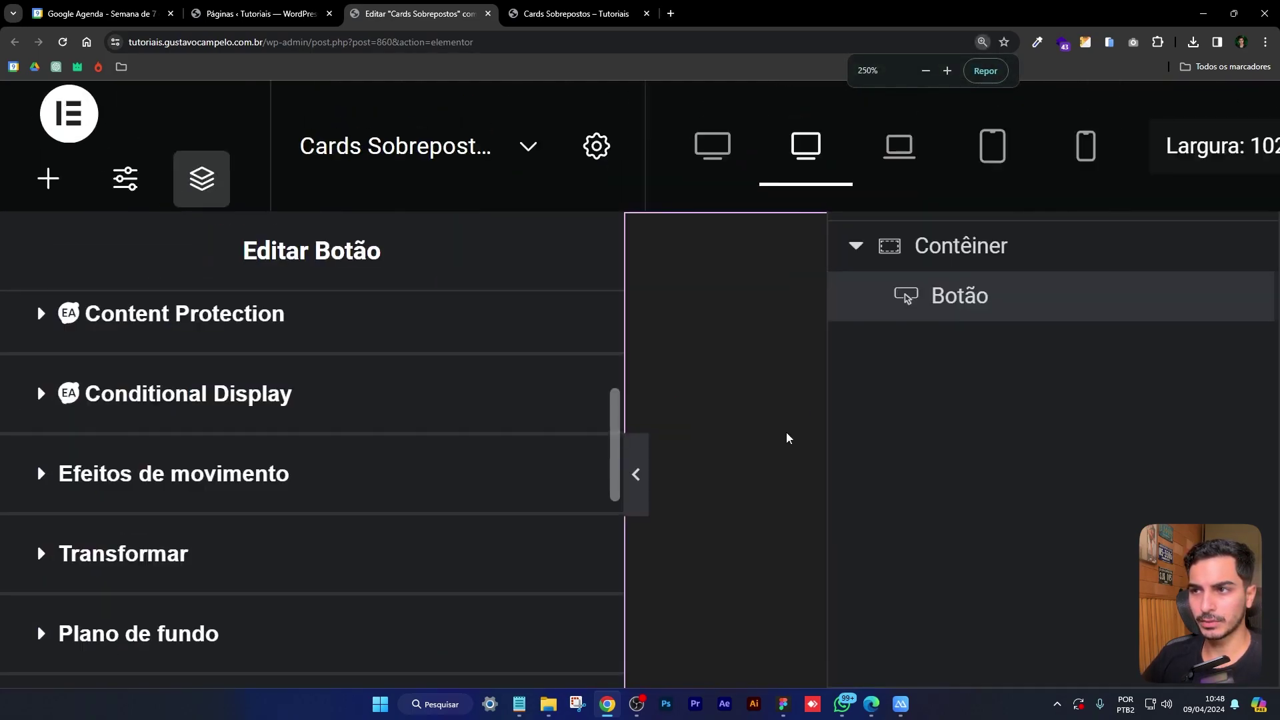
left_click(637, 476)
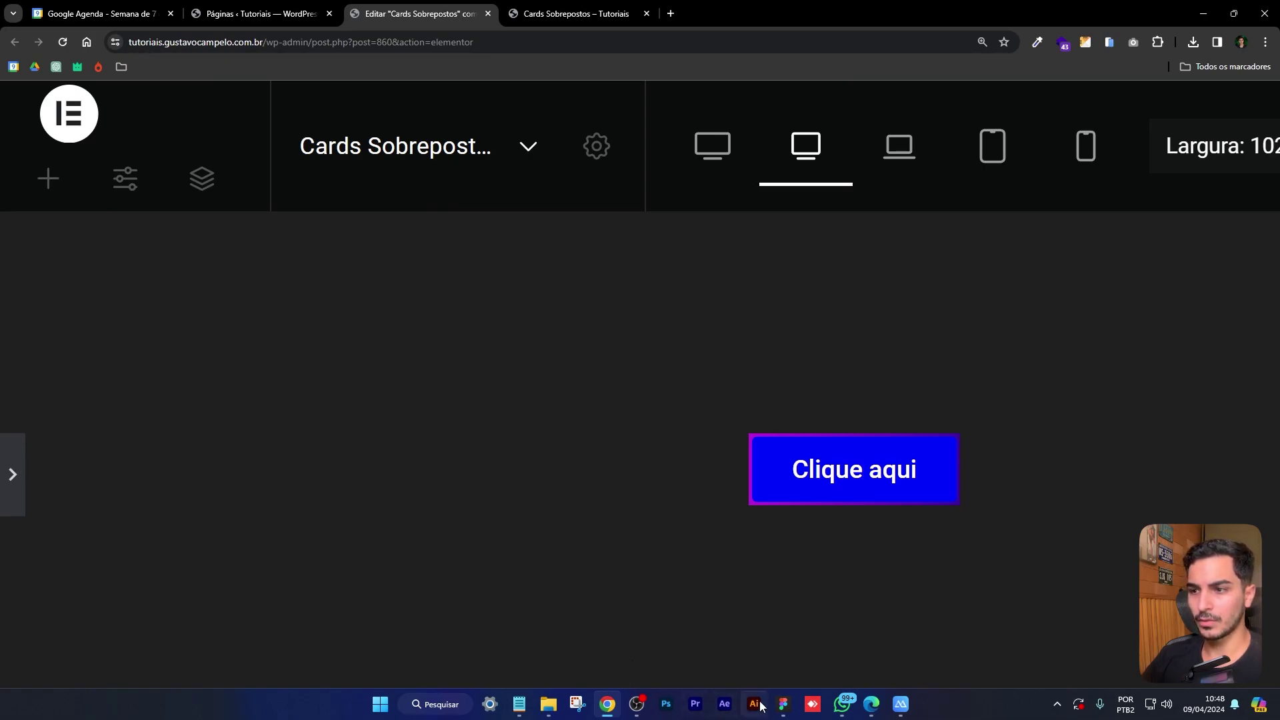
In Figma, brighten the gradient rectangle's fill, setting the end stop to 4D00EF and the start stop to C41EDF
left_click(783, 703)
left_click(860, 544)
left_click_drag(895, 590, 765, 558)
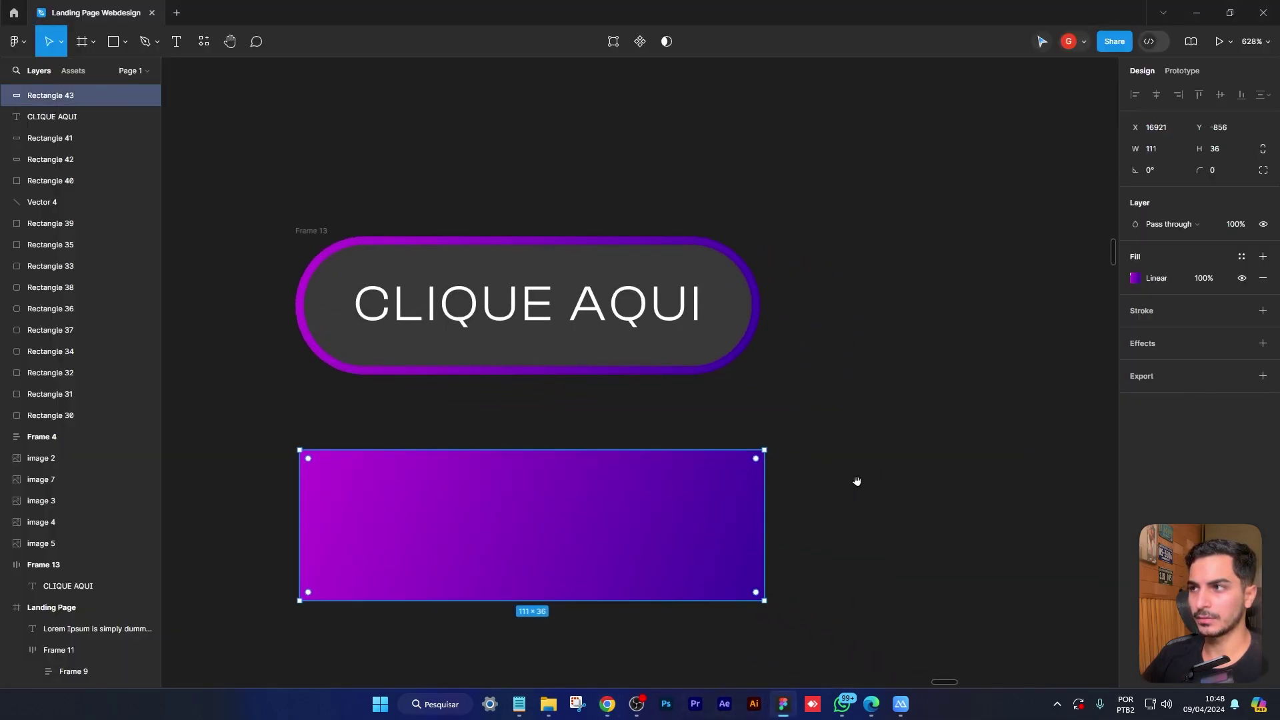
left_click(1135, 278)
left_click(1107, 312)
left_click_drag(1111, 402, 1126, 363)
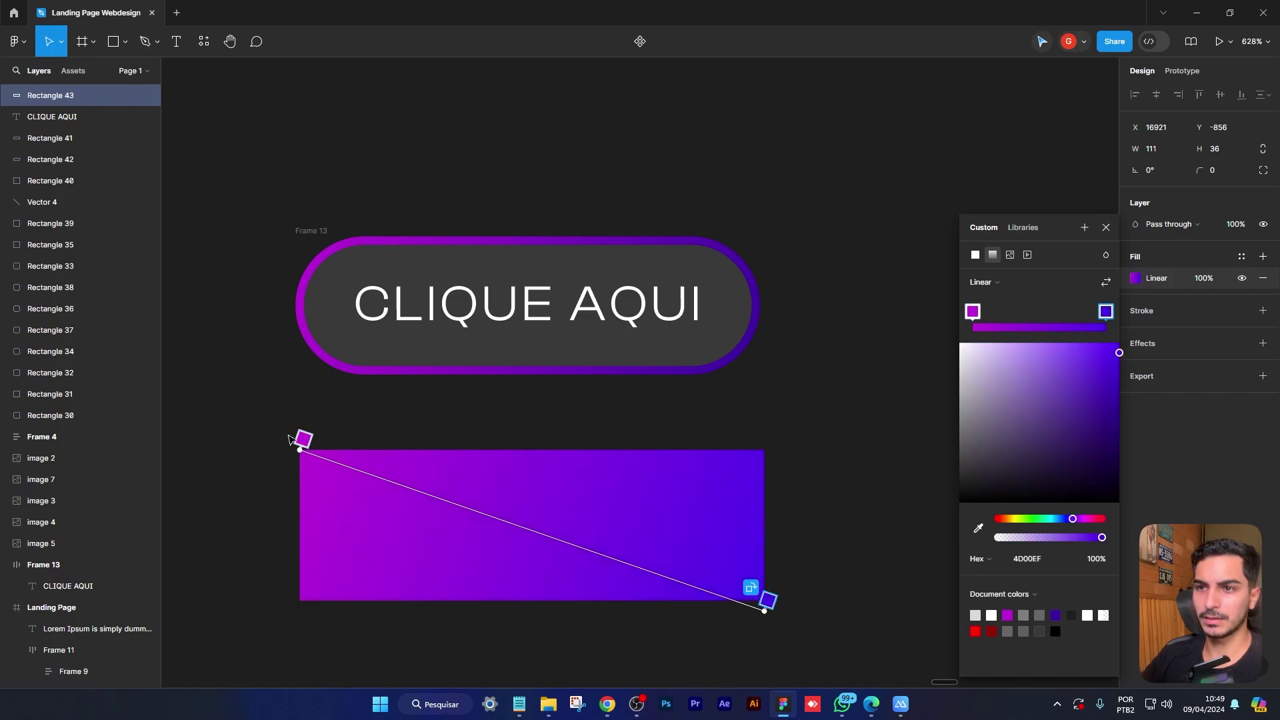
left_click(301, 438)
Copy the rectangle's updated linear-gradient CSS from Dev Mode and replace the .elementor-button-wrapper background with it in the browser's custom CSS
left_click(1157, 41)
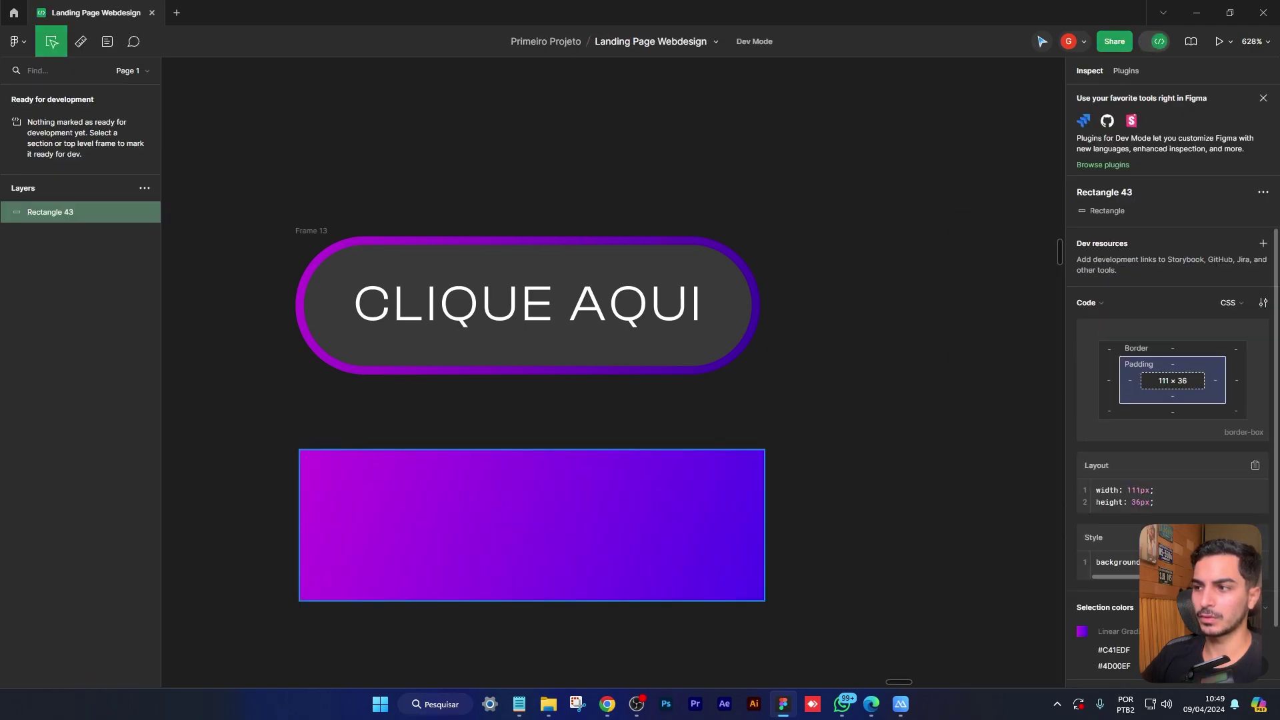
key("alt+Tab")
scroll(590, 511, "down", 2)
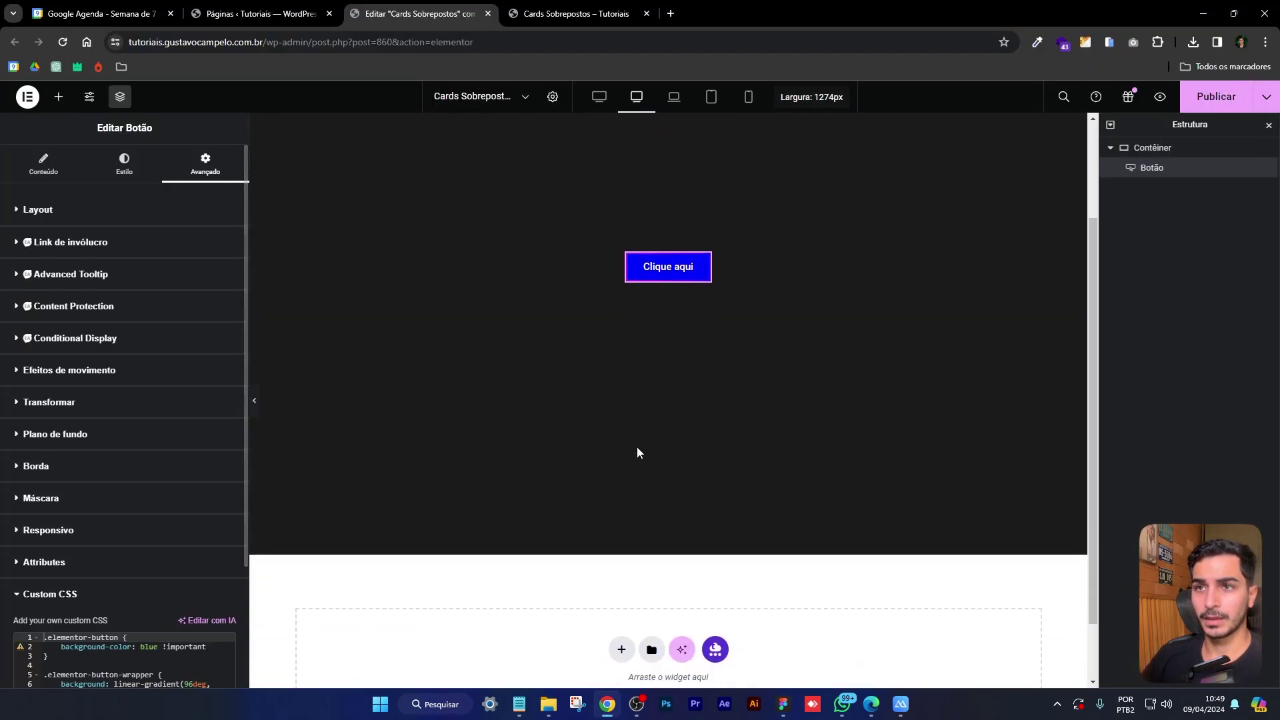
scroll(610, 454, "up", 2)
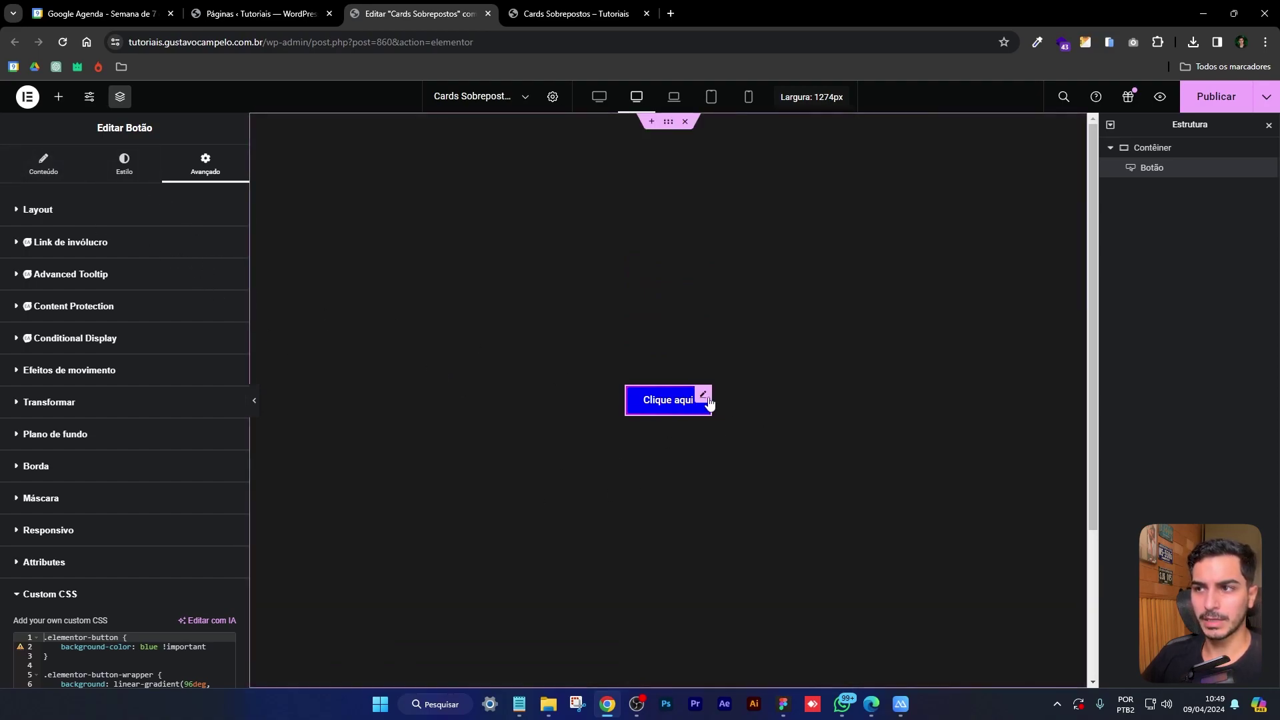
Set the button's padding to 16 px at top and bottom and 30 px at right and left
left_click(134, 164)
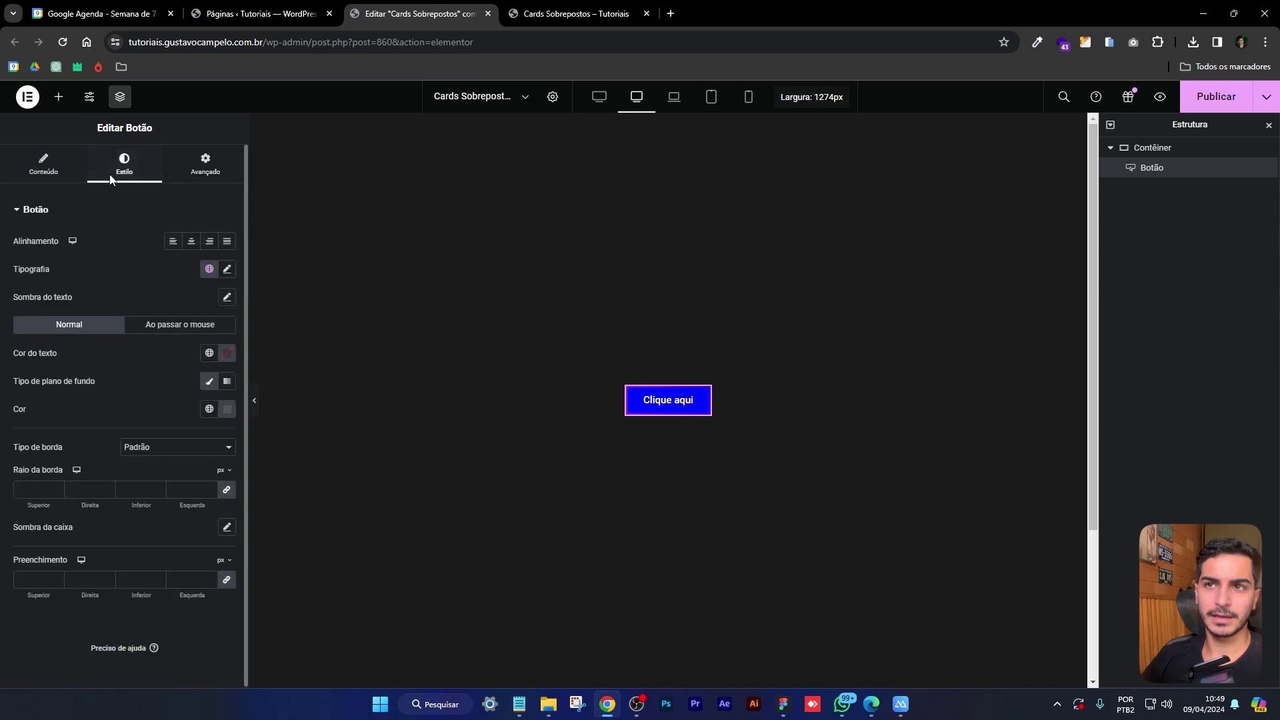
left_click(56, 578)
type("1")
left_click(56, 577)
left_click(56, 578)
left_click(56, 577)
left_click(56, 577)
left_click(56, 577)
left_click(56, 577)
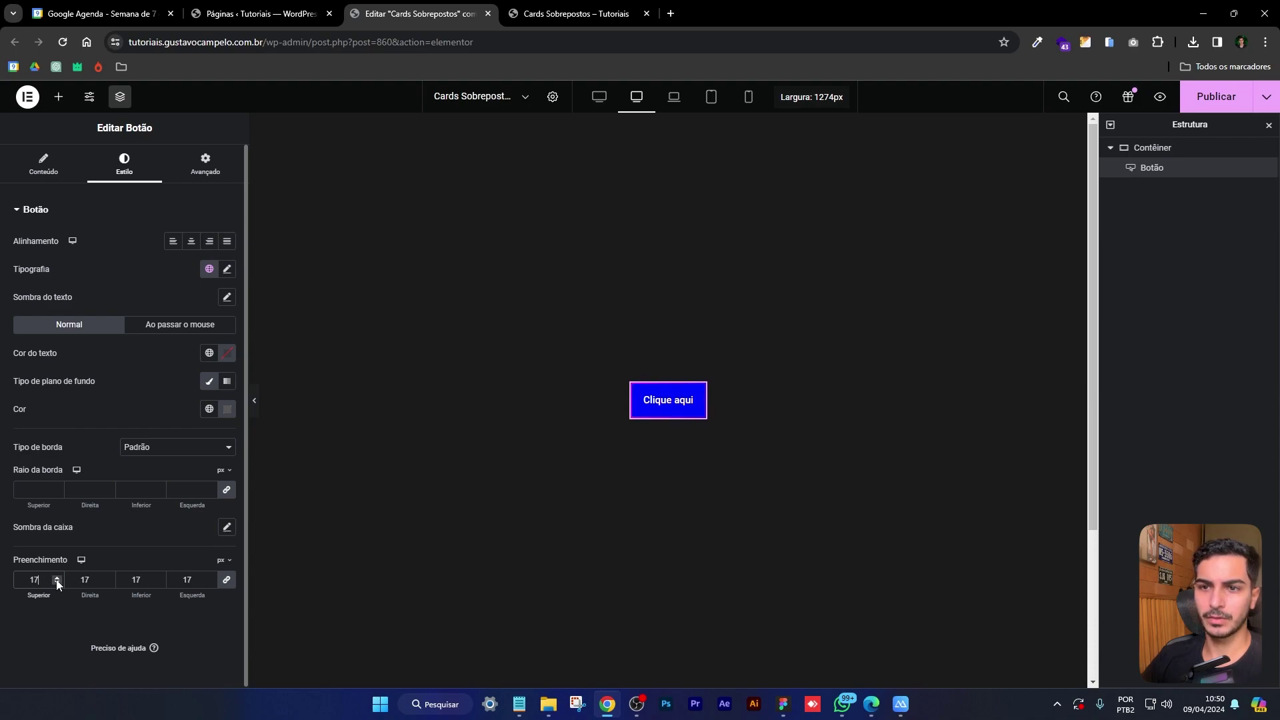
left_click(56, 583)
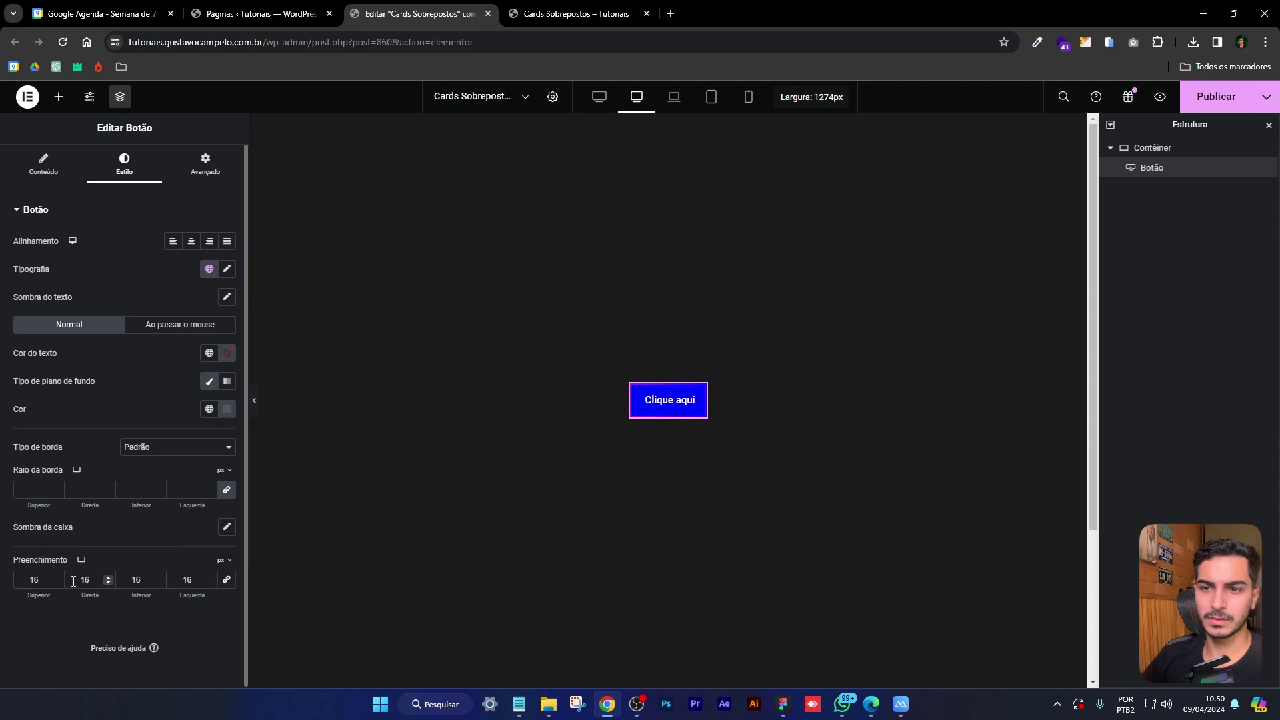
type("30")
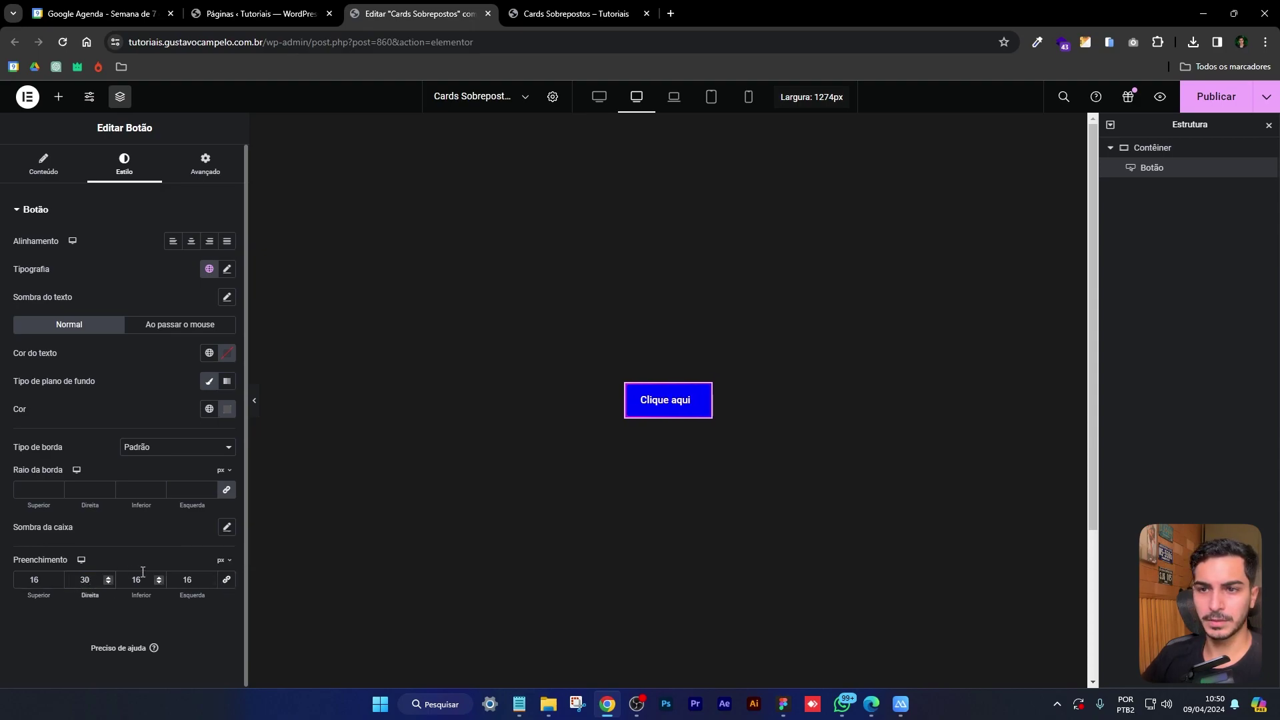
double_click(194, 580)
type("30")
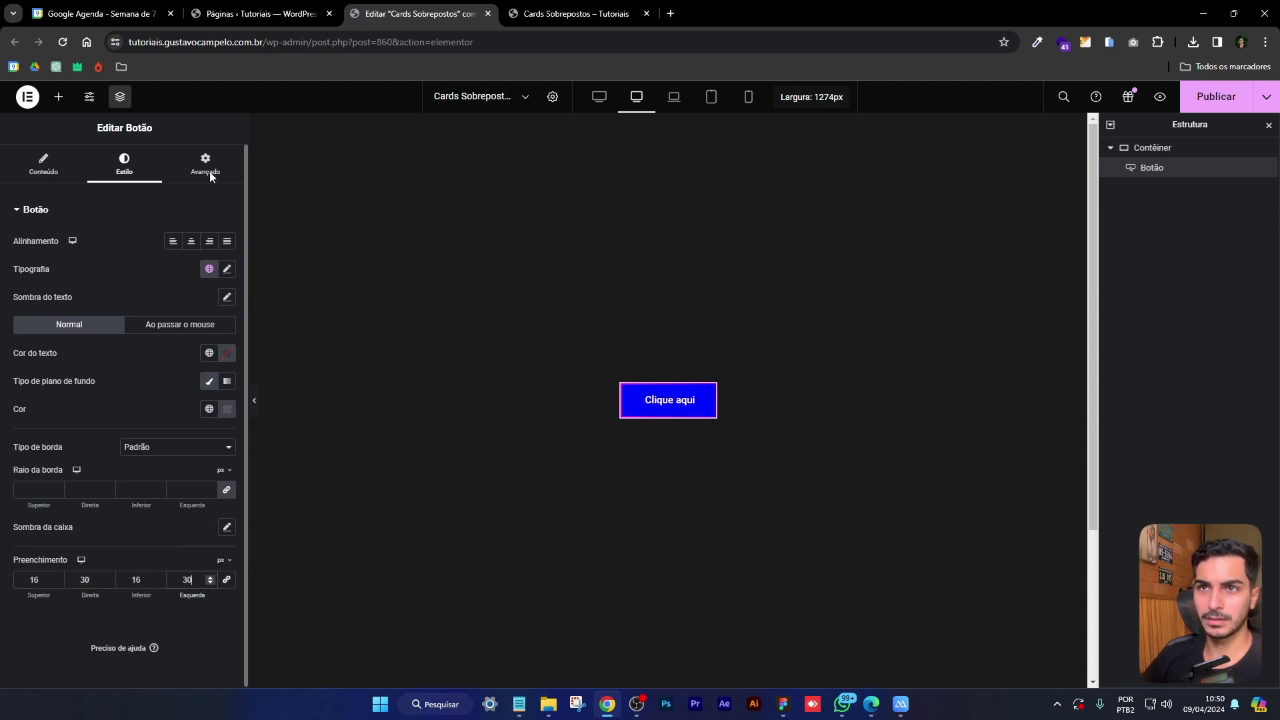
Change the button's text to "CLIQUE AQUI"
left_click(43, 165)
triple_click(161, 270)
type("cliquie i")
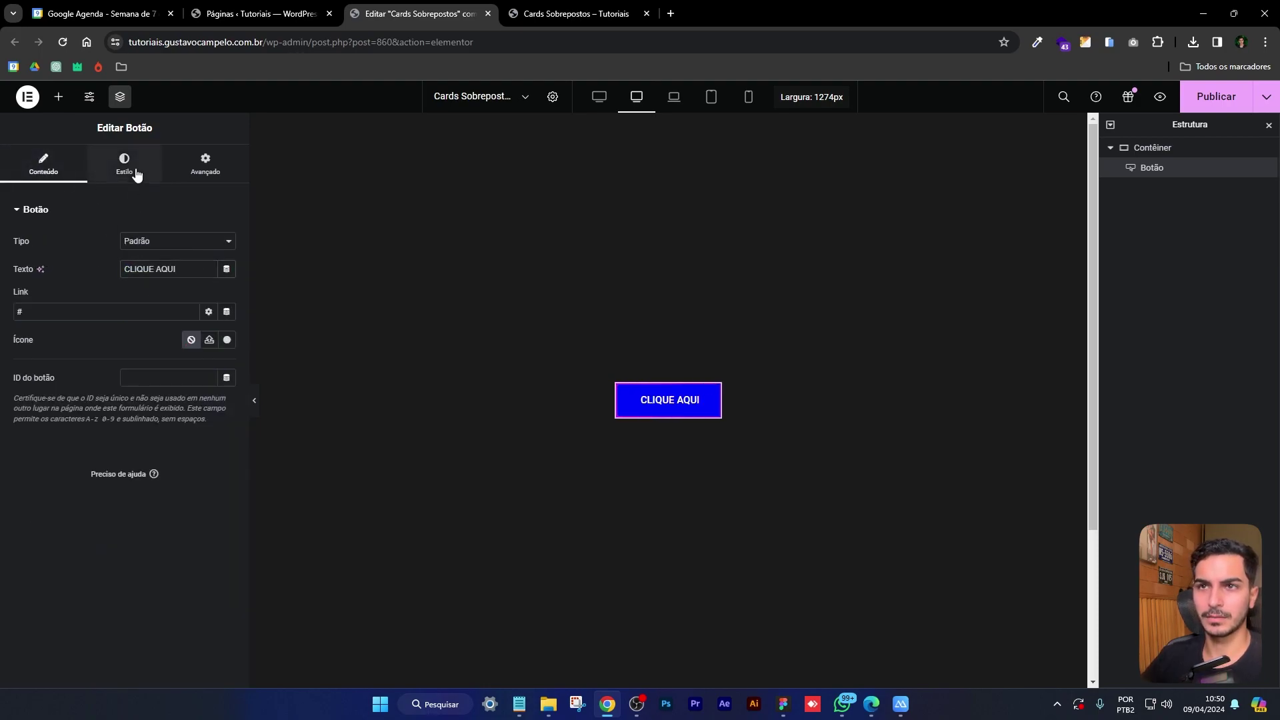
Set the button's typography to the Clash font family, size 16 px, with letter spacing of about 1.6 px
left_click(135, 172)
left_click(227, 269)
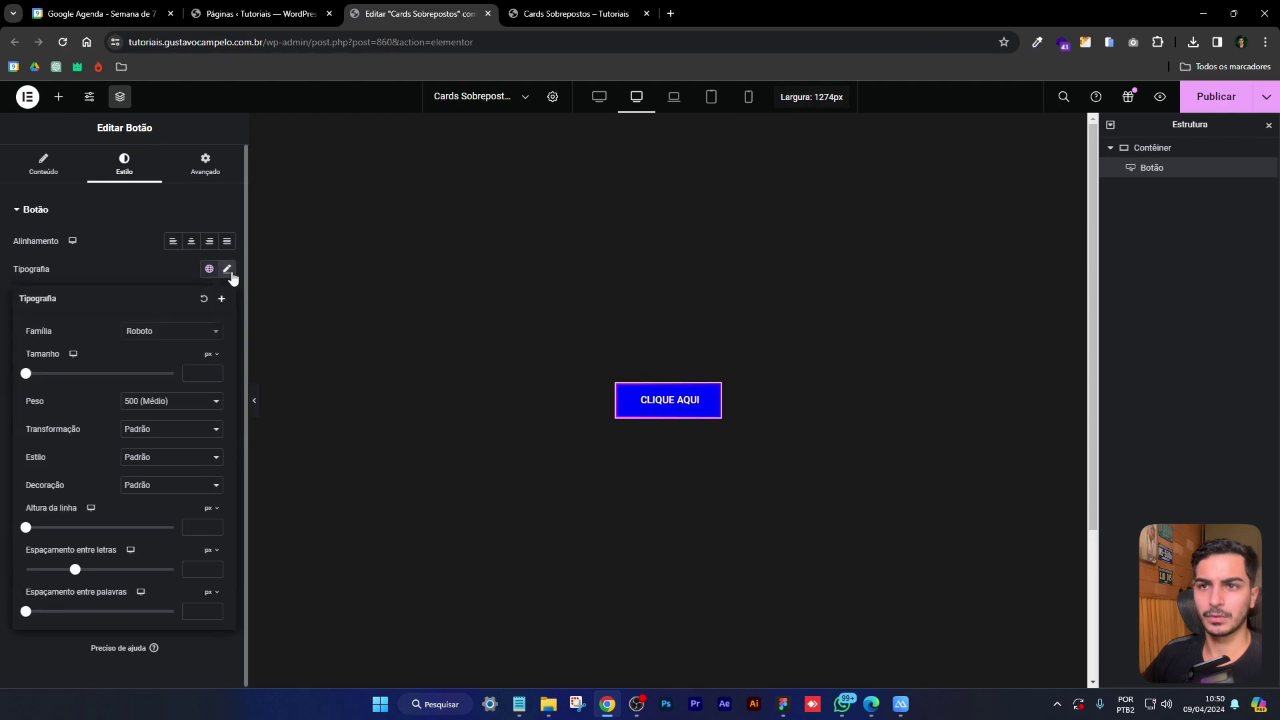
left_click(188, 331)
type("clash")
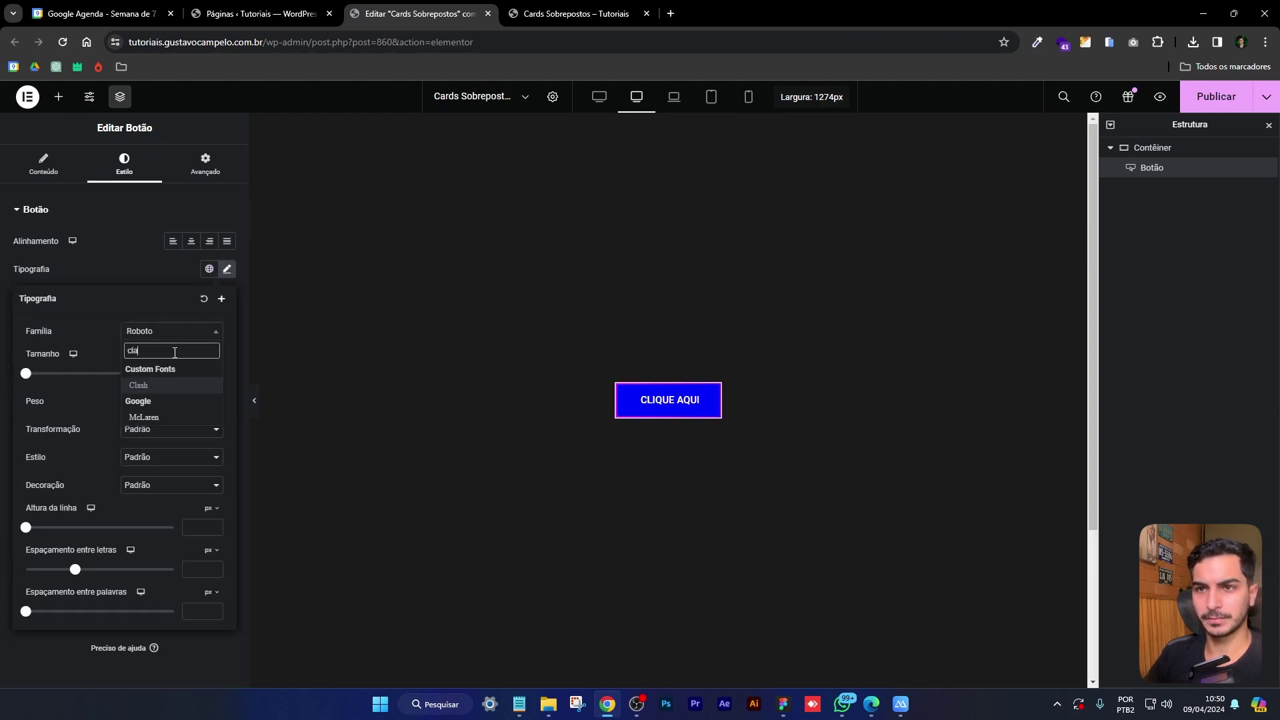
left_click(159, 385)
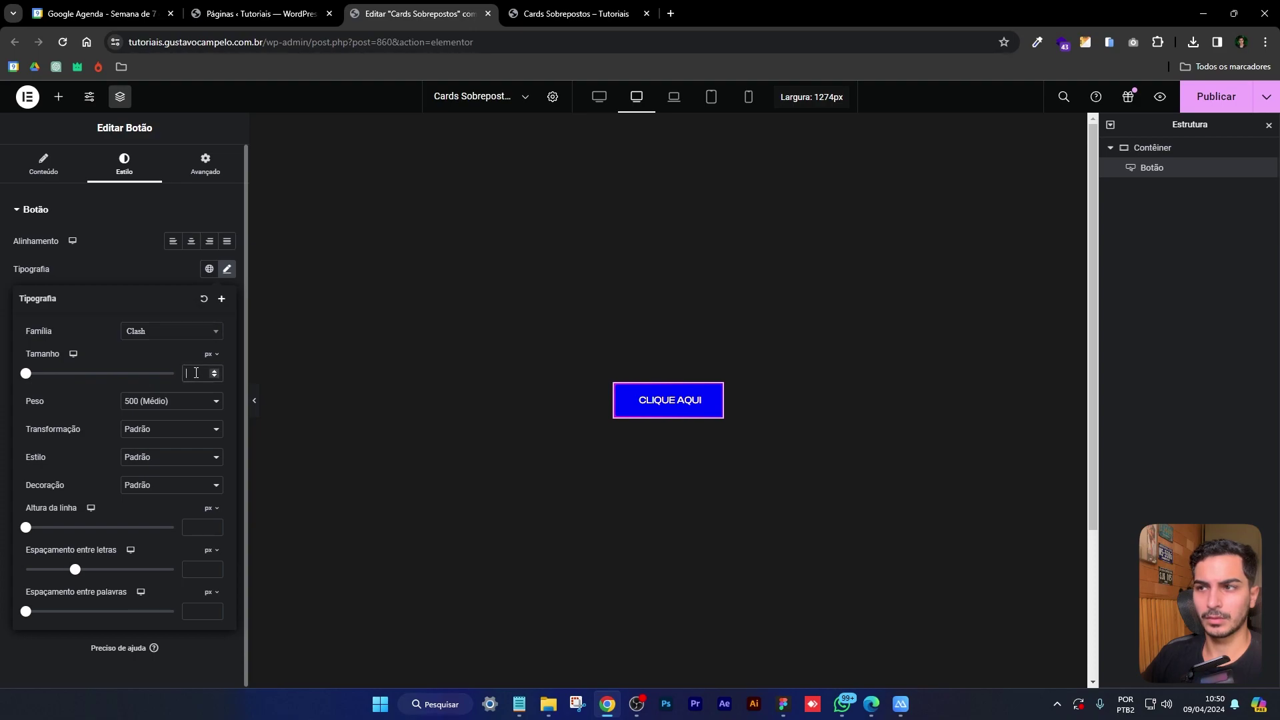
type("16")
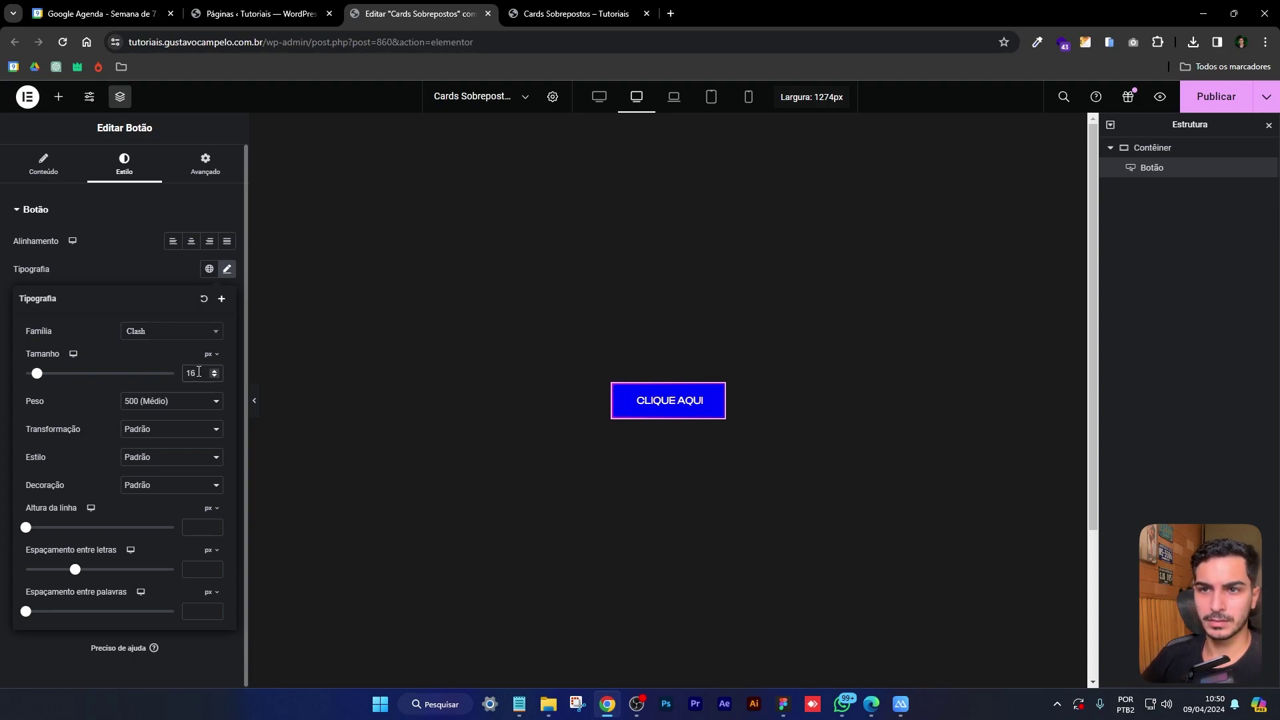
left_click_drag(76, 571, 91, 572)
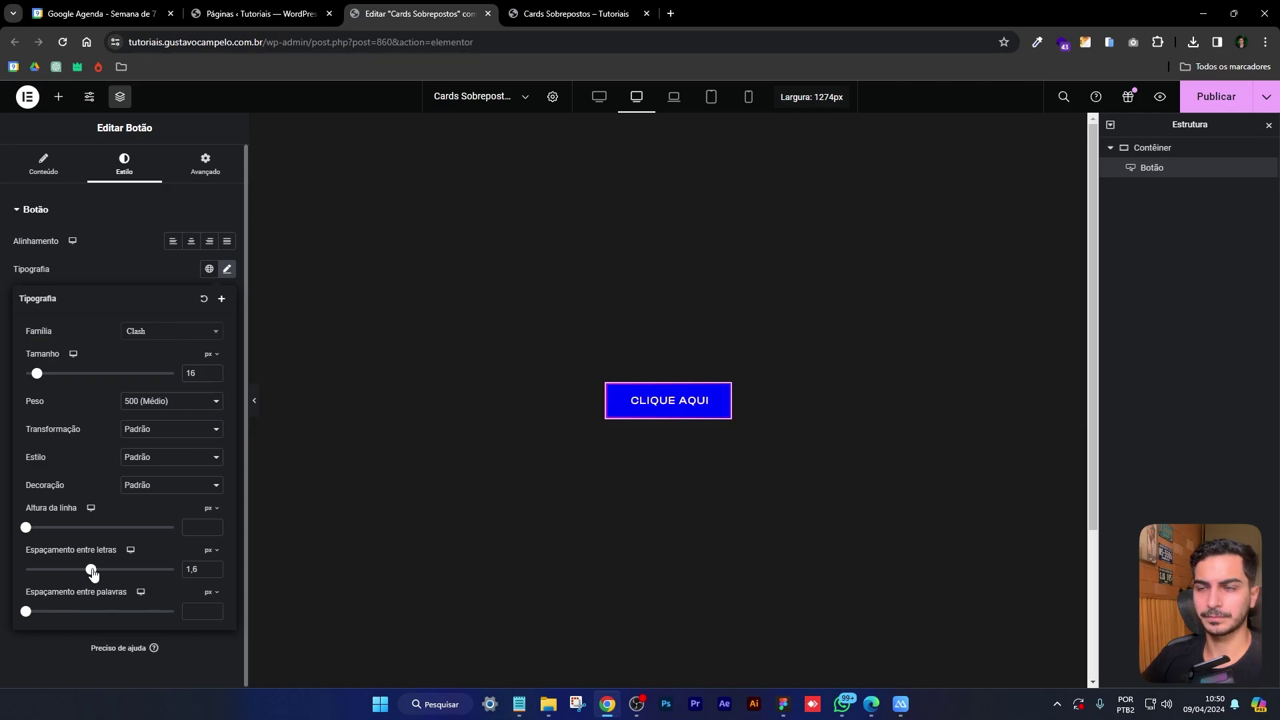
Sample the dark page background with the eyedropper and replace blue with #1B1B1B in the .elementor-button background-color rule
left_click(205, 163)
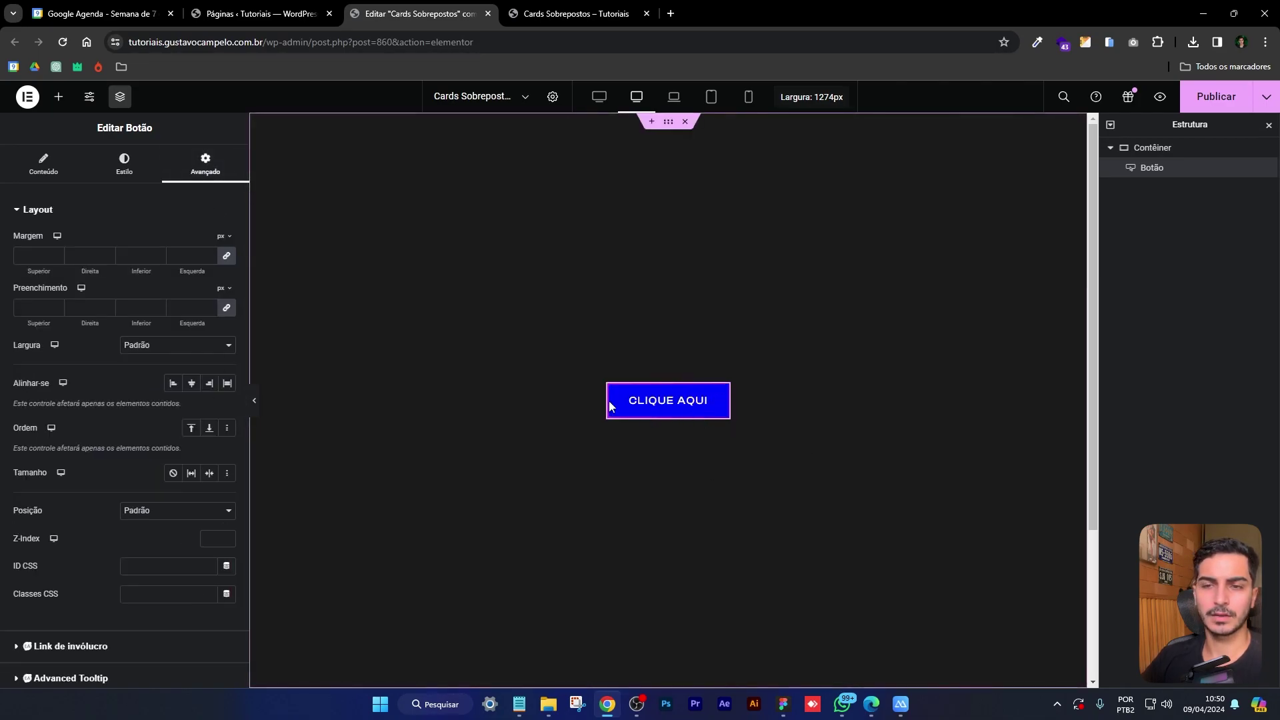
scroll(114, 433, "down", 6)
left_click(84, 604)
scroll(131, 513, "down", 2)
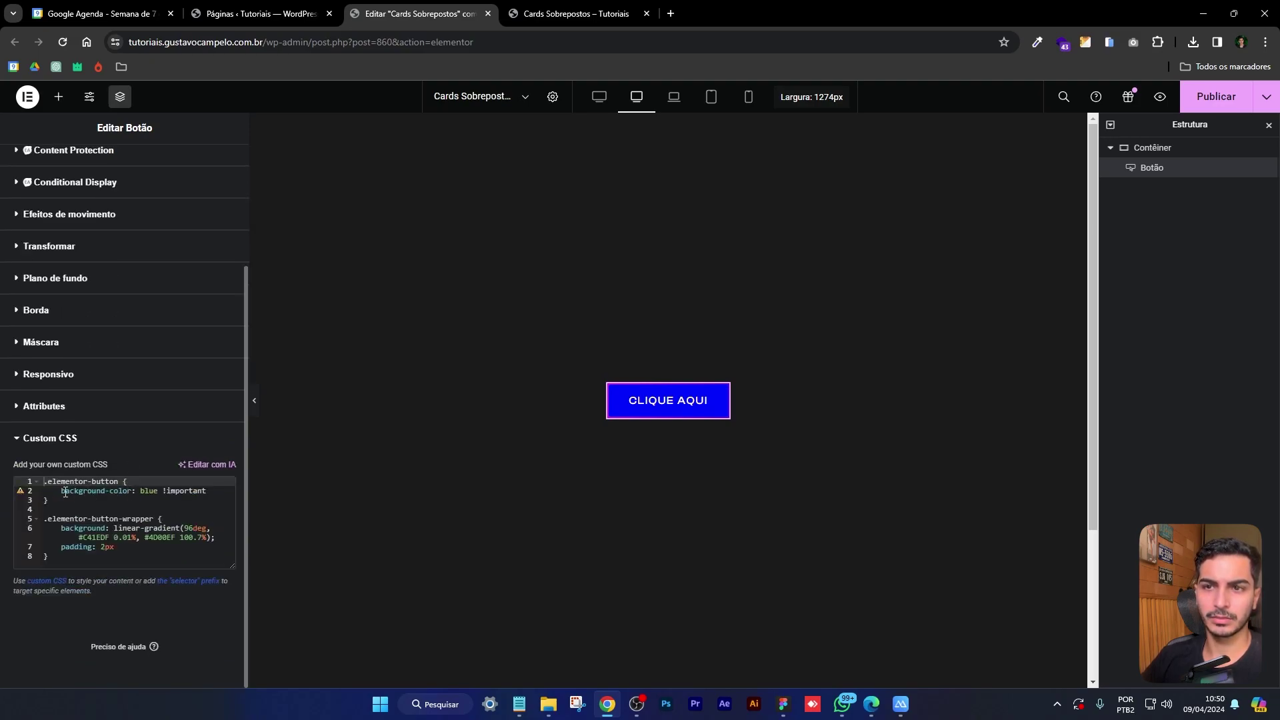
left_click(142, 491)
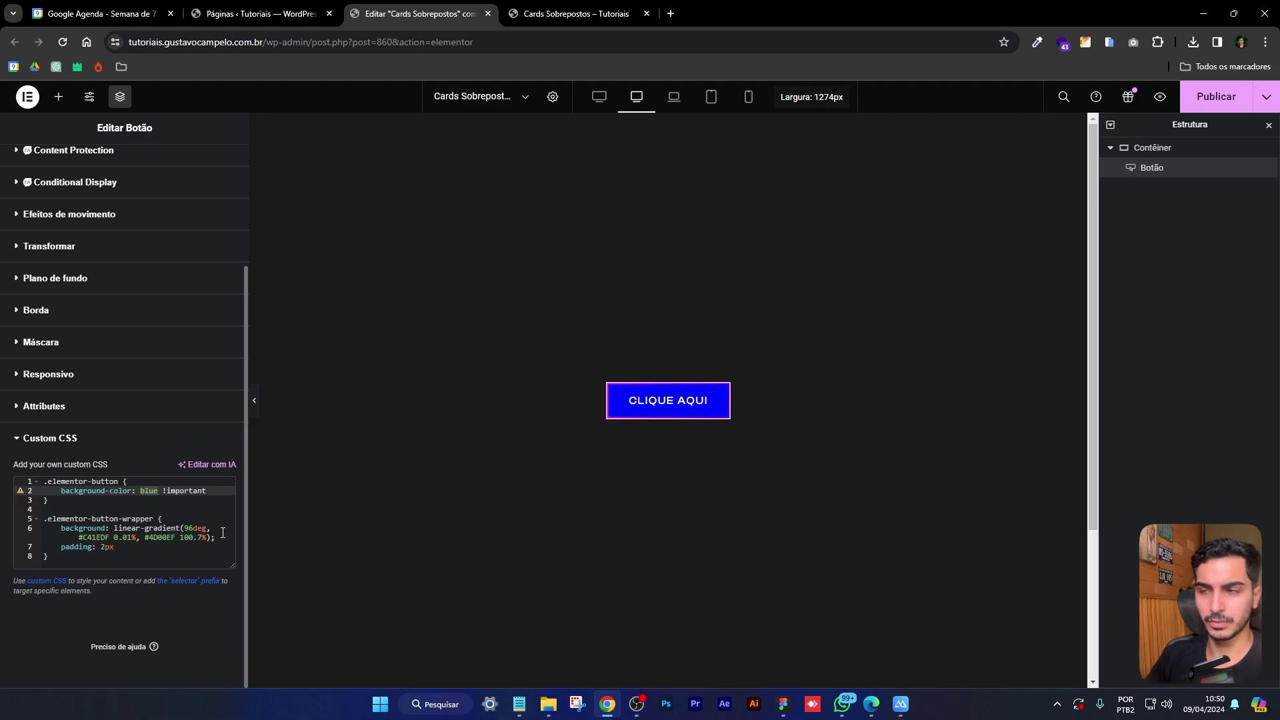
left_click(1037, 42)
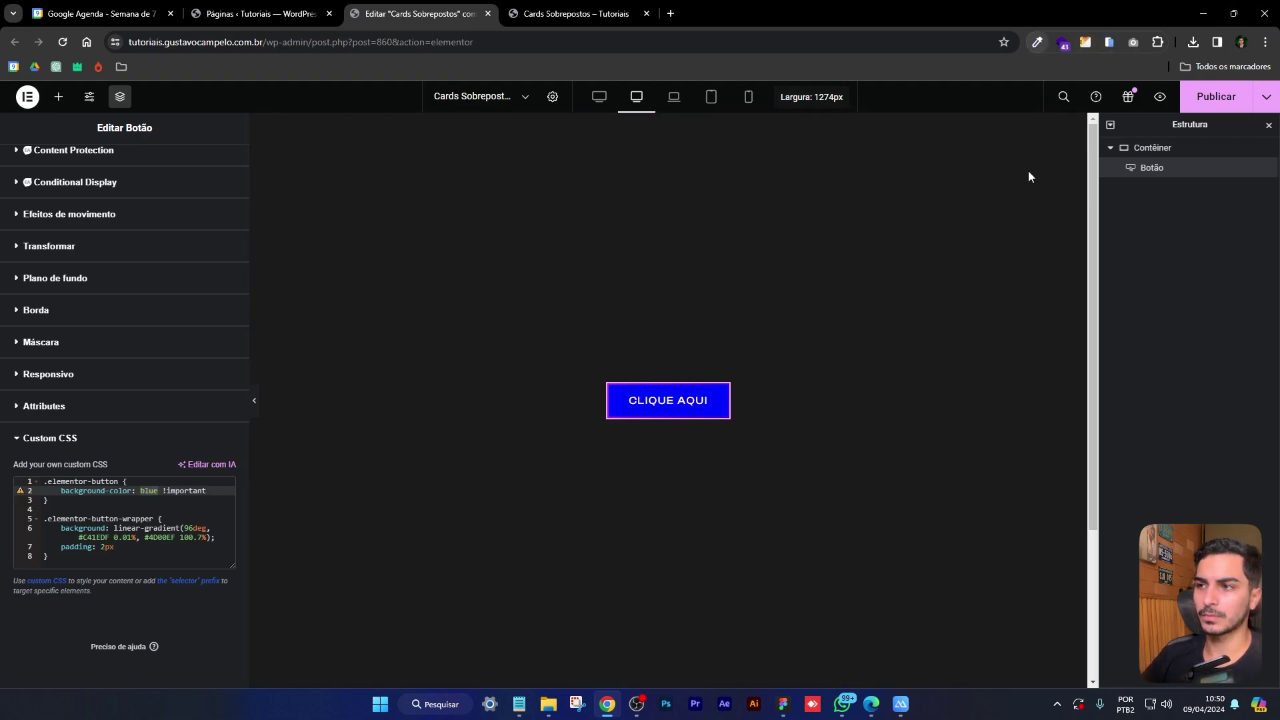
left_click(827, 378)
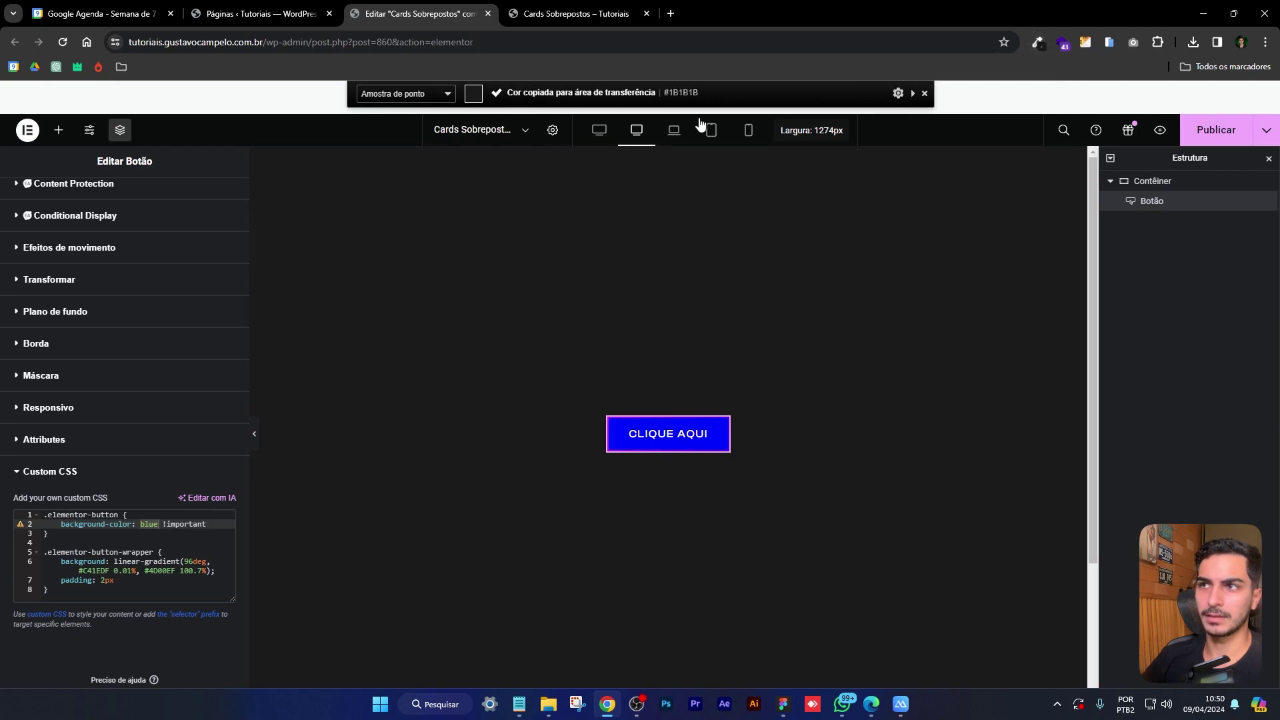
left_click(149, 528)
double_click(149, 490)
type("#1B1B1B")
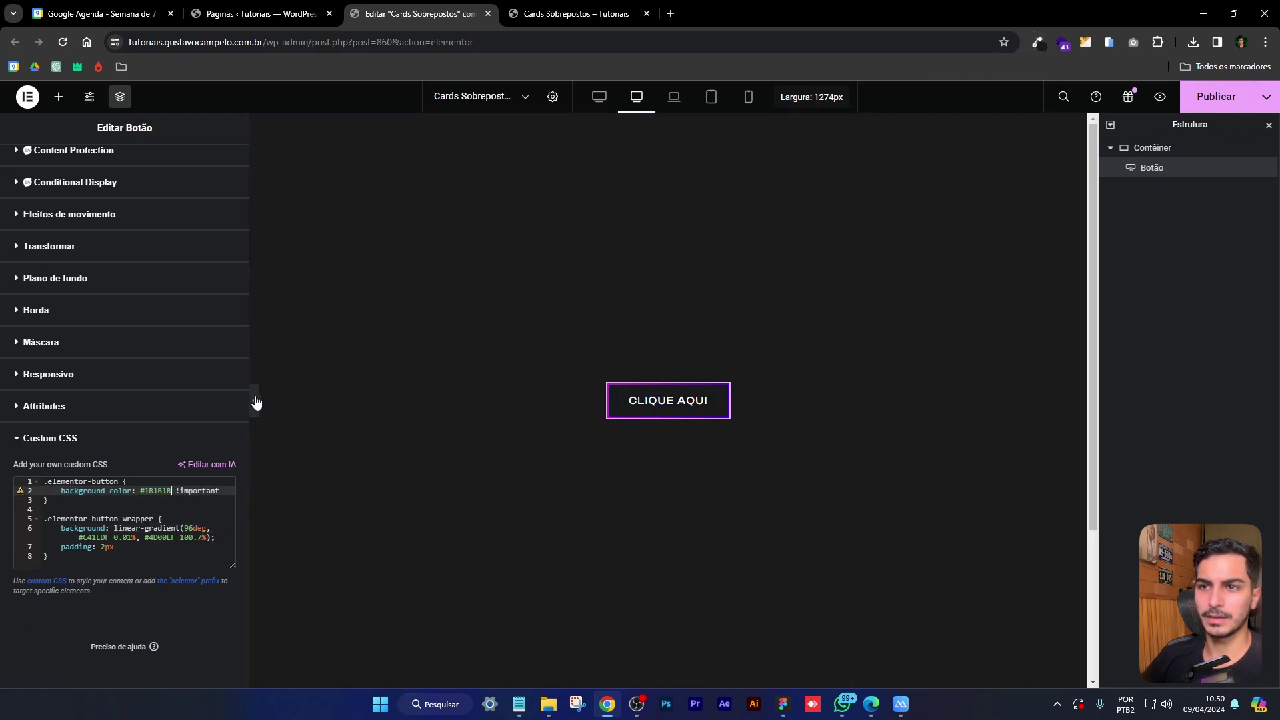
View the finished gradient border with the editing panel hidden, restore the panel and switch to the Figma design for comparison
left_click(254, 400)
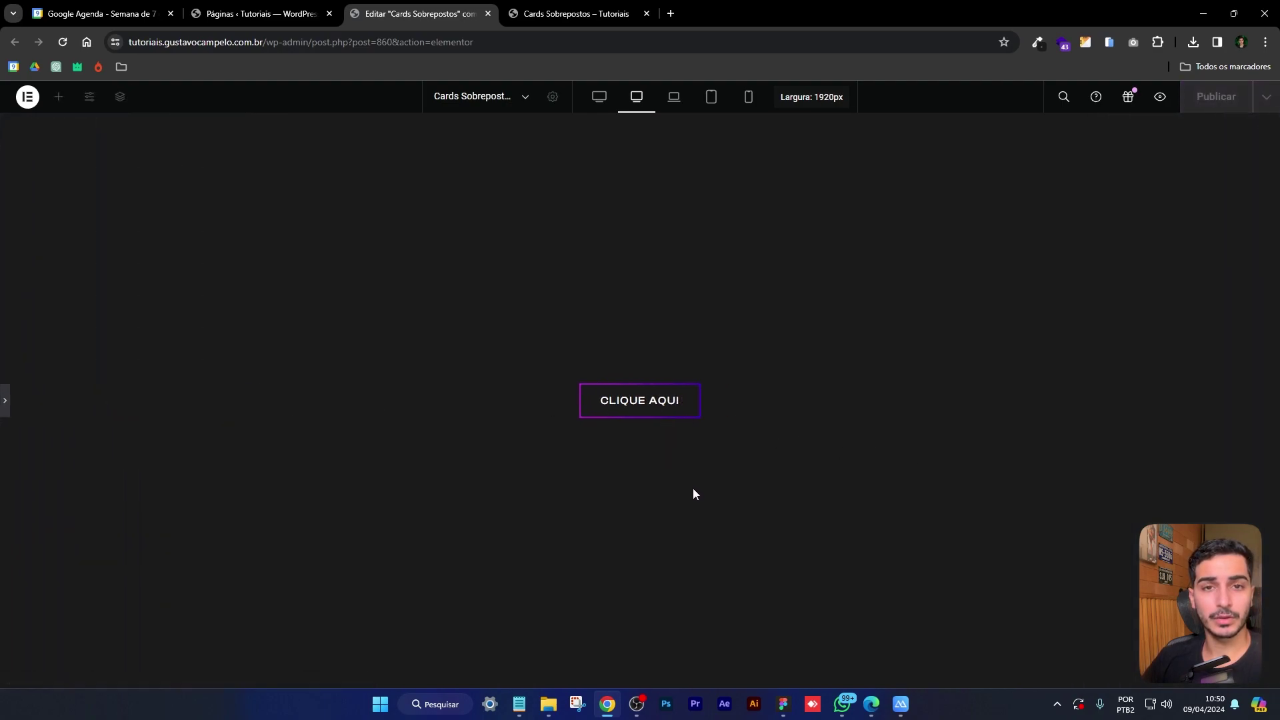
left_click(6, 401)
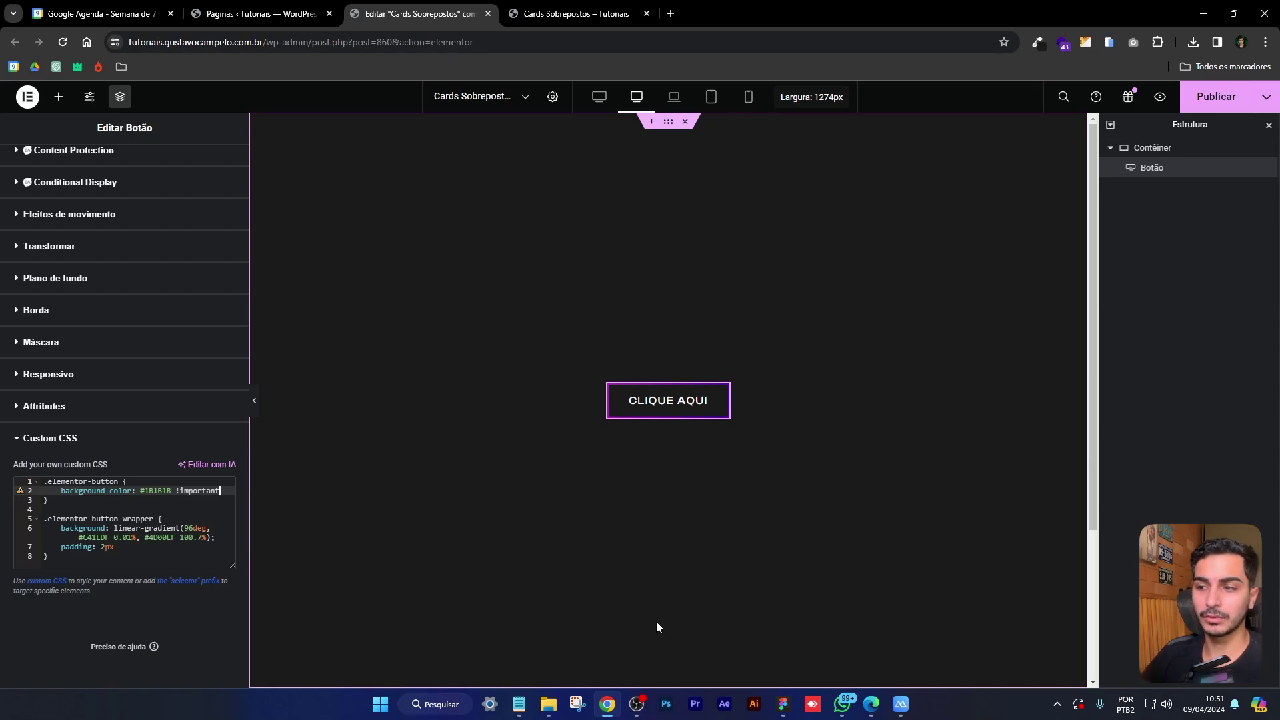
key("alt+Tab")
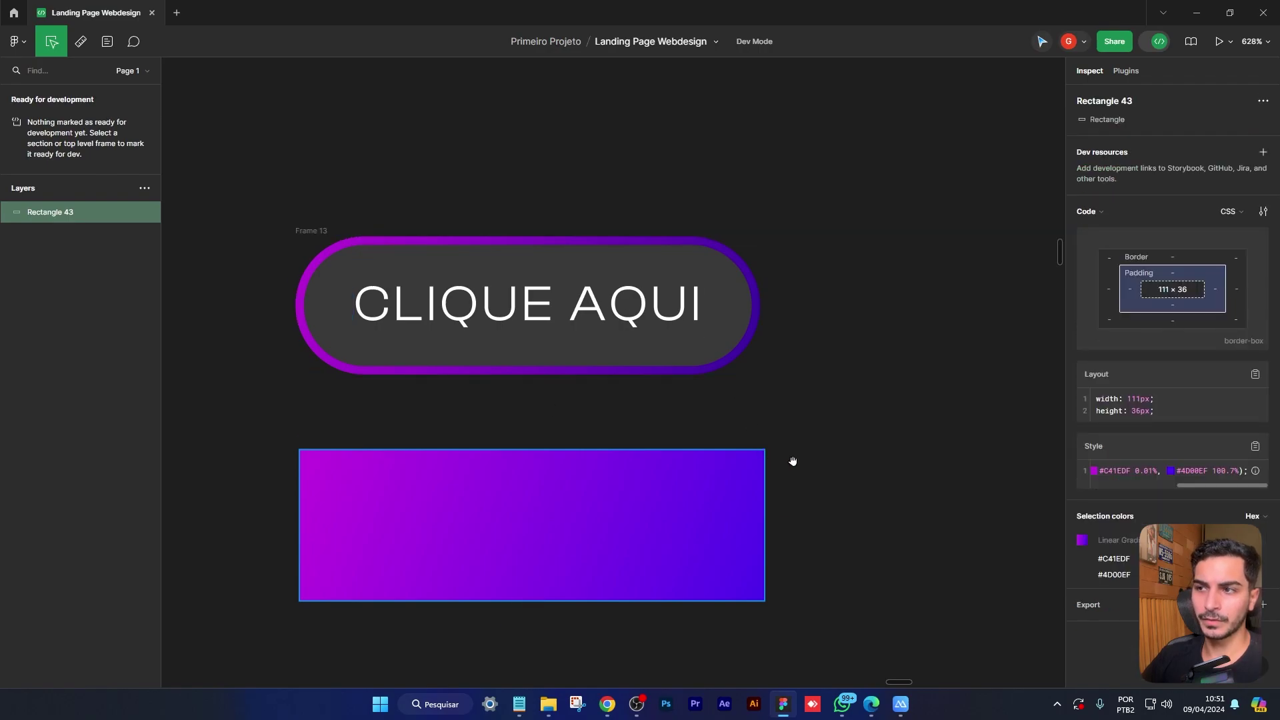
Leave Dev Mode and round all corners of the grey inner rectangle in the red button mock-up
scroll(819, 467, "up", 10)
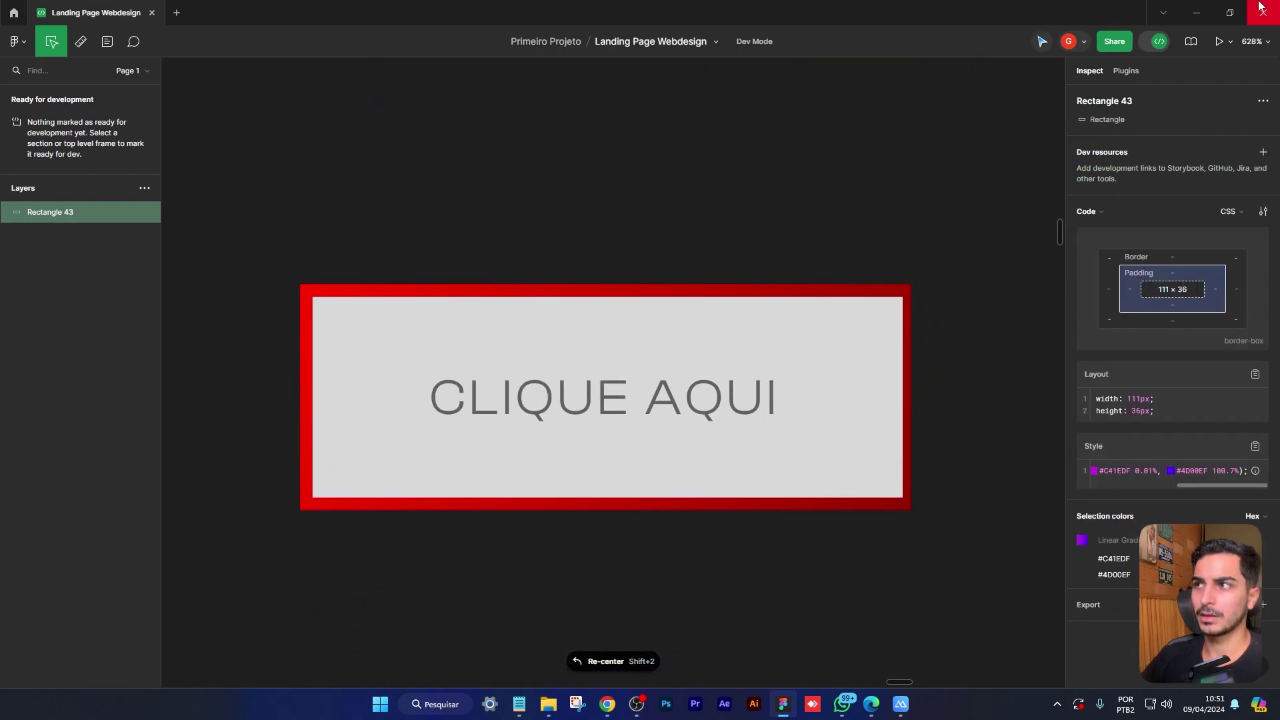
left_click(1161, 41)
left_click(407, 323)
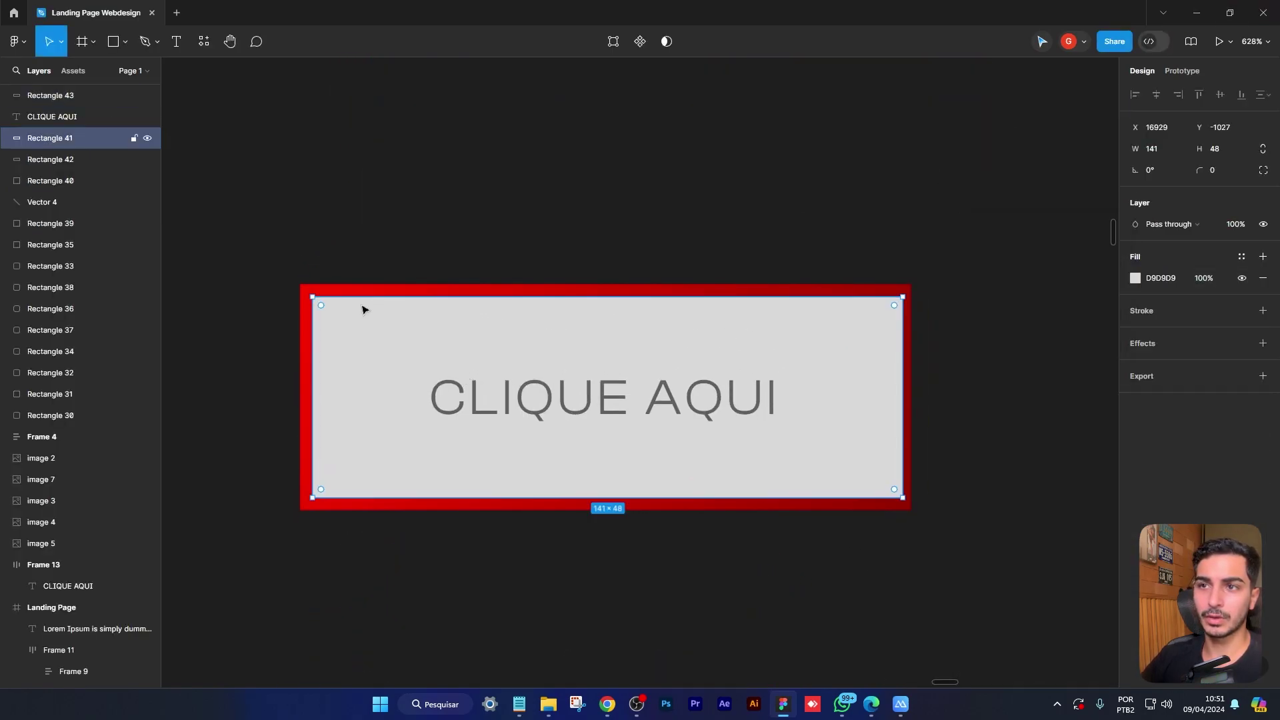
left_click_drag(323, 308, 360, 336)
left_click(546, 194)
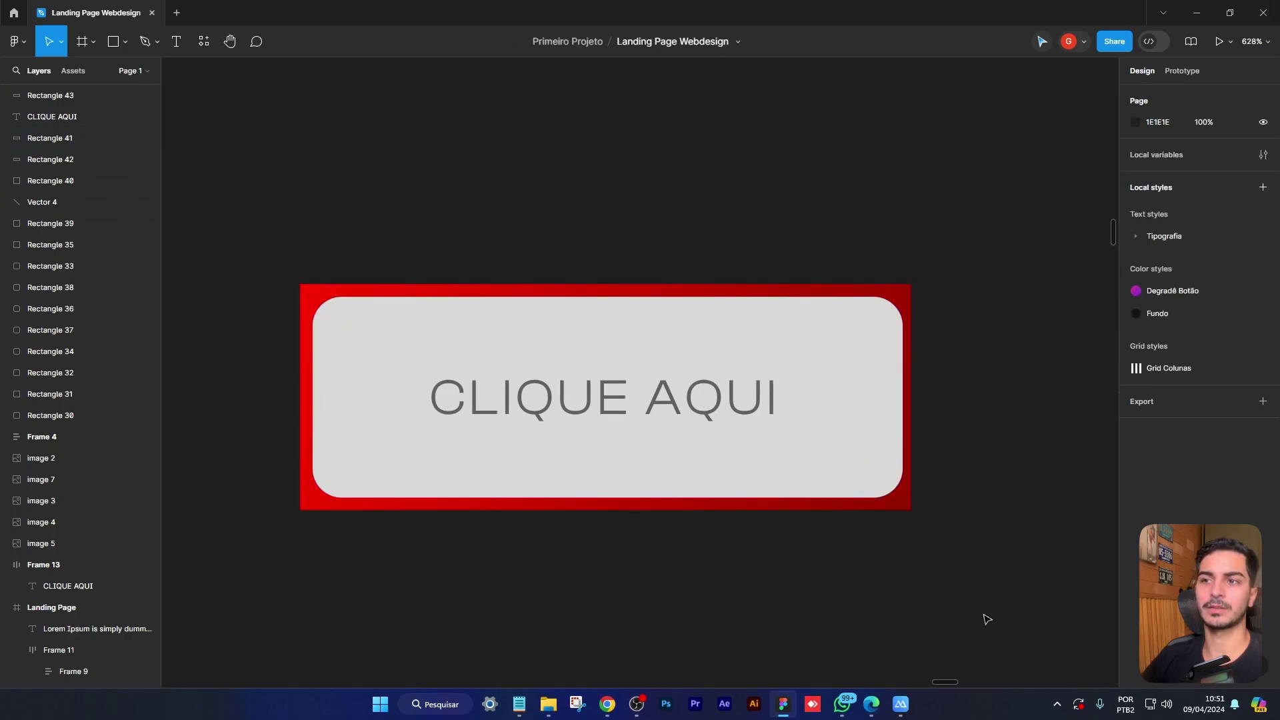
Round the corners of the red gradient outer rectangle to follow the inner rectangle's curve
left_click(308, 300)
left_click_drag(307, 296, 346, 319)
left_click(446, 153)
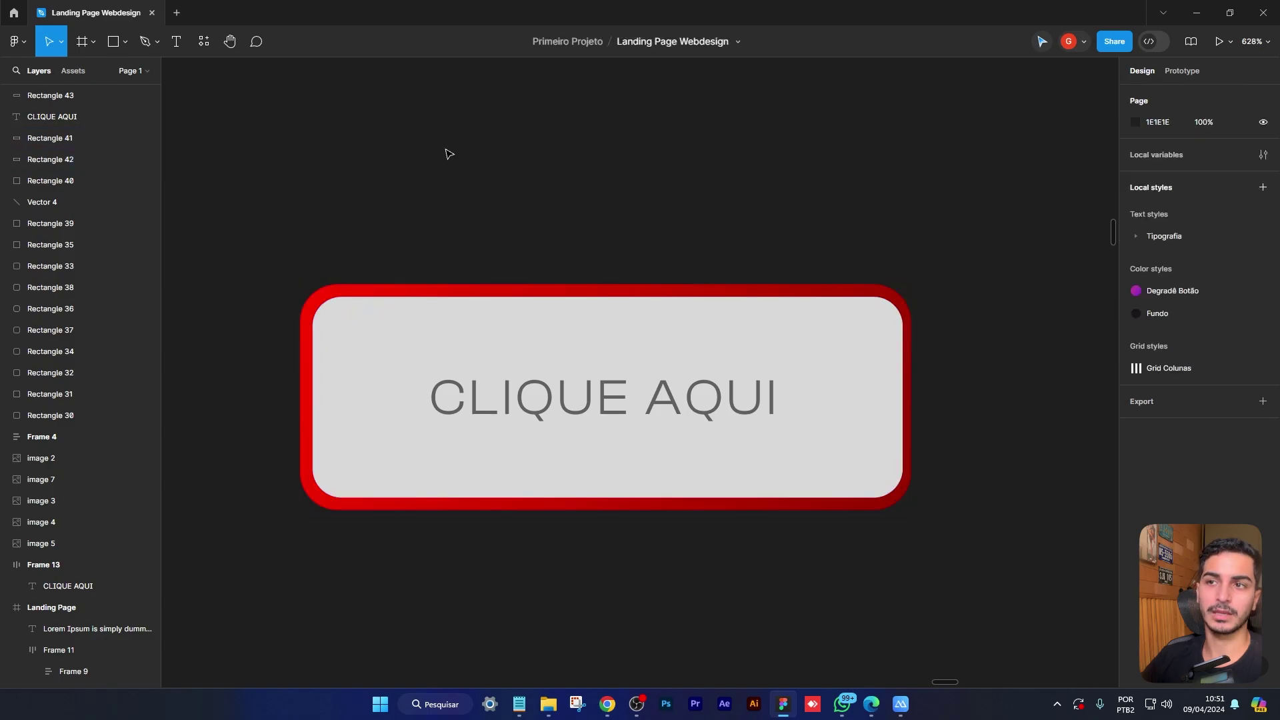
Return to Elementor and add border-radius: 6px to the .elementor-button-wrapper rule in the button's custom CSS
key("alt+Tab")
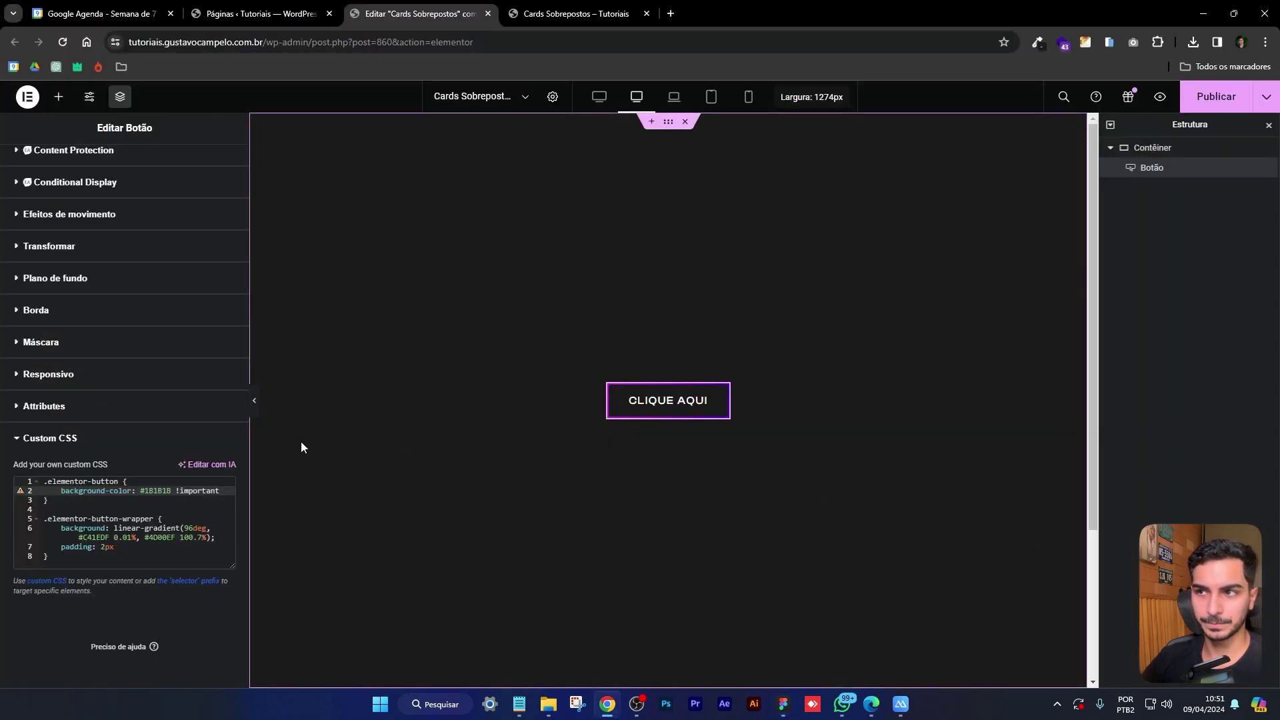
left_click(115, 547)
type(";")
key("Return")
type("BOR")
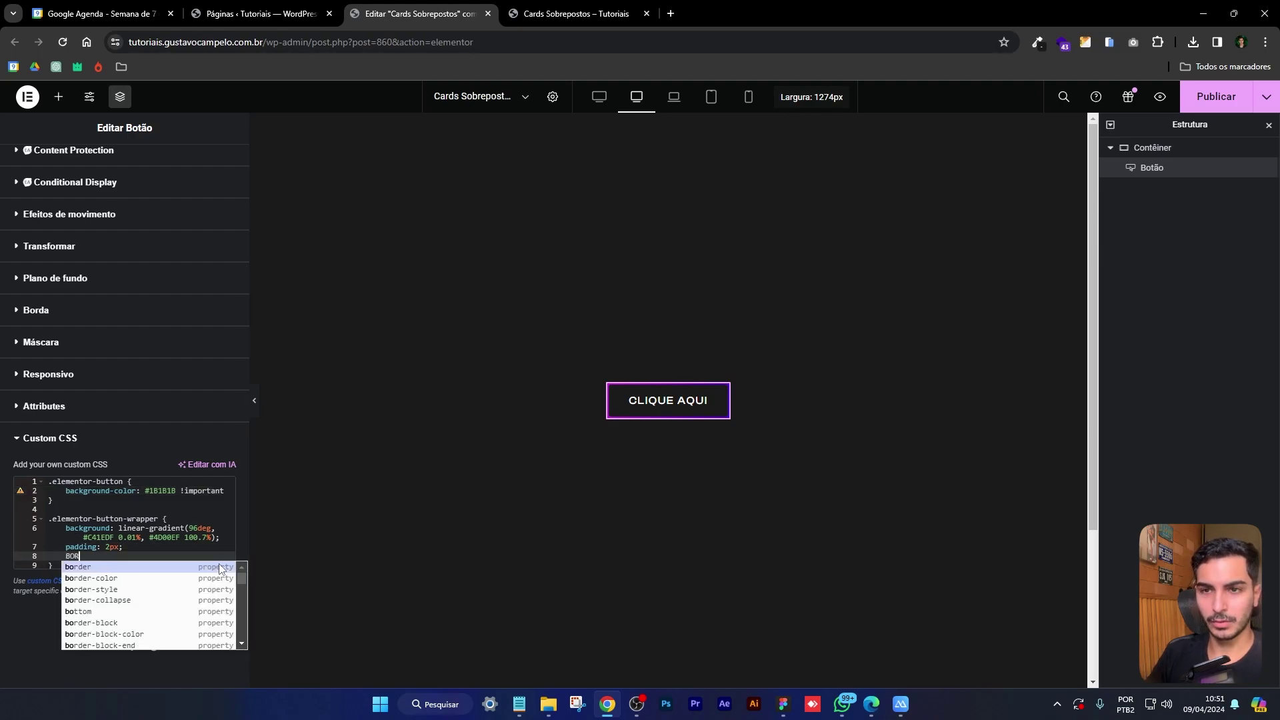
type("DER-radiu")
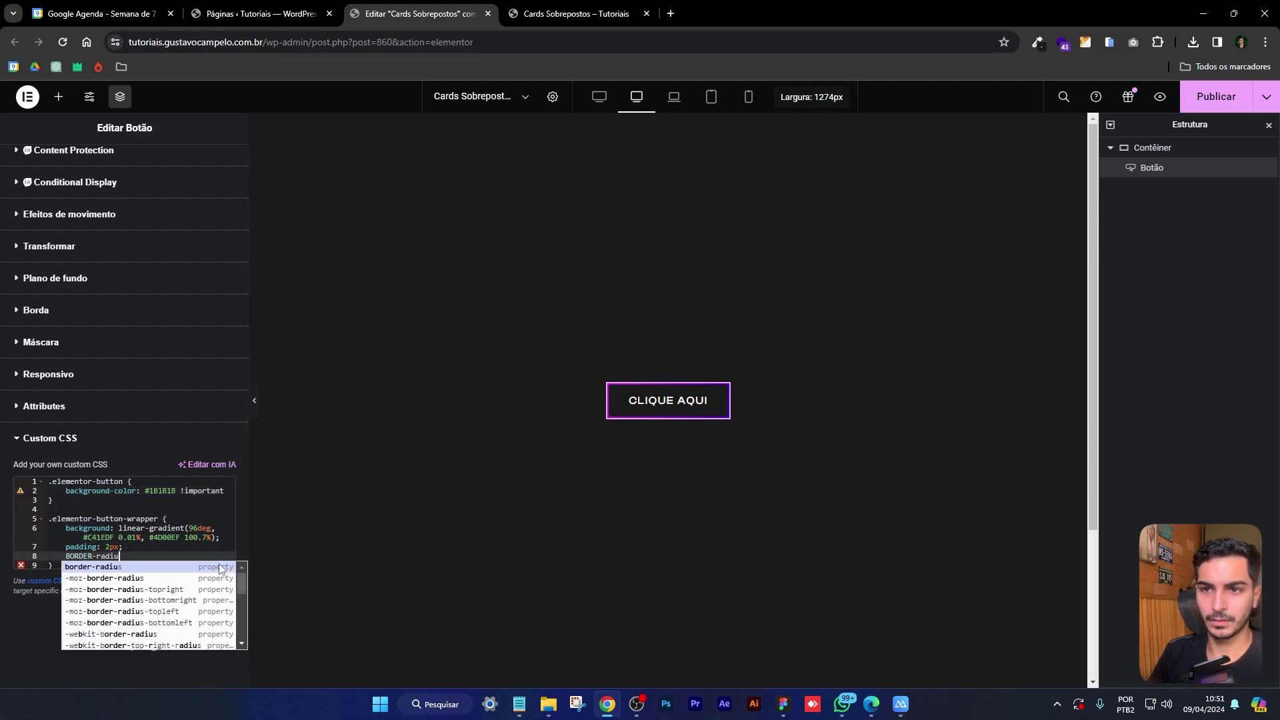
left_click(219, 566)
type("6")
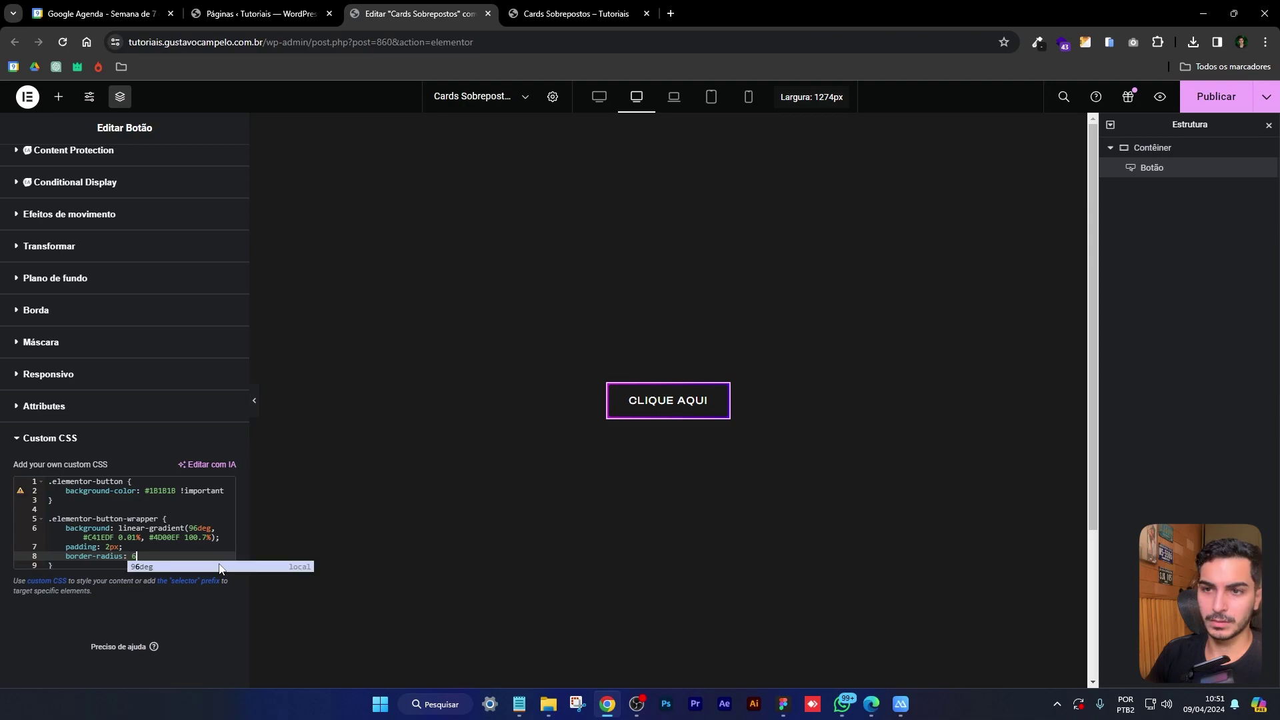
type("px")
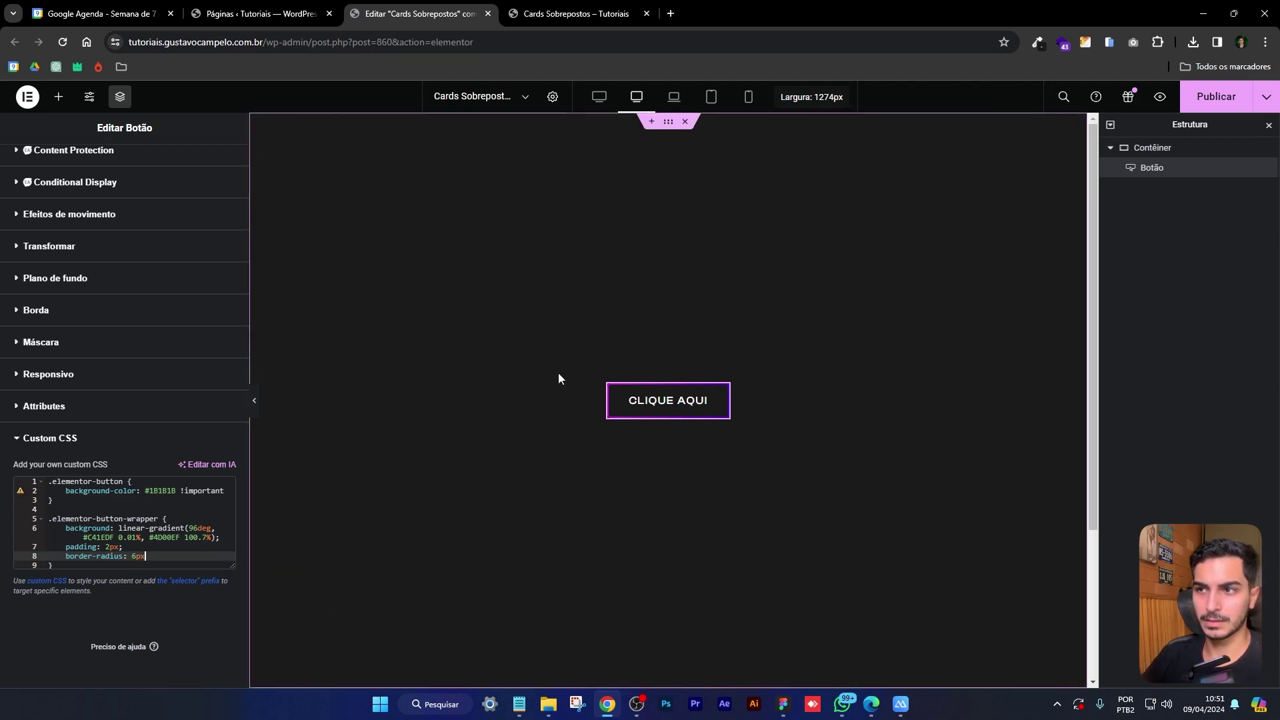
Add border-radius: 6px to the .elementor-button rule and view the rounded button with the editing panel hidden, then restored
left_click(228, 487)
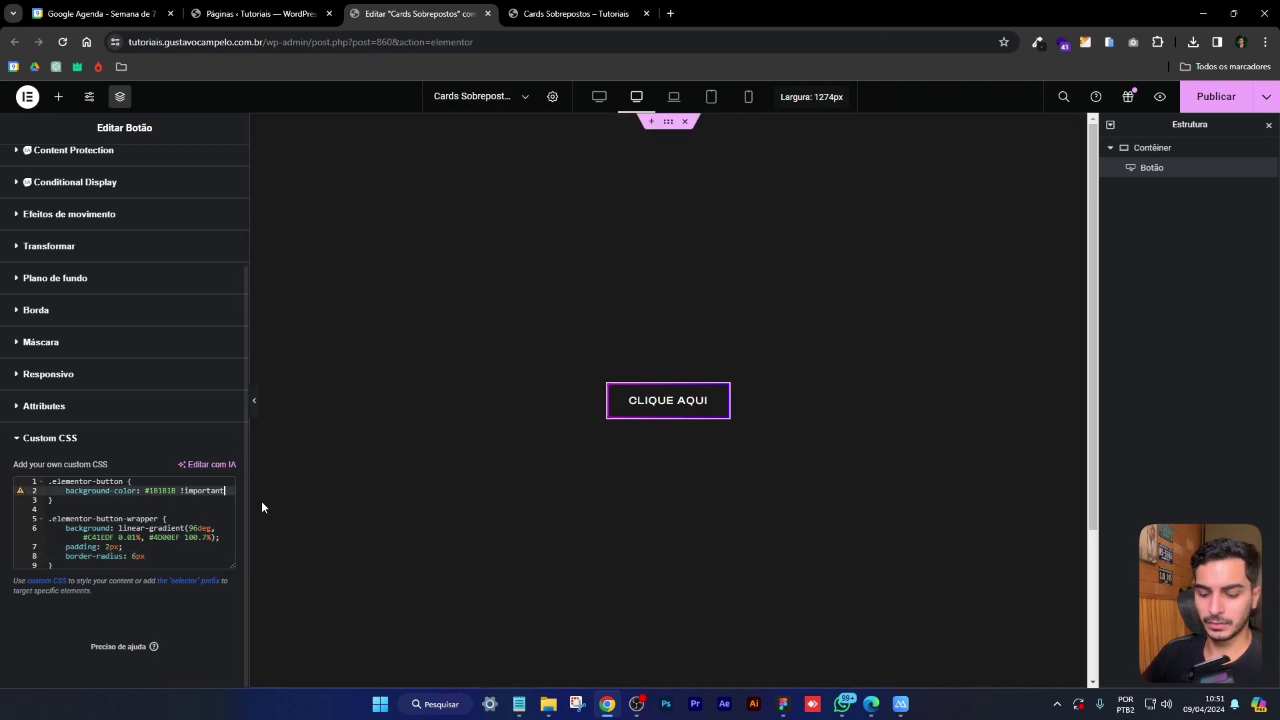
type(";")
key("Return")
type("borde")
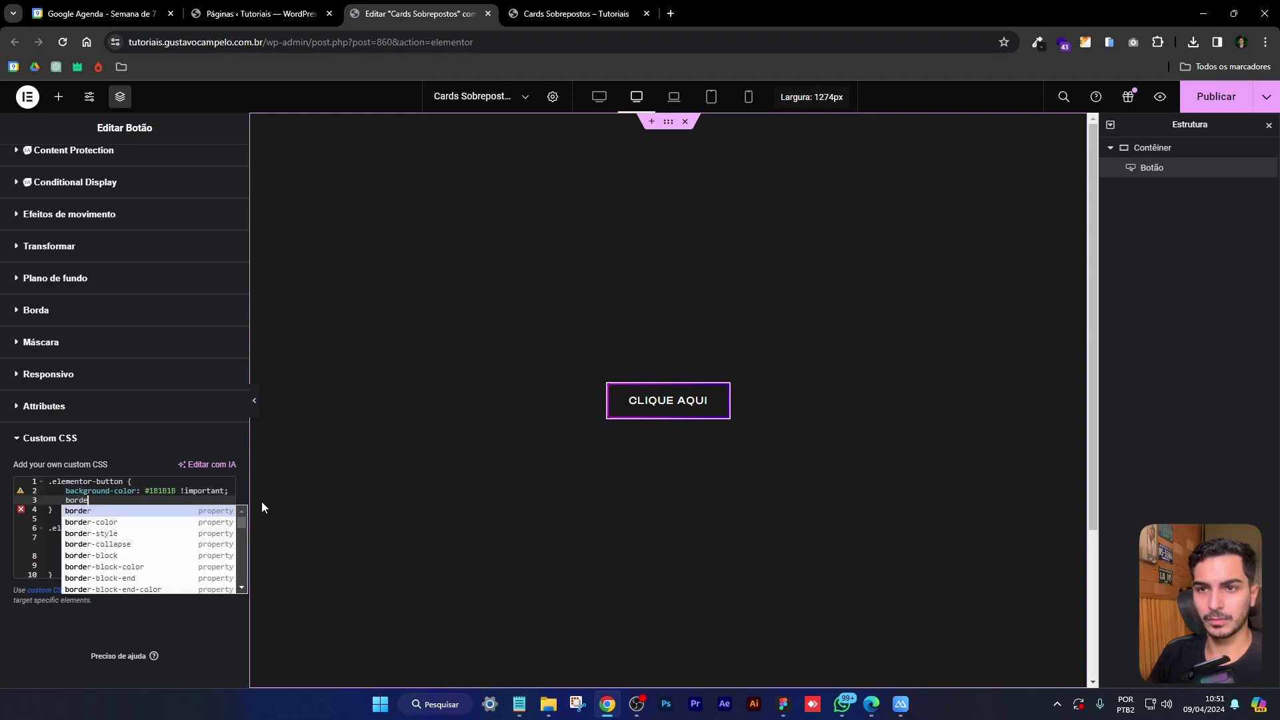
type("r-radius")
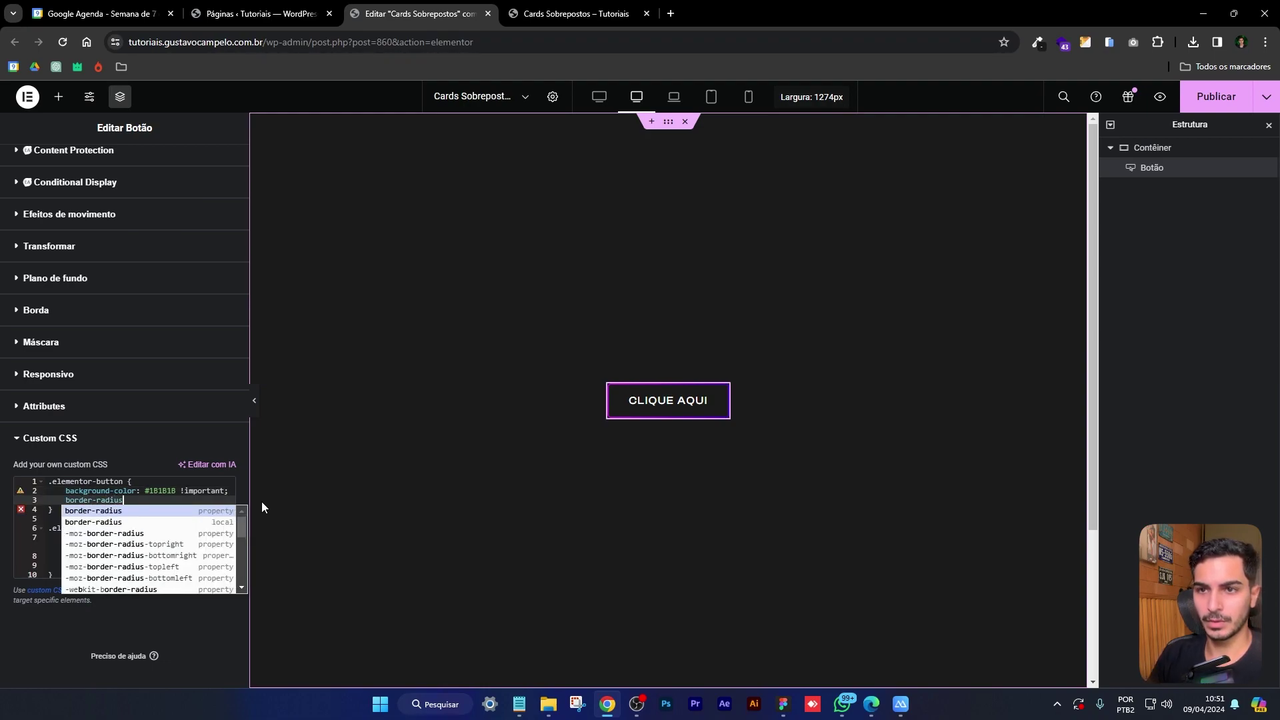
type(": 6px")
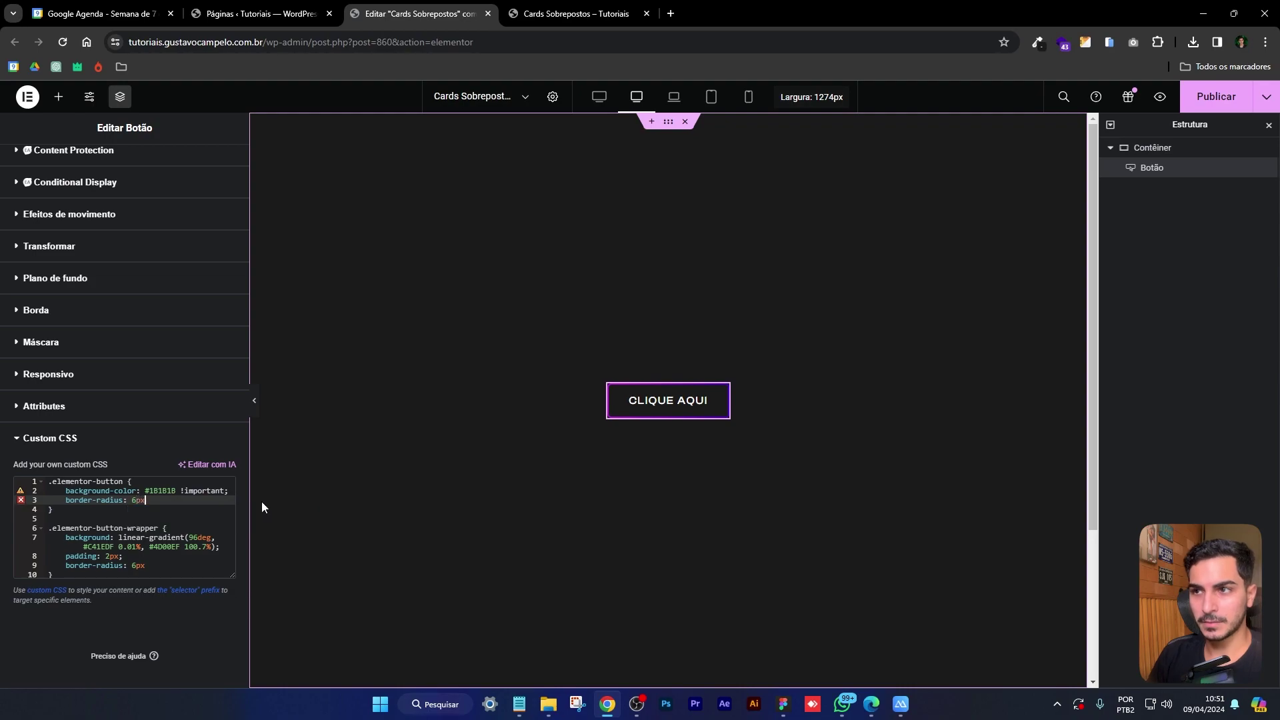
left_click(255, 403)
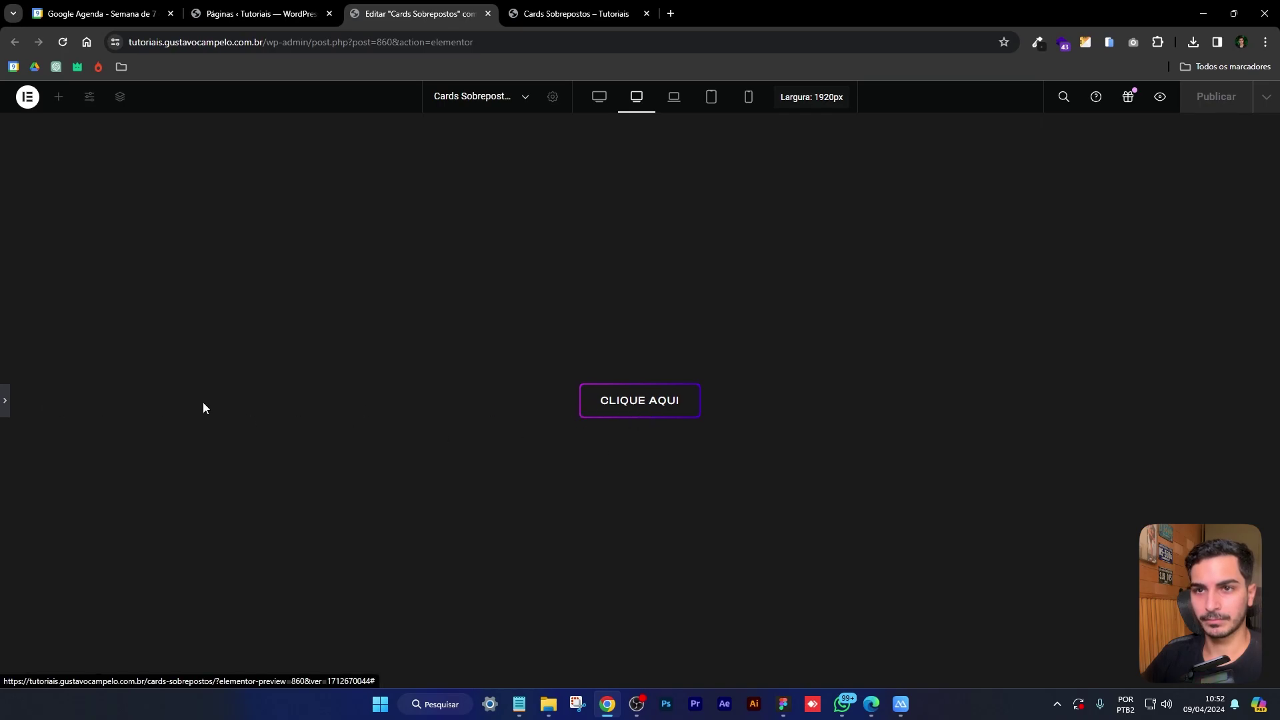
left_click(5, 404)
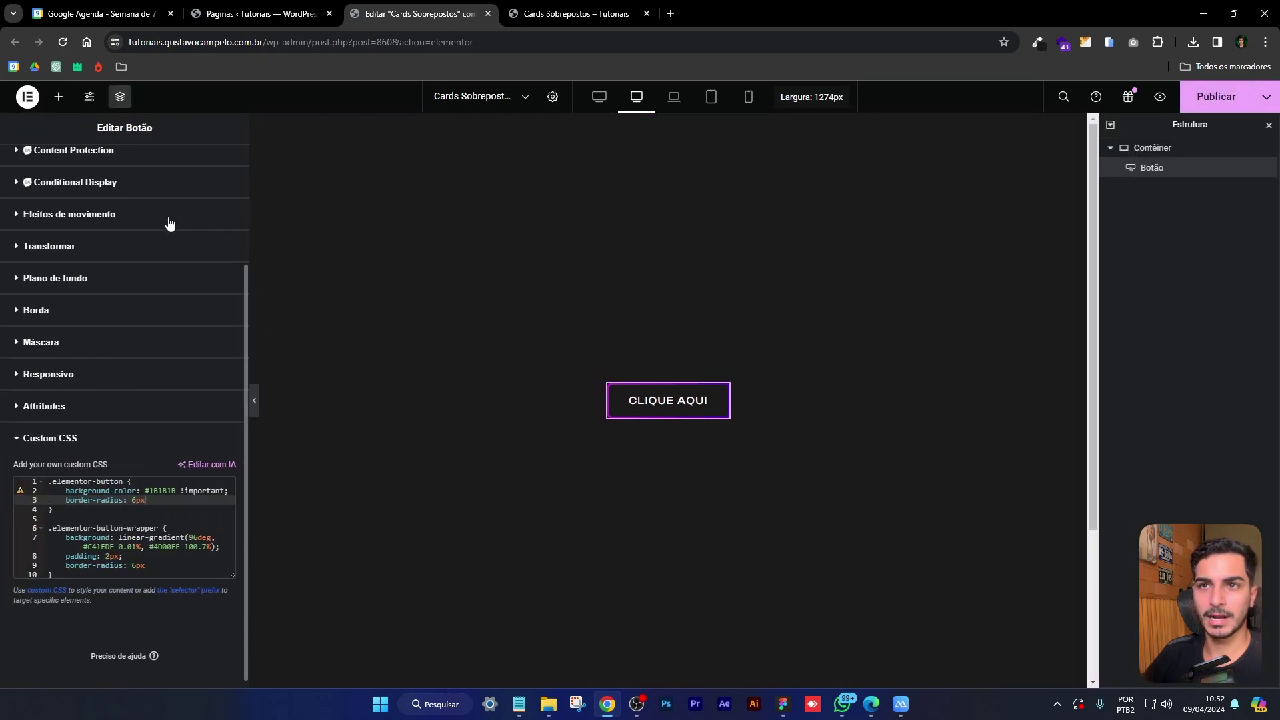
Search the Elementor widget library for "caixa"
scroll(170, 223, "up", 3)
left_click(59, 98)
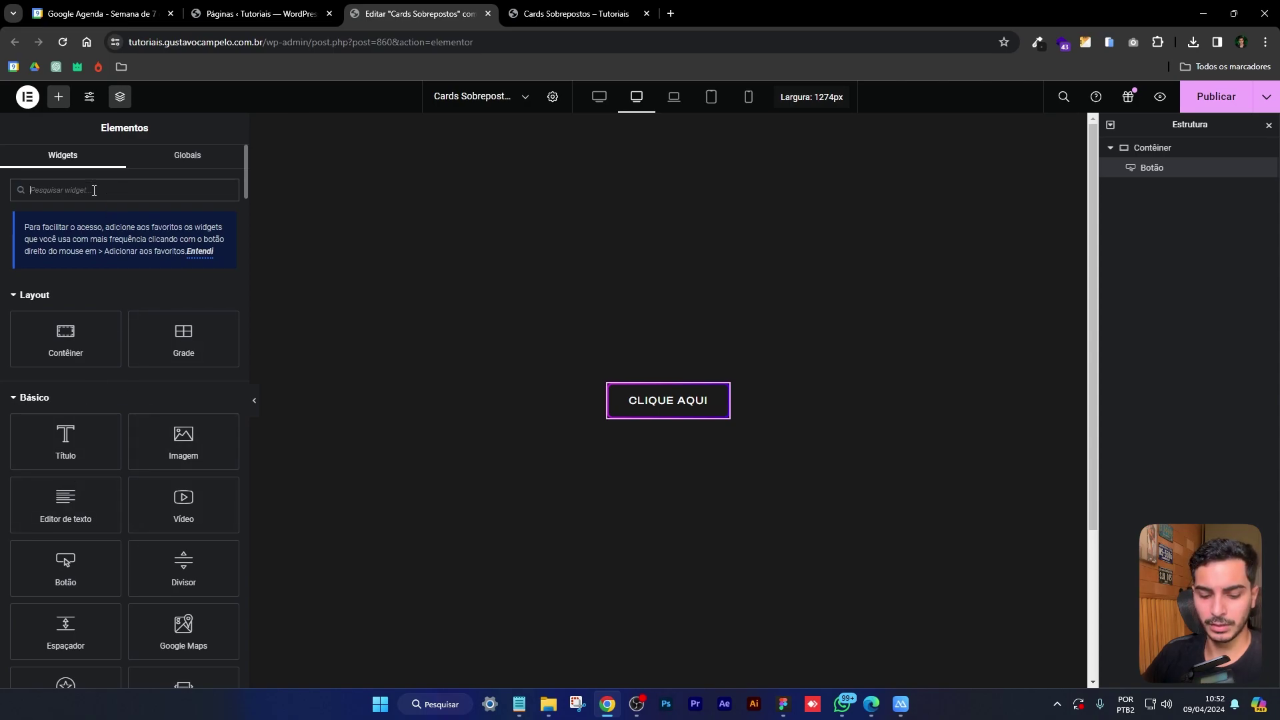
type("caixa")
Switch to Figma, delete the leftover button mock-ups from the canvas and look at the Blog card in the Serviços section
left_click(783, 704)
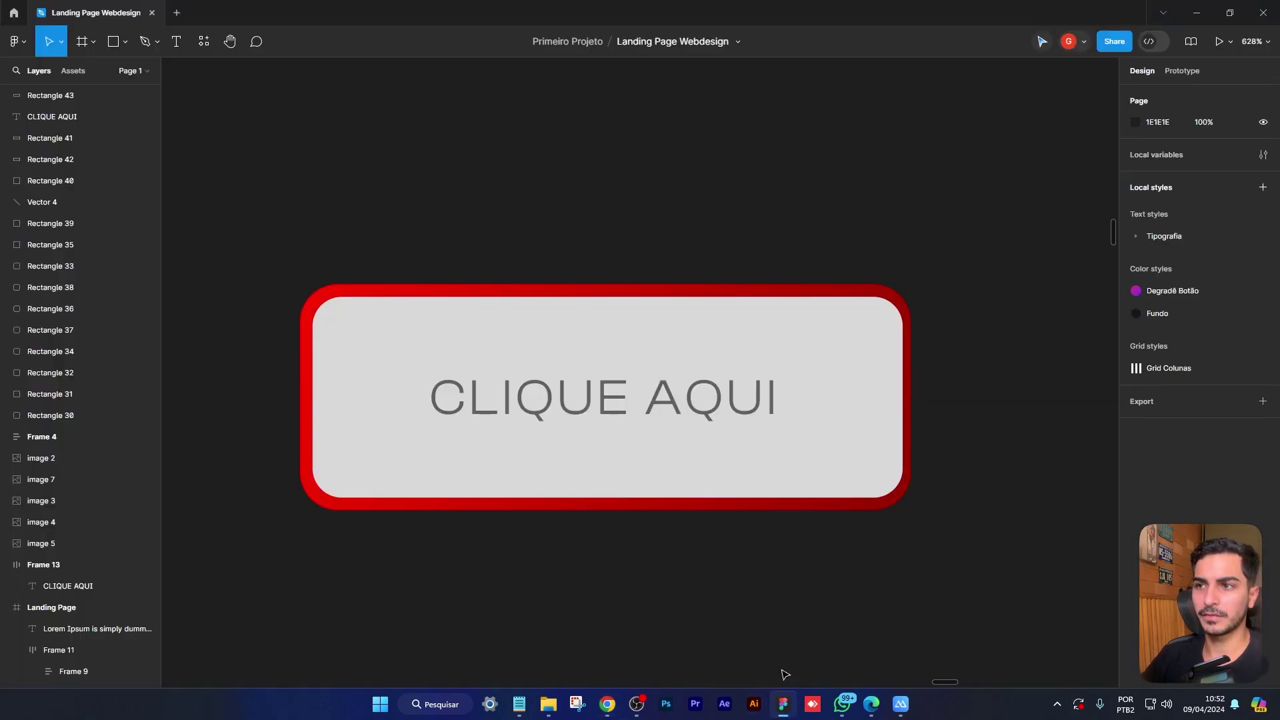
scroll(668, 557, "down", 6)
scroll(889, 347, "left", 5)
left_click_drag(889, 347, 951, 657)
key("Delete")
scroll(833, 625, "down", 3)
left_click_drag(826, 531, 900, 619)
key("Delete")
scroll(599, 479, "down", 4)
scroll(725, 423, "left", 5)
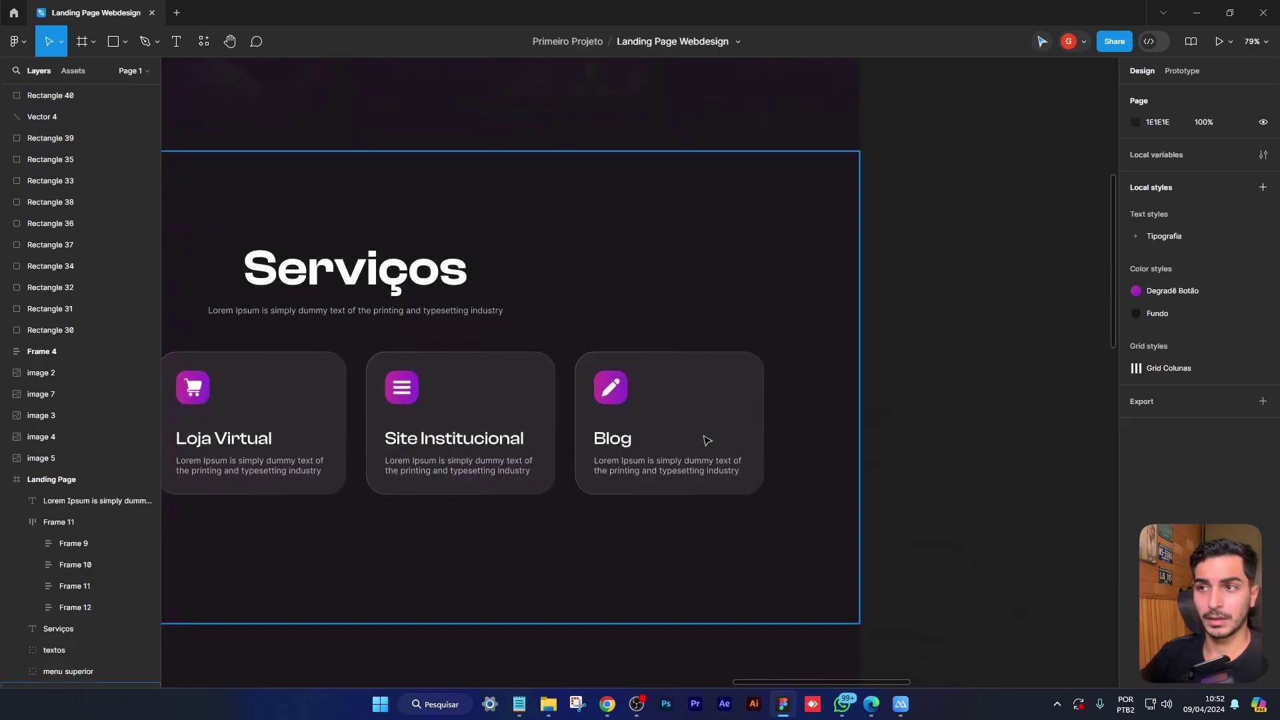
scroll(724, 423, "up", 5)
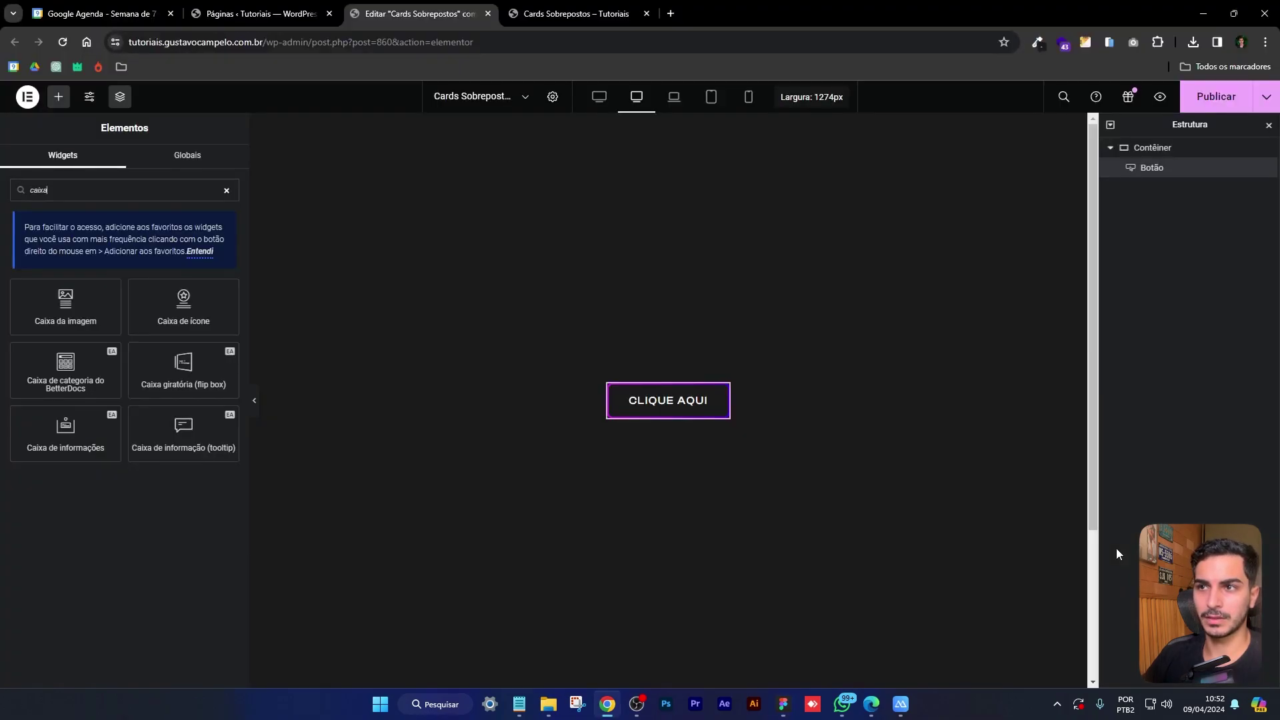
Add a Caixa da imagem widget below the button and use the white circular logo as its image
left_click_drag(65, 307, 673, 414)
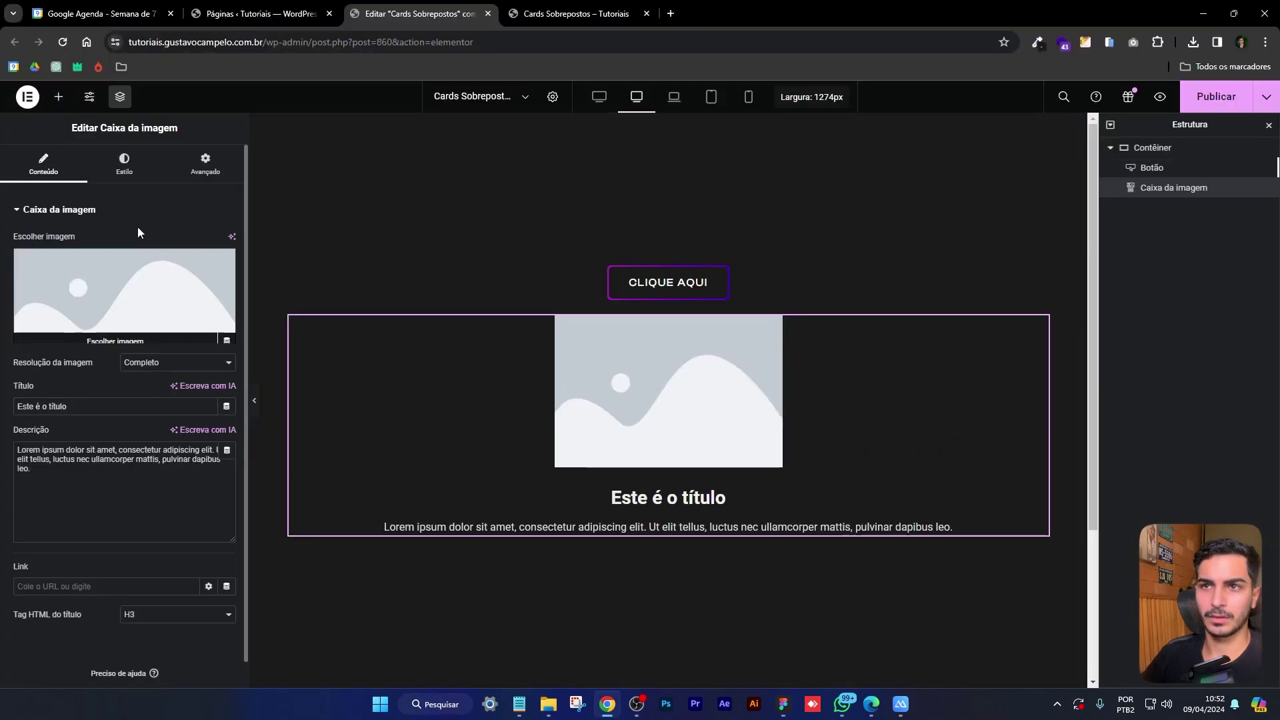
left_click(140, 287)
scroll(729, 397, "down", 1)
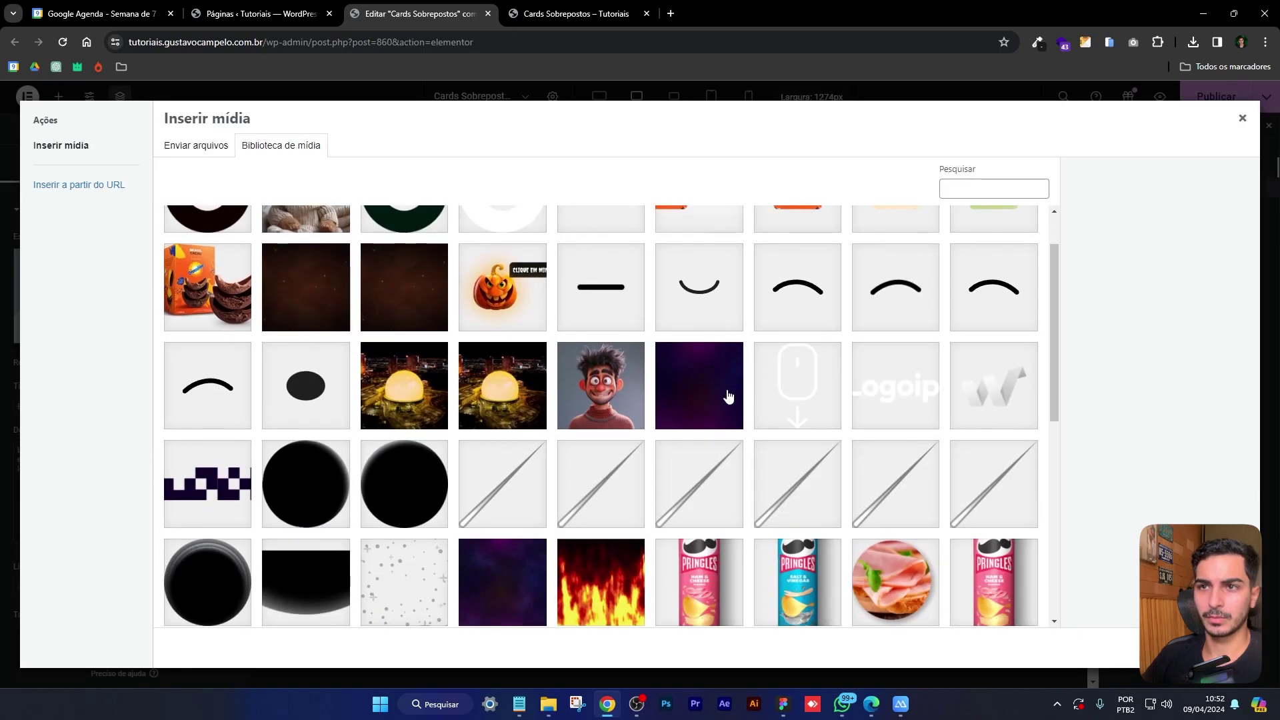
scroll(729, 397, "down", 8)
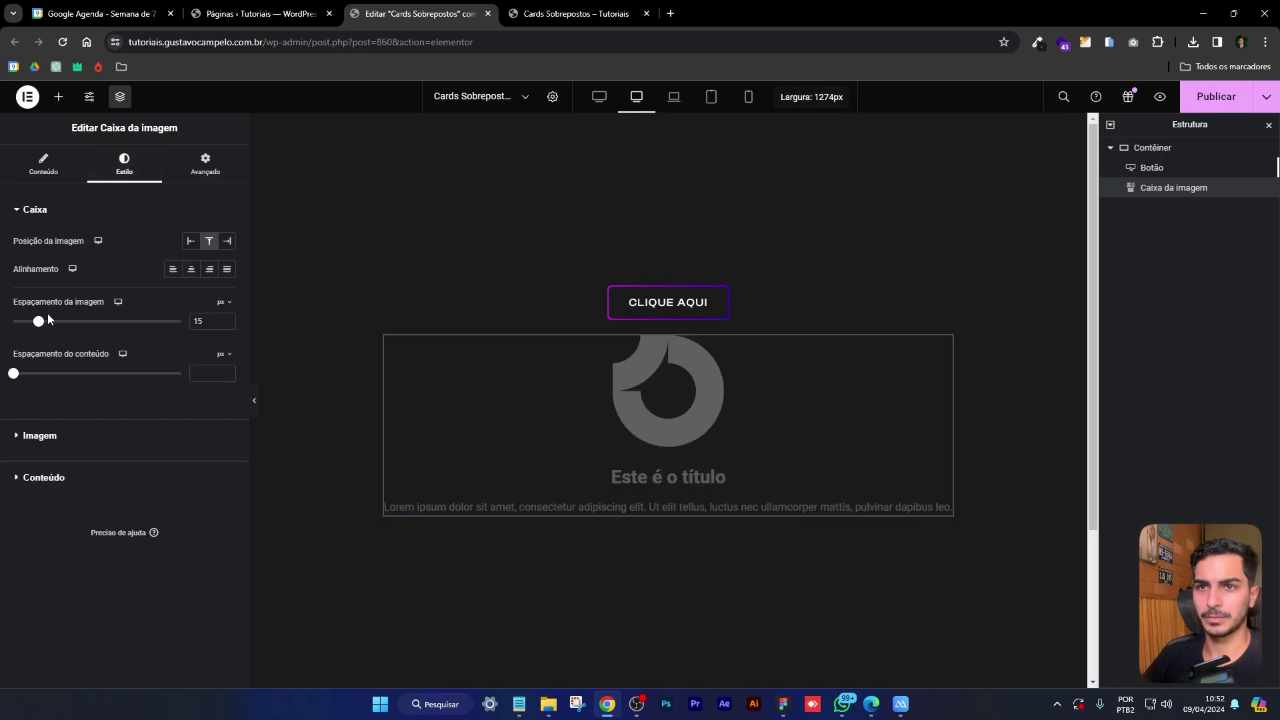
Shrink the image box's logo to a small icon width and align the box content to the left
left_click(39, 436)
left_click_drag(60, 293, 22, 293)
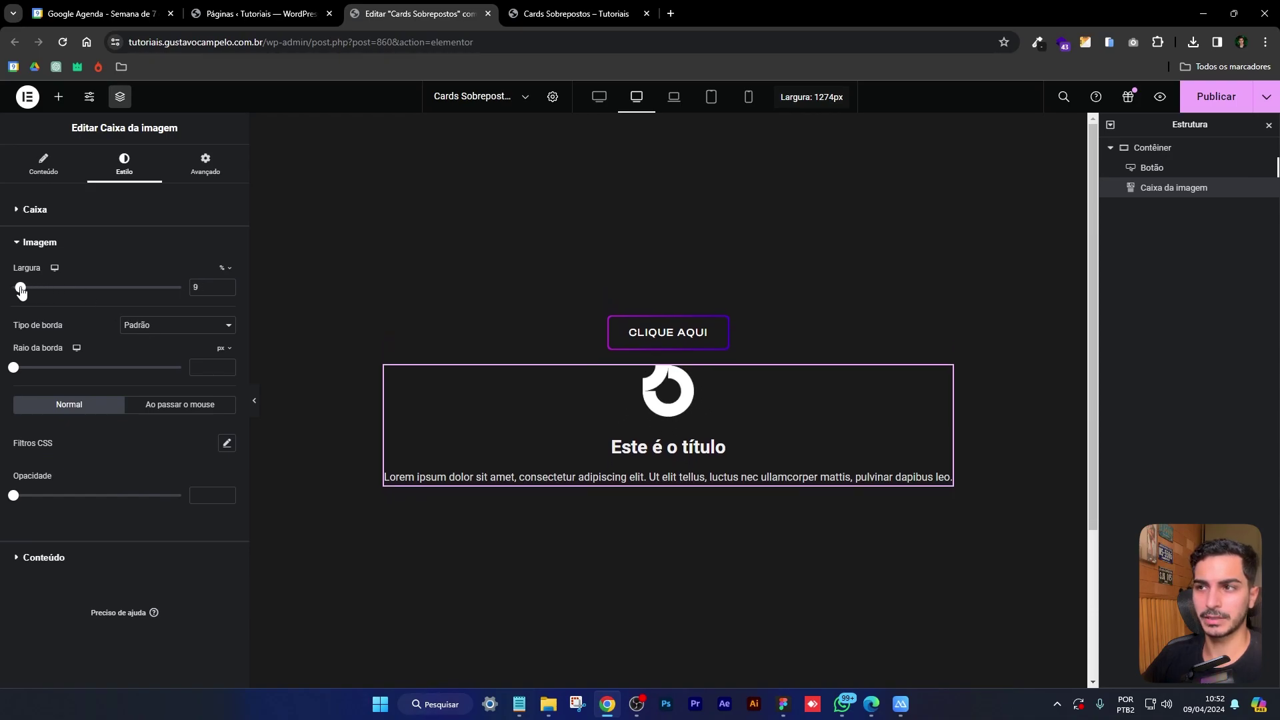
scroll(138, 254, "down", 2)
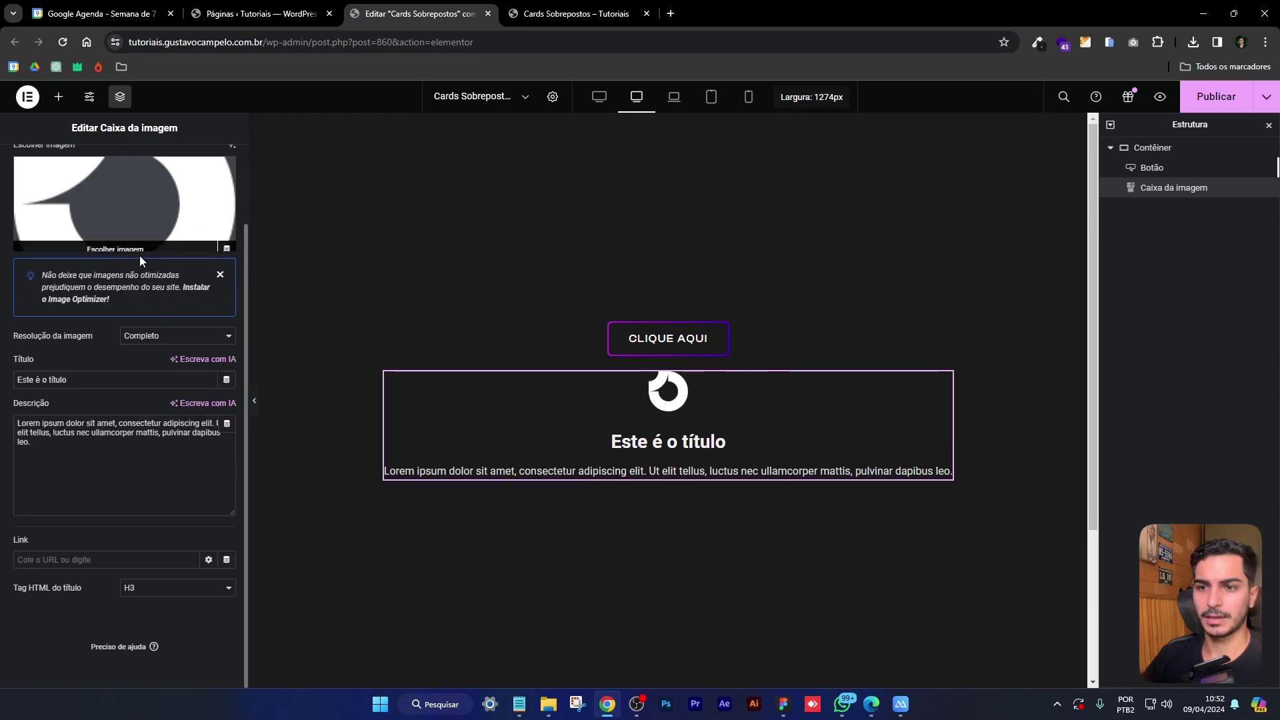
scroll(139, 252, "up", 2)
left_click(127, 176)
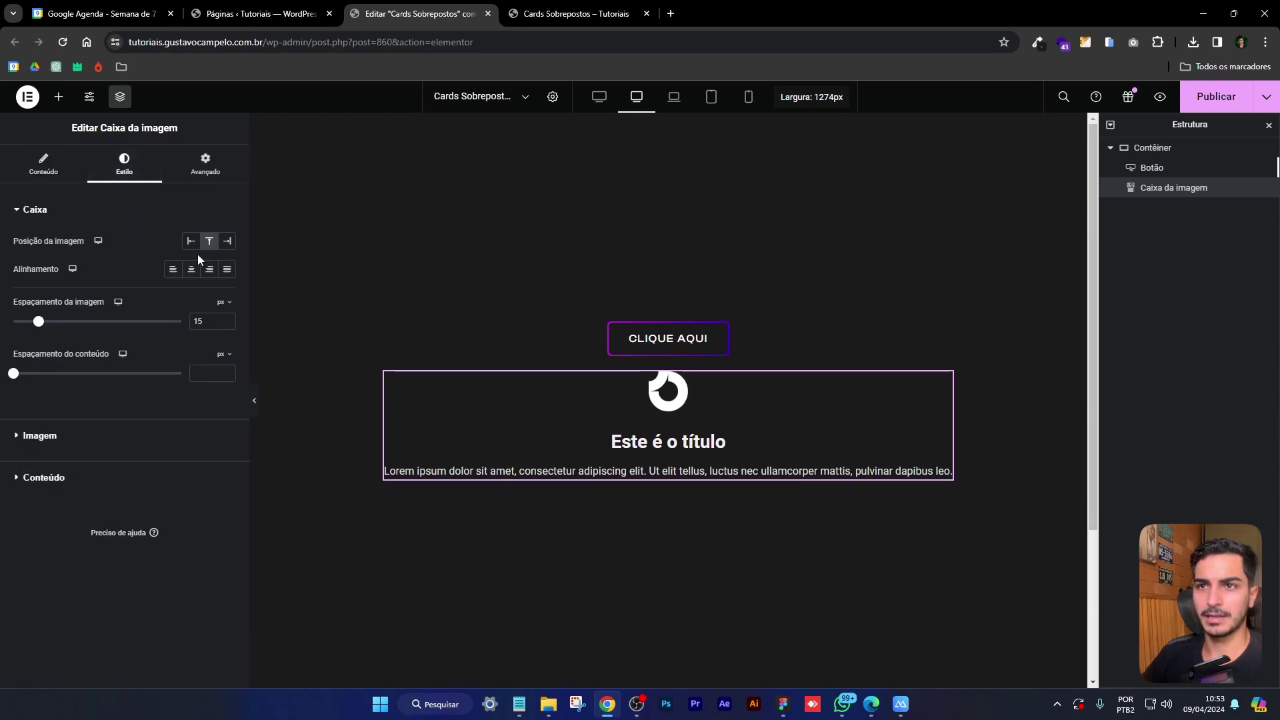
left_click(172, 268)
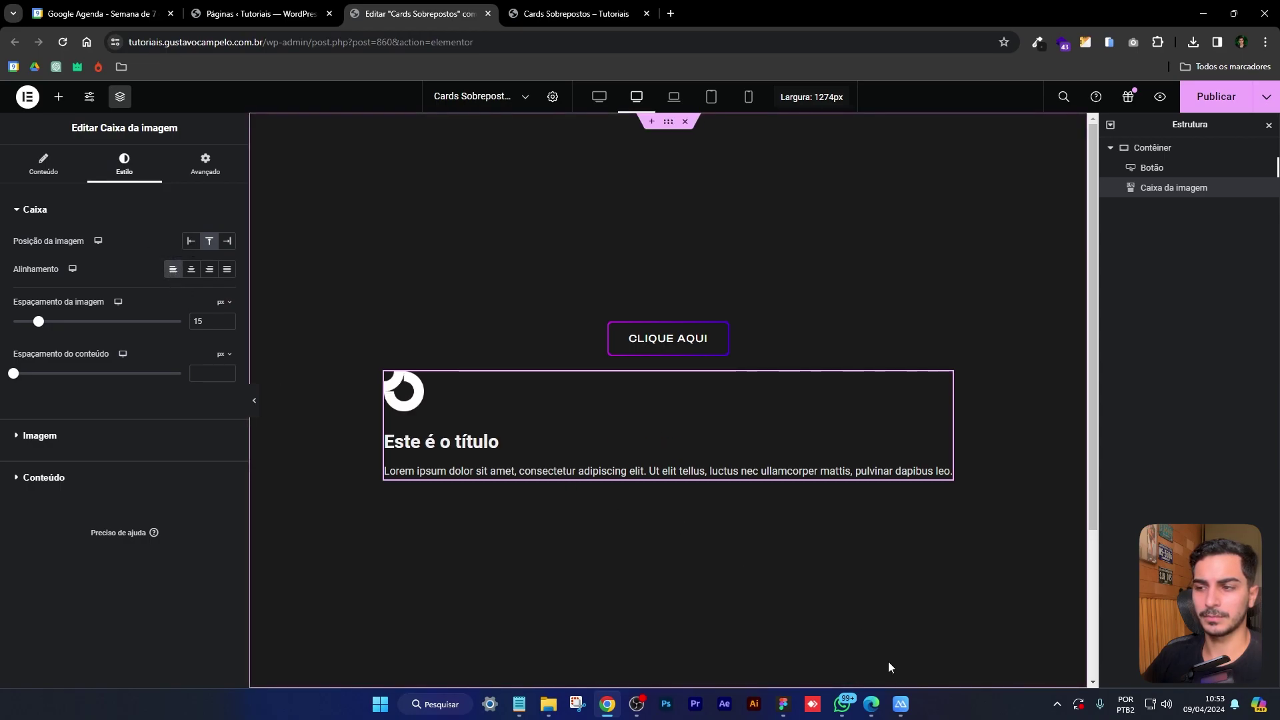
Compare with the Figma Blog card and set the image box's padding to 20 px on all sides
key("alt+Tab")
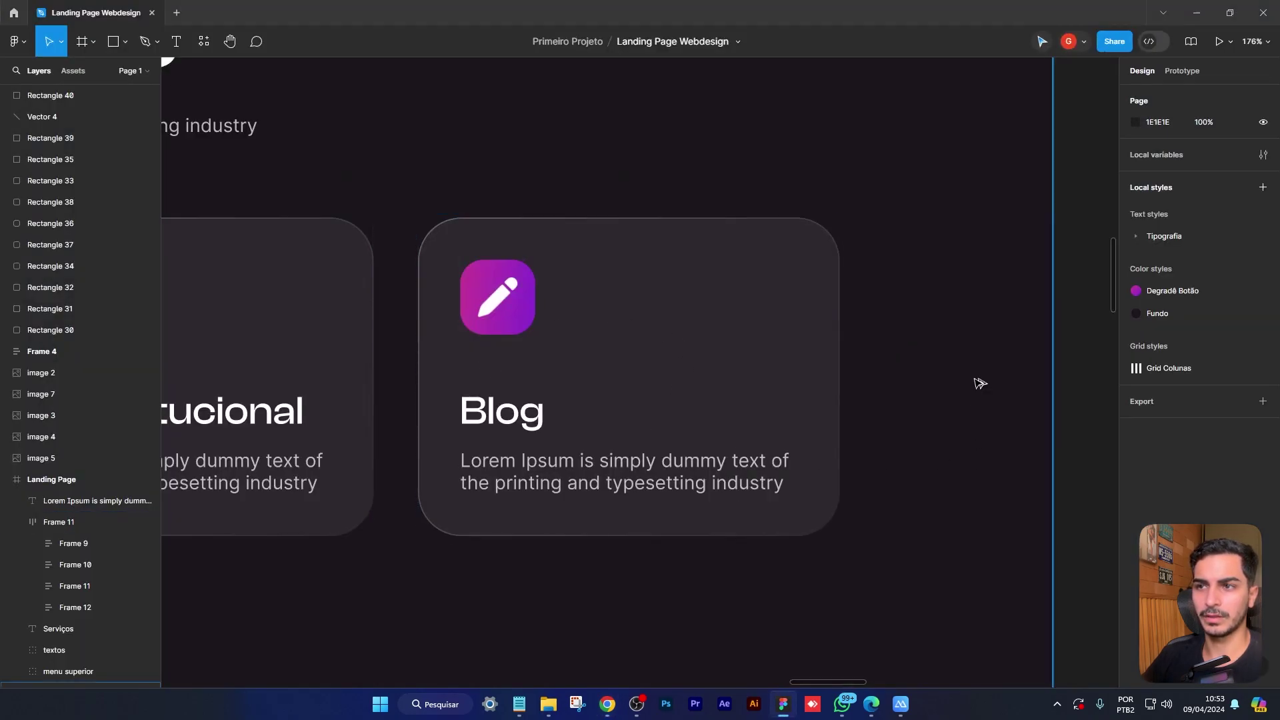
key("alt+Tab")
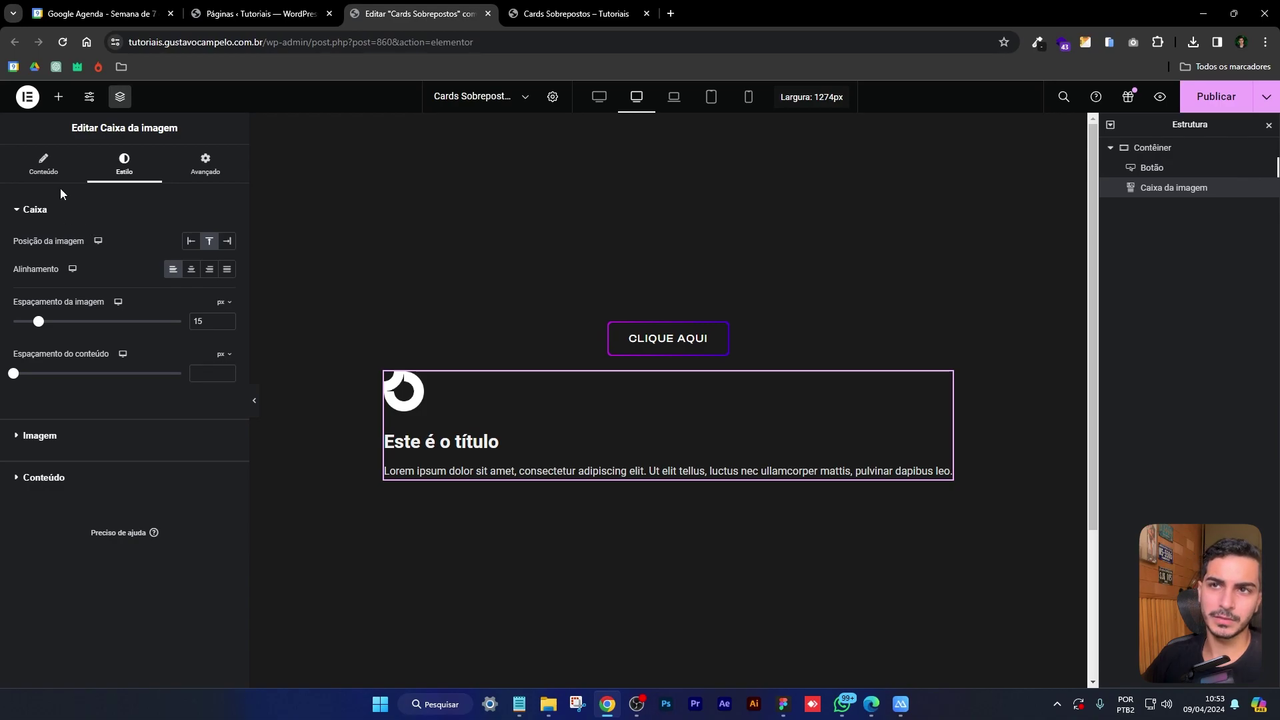
left_click(214, 167)
left_click(54, 305)
type("10")
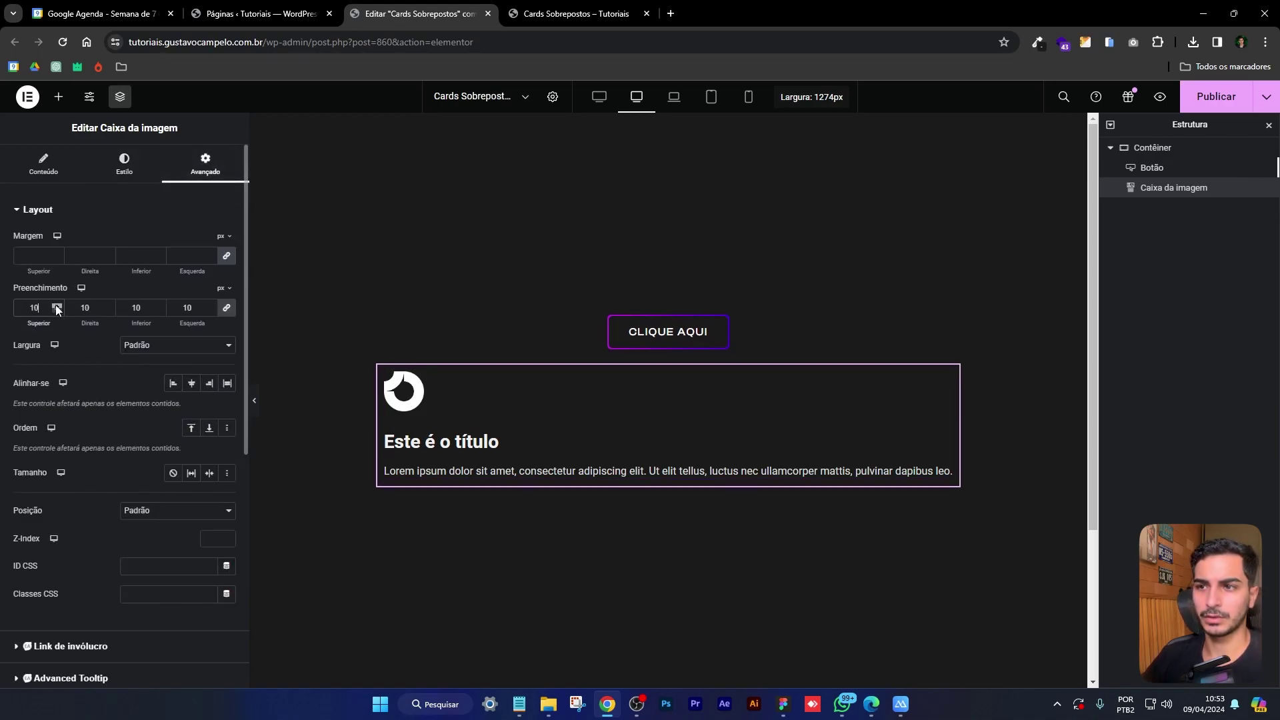
left_click_drag(57, 306, 56, 305)
left_click(57, 309)
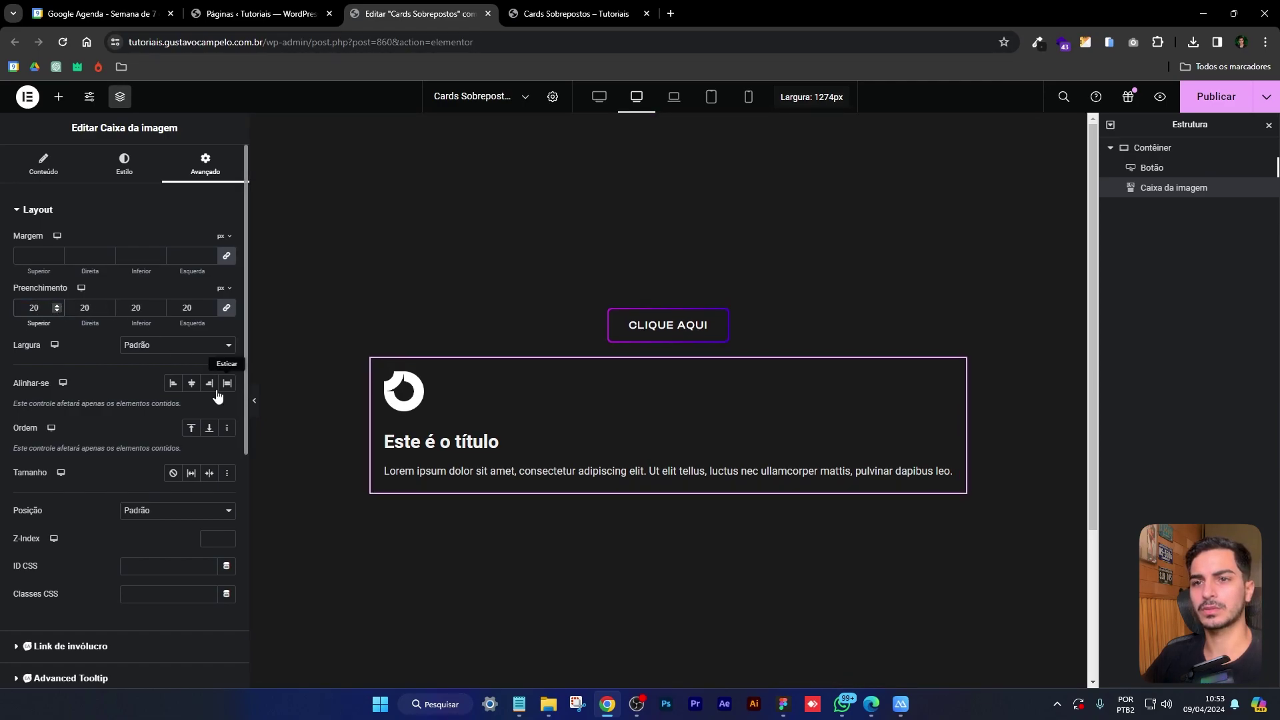
Open the image box's Custom CSS editor
scroll(143, 334, "down", 10)
left_click(100, 590)
scroll(106, 587, "down", 3)
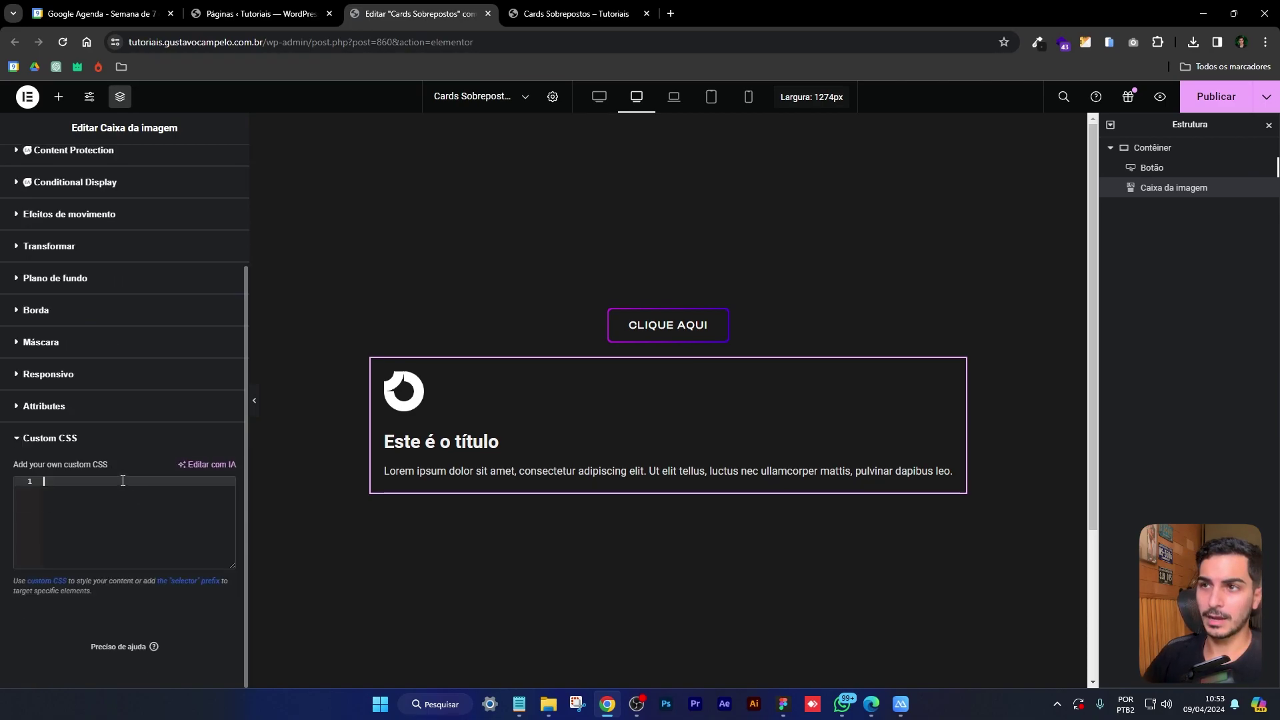
Publish the page and open its preview with the browser's element inspector to examine the markup
left_click(1207, 101)
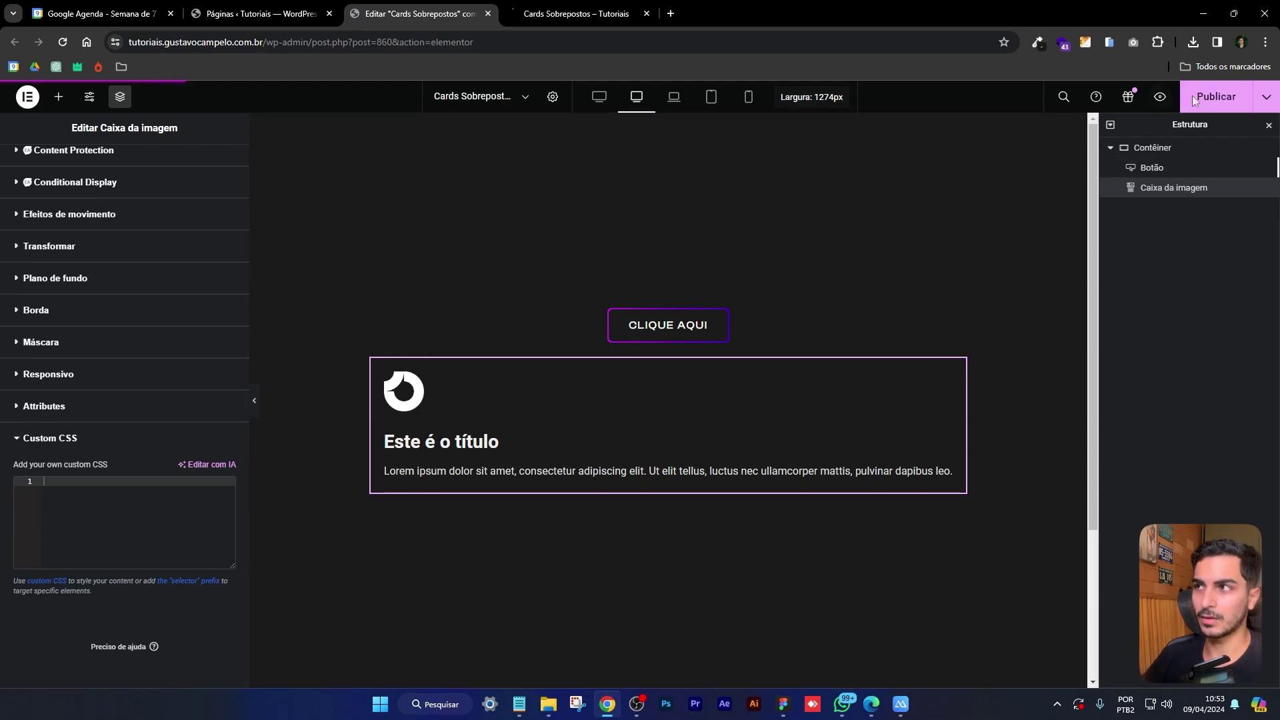
left_click(1160, 97)
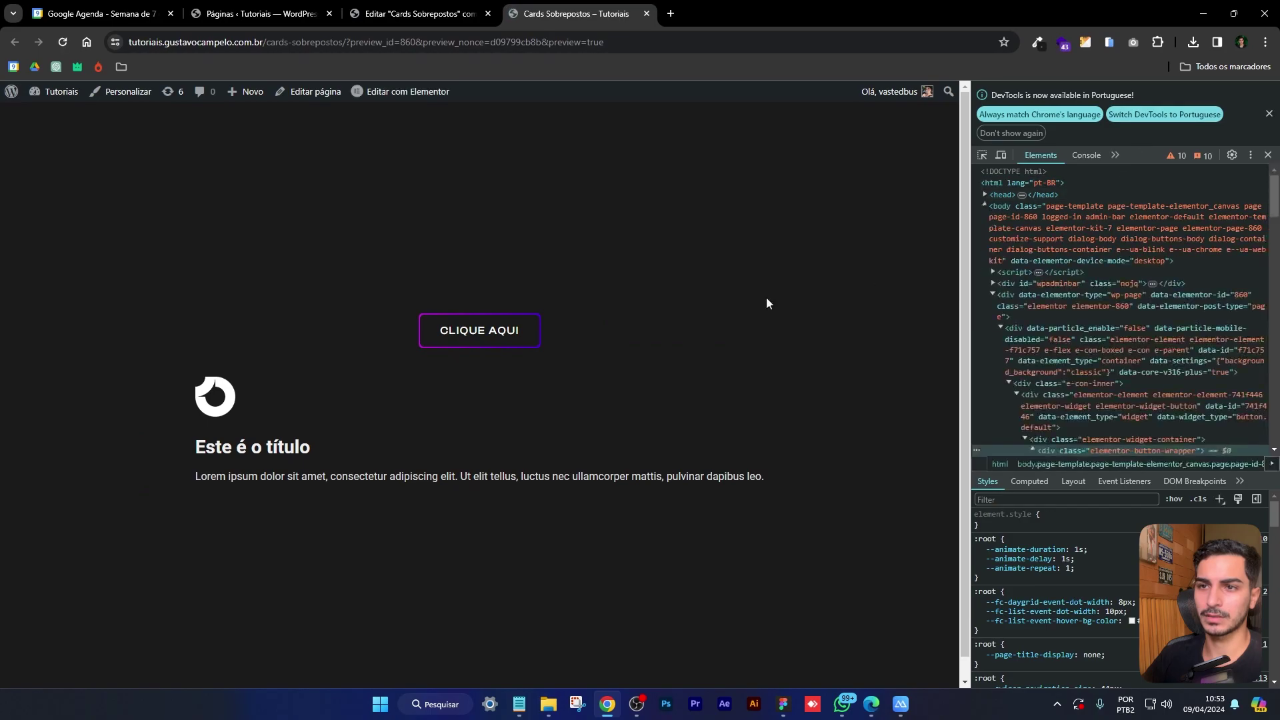
right_click(645, 231)
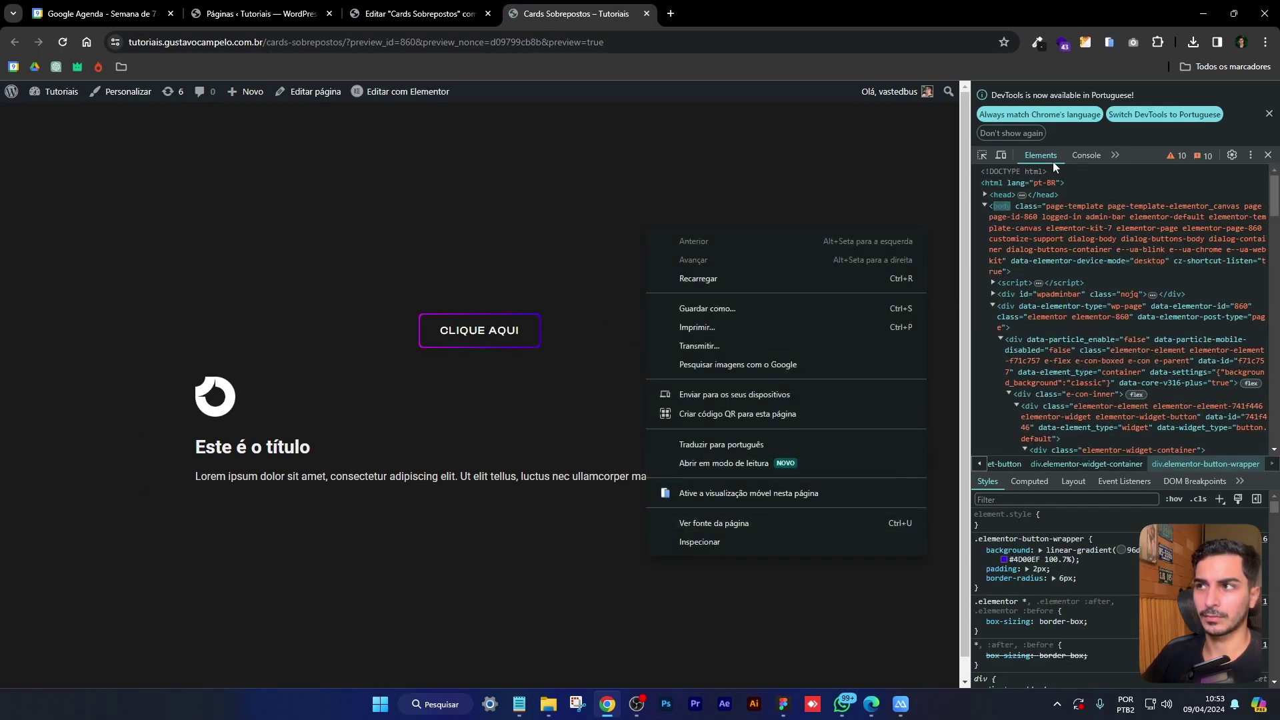
left_click(967, 107)
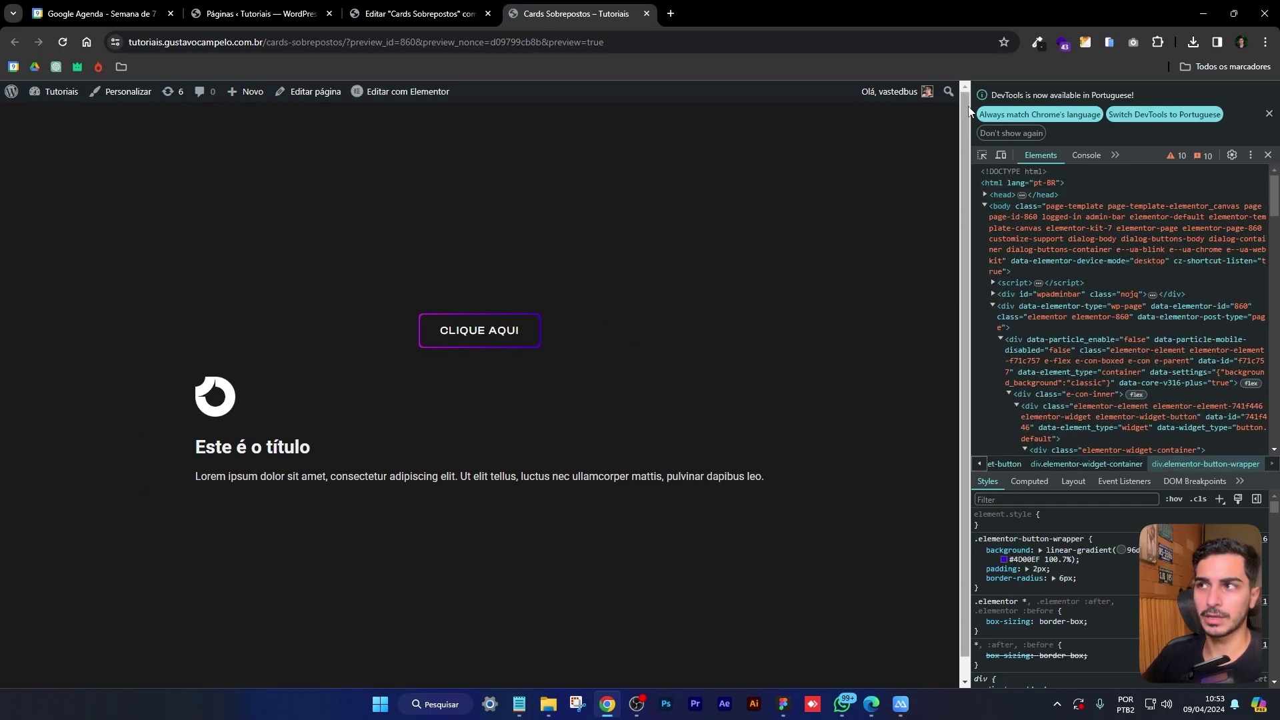
Inspect the image box in the page preview and pick out its elementor-widget-container class name in the markup
left_click(981, 156)
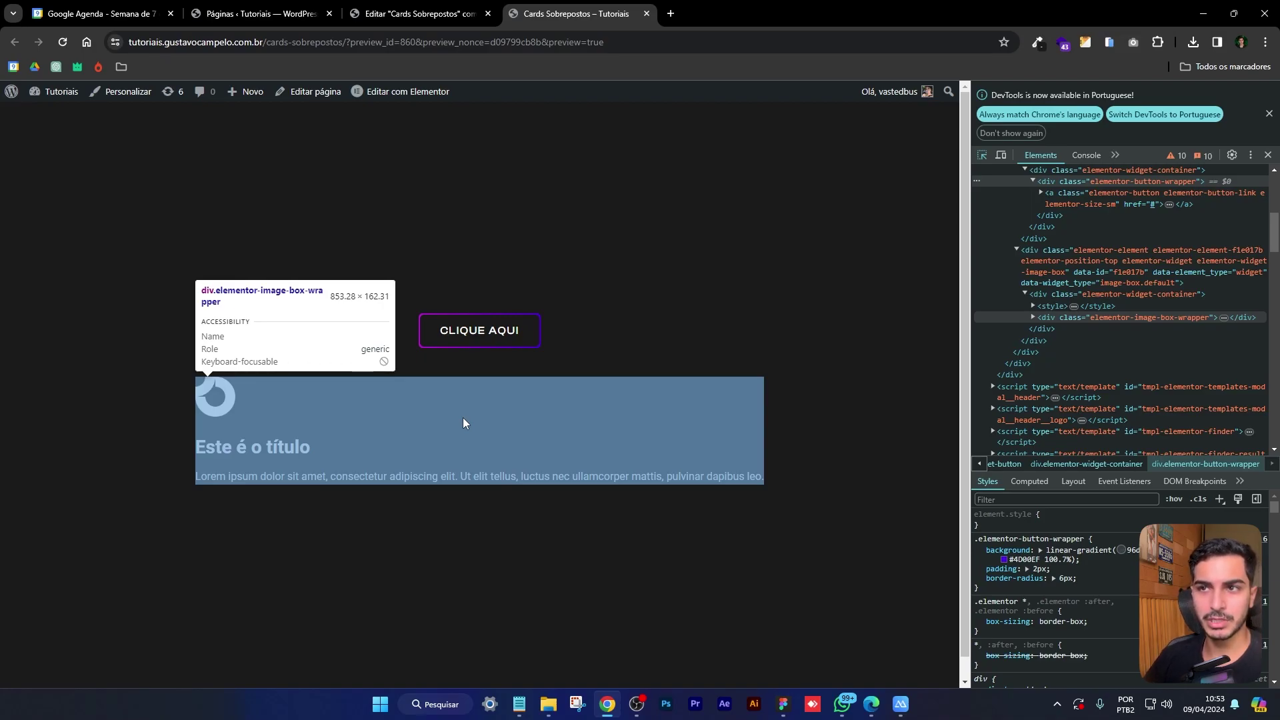
left_click(463, 418)
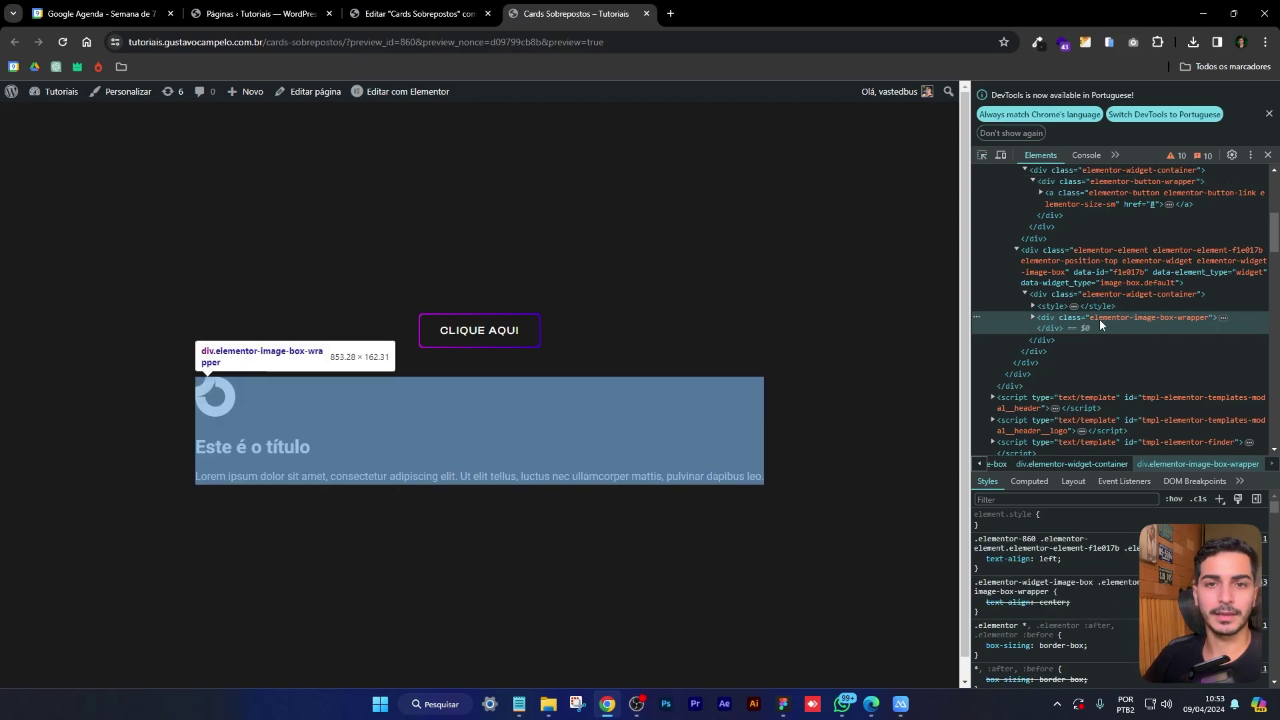
left_click(1032, 317)
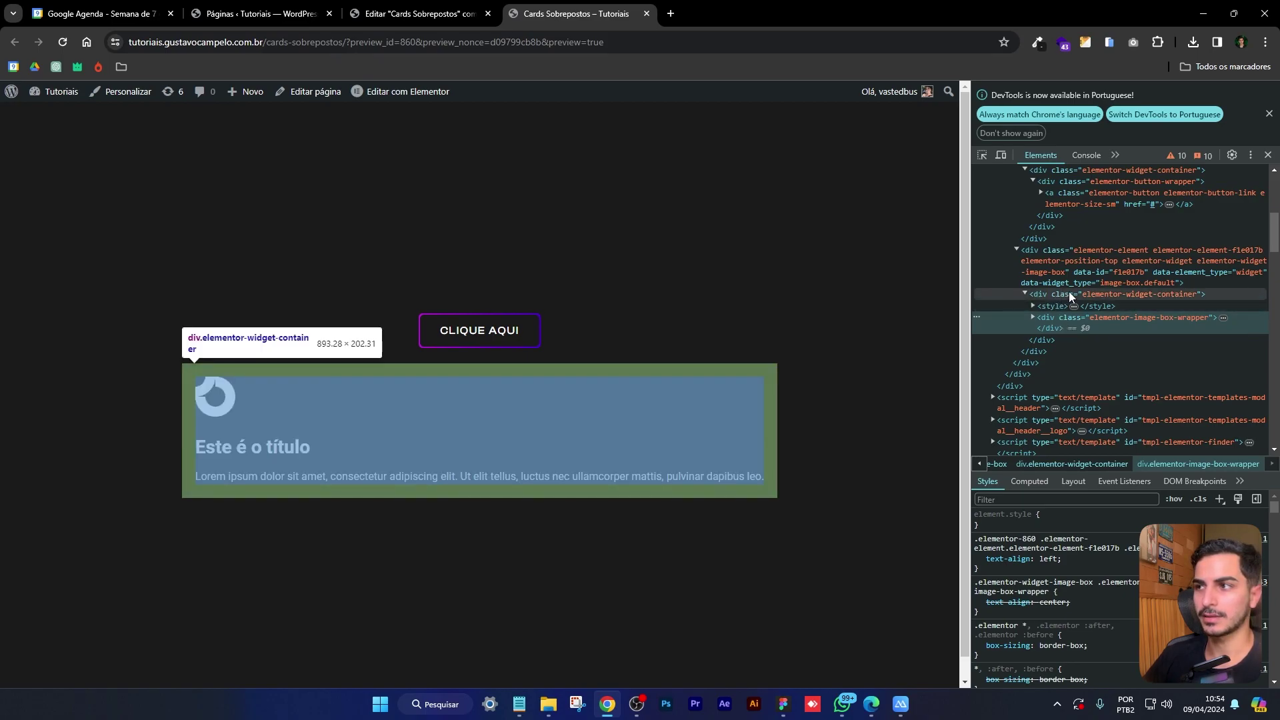
left_click(1149, 293)
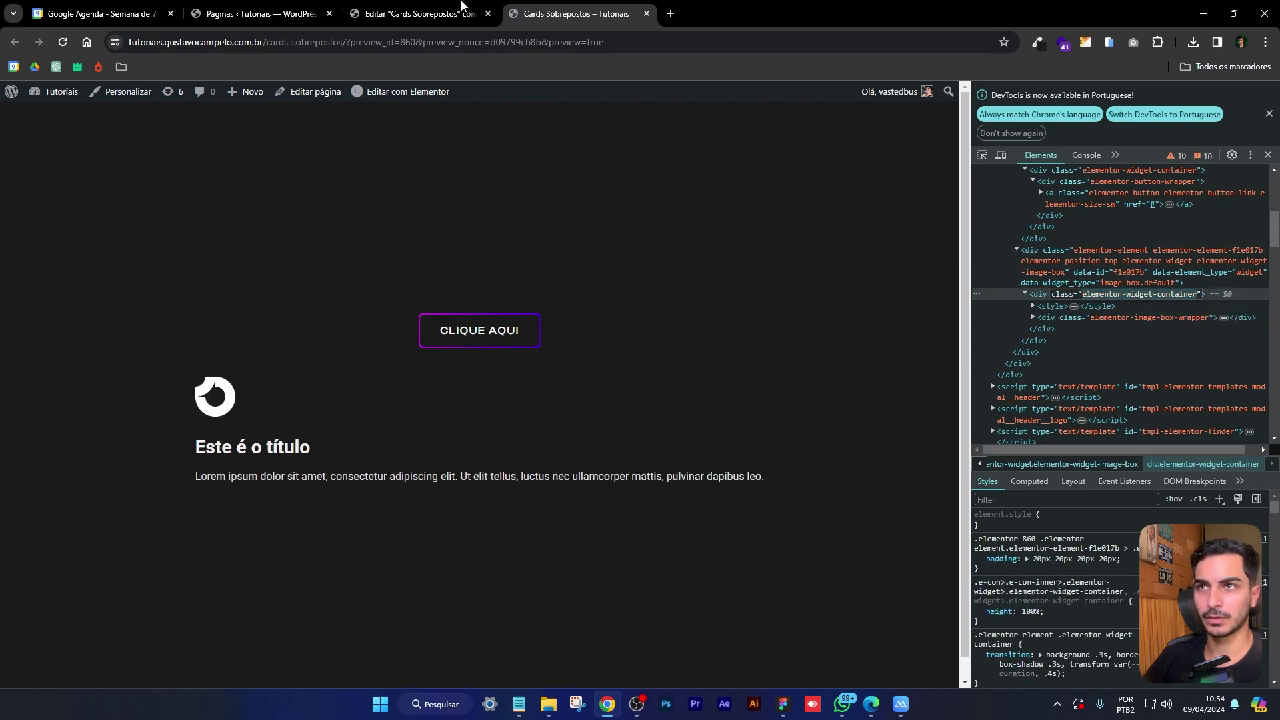
In the image box's Custom CSS, start a "selector .elementor-widget-container" rule with a background property
left_click(413, 14)
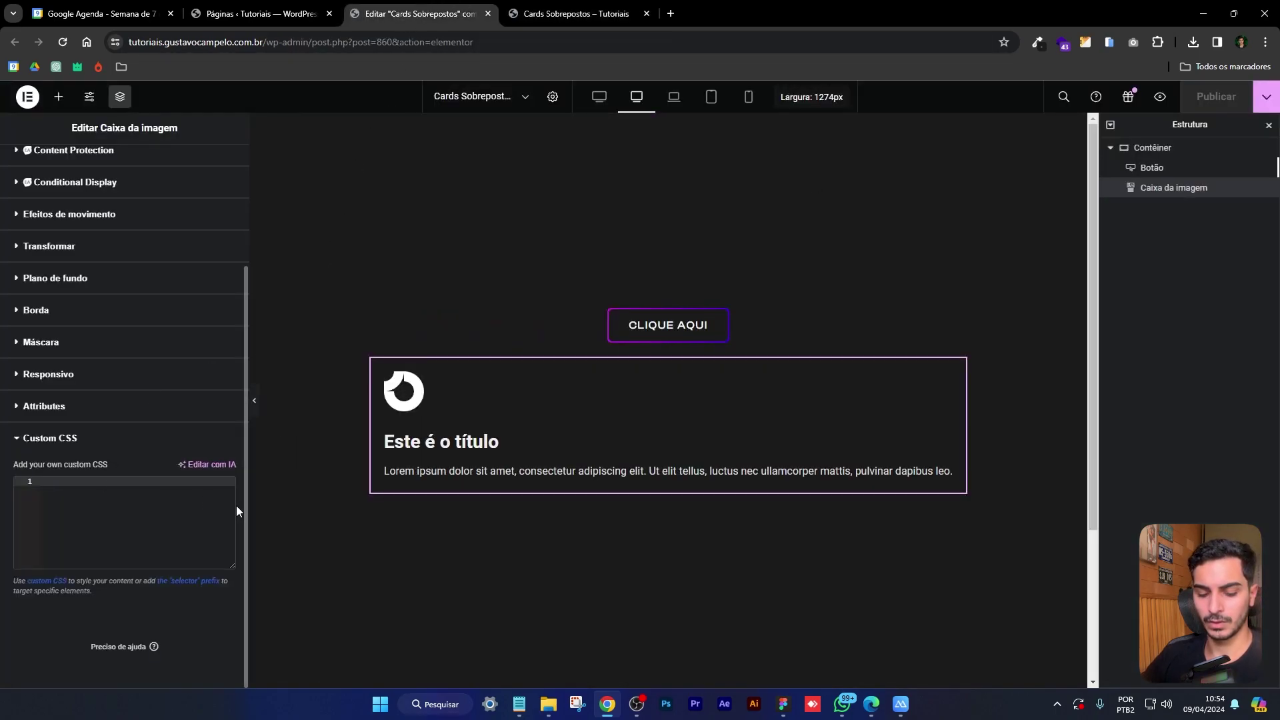
type("selector")
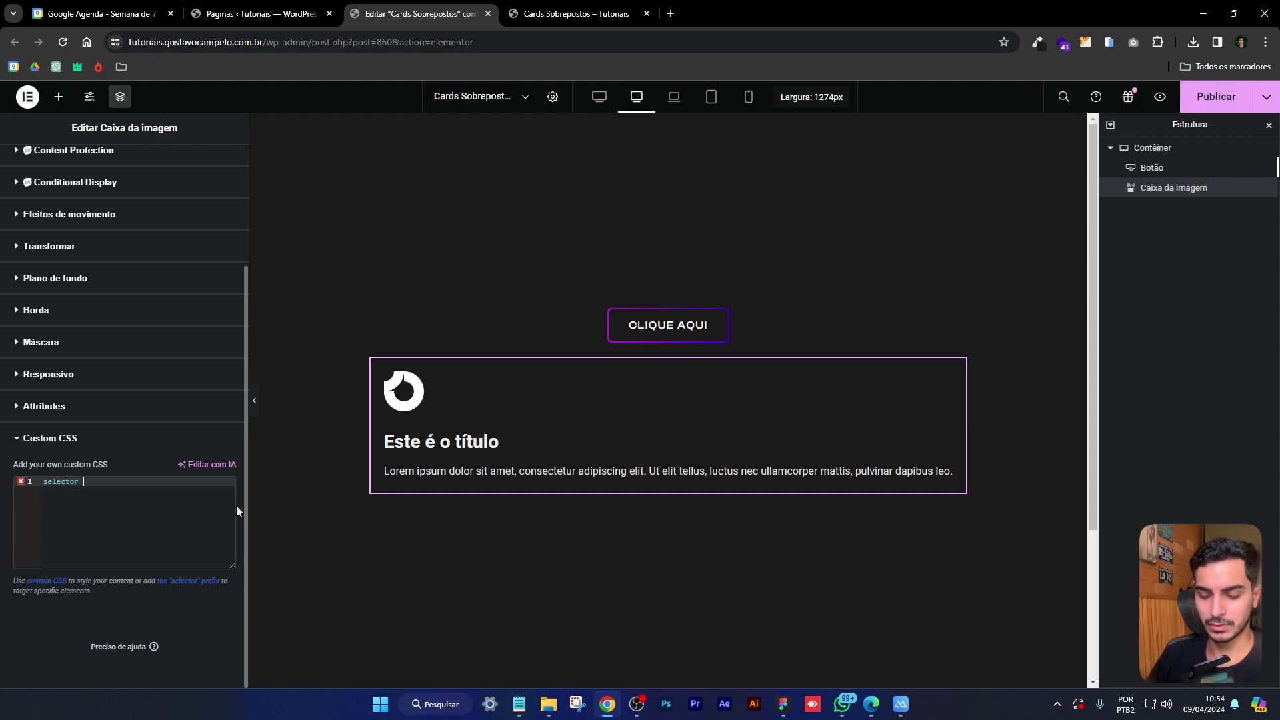
type(" .elementor-widget-container")
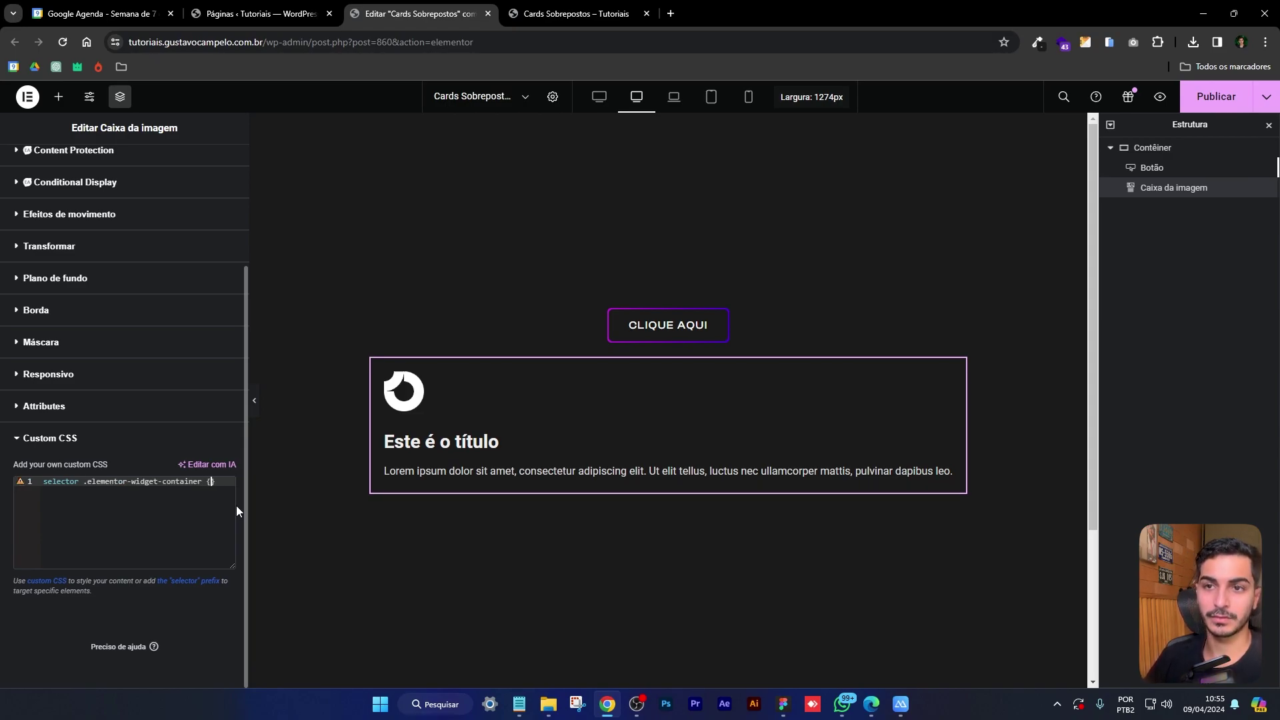
type("{")
key("Return")
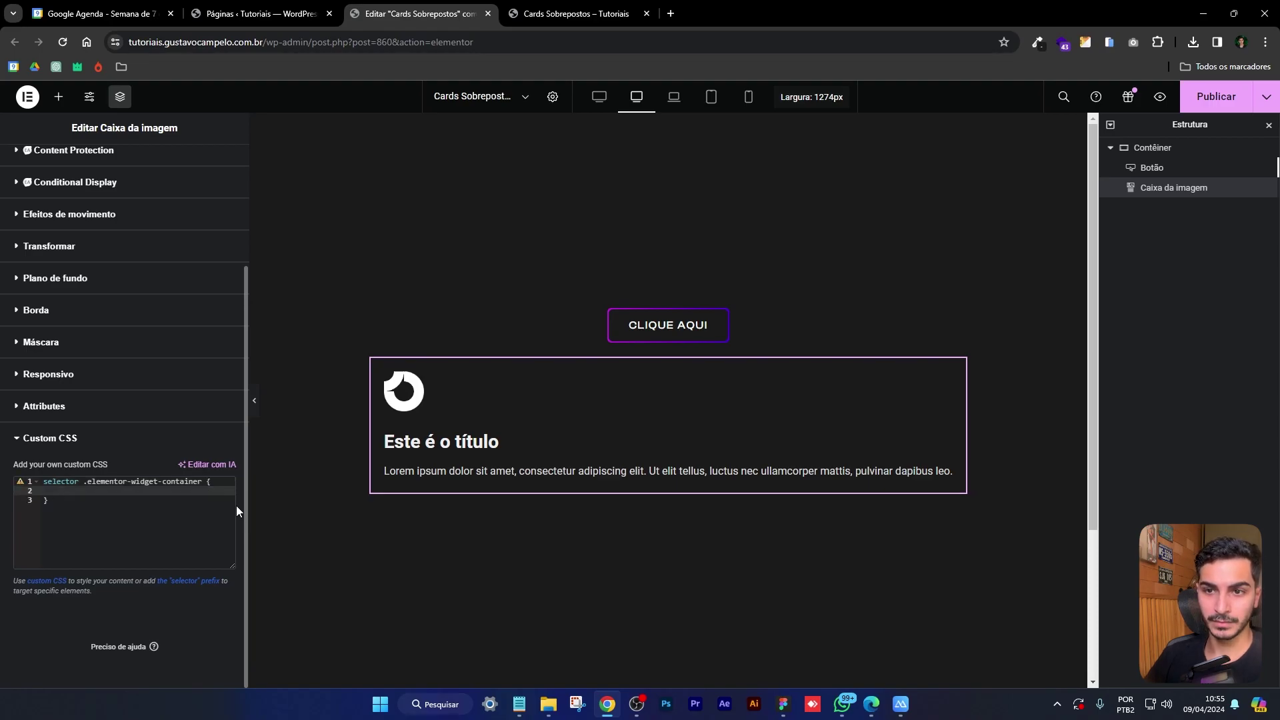
type("background")
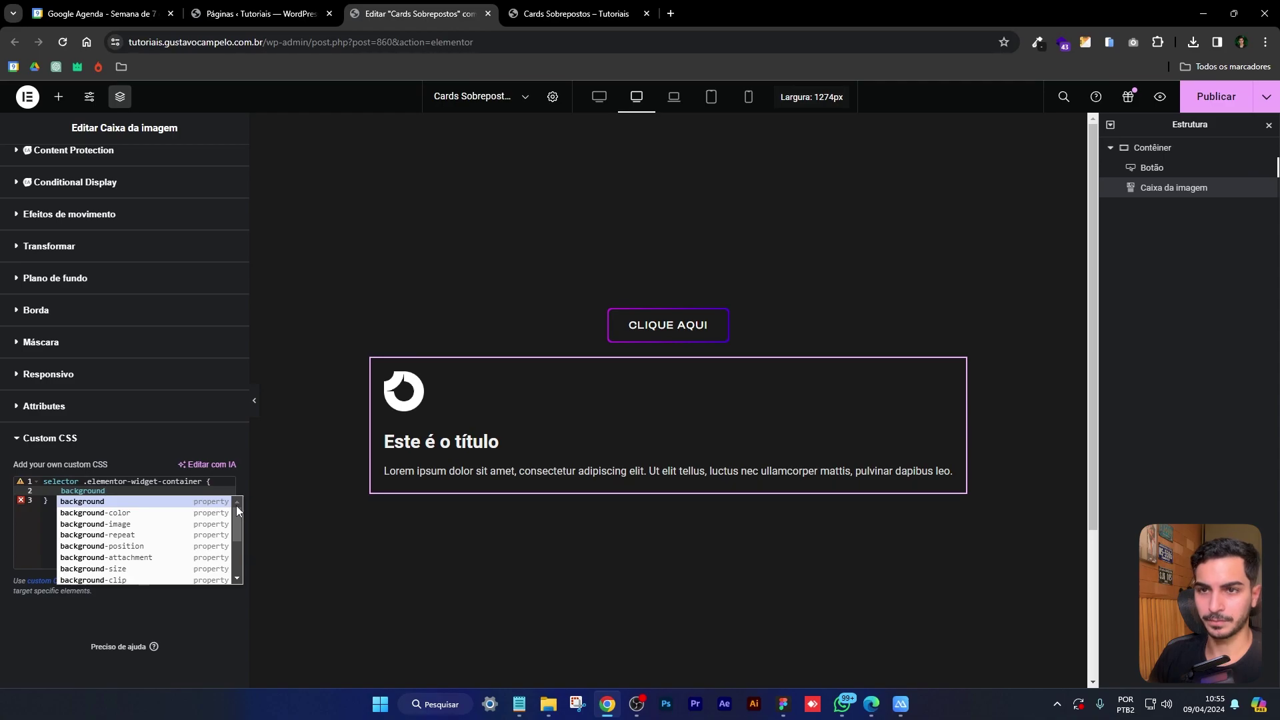
type(":")
Copy the button's linear-gradient(96deg, #C41EDF 0.01%, #4D00EF 100.7%) from its custom CSS into the image box rule's background
left_click(720, 323)
scroll(148, 342, "down", 6)
left_click(112, 593)
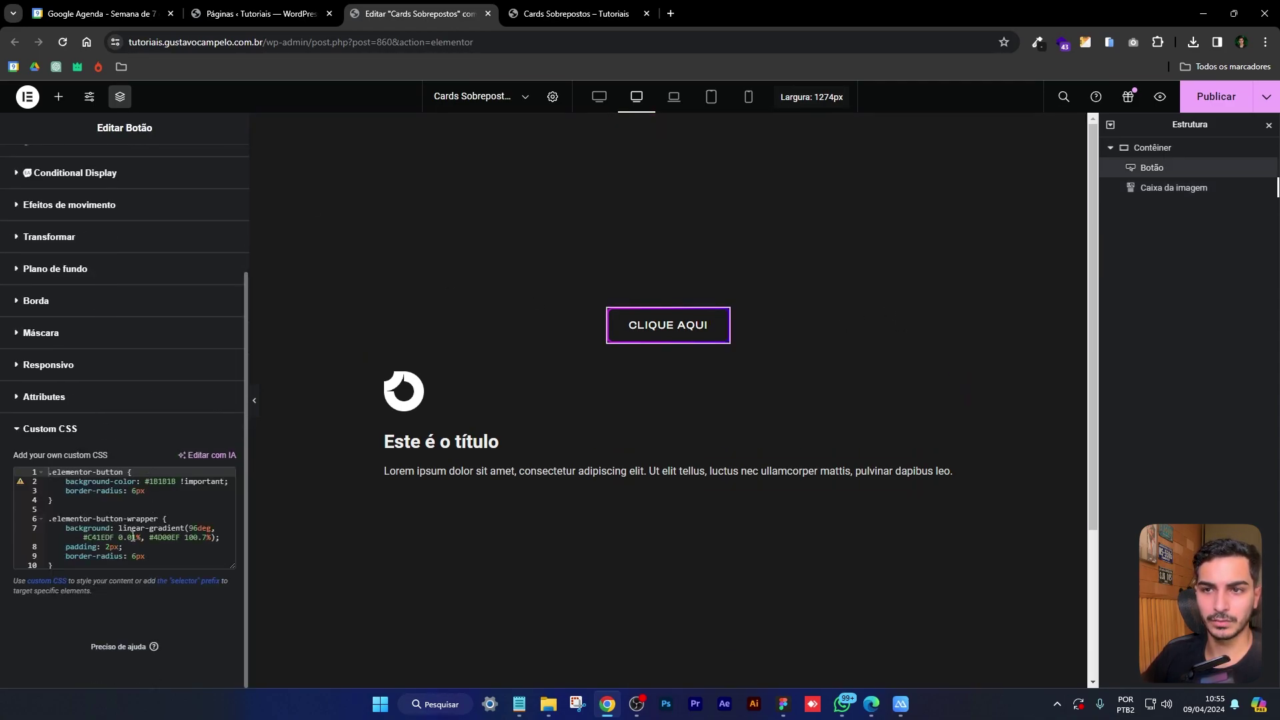
left_click_drag(135, 530, 225, 534)
key("ctrl+c")
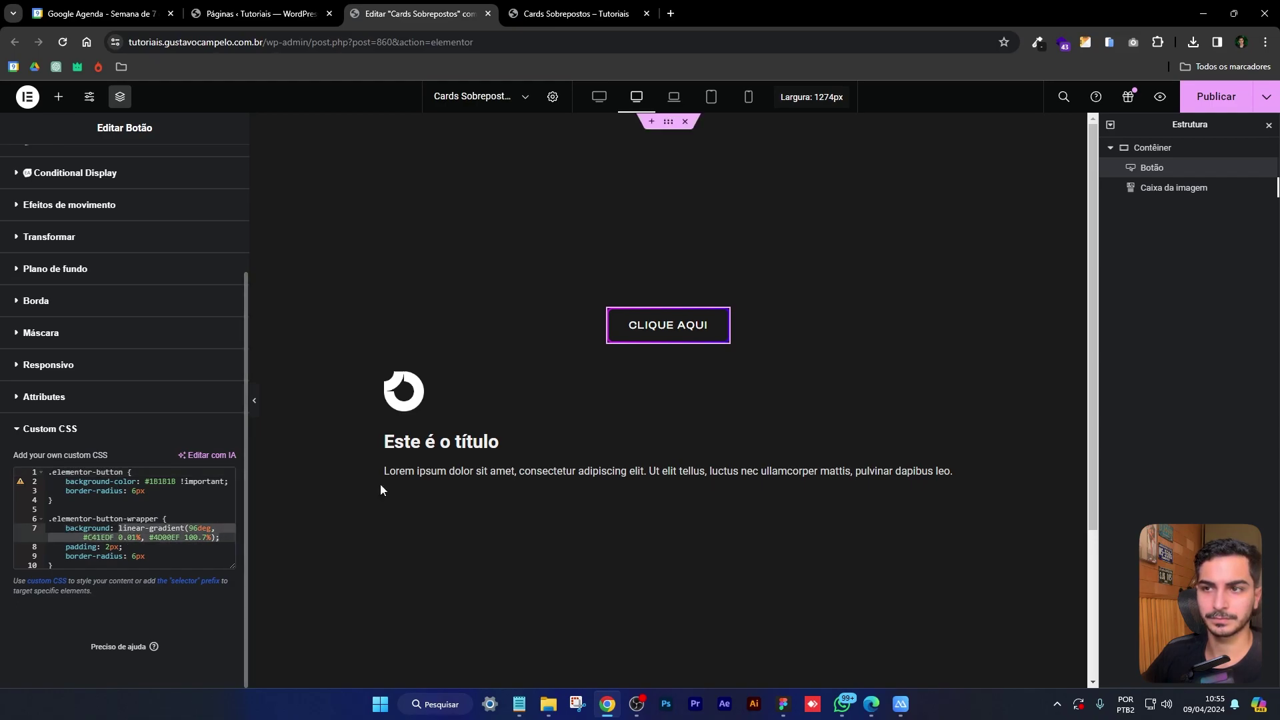
left_click(473, 416)
scroll(106, 333, "down", 5)
left_click(90, 590)
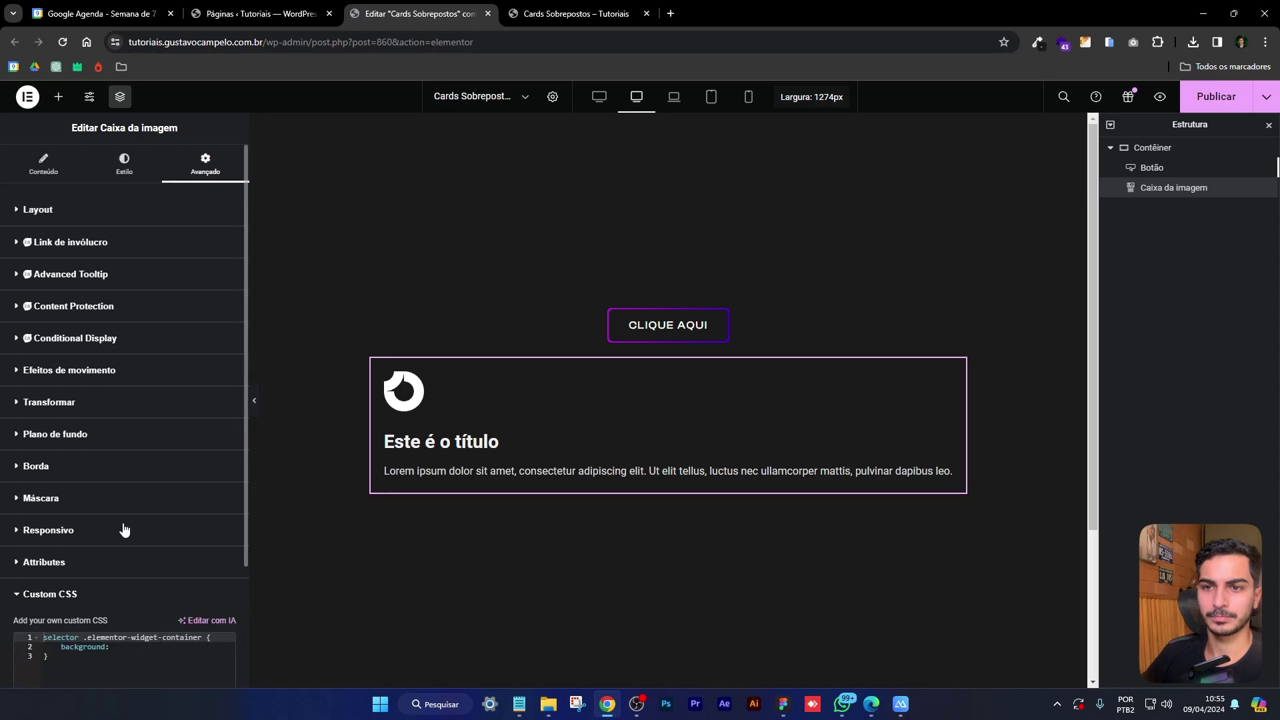
key("ctrl+v")
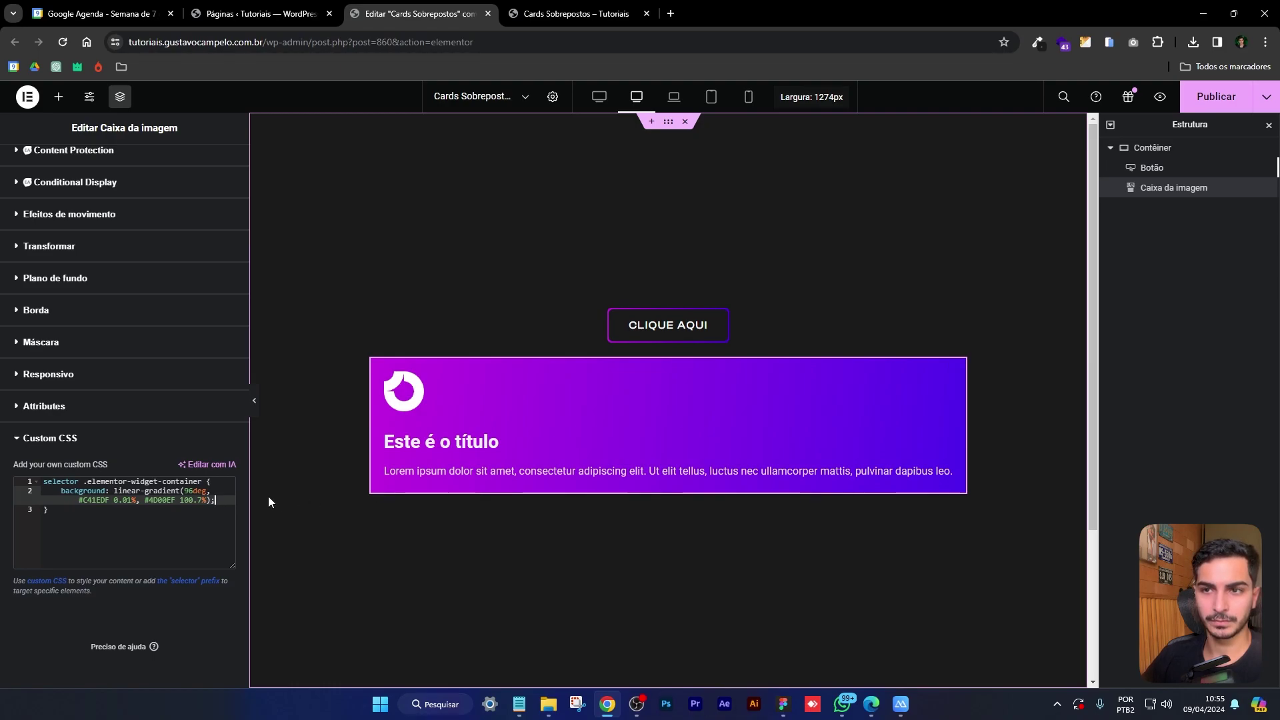
Take the inner wrapper's class name from the inspected preview and add an empty .elementor-image-box-wrapper rule below the gradient rule
left_click(122, 513)
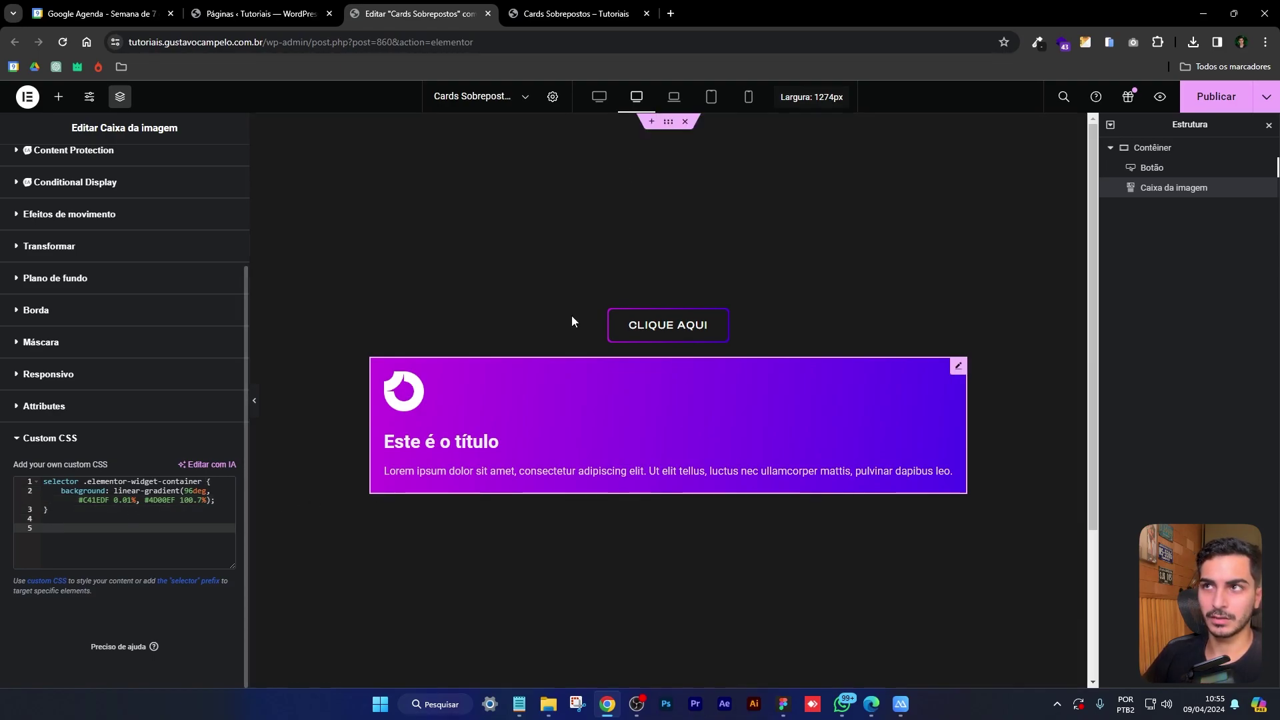
left_click(573, 13)
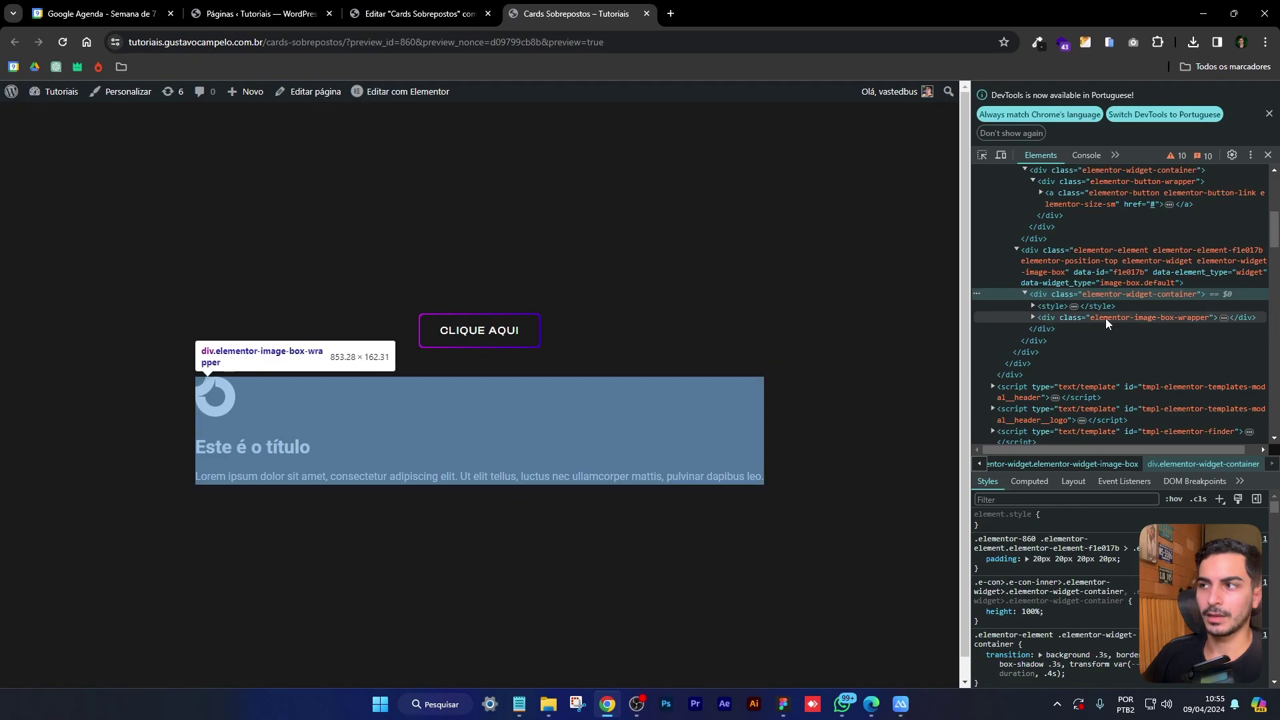
double_click(1183, 318)
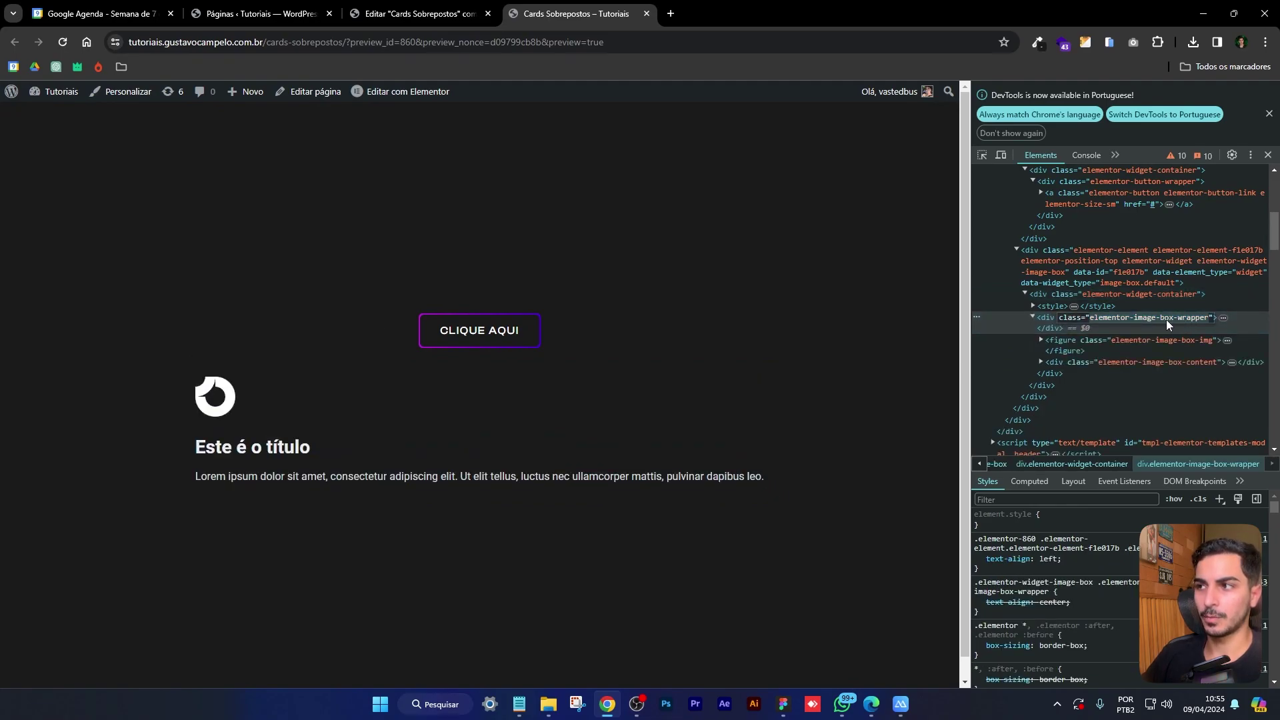
left_click(424, 13)
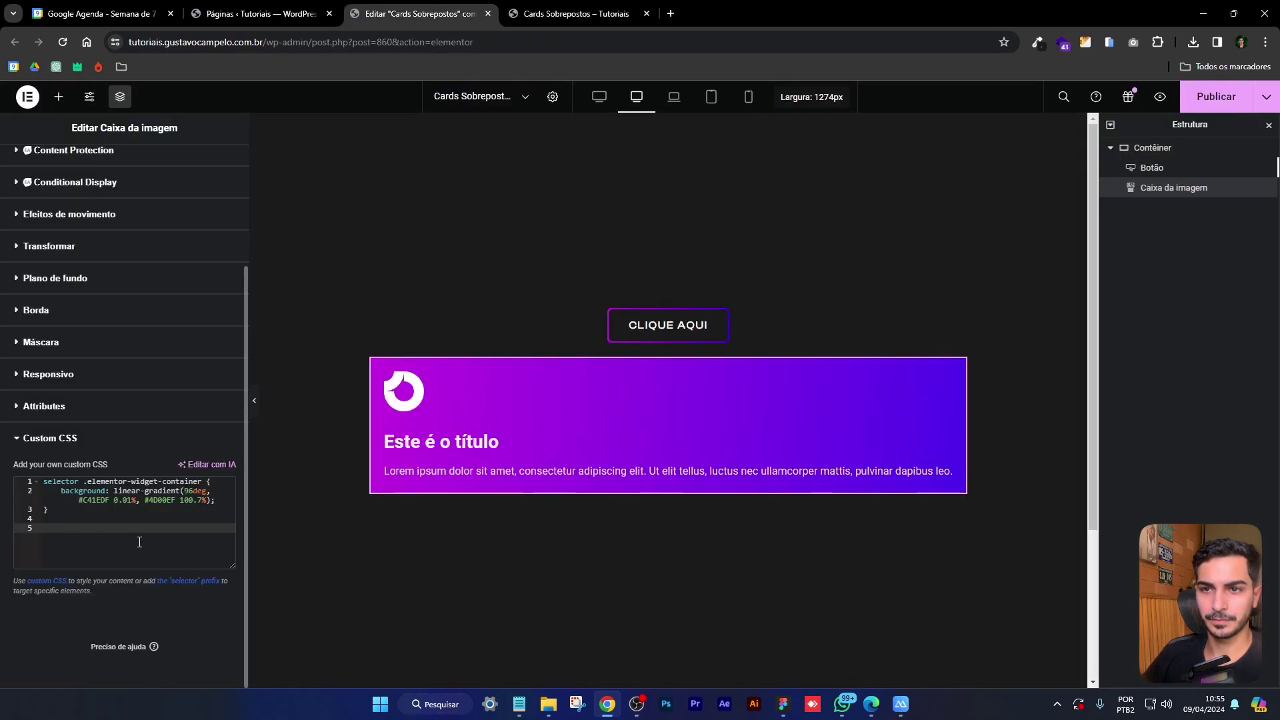
type("elementor-image-box-wrapper")
type("{}")
key("Left")
key("Return")
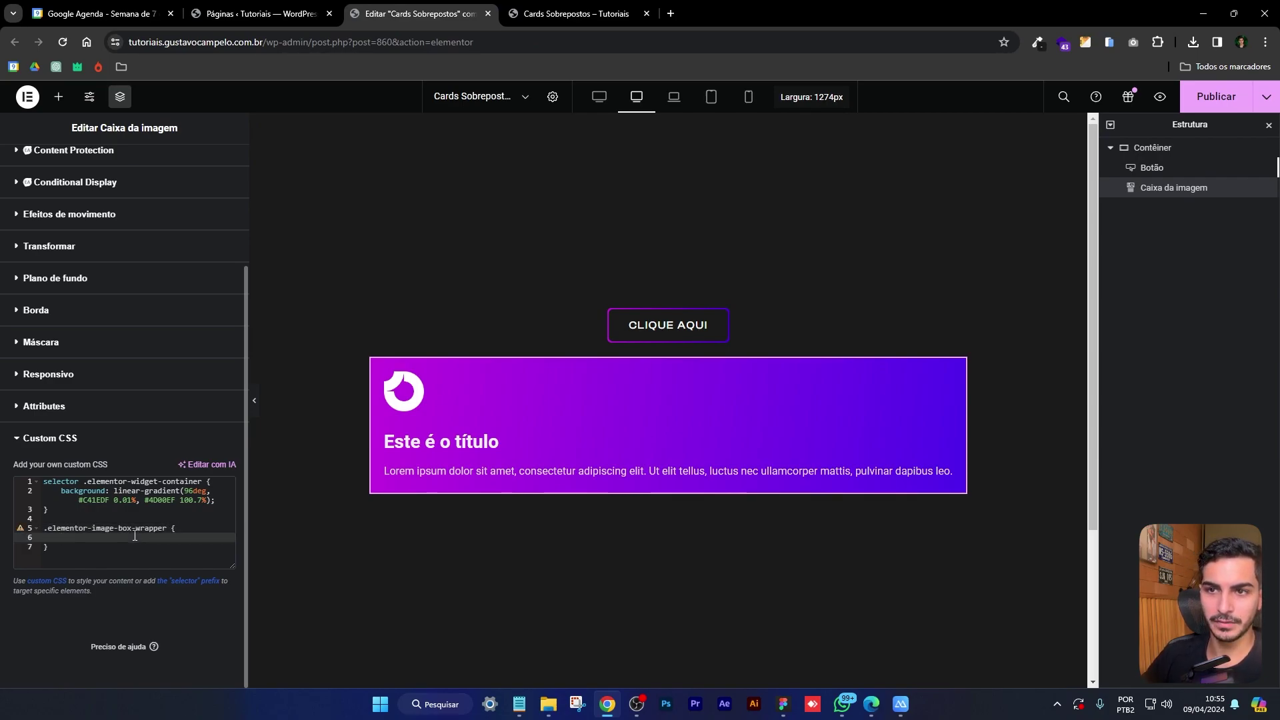
Add a background-color property to the .elementor-image-box-wrapper rule
type("back")
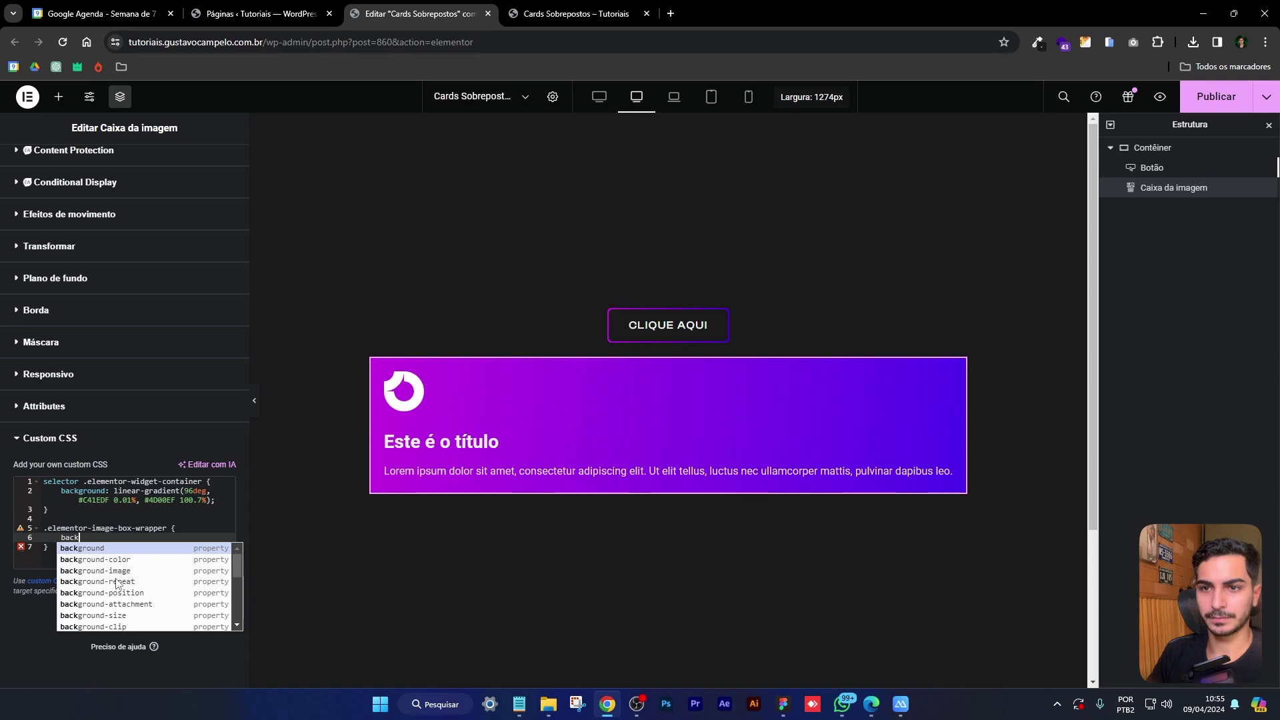
type("ground-imag")
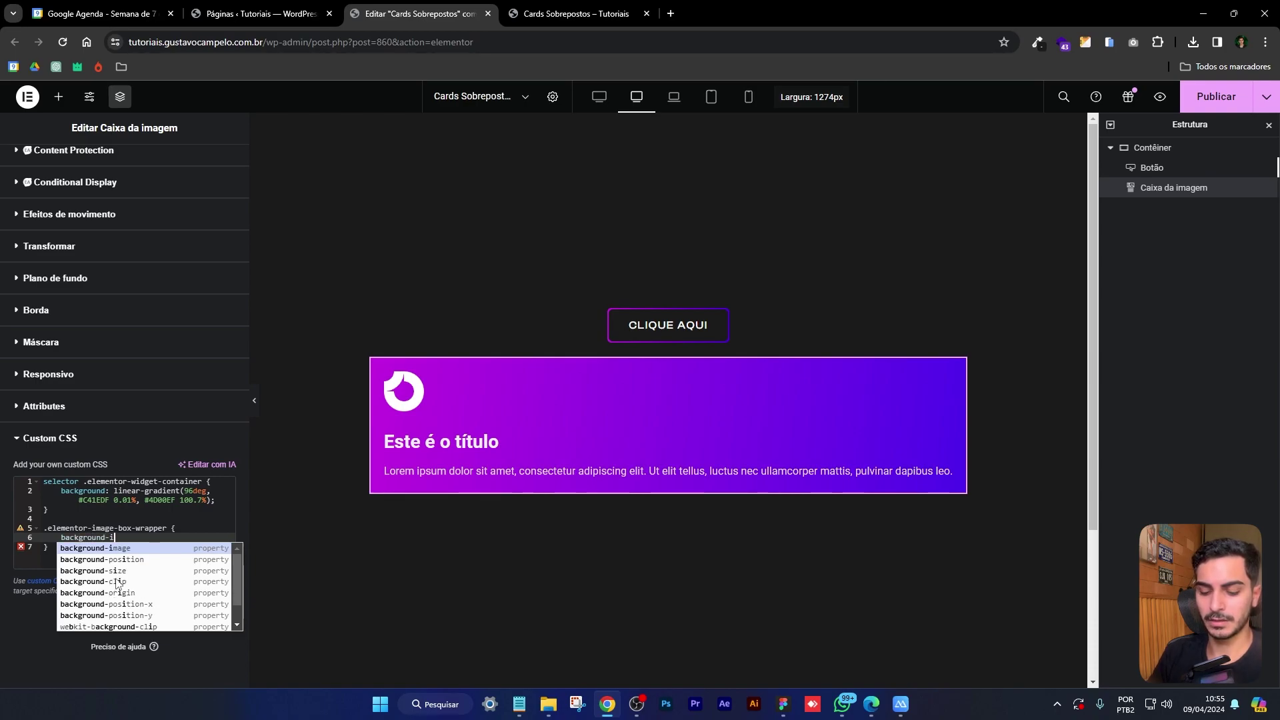
key("BackSpace")
key("BackSpace")
key("BackSpace")
key("BackSpace")
key("BackSpace")
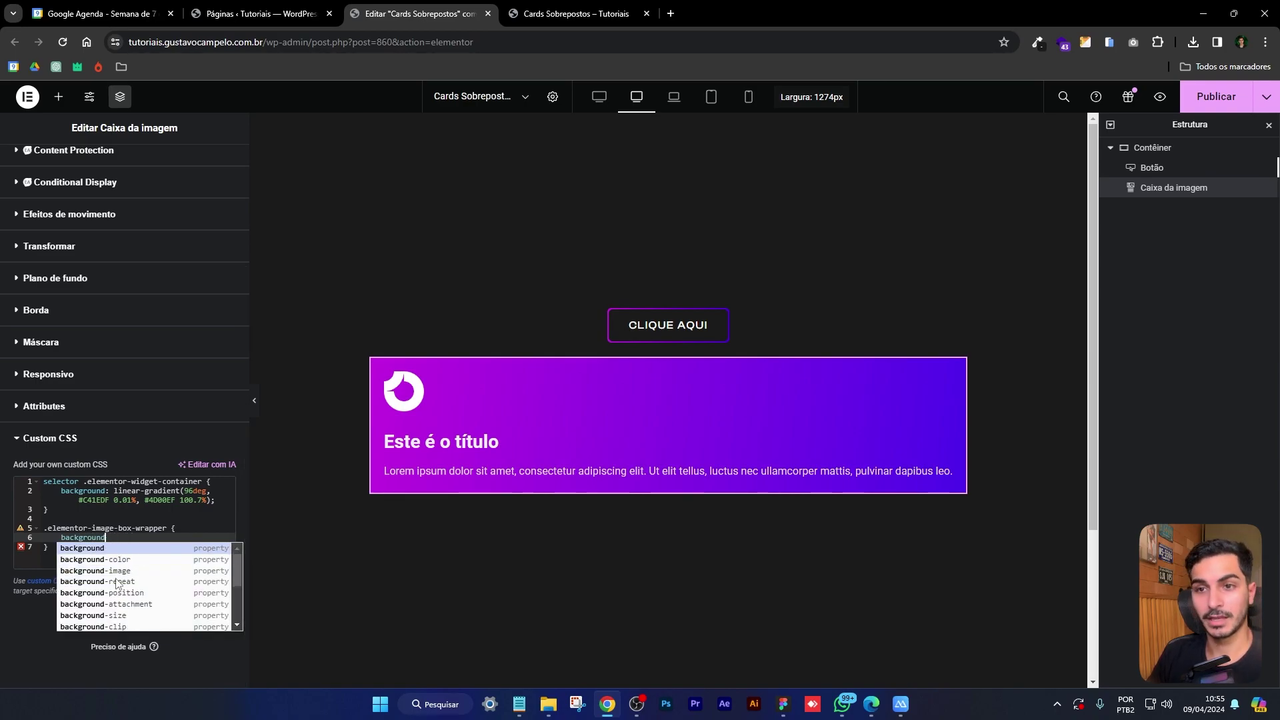
key("Down")
key("Return")
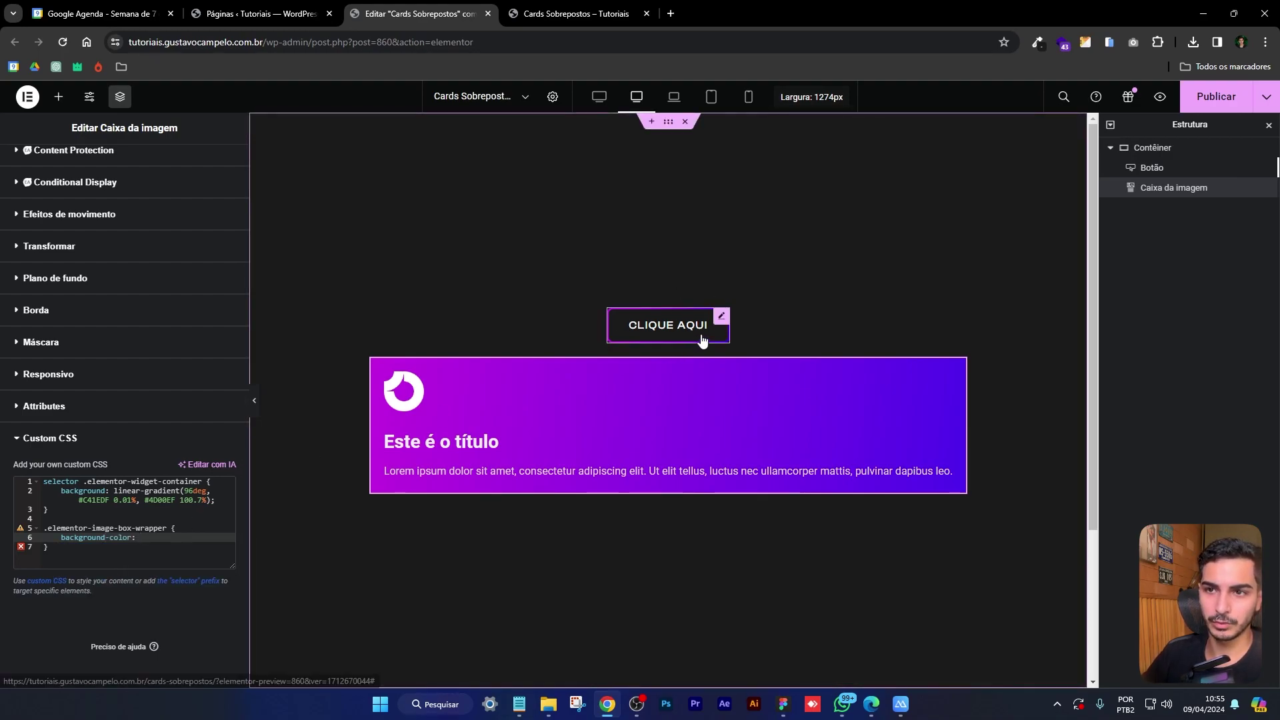
Copy the dark hex code from the color picker extension and set the wrapper's background color to #1b1b1b
left_click(1035, 44)
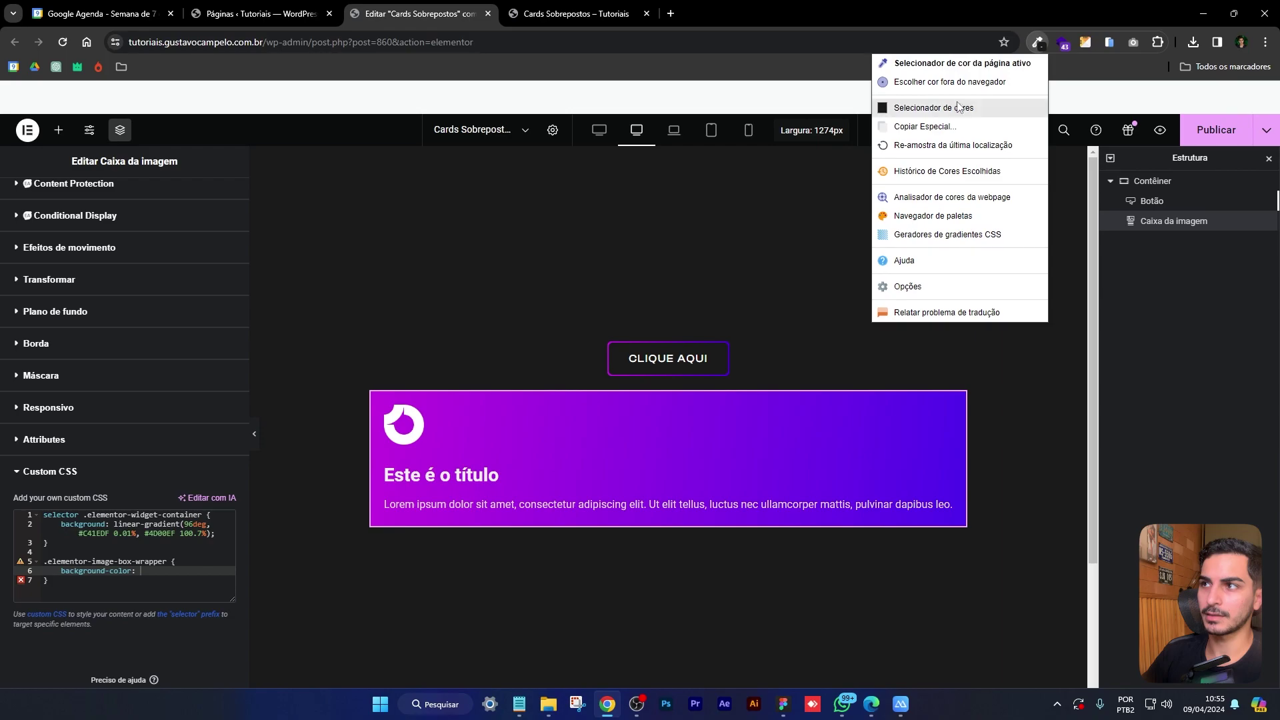
left_click(959, 108)
double_click(921, 247)
key("ctrl+c")
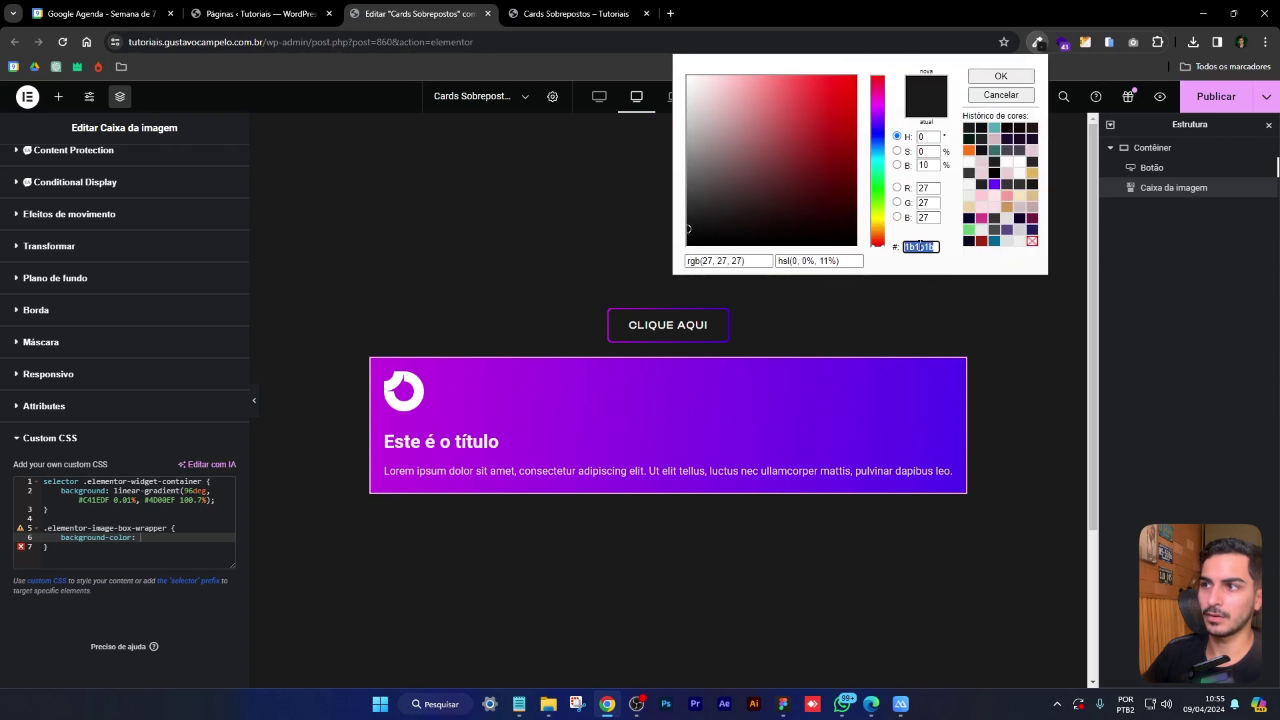
left_click(1000, 75)
left_click(1020, 82)
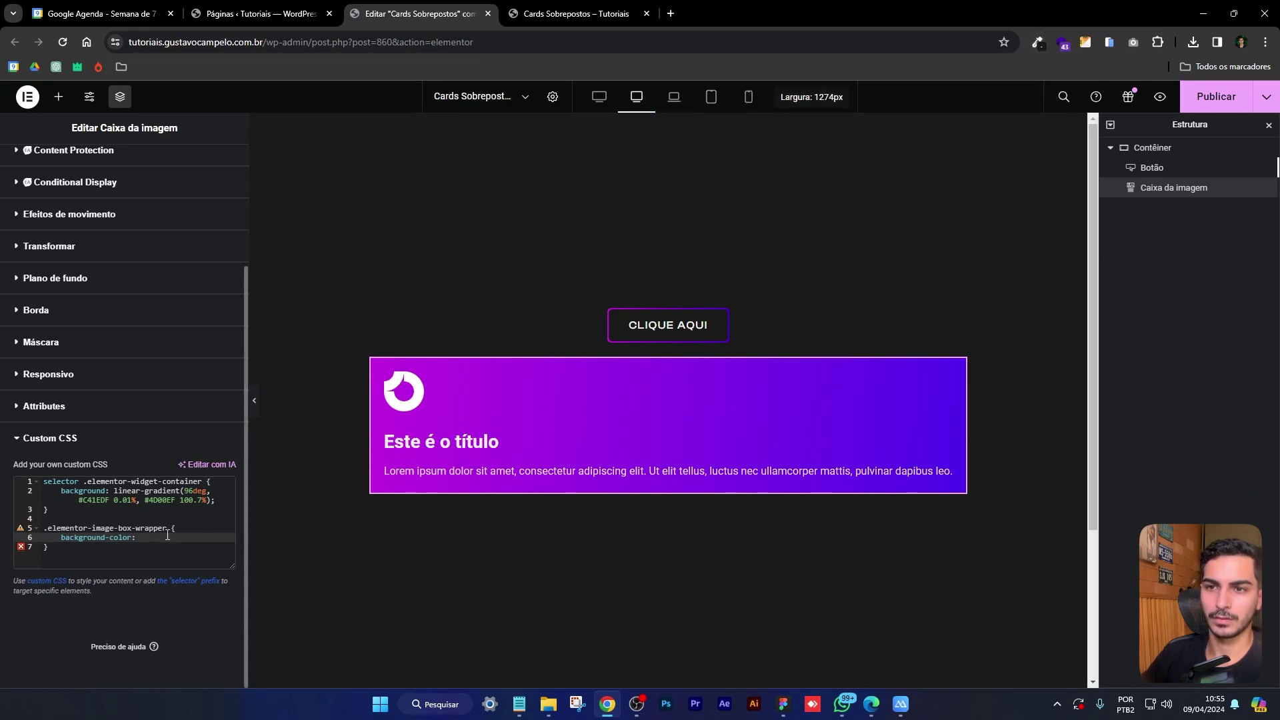
key("ctrl+v")
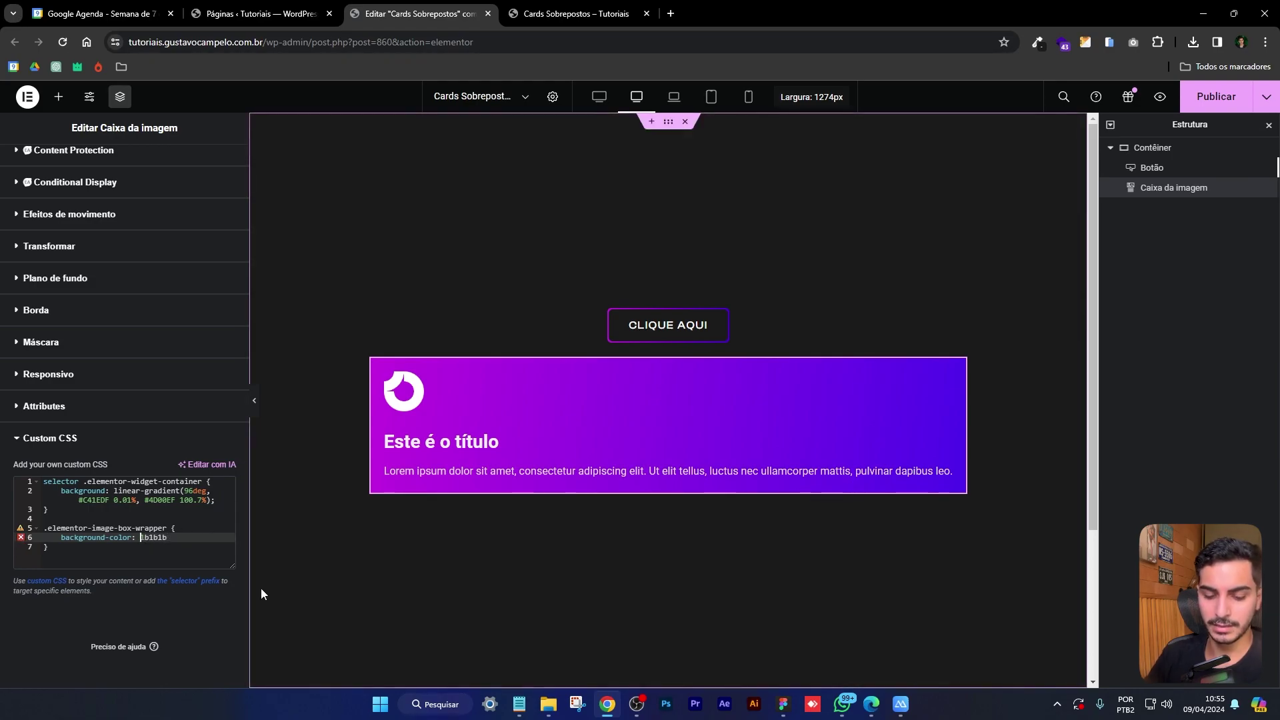
type("#")
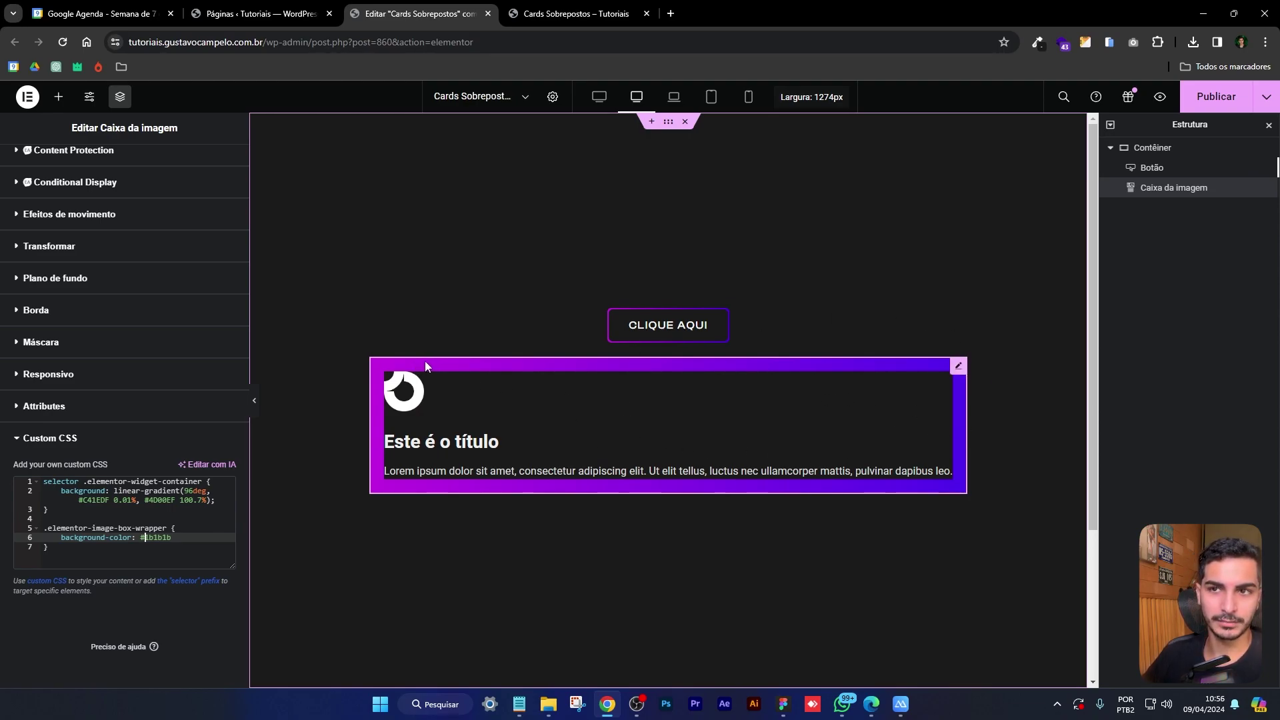
Set the image box's padding to 2 px on all sides and check the thin gradient border on the full-width canvas
scroll(194, 309, "up", 3)
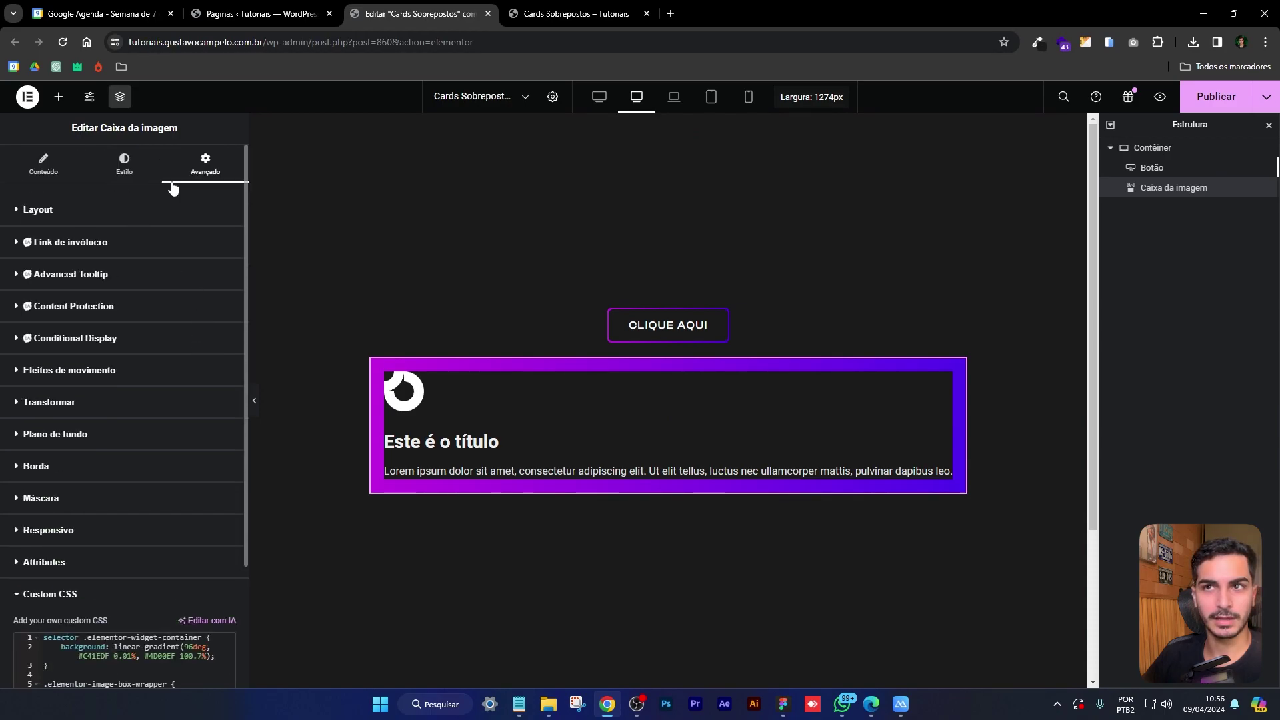
left_click(69, 211)
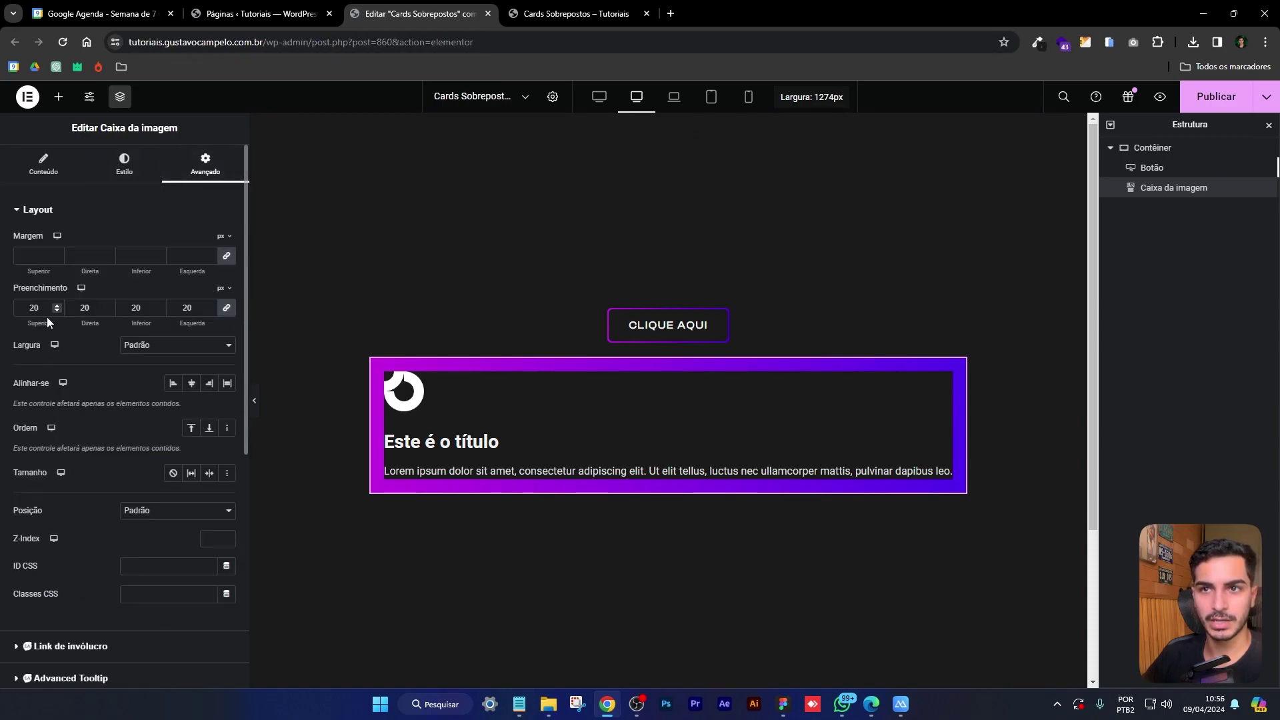
left_click_drag(47, 309, 8, 310)
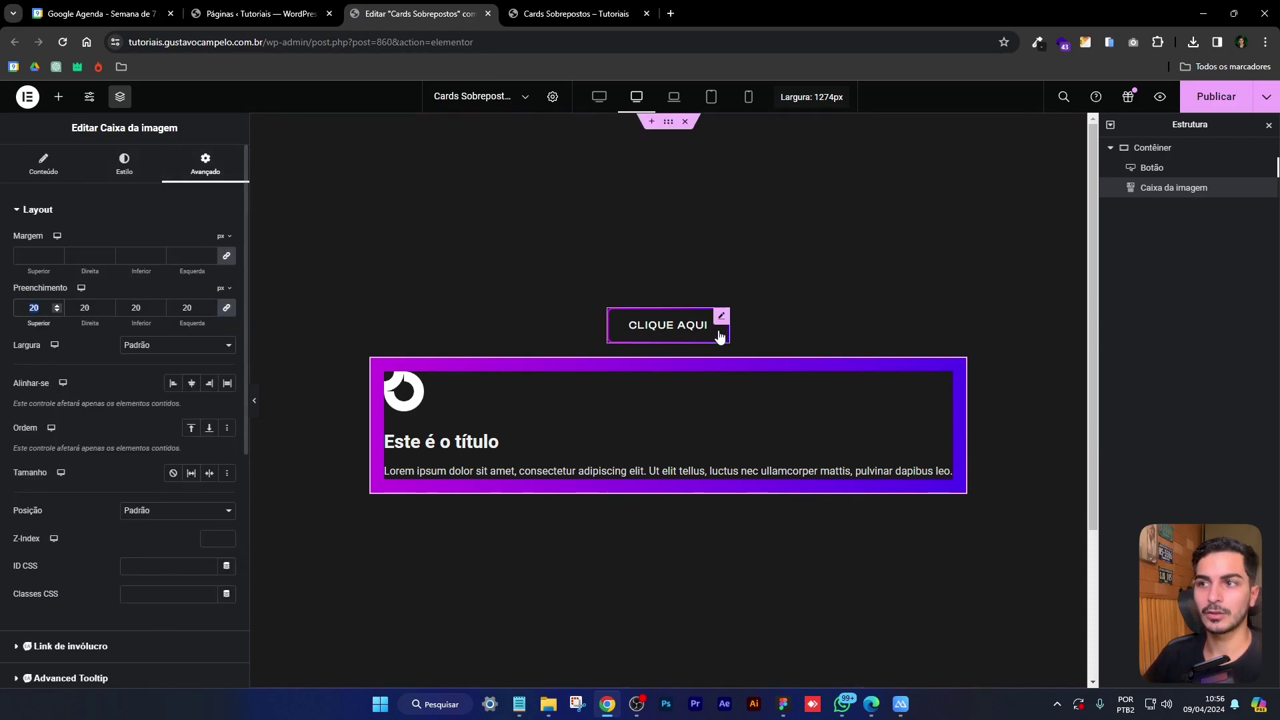
type("2")
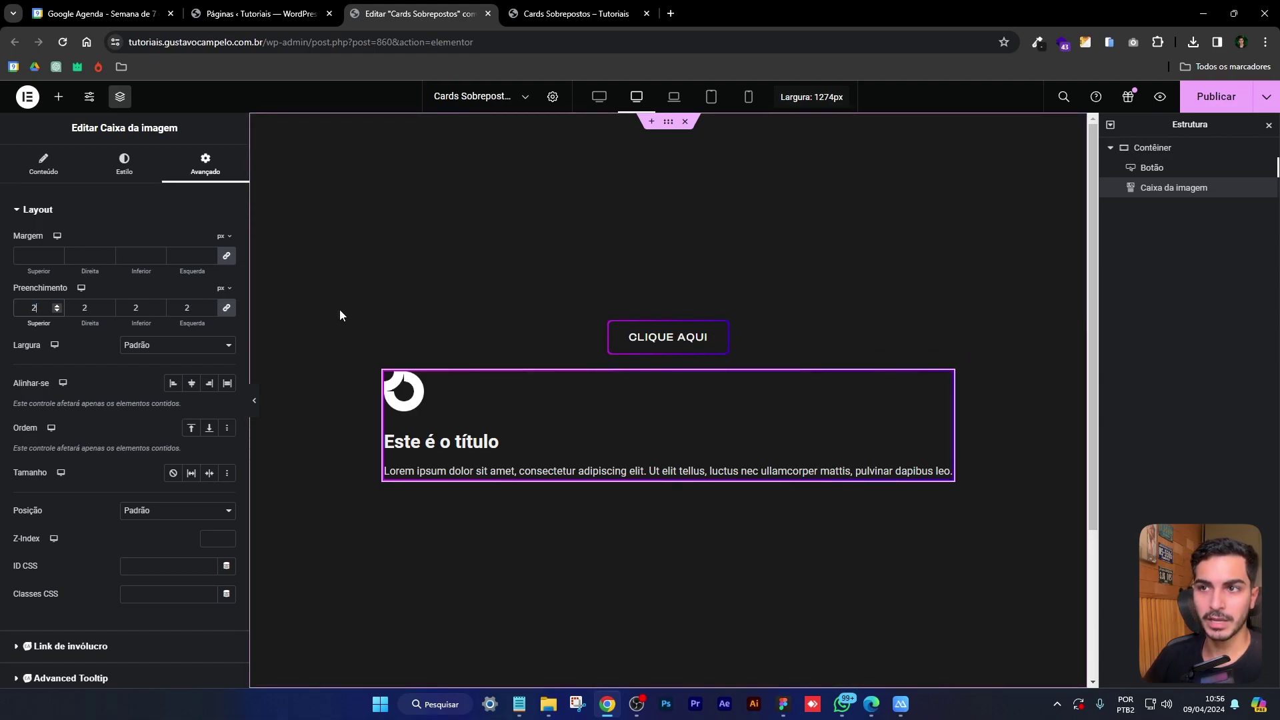
left_click(254, 399)
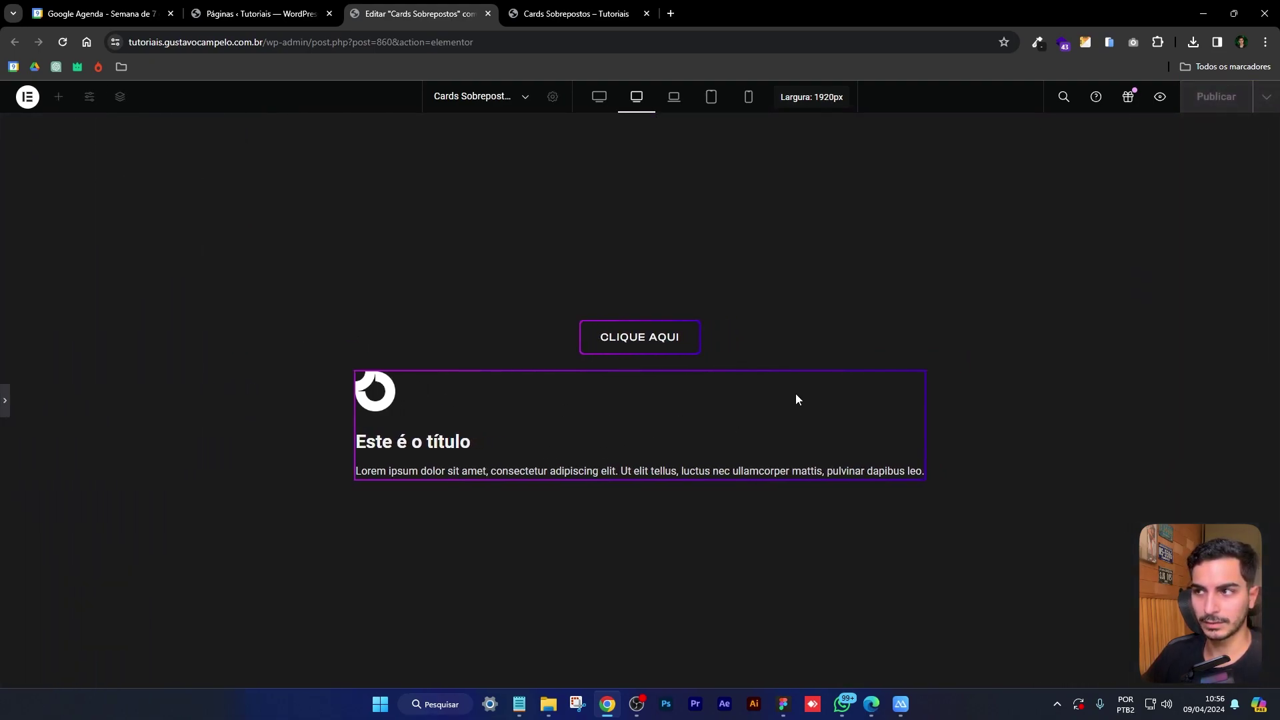
left_click(5, 401)
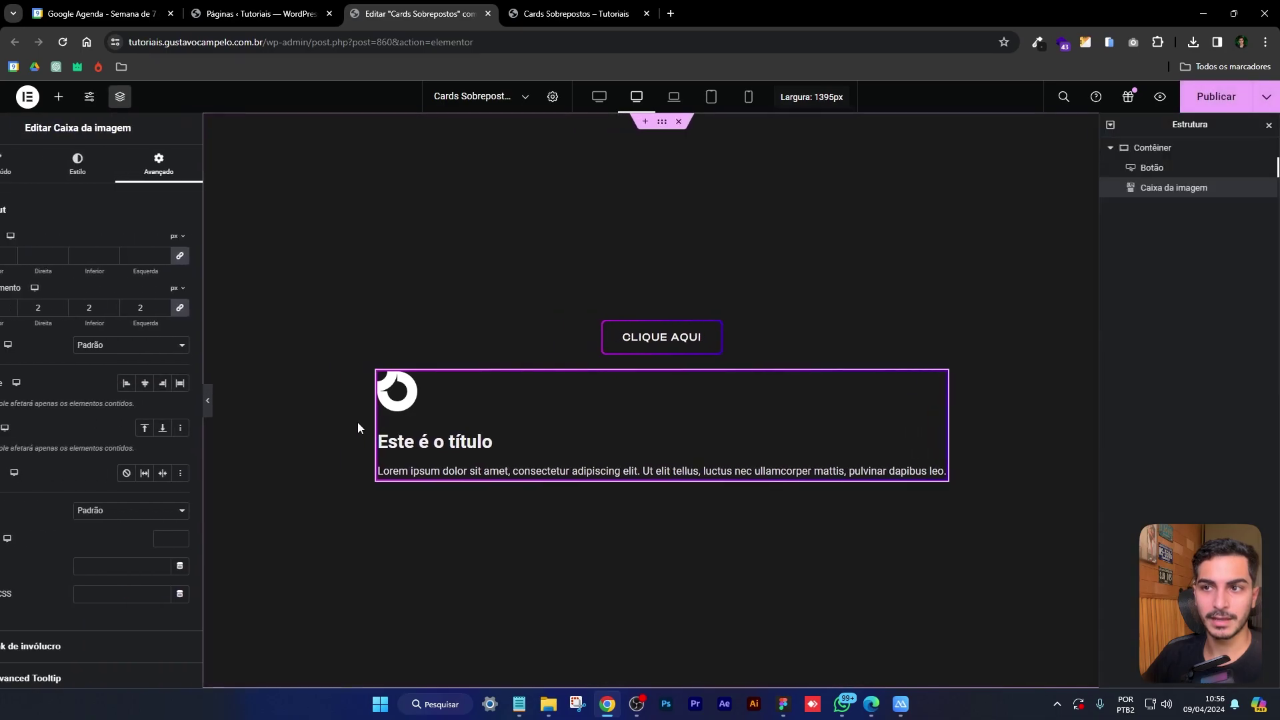
Add a padding of 20px to the .elementor-image-box-wrapper rule in the image box's custom CSS
scroll(134, 337, "down", 10)
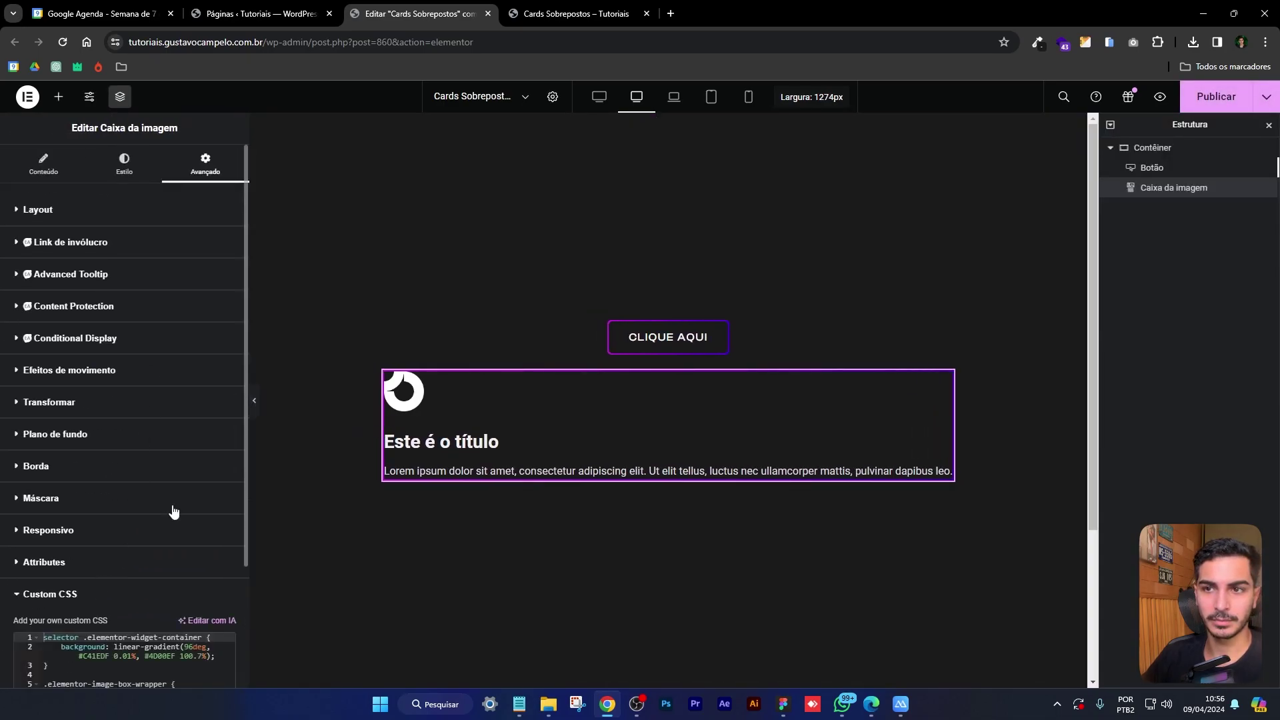
left_click(100, 594)
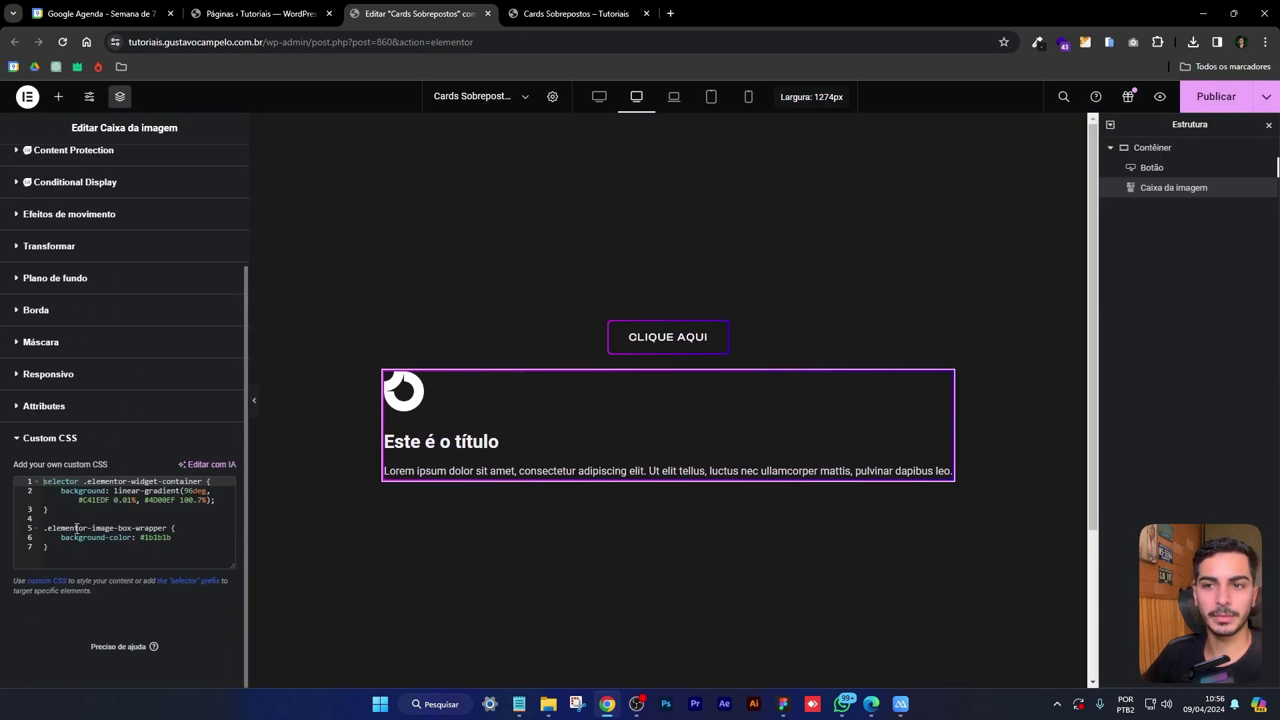
left_click(182, 535)
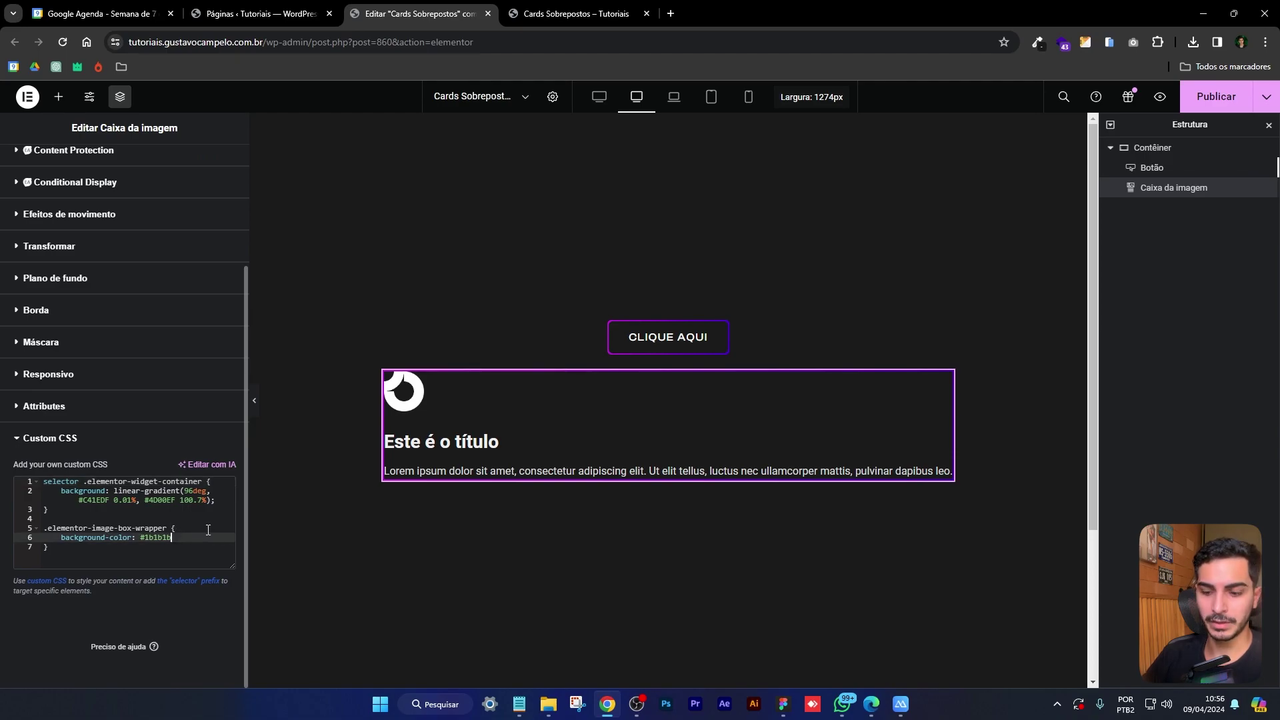
type(";")
key("Return")
type("padd")
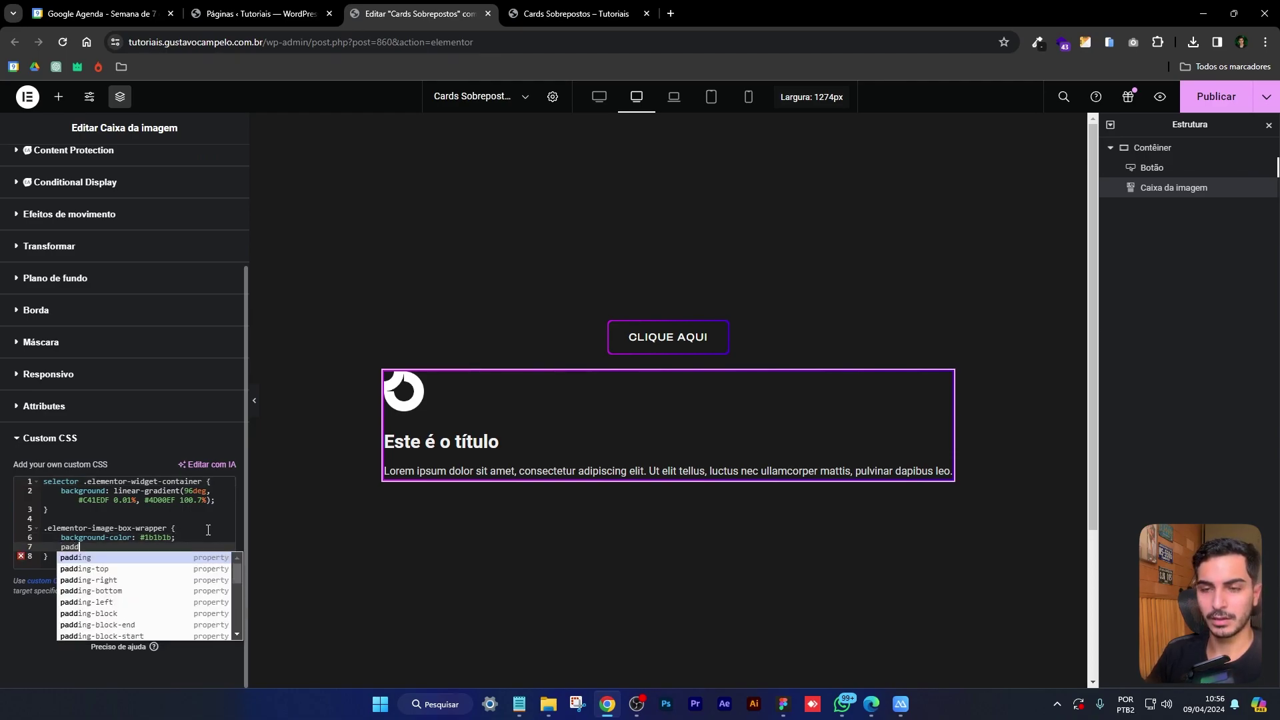
type("ing: 20")
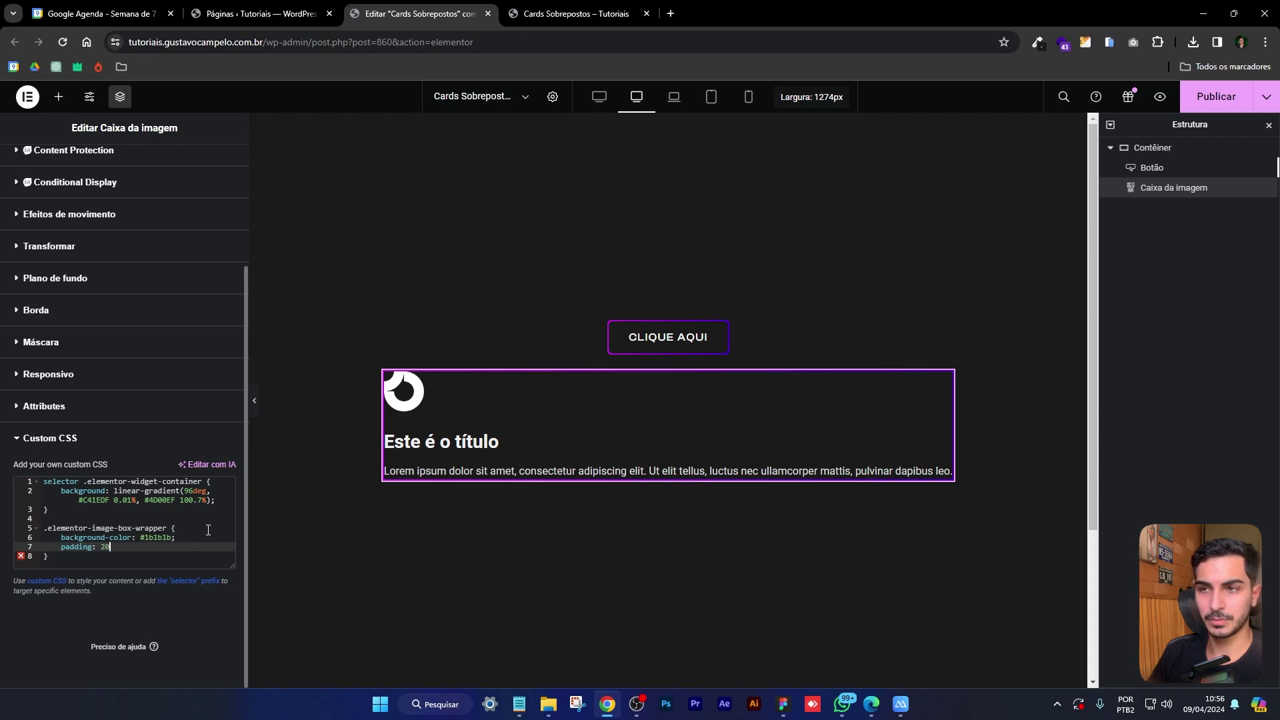
type("px")
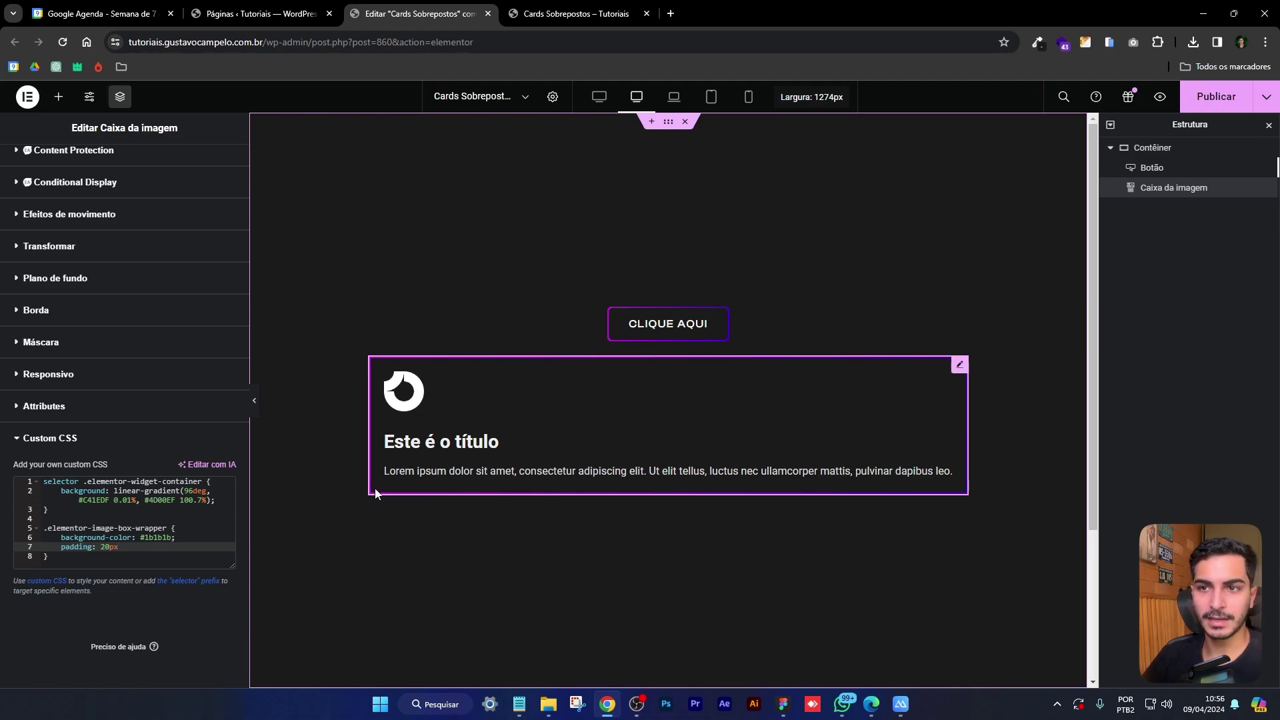
Add border-radius: 6px below the padding in the .elementor-image-box-wrapper rule and keep the rule's closing brace
left_click_drag(84, 482, 192, 482)
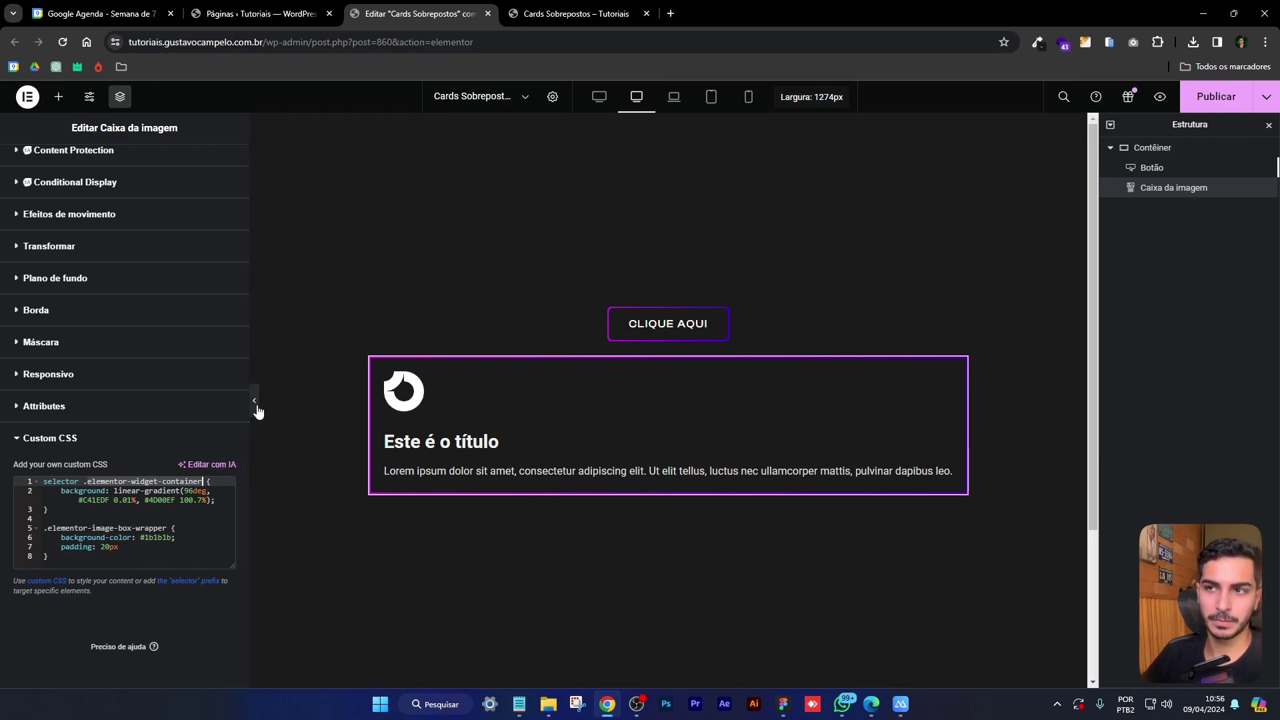
left_click(201, 565)
type(";")
key("Return")
type("border-radius: ")
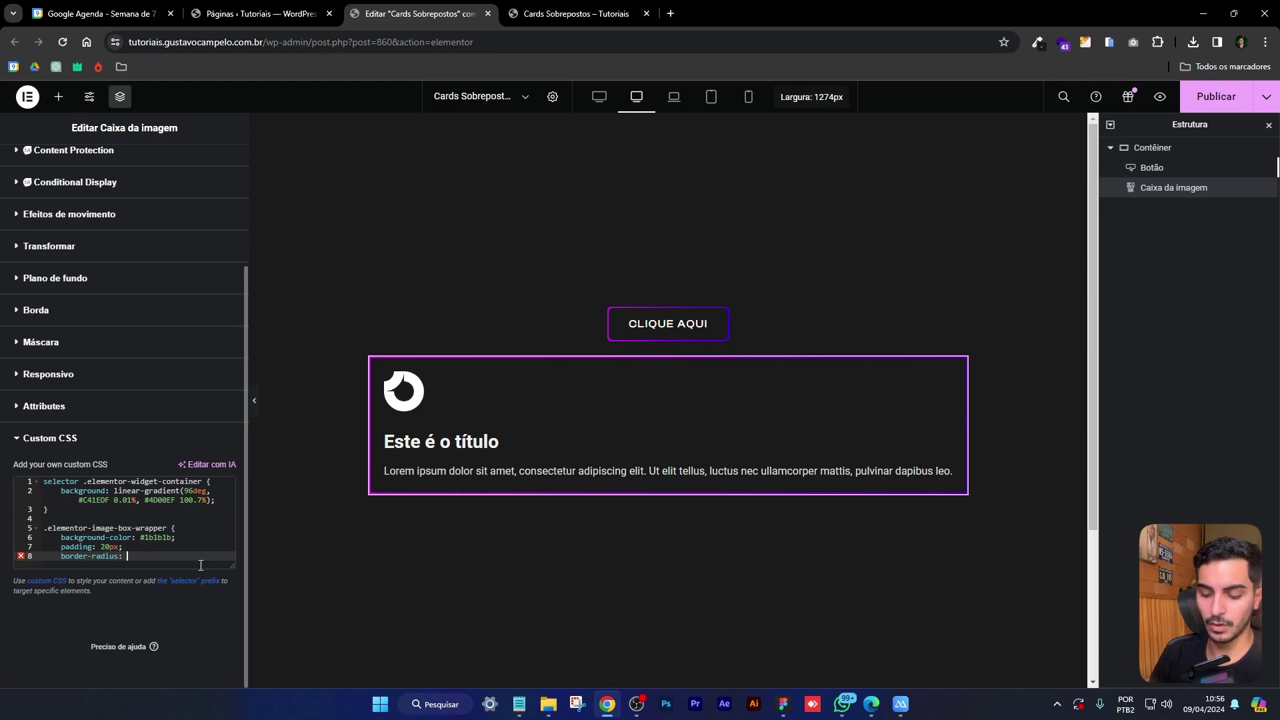
type("6")
key("BackSpace")
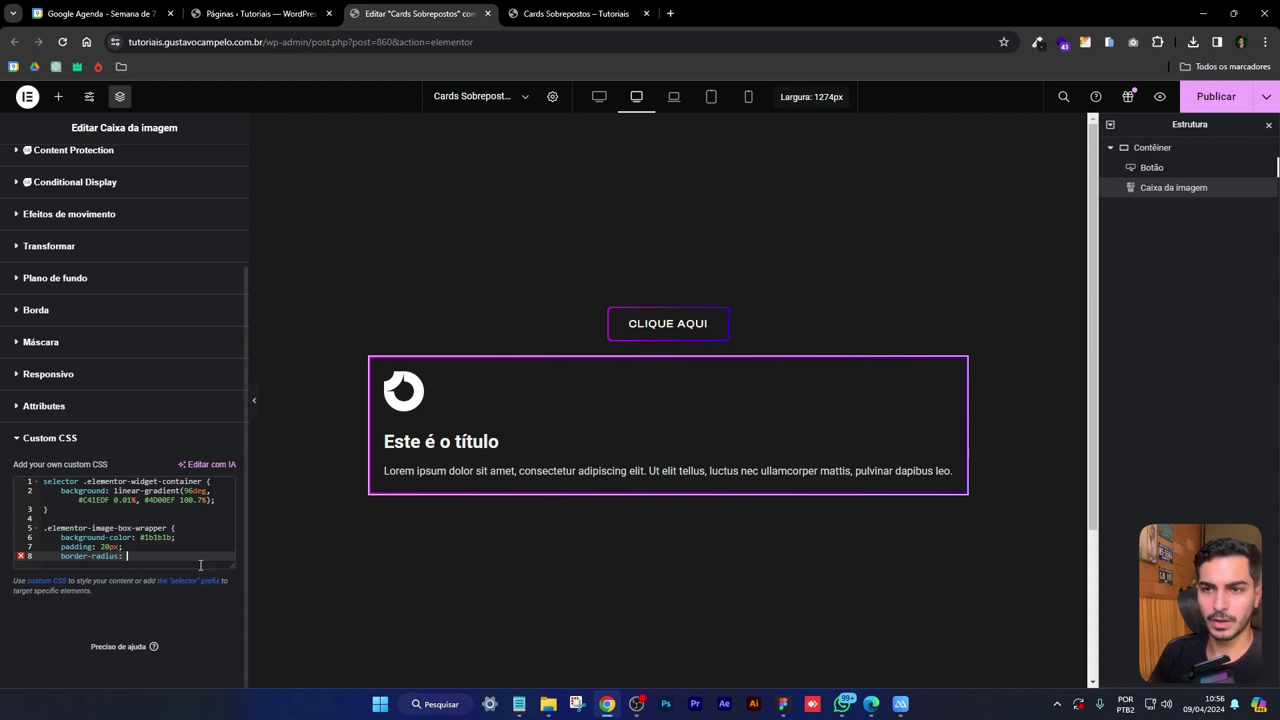
type("6px;")
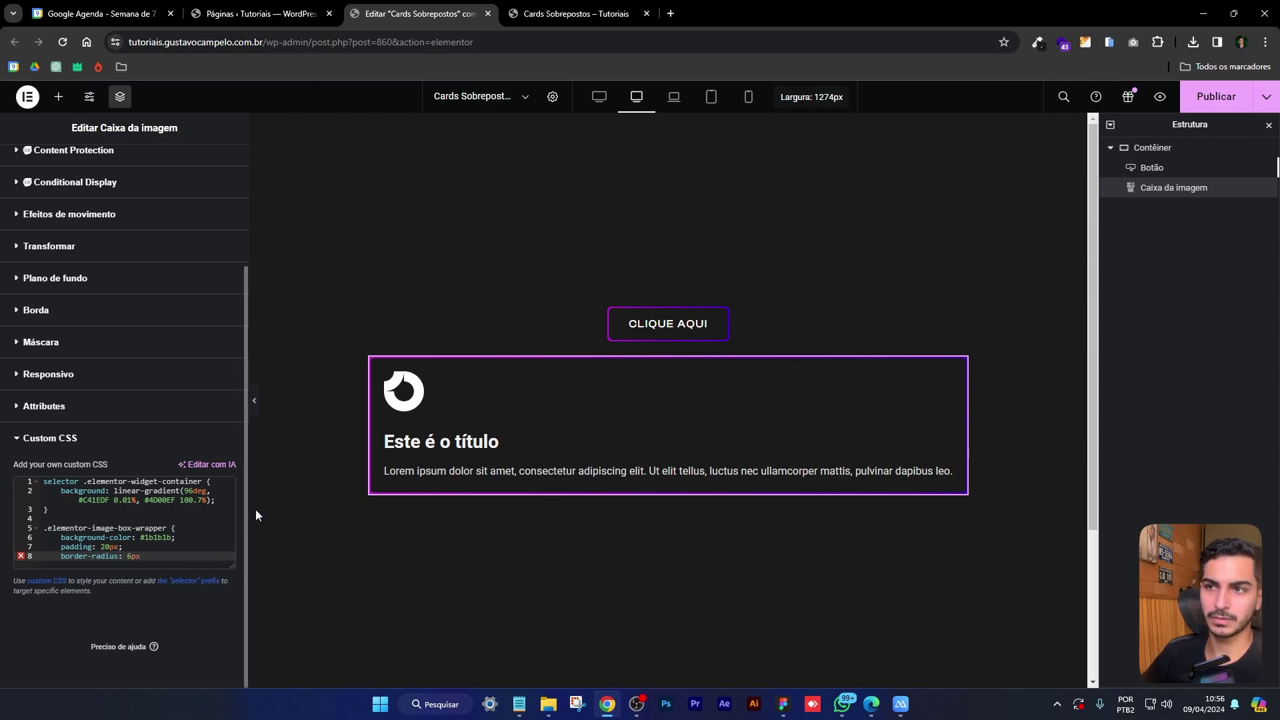
left_click(61, 557)
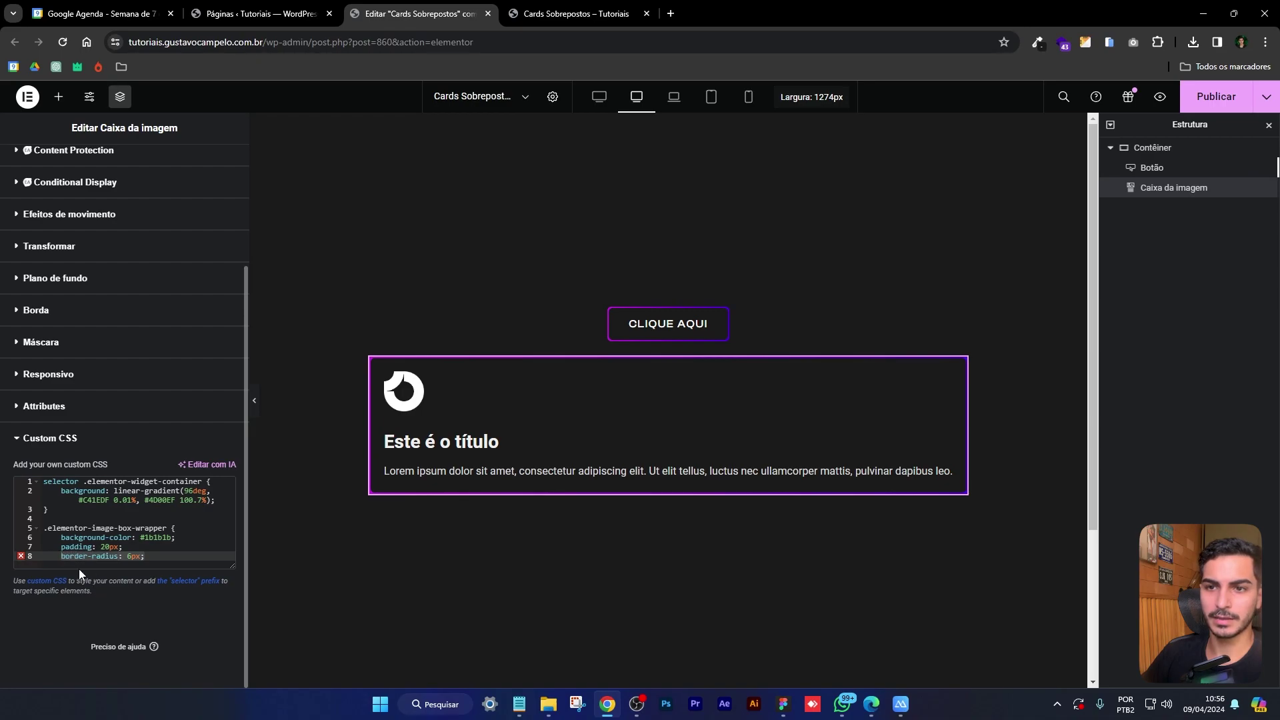
left_click(63, 568)
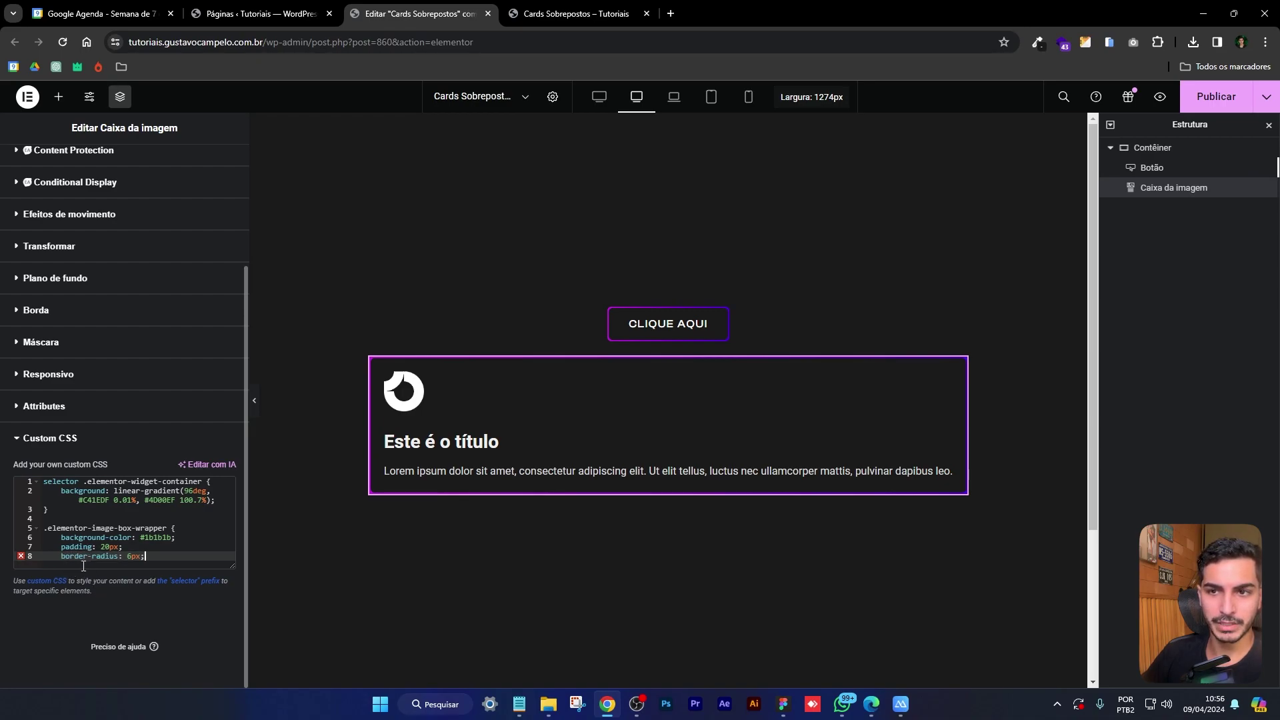
key("Return")
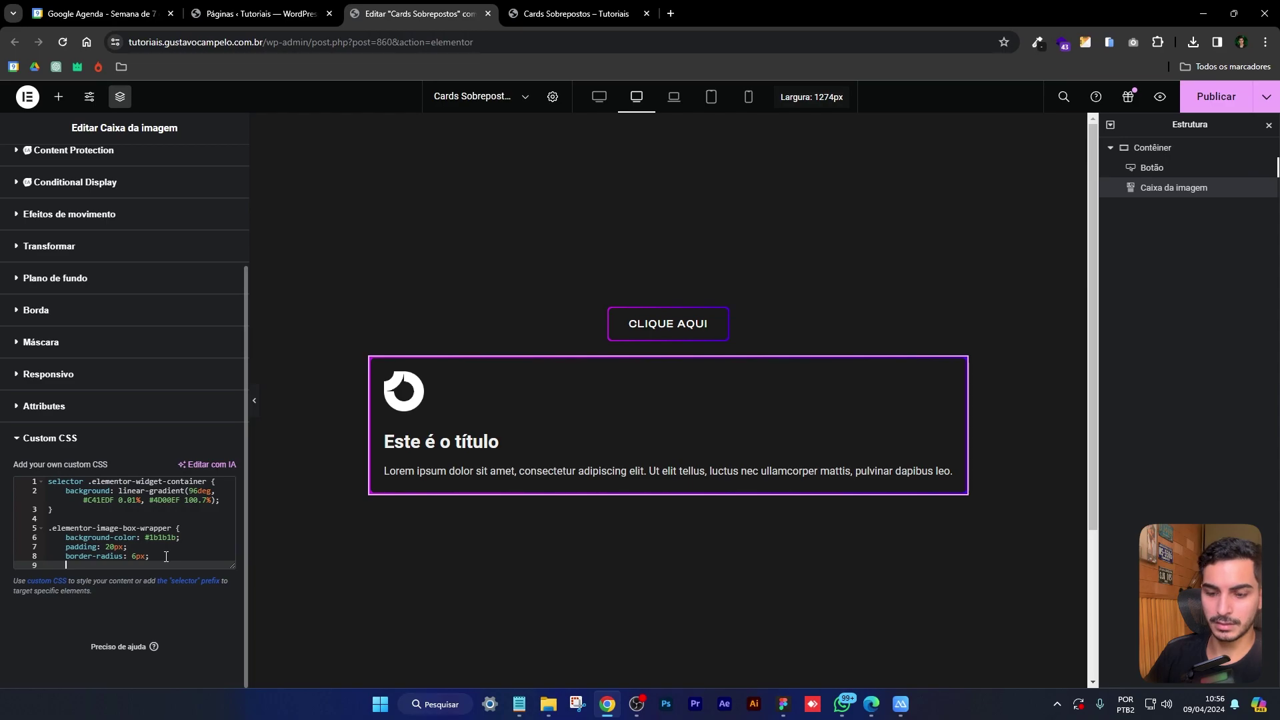
type("}")
Add border-radius: 6px to the .elementor-widget-container rule as well and check the rounded card on the full-width canvas
left_click(224, 501)
key("Return")
type("border-radius: 6px;")
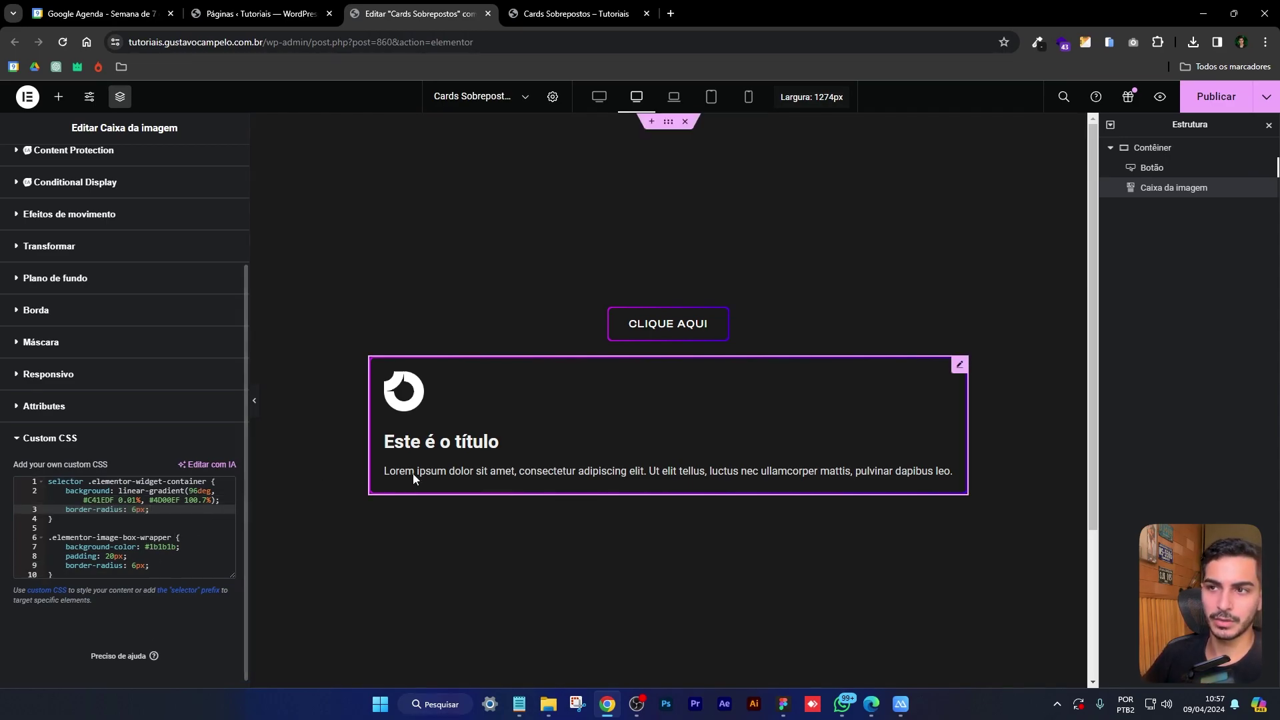
left_click(254, 401)
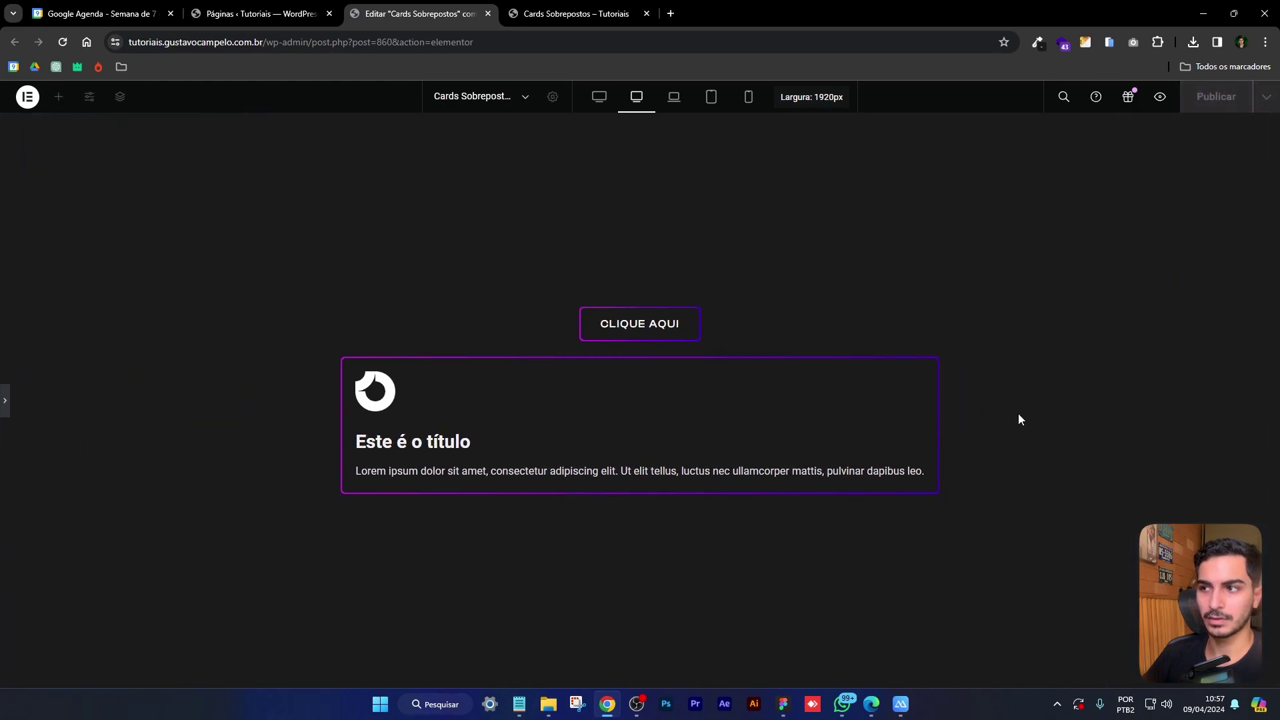
Switch to Figma and draw a rectangle about 421 × 290 in the empty area beside the Blog card
left_click(783, 703)
scroll(651, 377, "down", 6)
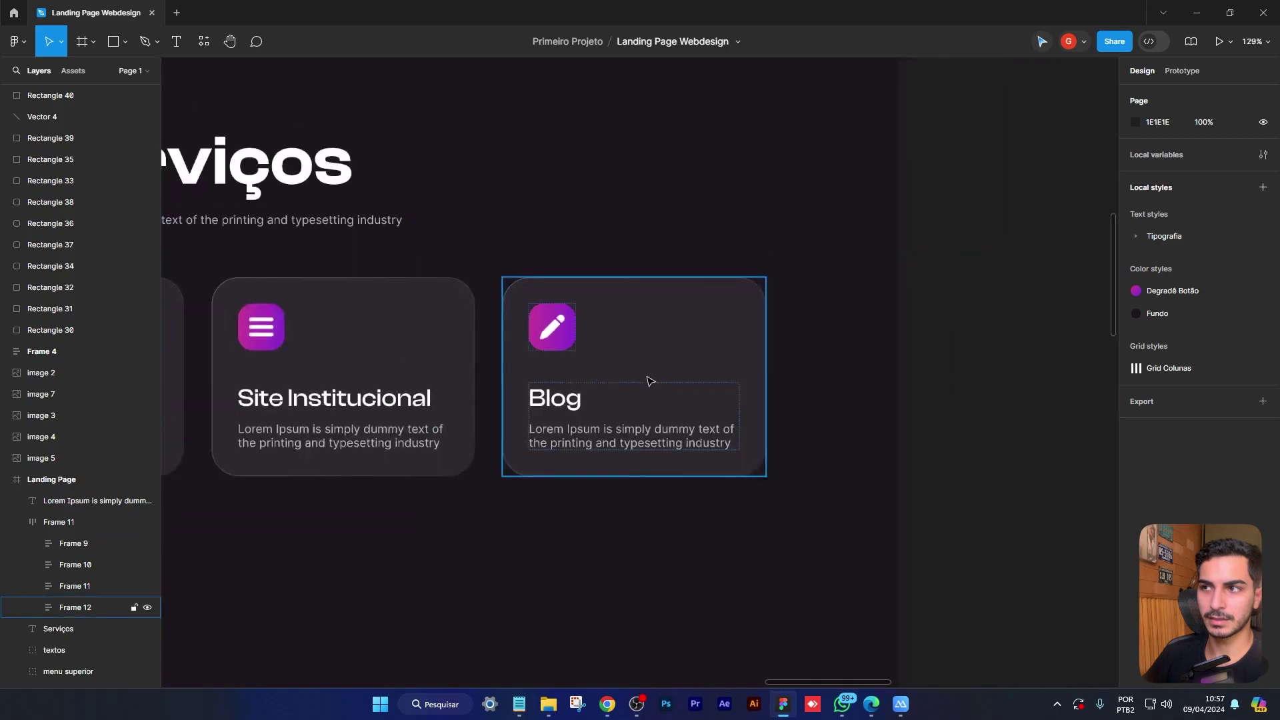
scroll(839, 398, "up", 3)
scroll(839, 398, "up", 2)
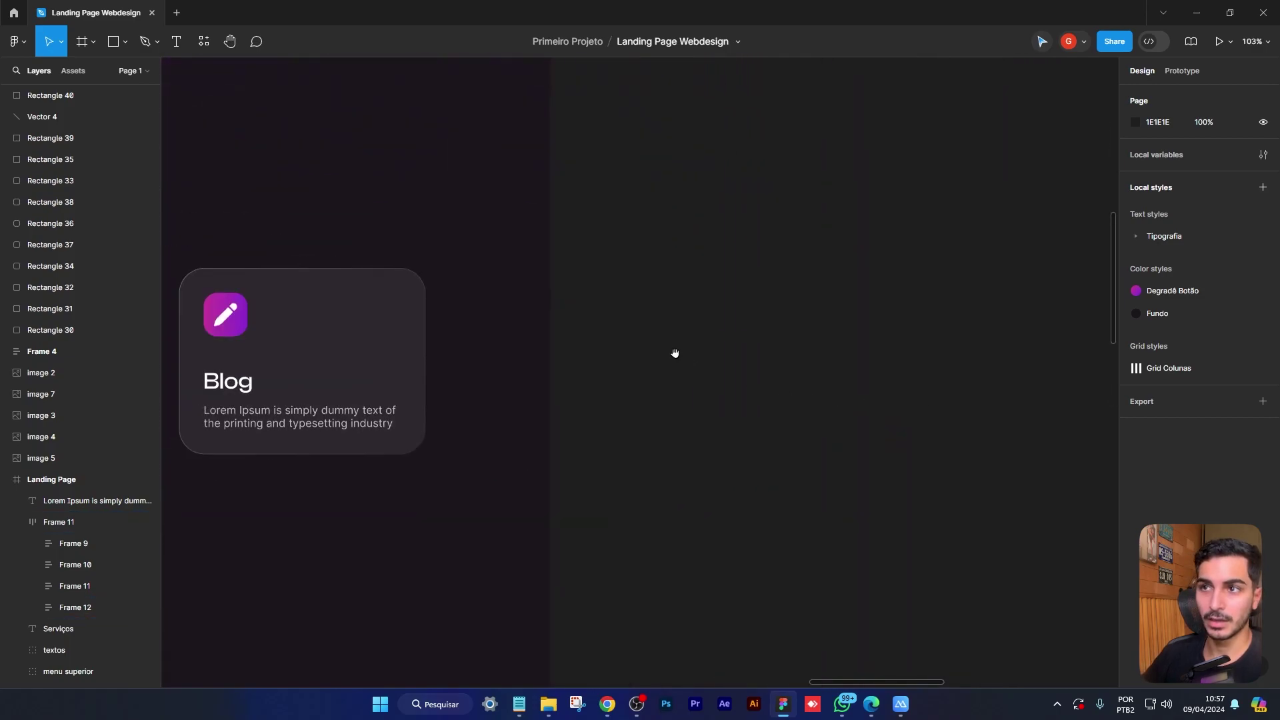
scroll(685, 357, "left", 2)
key("r")
left_click_drag(720, 310, 1008, 509)
Give the rectangle a linear gradient fill starting at its upper-left corner, with the first stop white (FFFFFF) at 30% opacity
left_click(1130, 279)
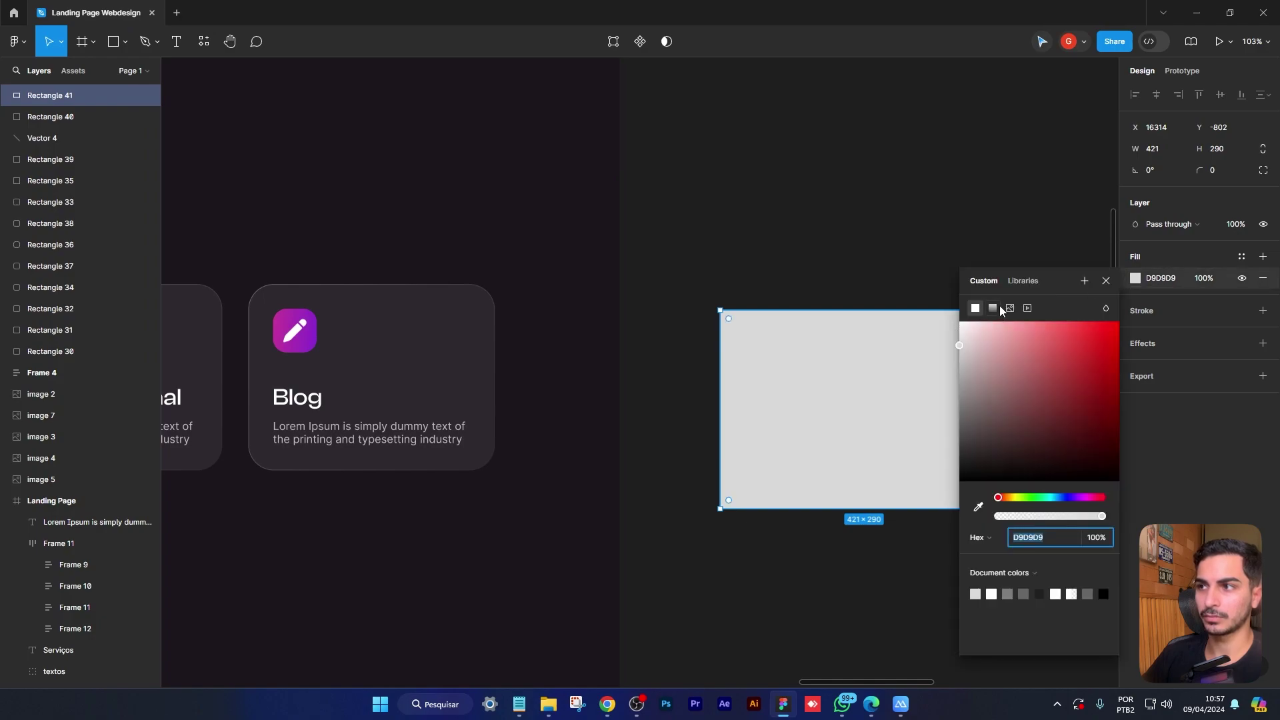
left_click(1000, 309)
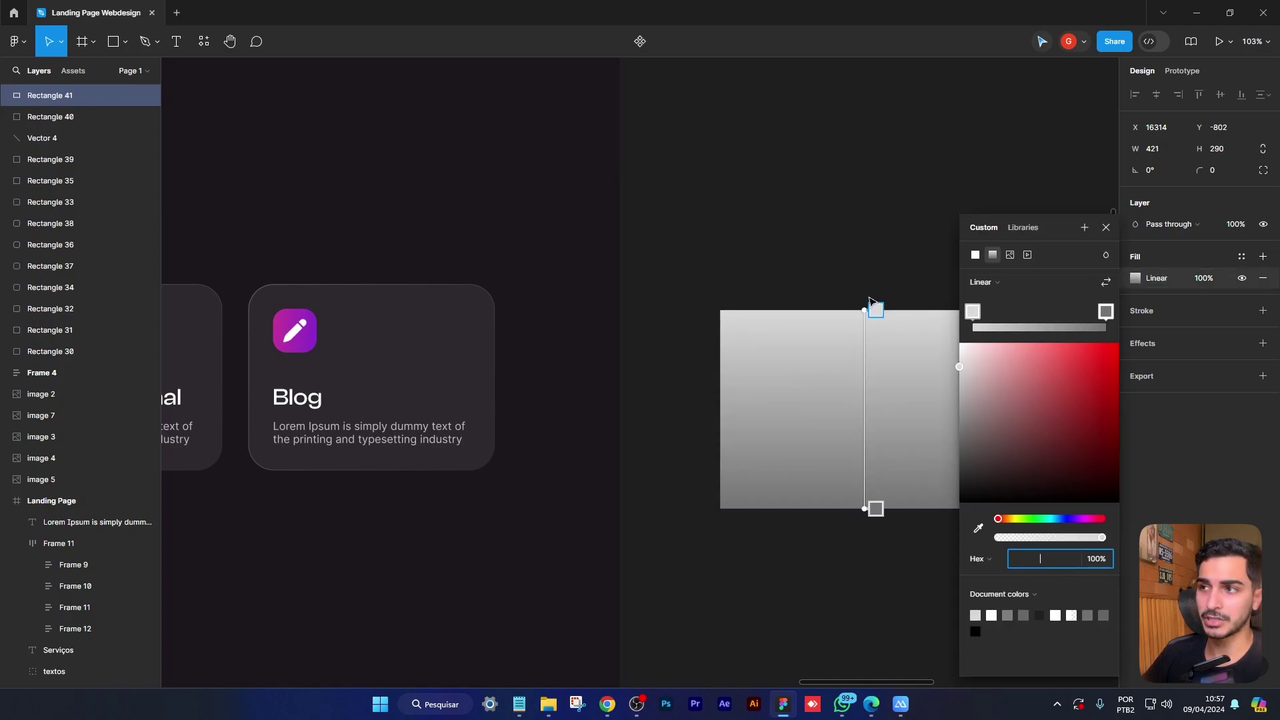
left_click_drag(864, 310, 721, 311)
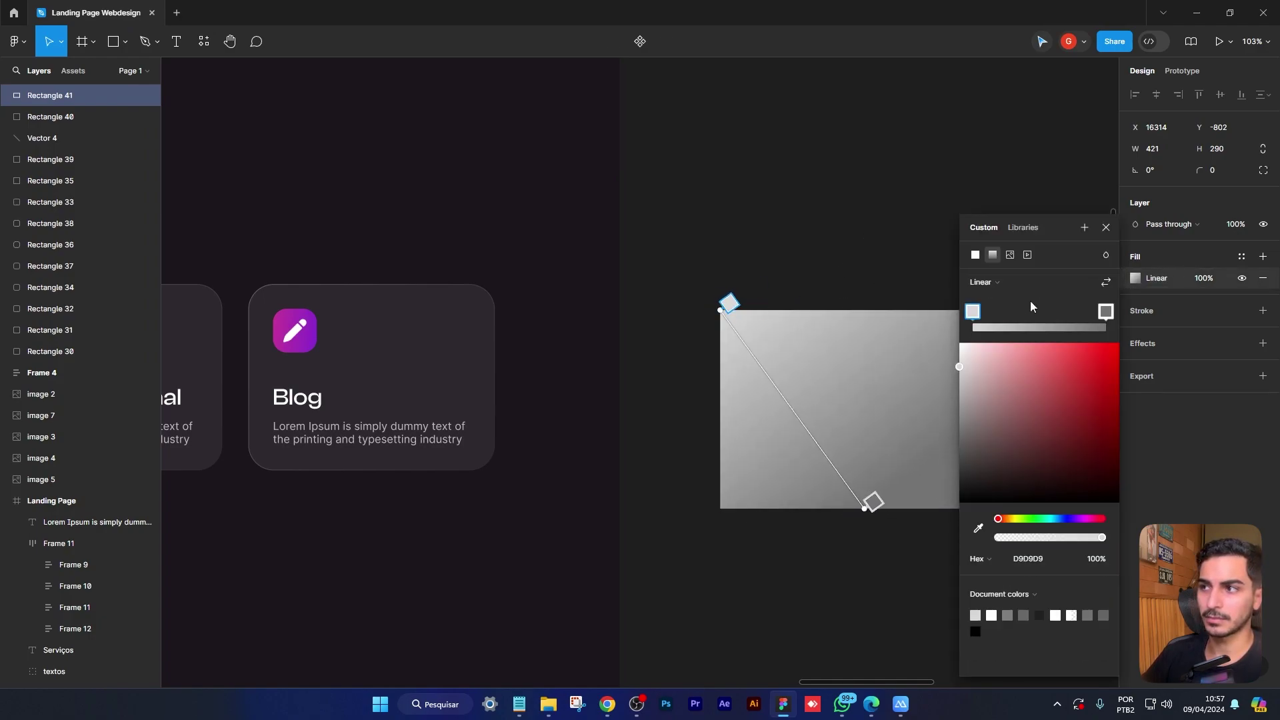
left_click_drag(960, 366, 889, 314)
left_click(1096, 561)
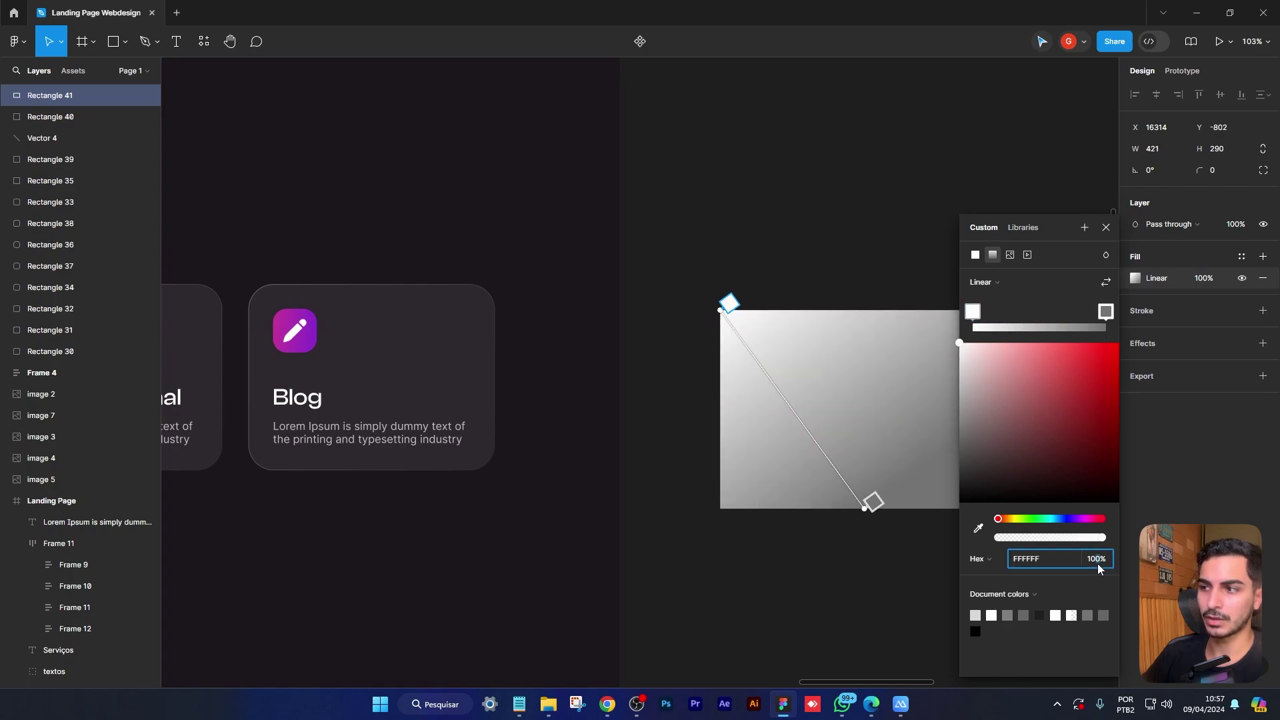
type("30")
key("Return")
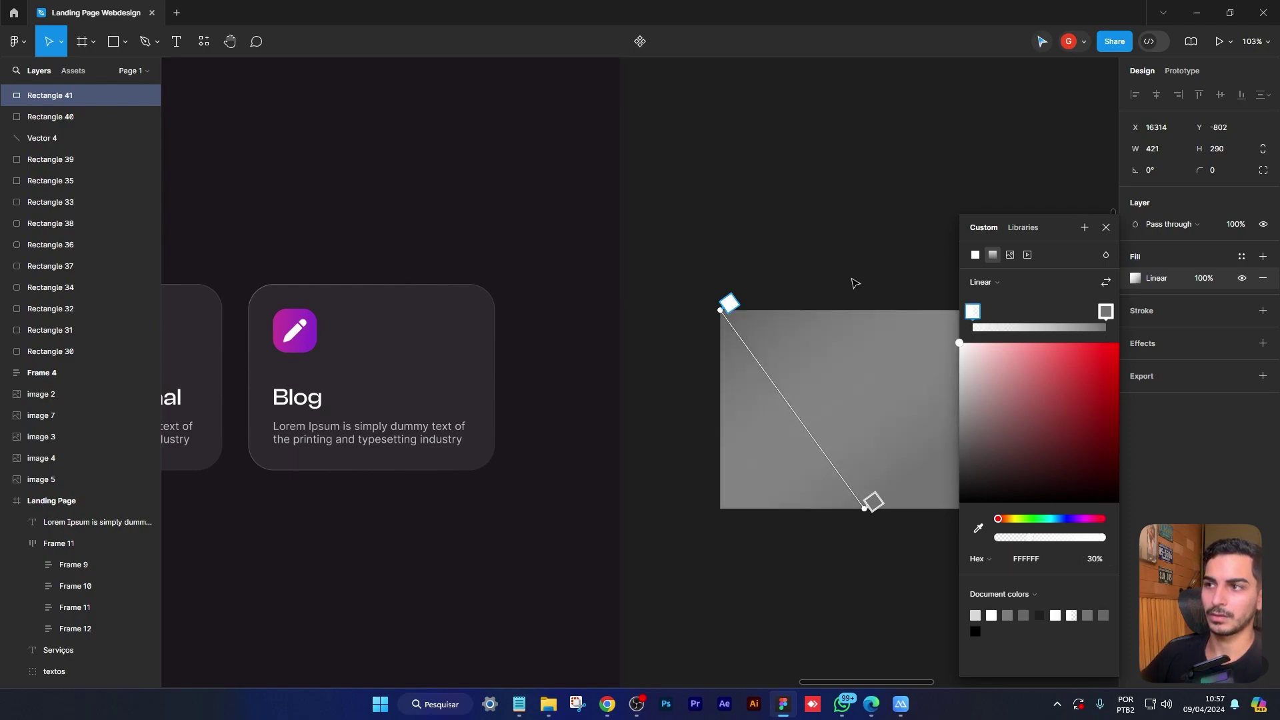
Extend the gradient to the rectangle's lower-right corner and set its end stop to white (FFFFFF) at 0% opacity
left_click_drag(886, 298, 673, 293)
left_click_drag(654, 502, 797, 504)
left_click(1105, 312)
left_click_drag(987, 379, 887, 296)
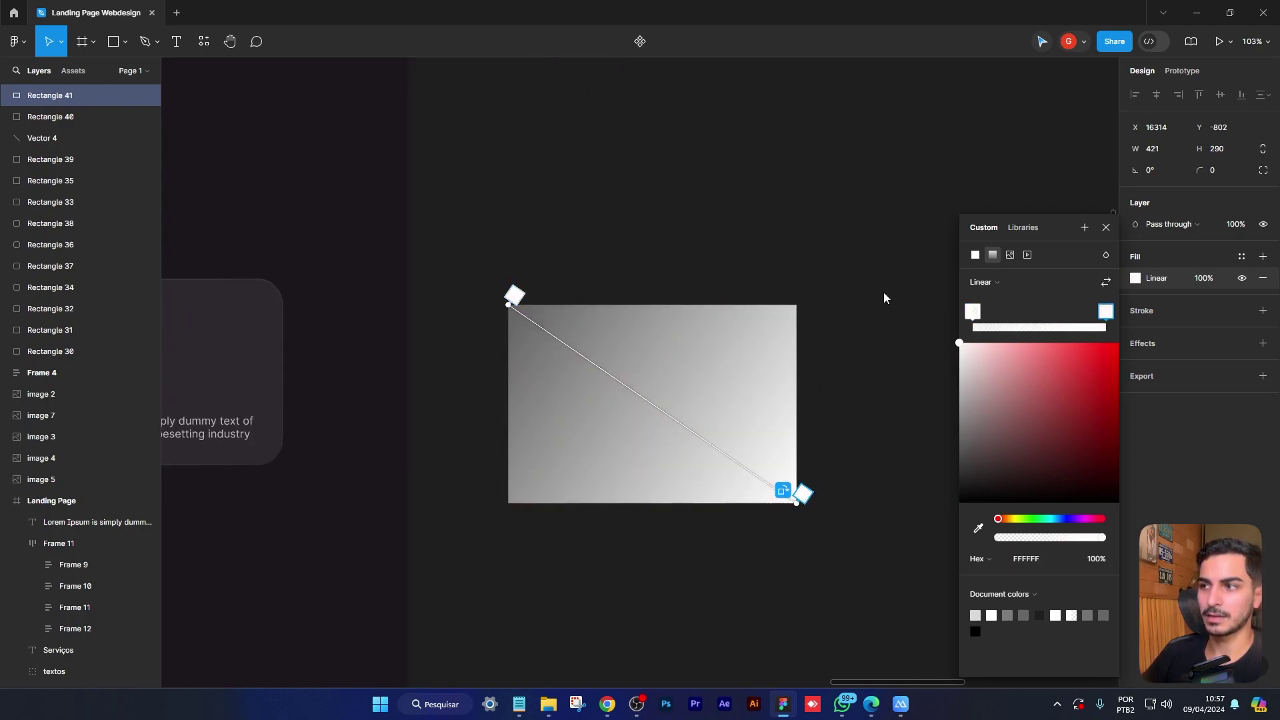
left_click(1103, 557)
type("0")
key("Return")
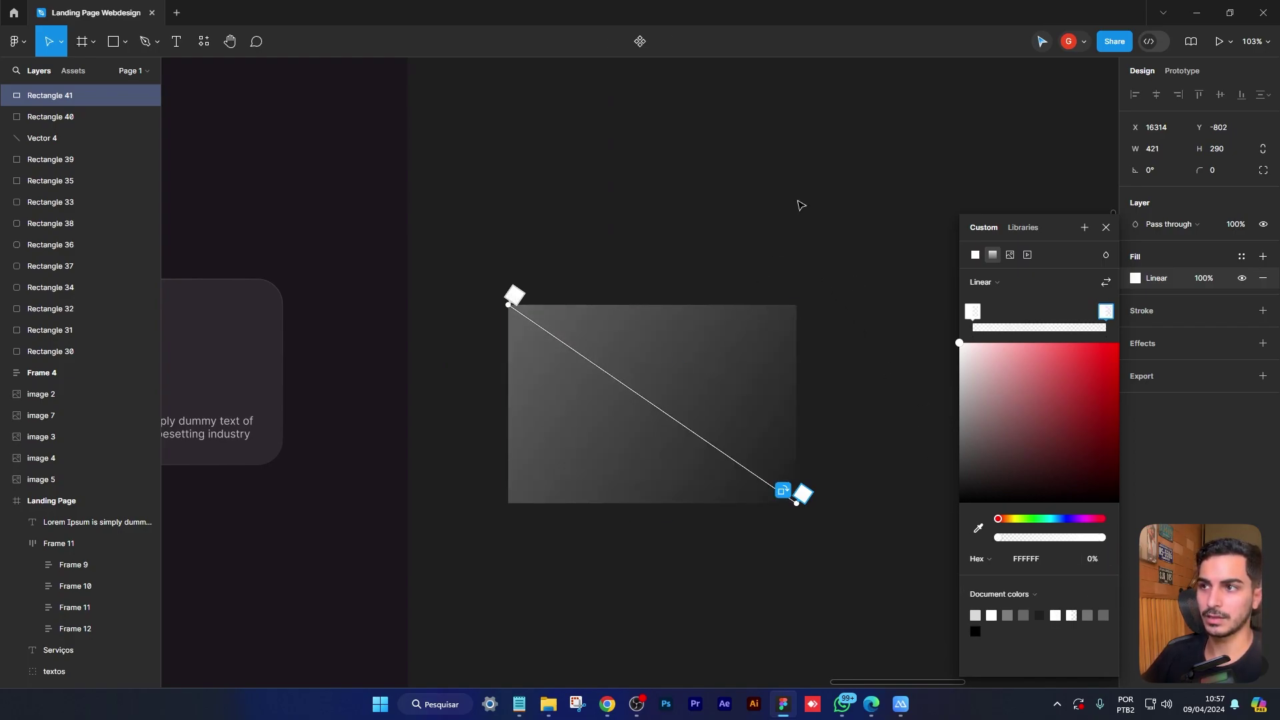
Copy the rectangle's background gradient code from Figma's Dev Mode and return to the image box's custom CSS in Elementor
left_click(1153, 41)
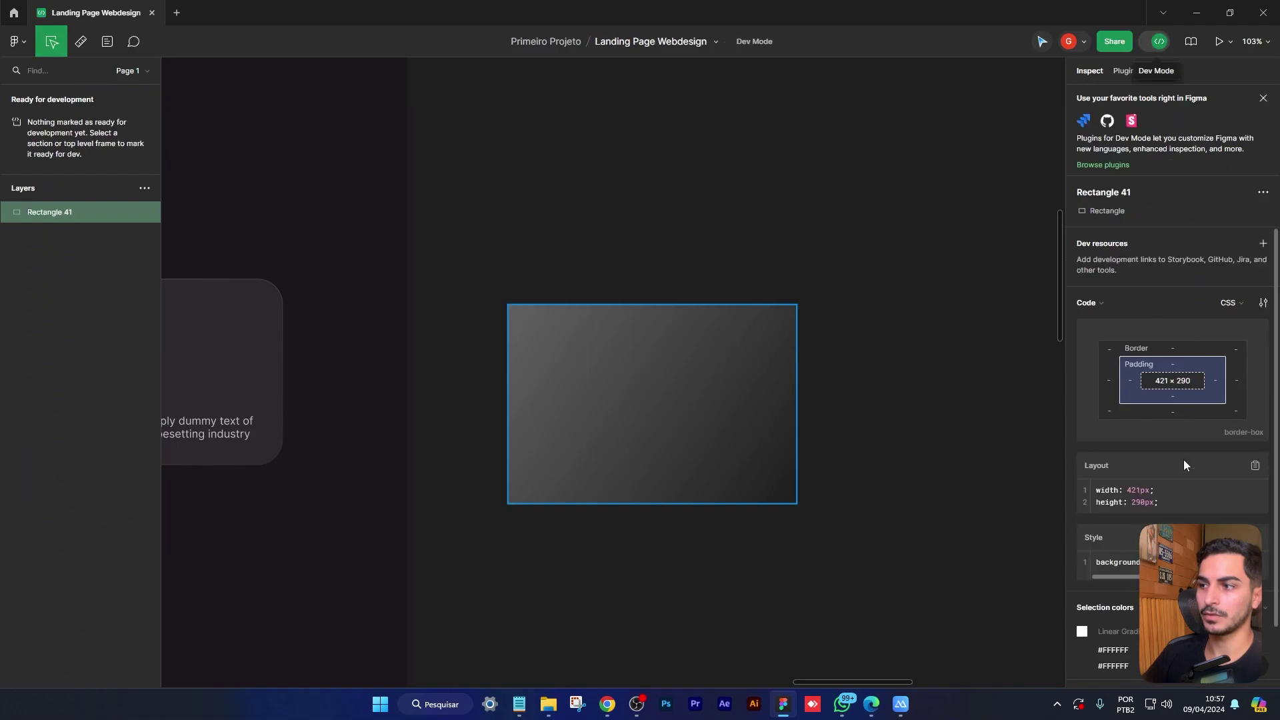
left_click(1177, 561)
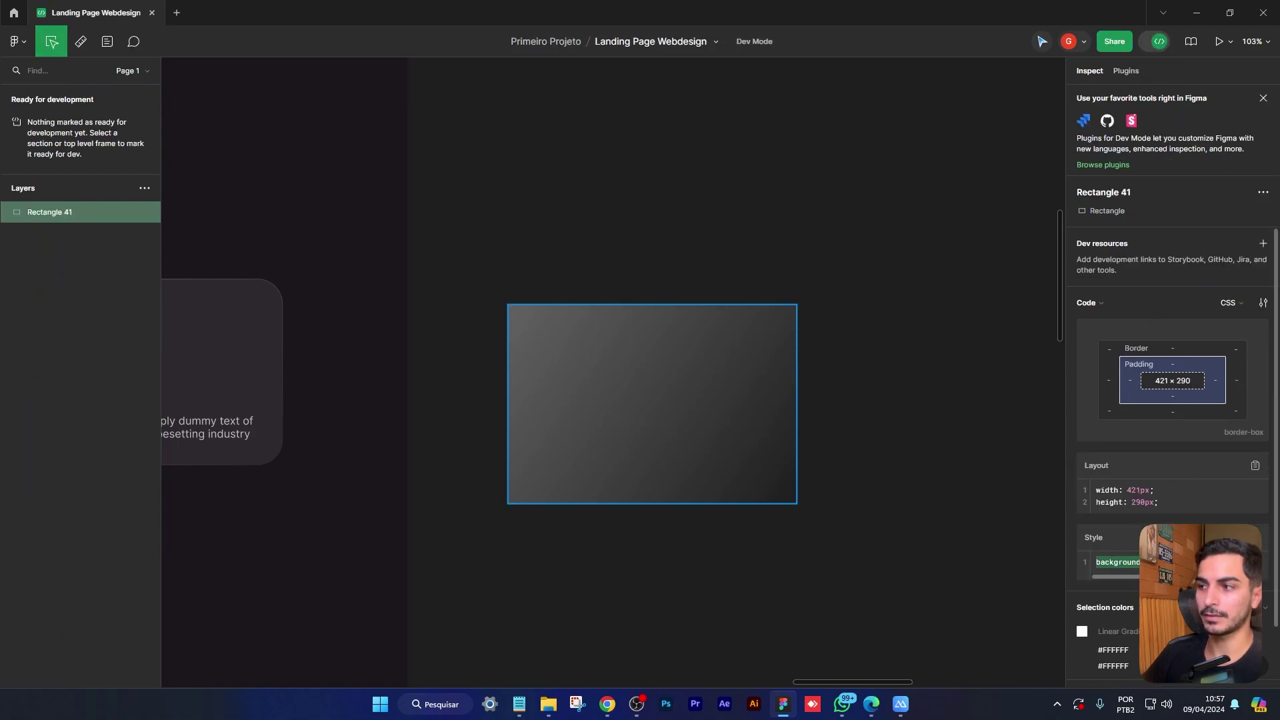
key("alt+Tab")
left_click(5, 401)
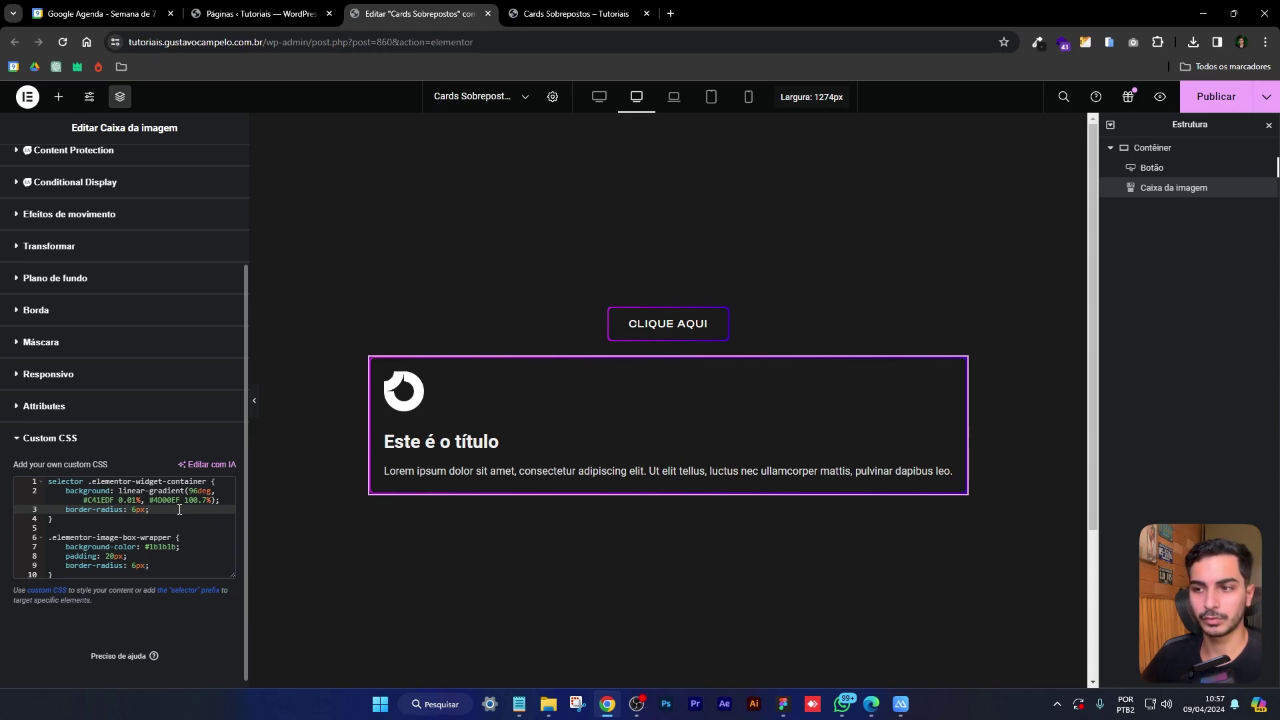
left_click(781, 706)
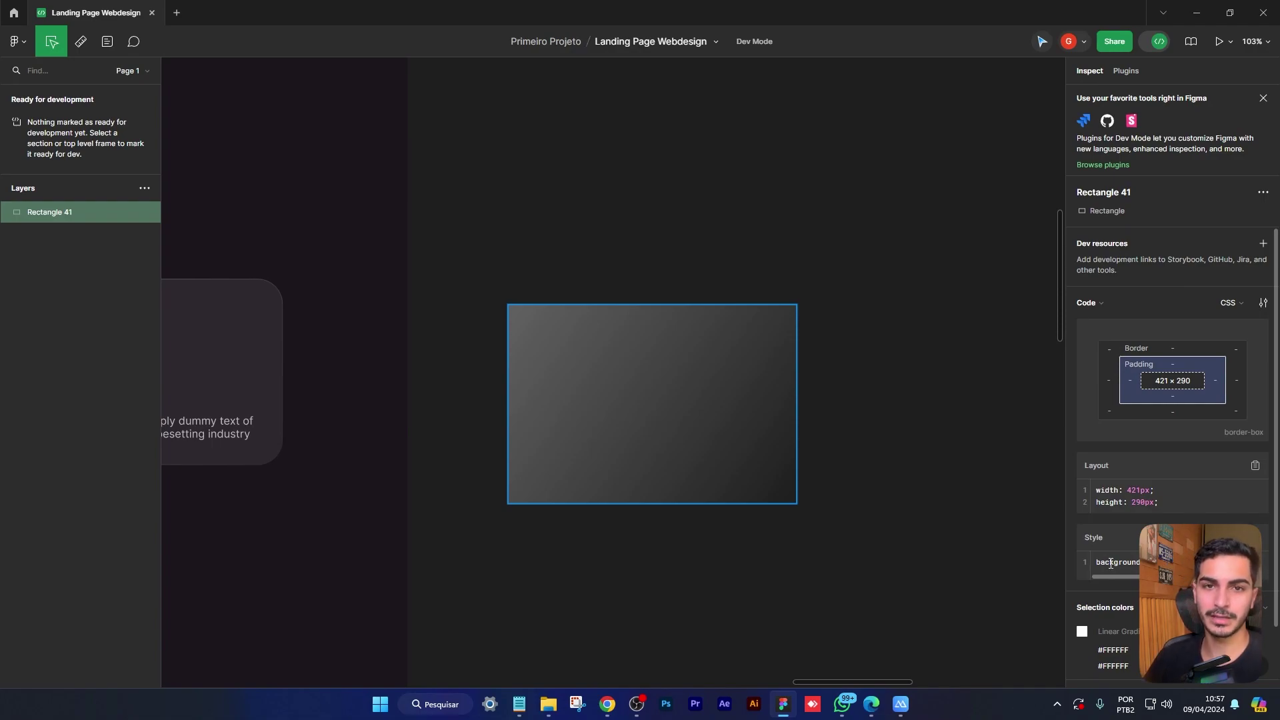
key("alt+Tab")
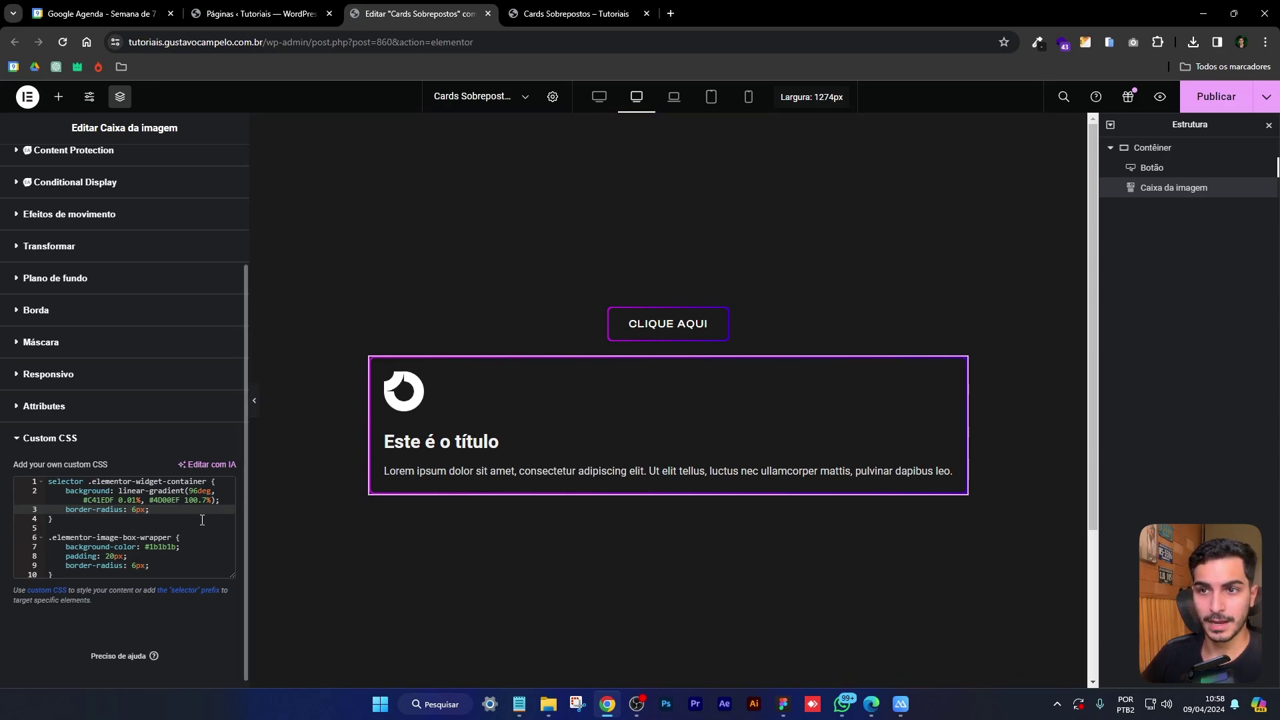
Replace the container's gradient with linear-gradient(115deg, rgba(255, 255, 255, 0.30) 0%, rgba(255, 255, 255, 0.00) 100%) and view the card full width
mouse_move(120, 490)
left_mouse_down()
mouse_move(220, 500)
mouse_move(120, 497)
left_mouse_up()
type("background: linear-gradient(115deg, rgba(255, 255, 255, 0.30) 0%, rgba(255, 255, 255, 0.00) 100%);")
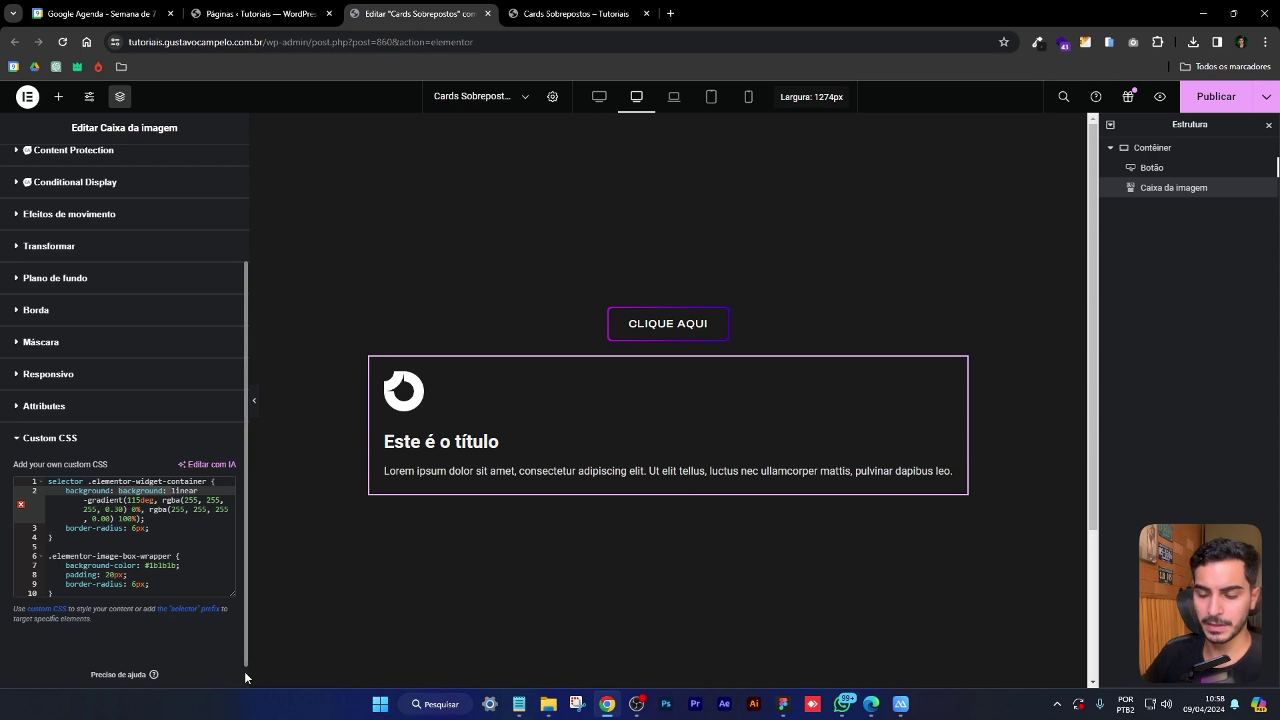
key("BackSpace")
left_click(257, 406)
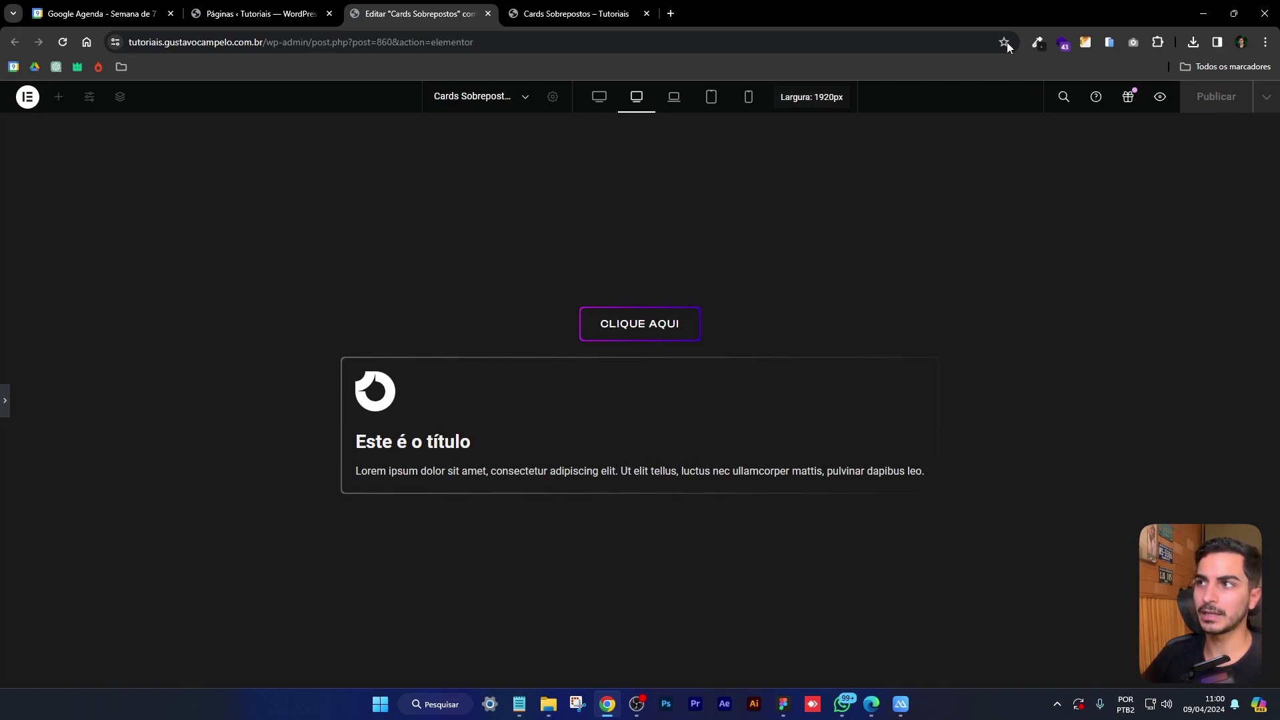
Sample the page's dark background with the color picker extension, lighten it to #2b2b2b and copy that hex code
left_click(1037, 42)
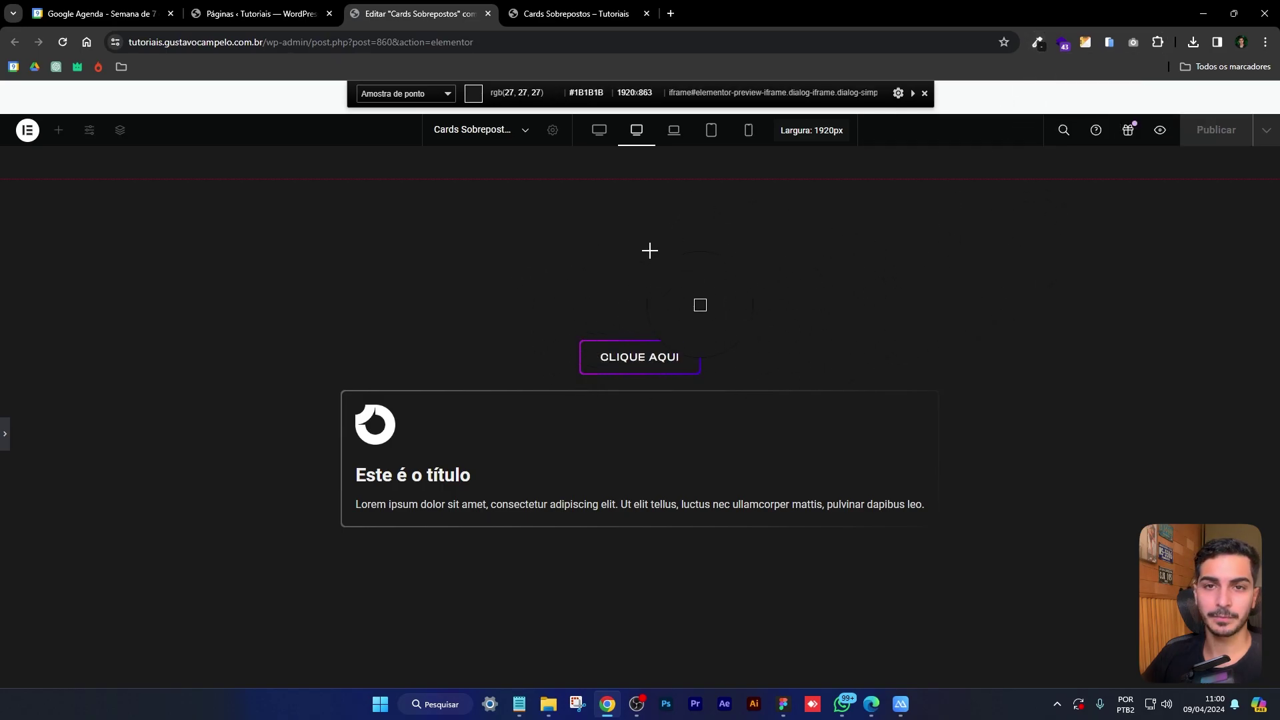
left_click(851, 269)
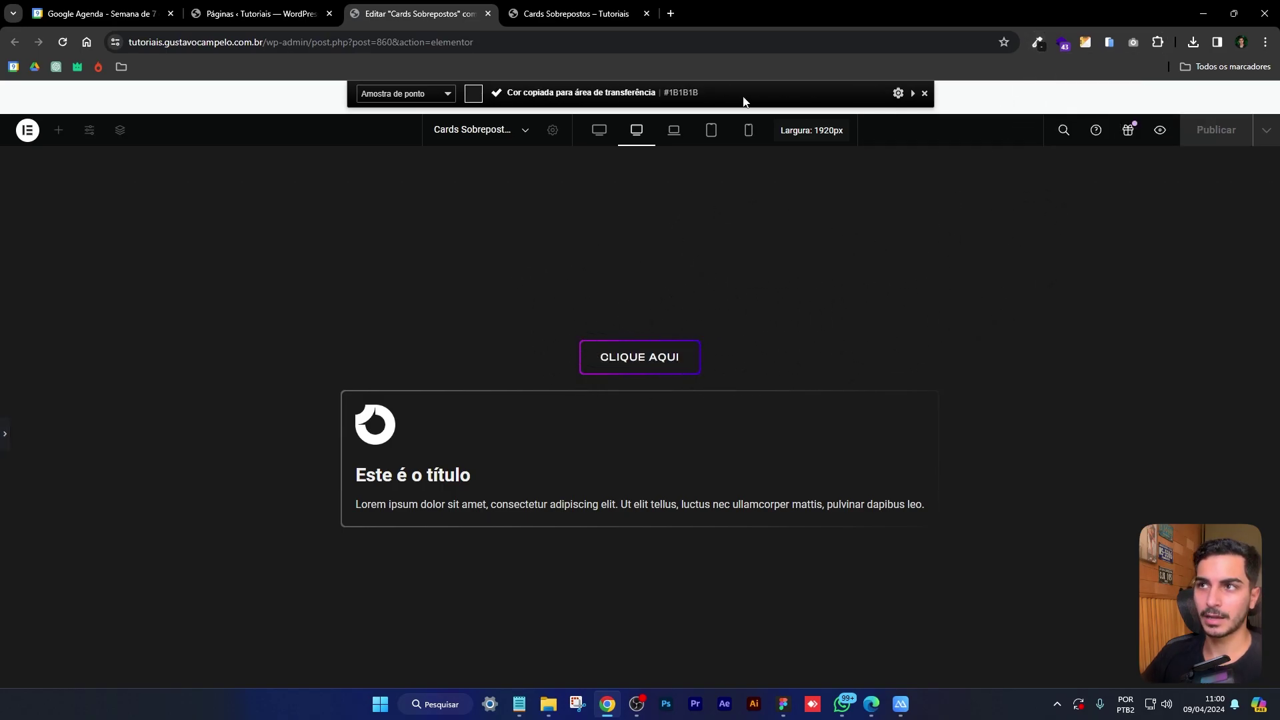
left_click(1035, 41)
left_click(985, 103)
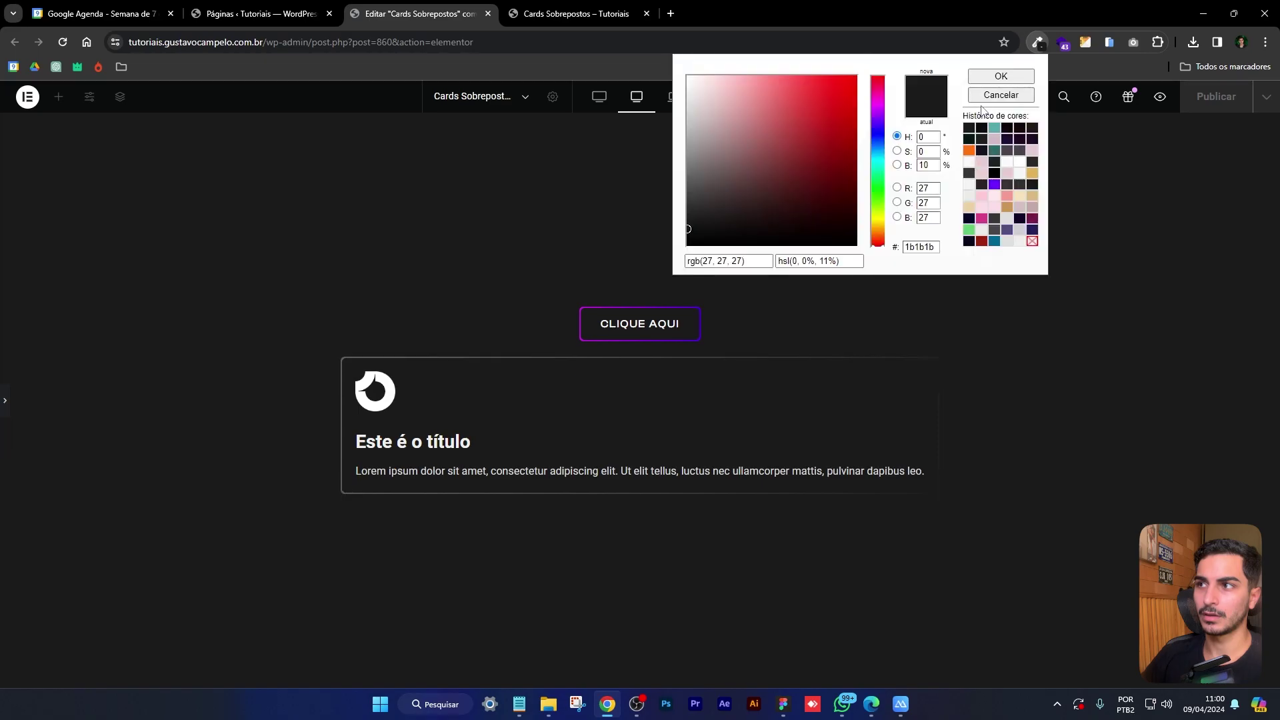
left_click(686, 225)
left_click_drag(685, 225, 688, 217)
double_click(923, 247)
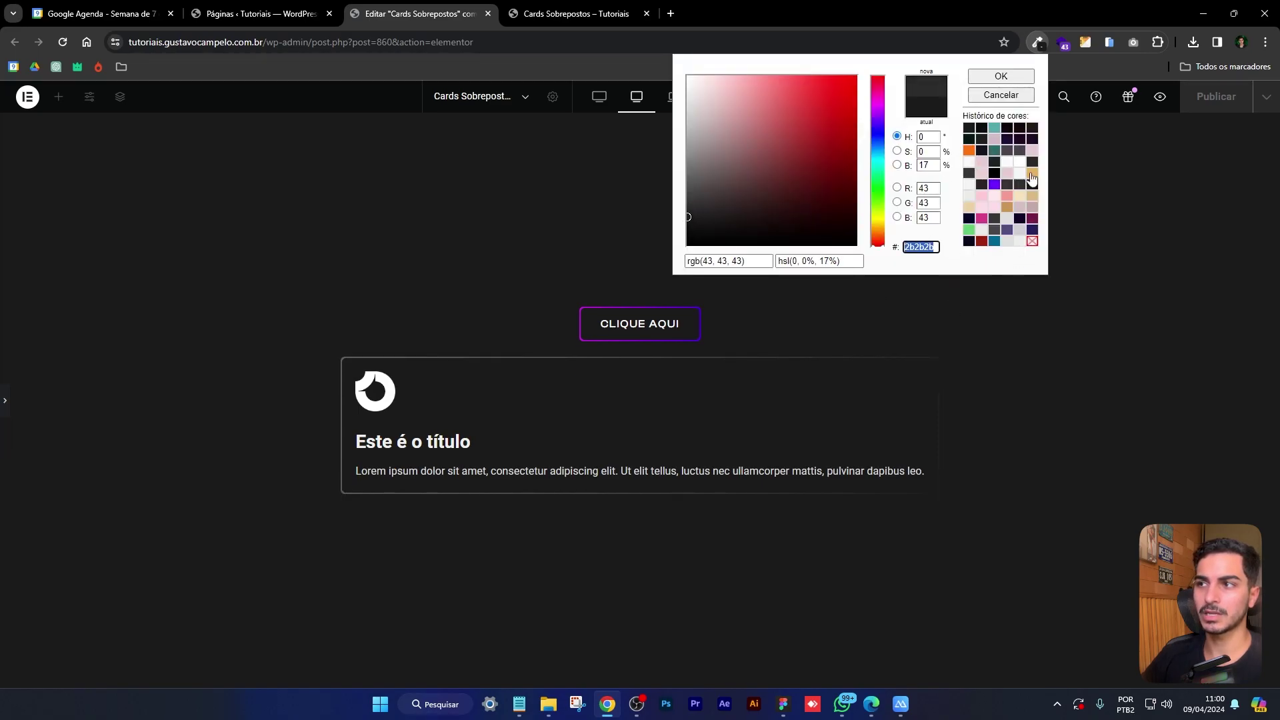
left_click(1000, 76)
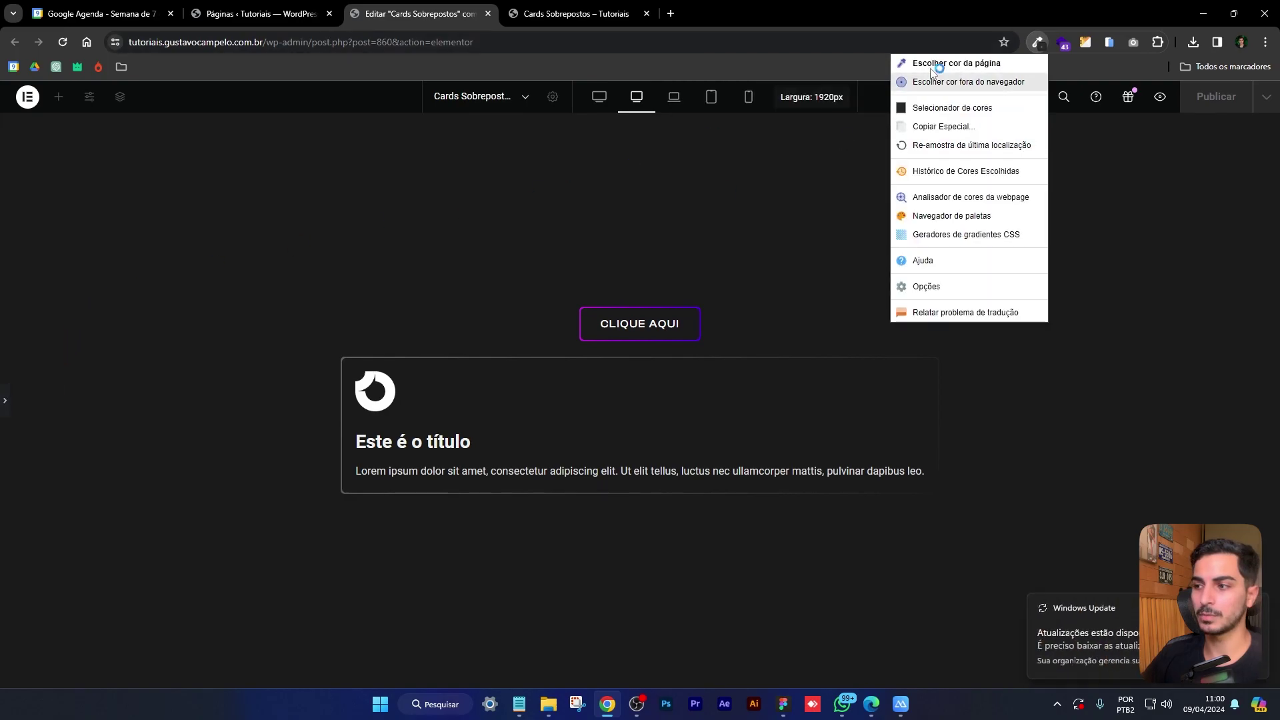
Set the .elementor-image-box-wrapper background color to #2b2b2b and check the card on the full-width canvas
left_click(5, 401)
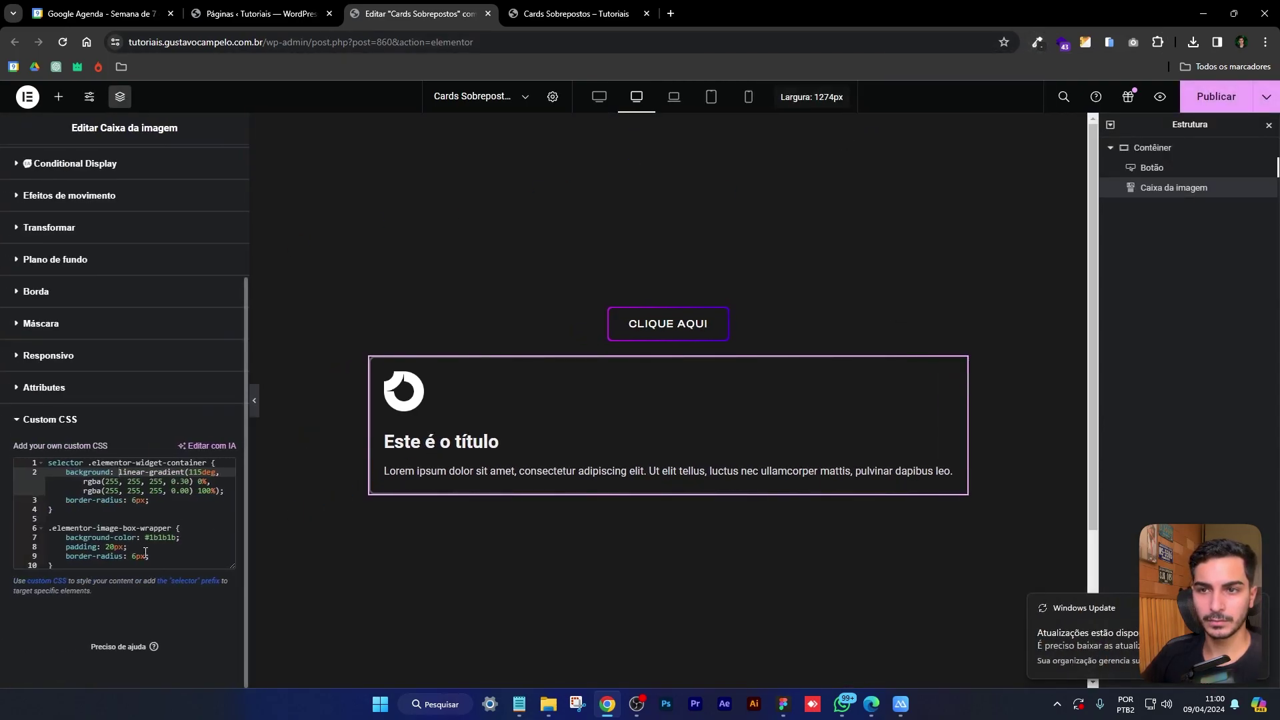
left_click(254, 402)
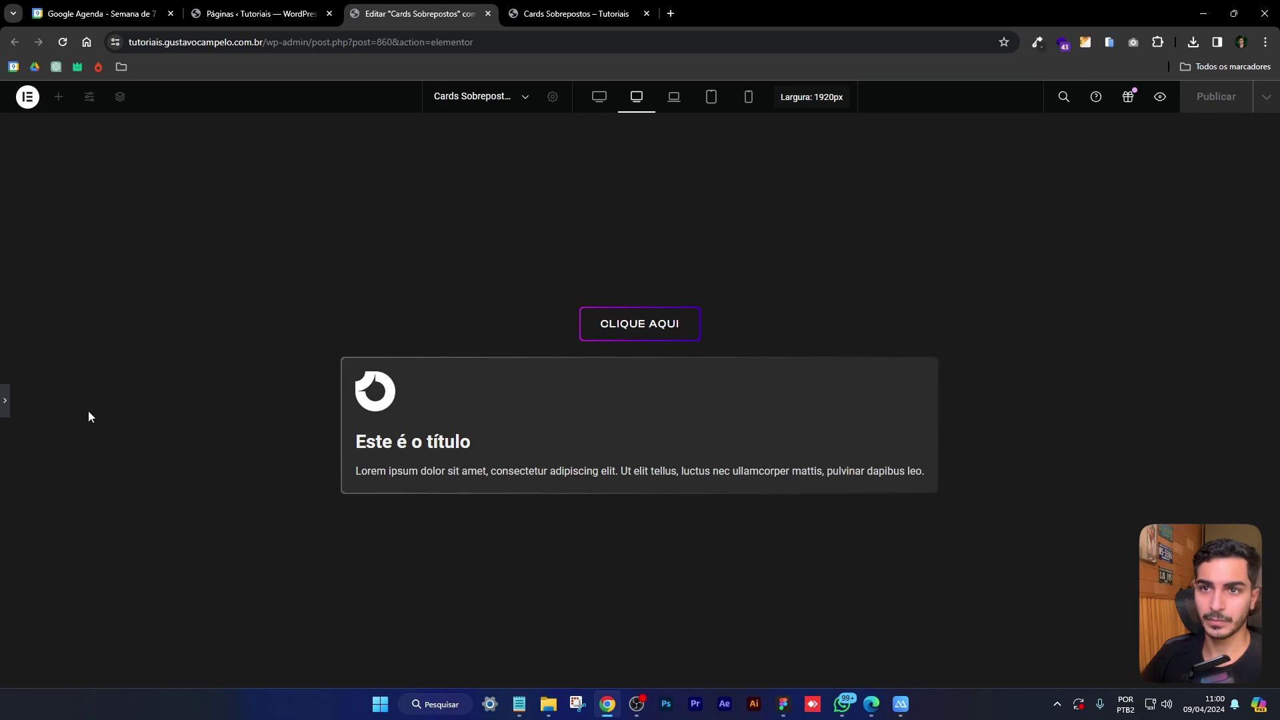
left_click(7, 403)
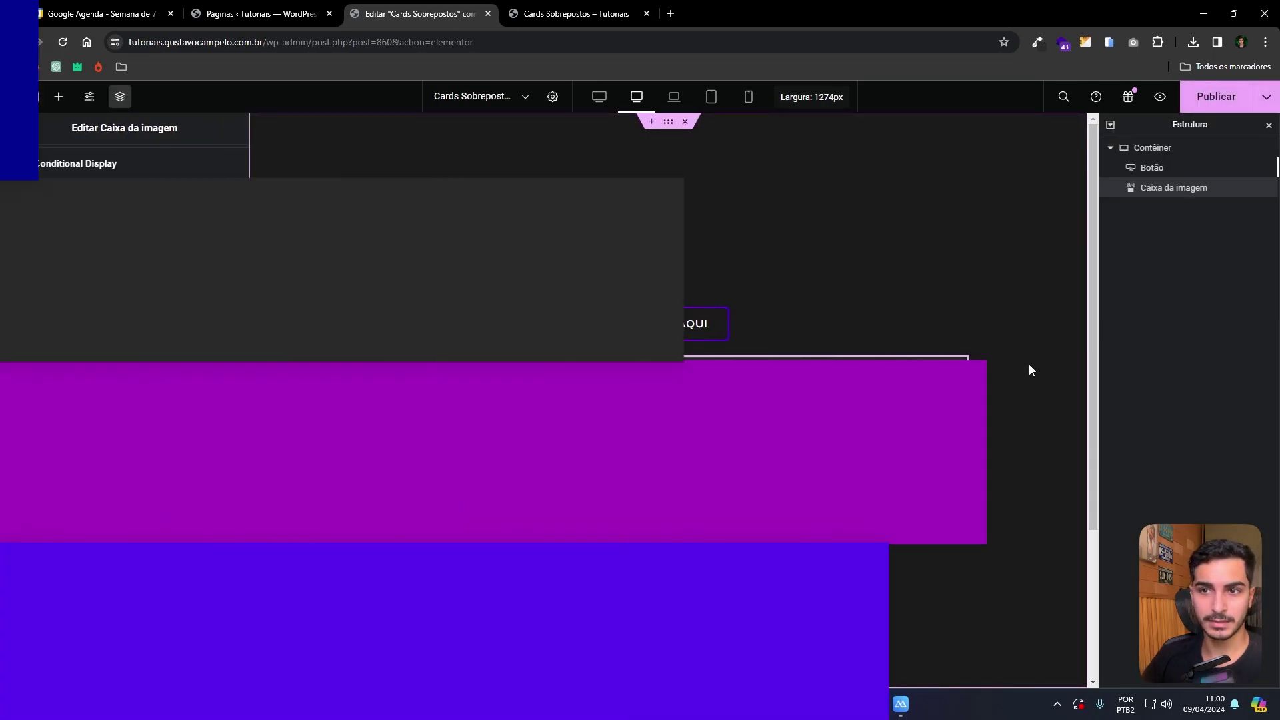